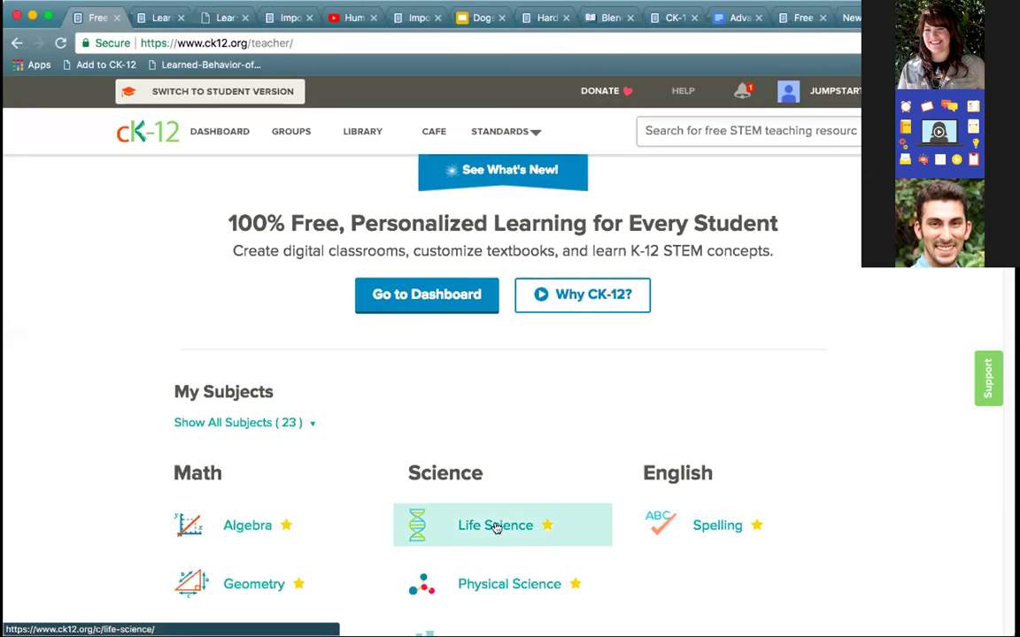
- Open the Life Science subject and show its FlexBook textbooks
left_click(500, 528)
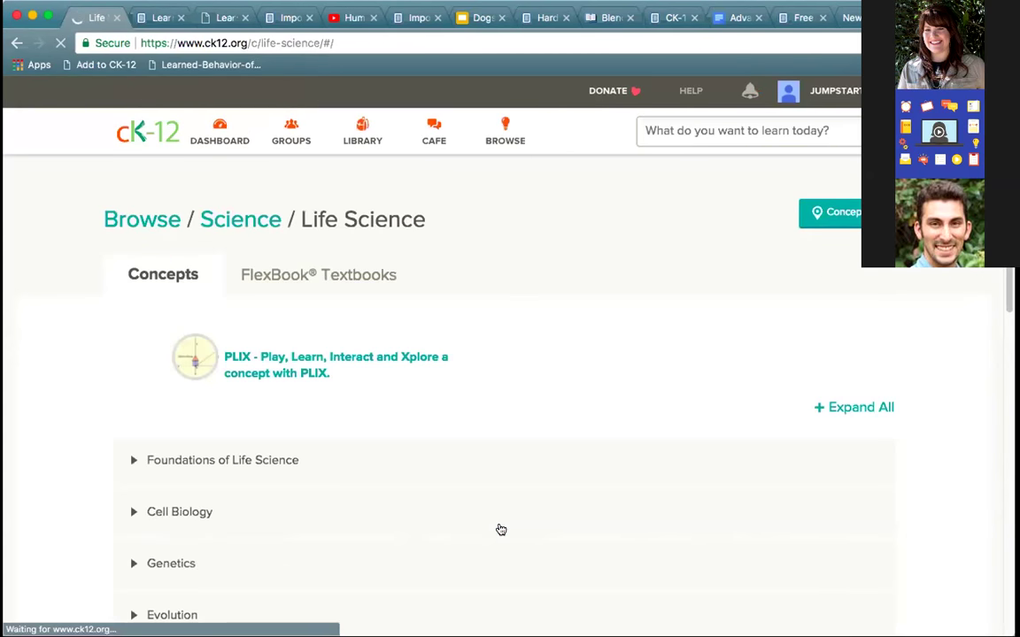
left_click(327, 271)
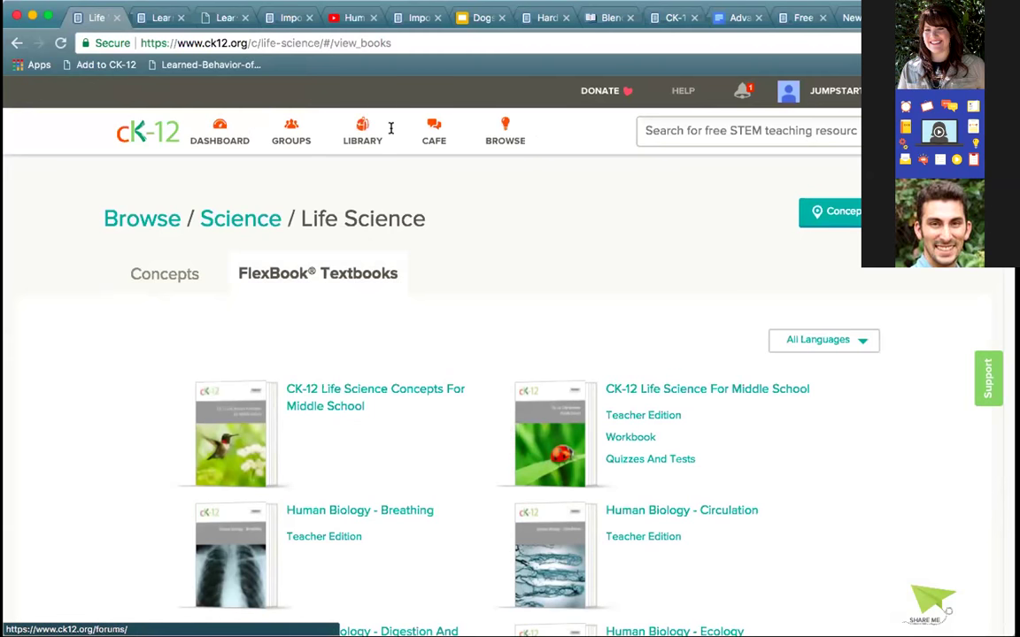
- Search the site for "learned behavior" and open the grade 7–8 Life Science reading "Learned Behavior of Animals"
type("learne")
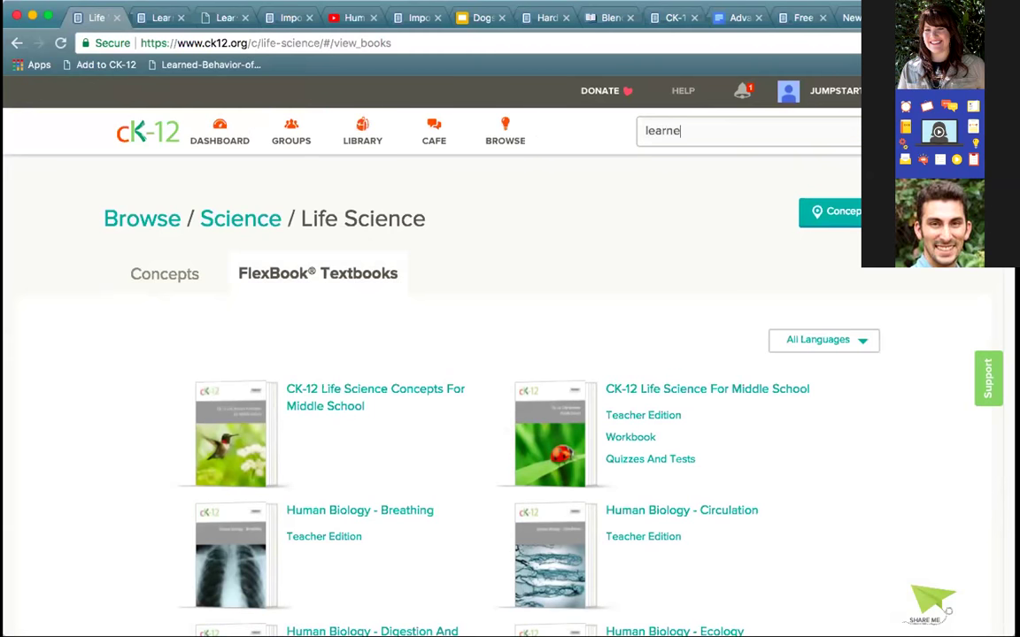
type("d behavior")
key("Return")
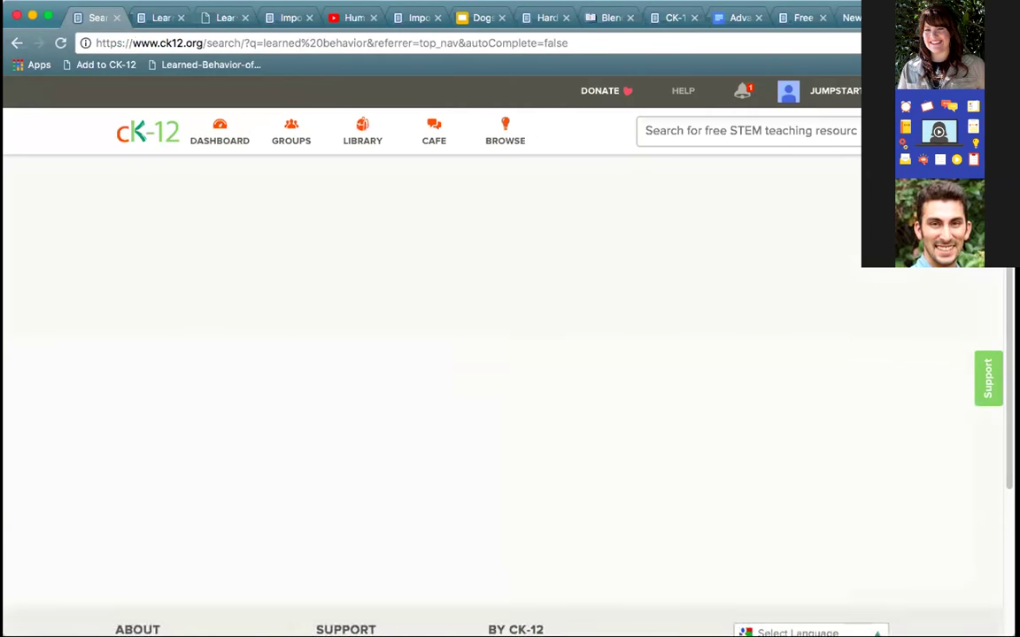
scroll(494, 301, "down", 3)
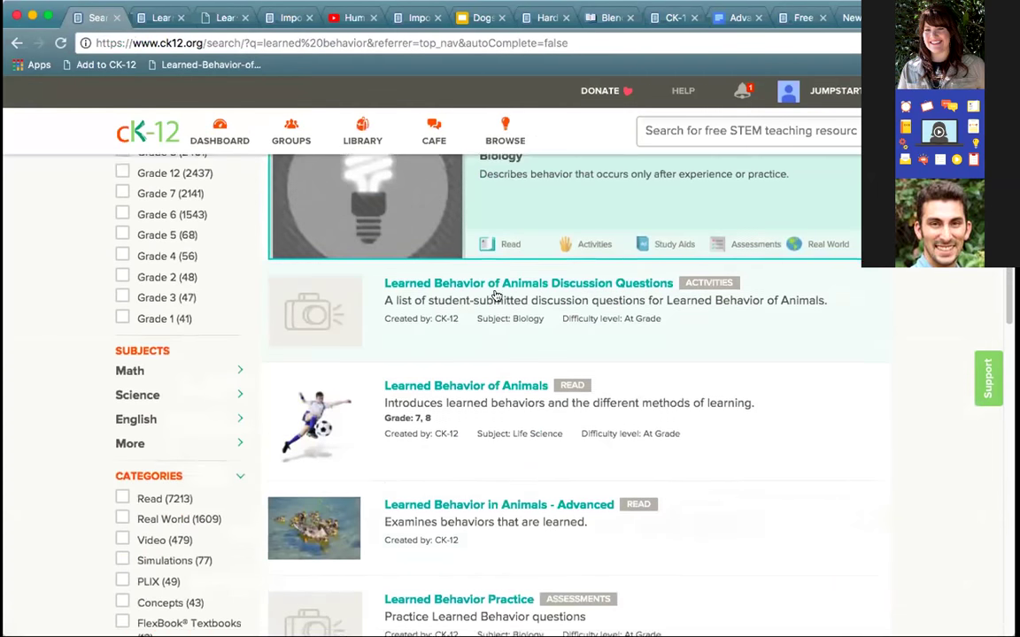
left_click(460, 383)
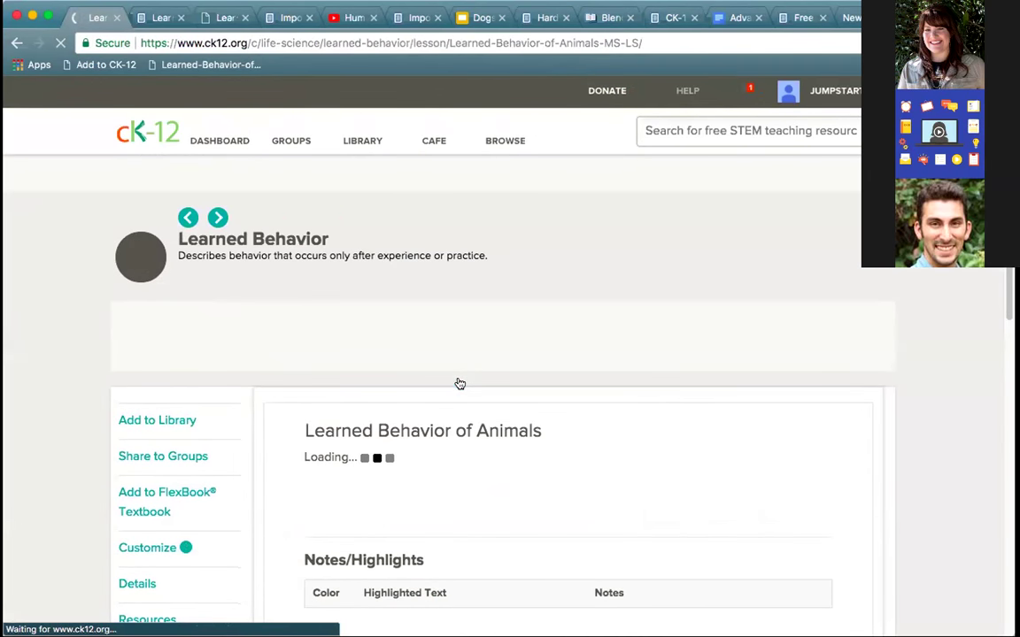
scroll(453, 453, "down", 3)
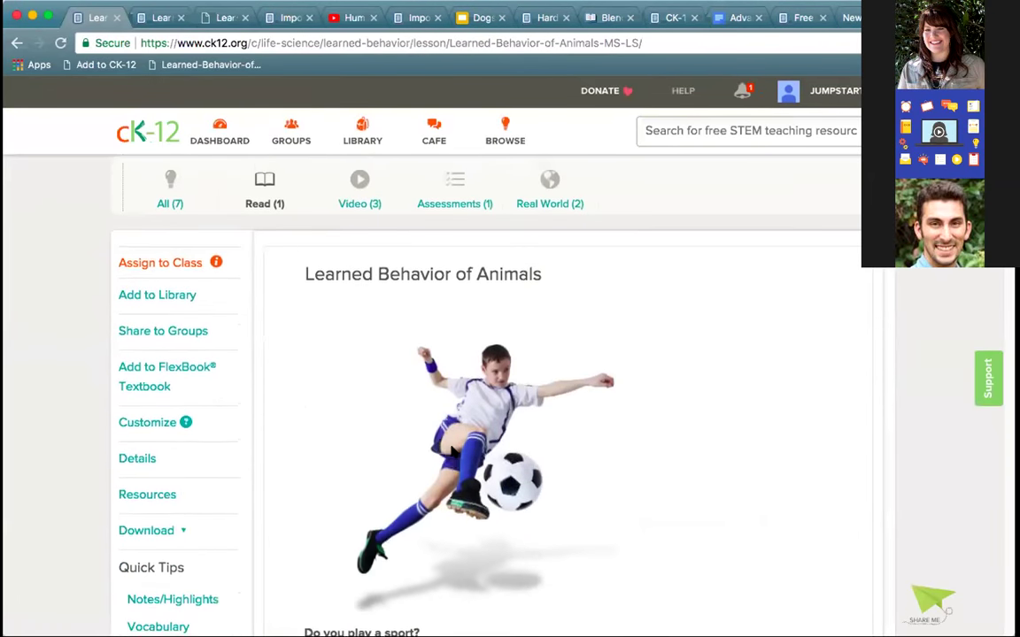
scroll(451, 452, "down", 1)
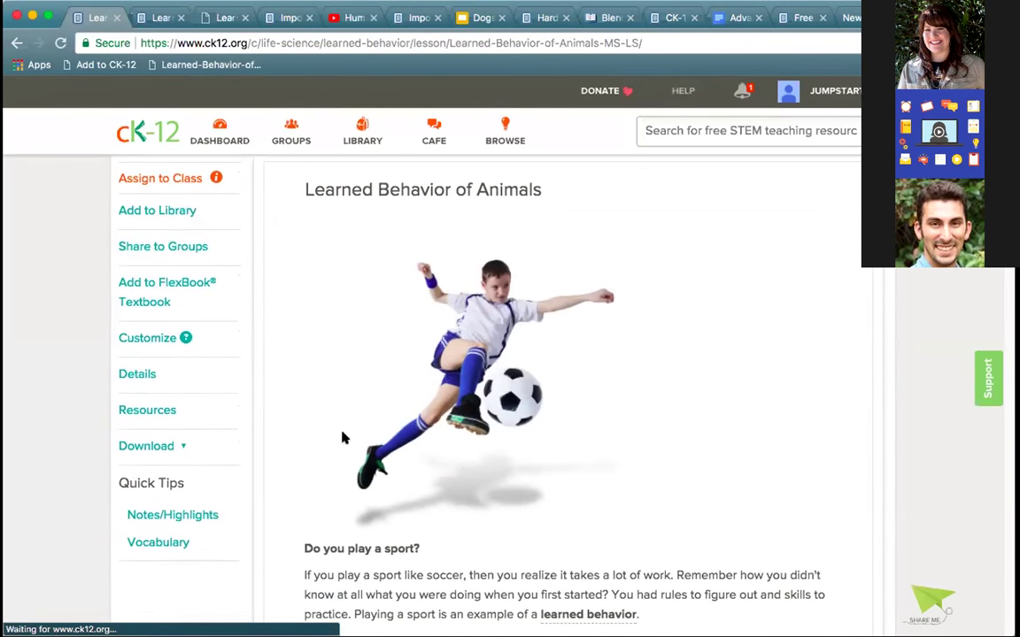
- Customize the reading and save the copy under the title "Learned Behavior of Animals - Demo for Dec 12"
left_click(156, 339)
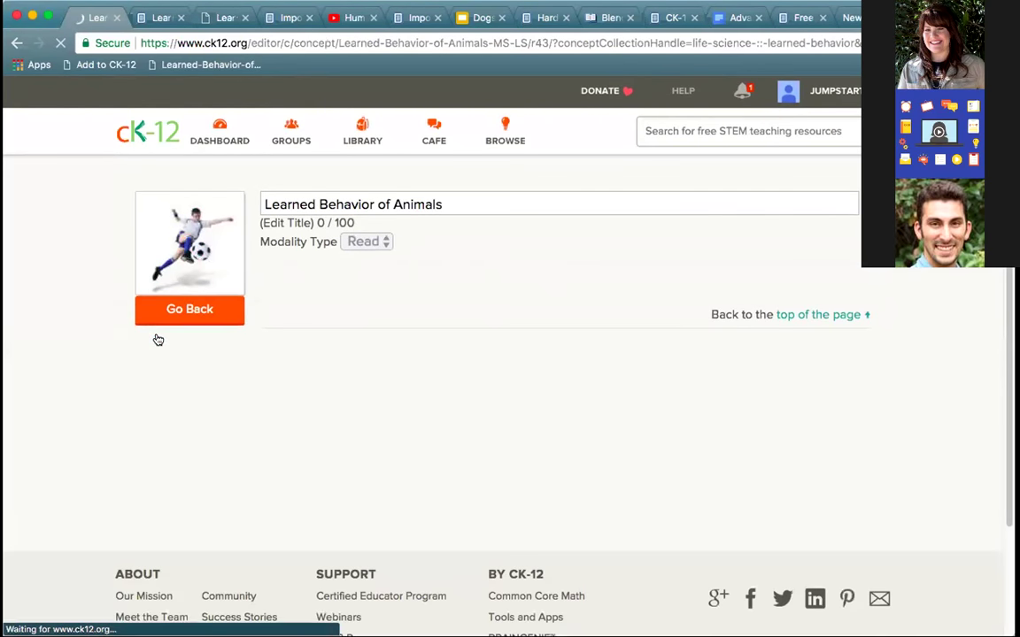
left_click(491, 237)
type("- D")
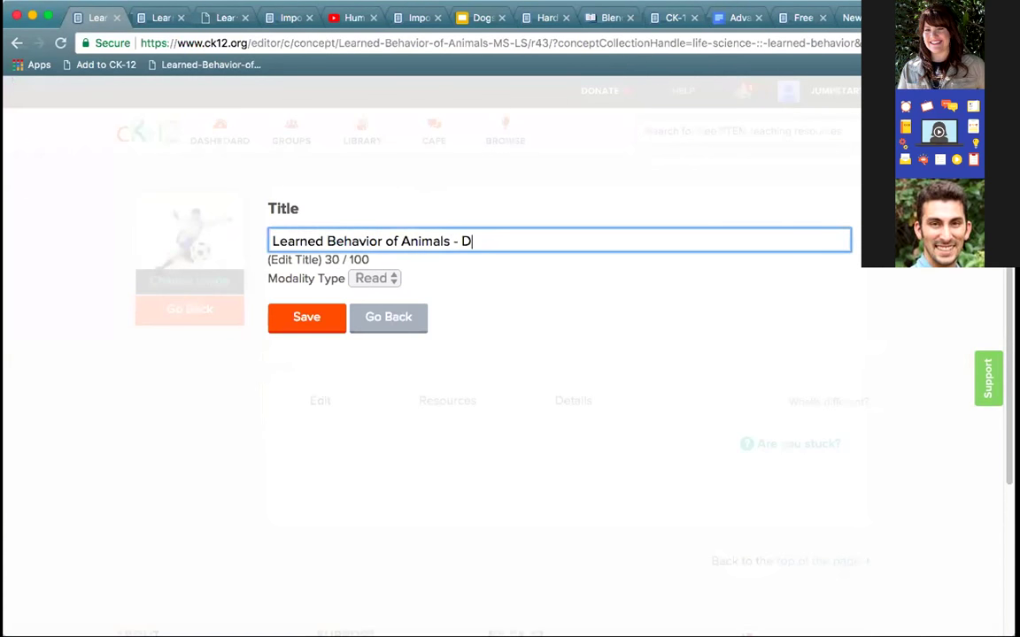
type("emo for Dec 12")
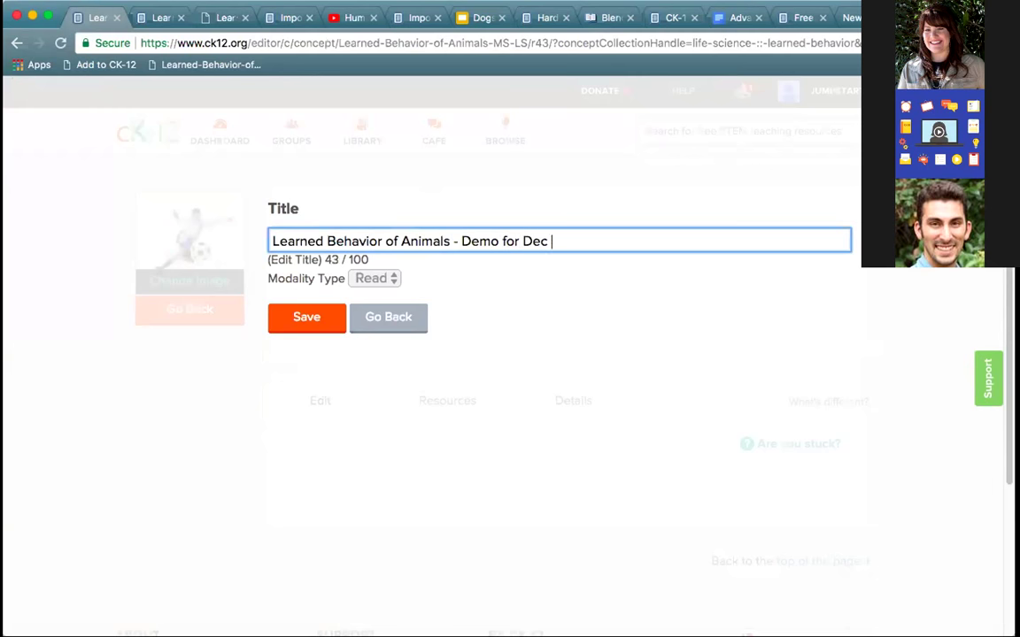
left_click(318, 321)
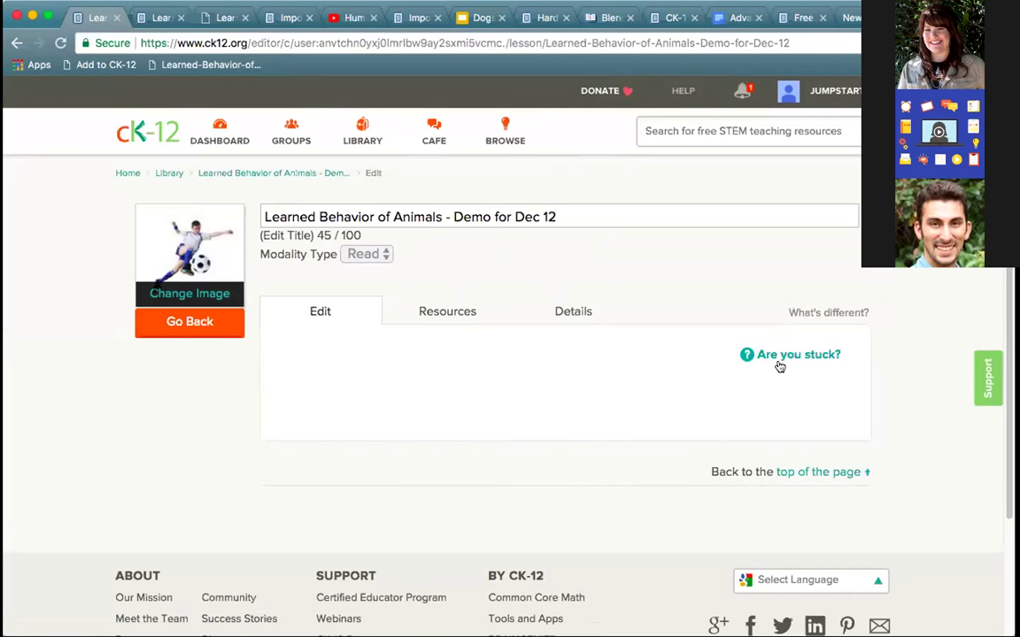
- Open the image options of the lion cubs and dogs figure in the lesson's play section
scroll(910, 423, "down", 1)
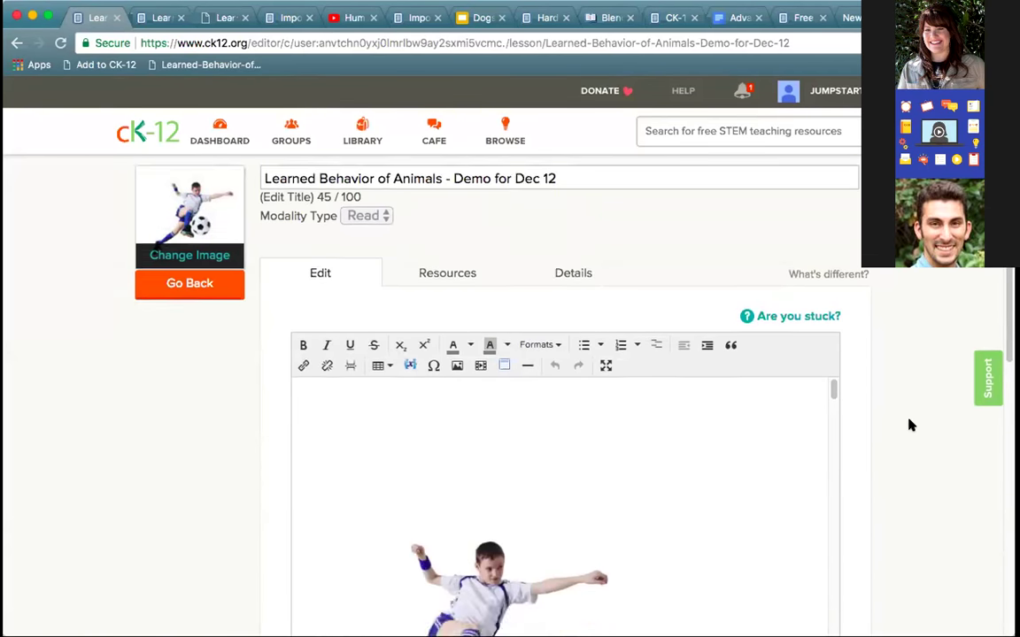
scroll(910, 426, "down", 3)
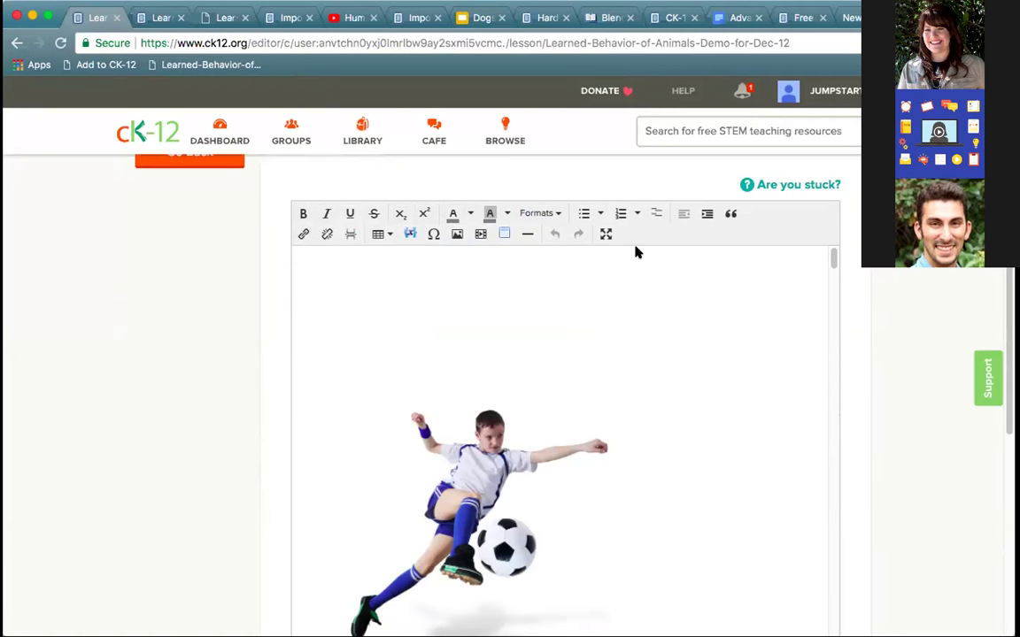
scroll(664, 334, "down", 3)
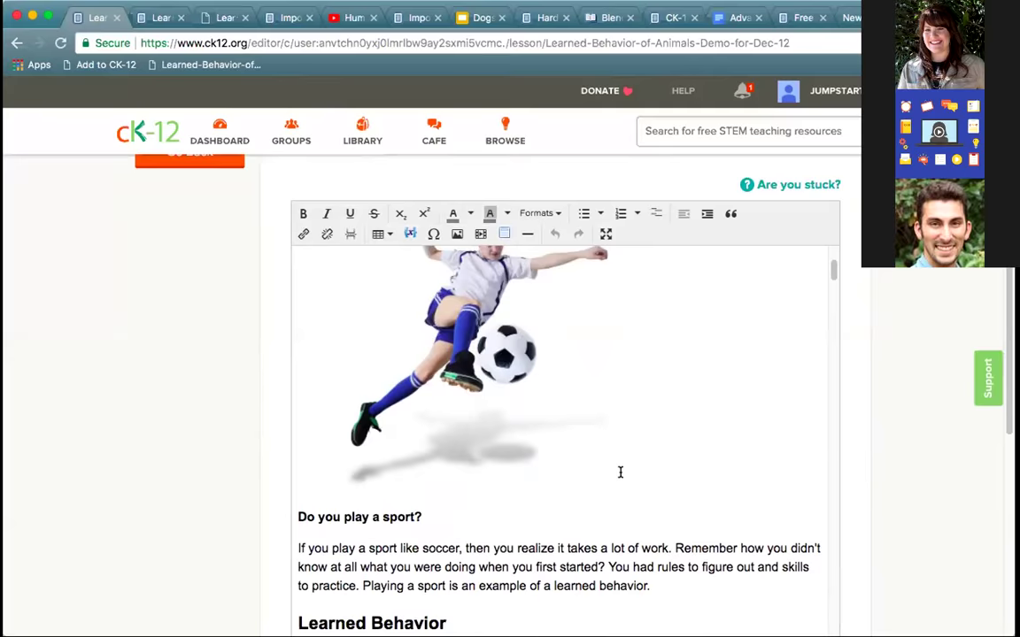
scroll(619, 472, "down", 10)
scroll(620, 472, "down", 15)
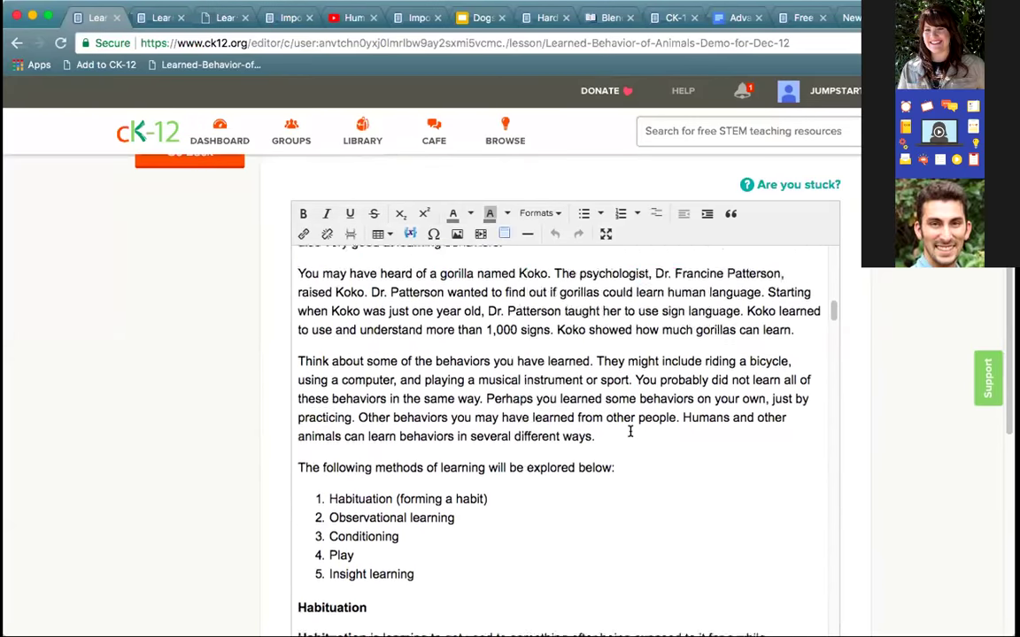
scroll(630, 431, "down", 15)
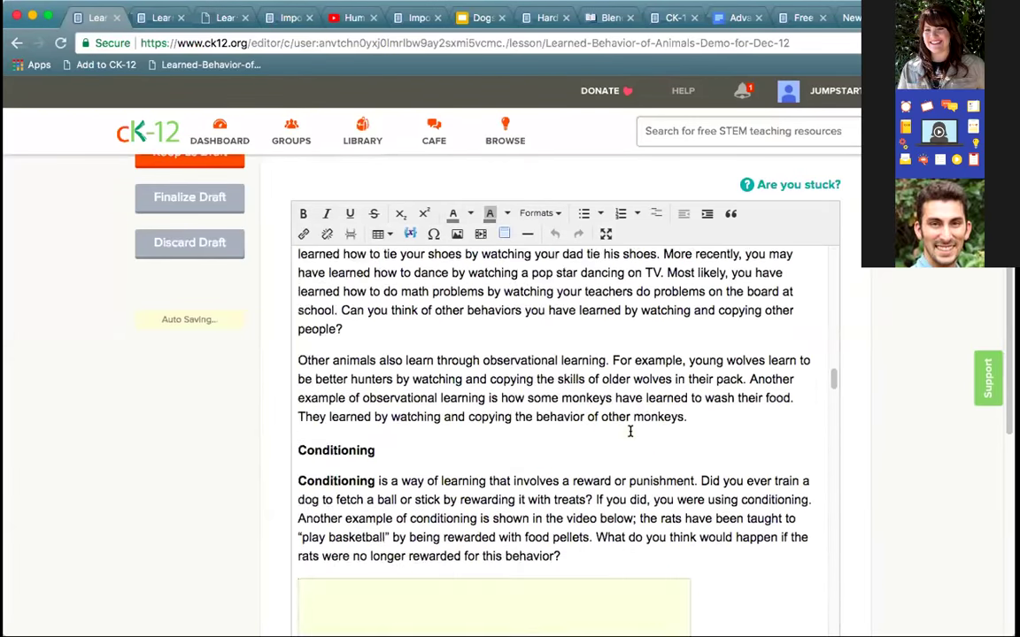
scroll(630, 431, "down", 4)
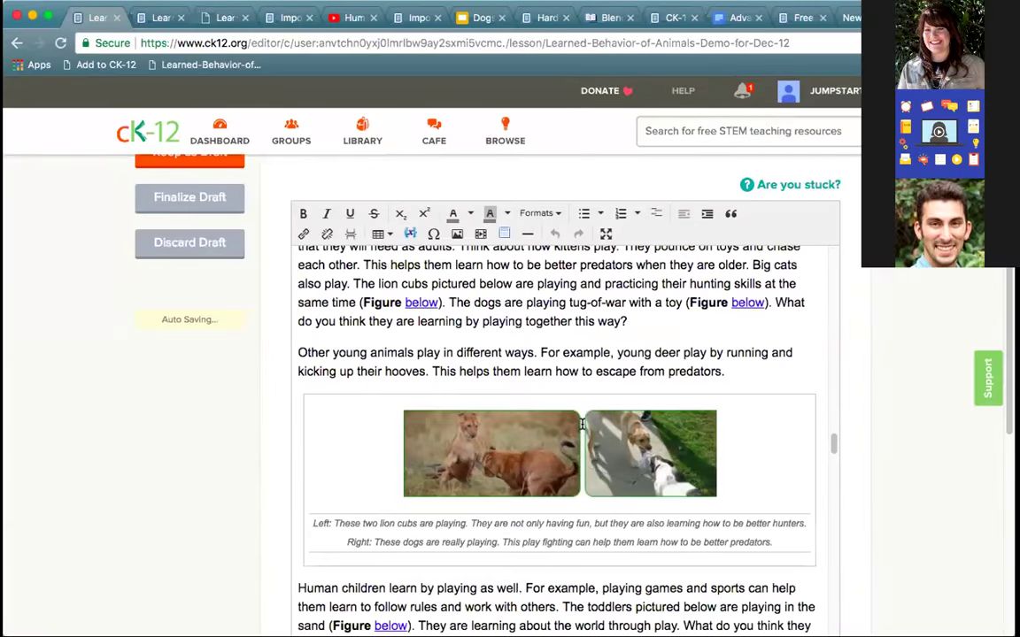
left_click(545, 435)
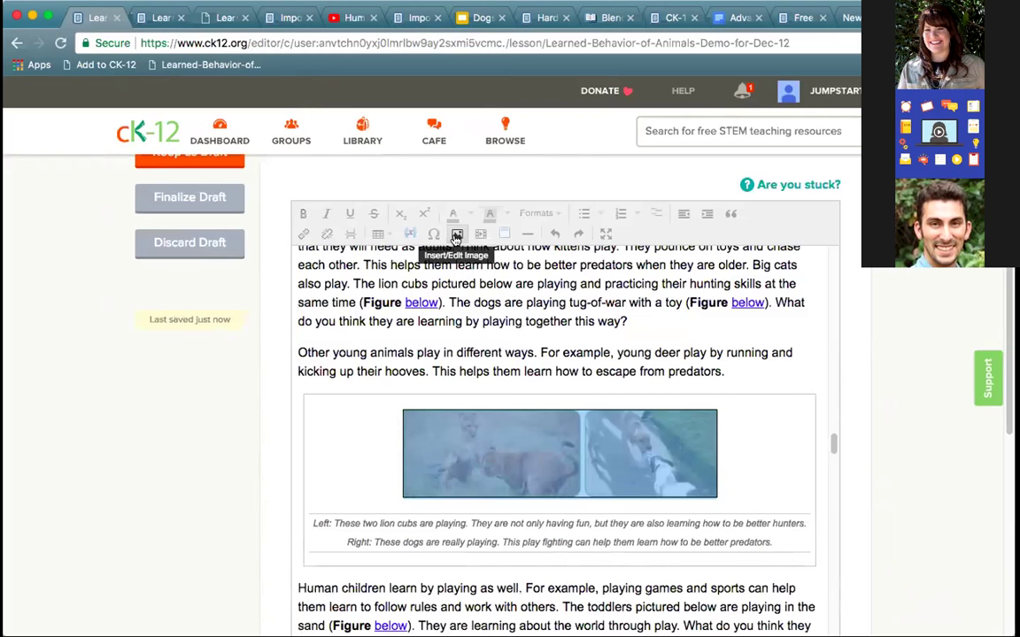
left_click(456, 237)
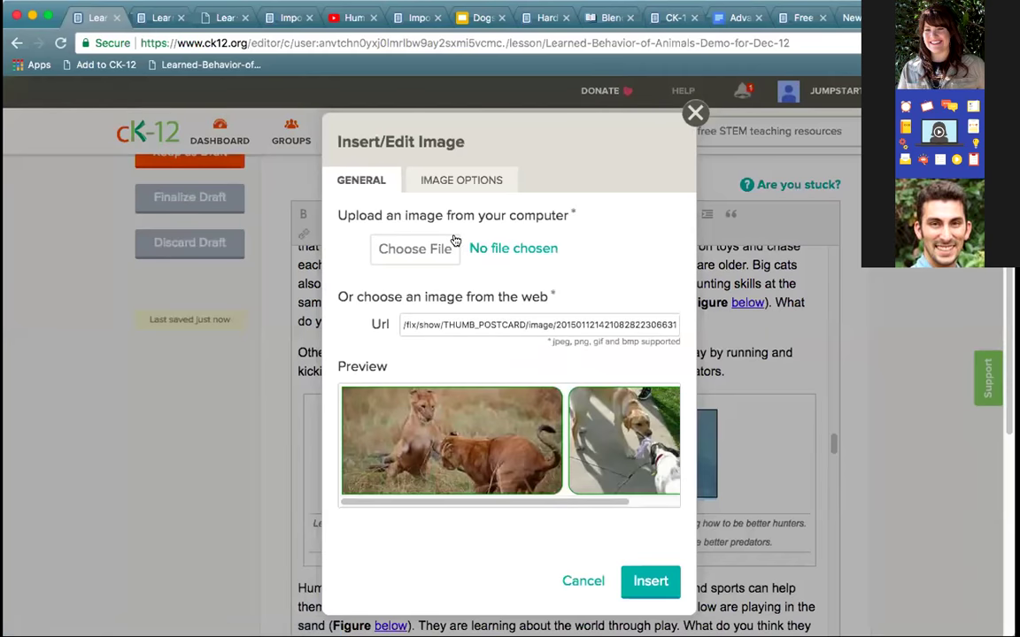
left_click(467, 180)
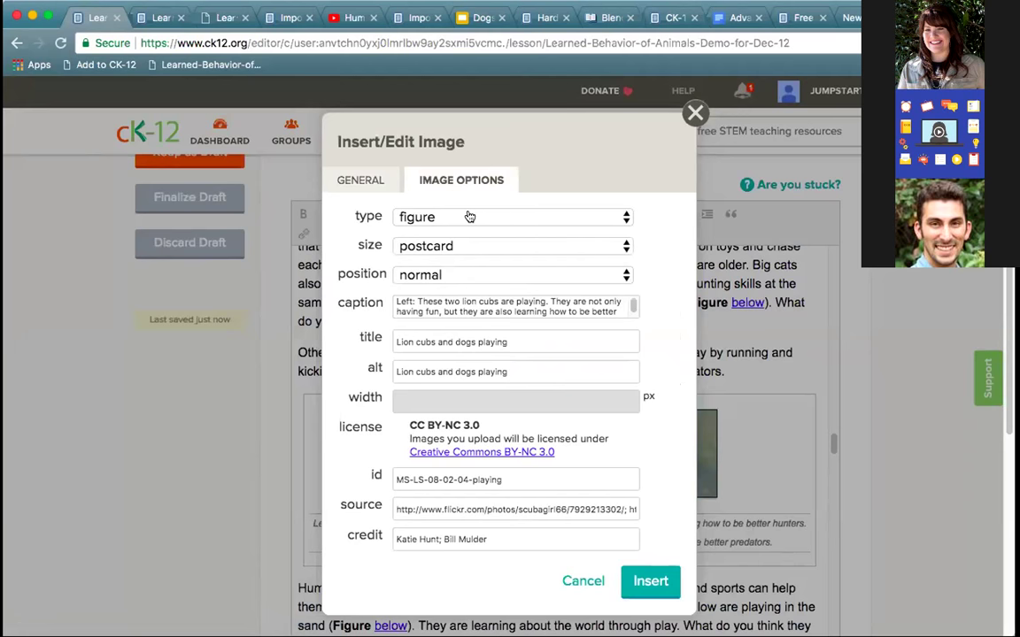
- Review the figure's available sizes, its caption and its source link without changing them
left_click(467, 247)
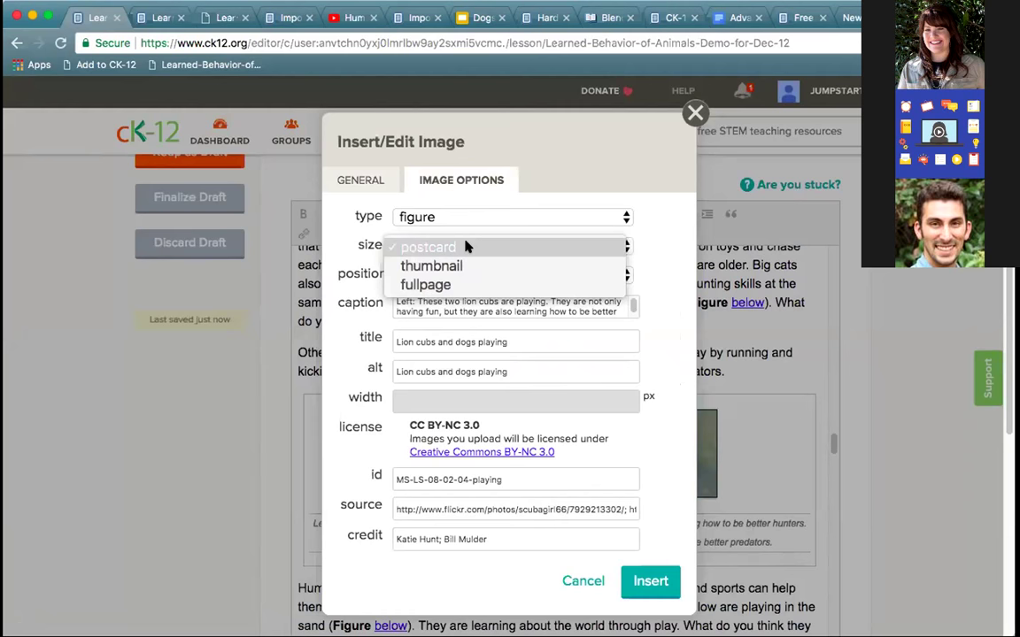
left_click(466, 295)
left_click(422, 302)
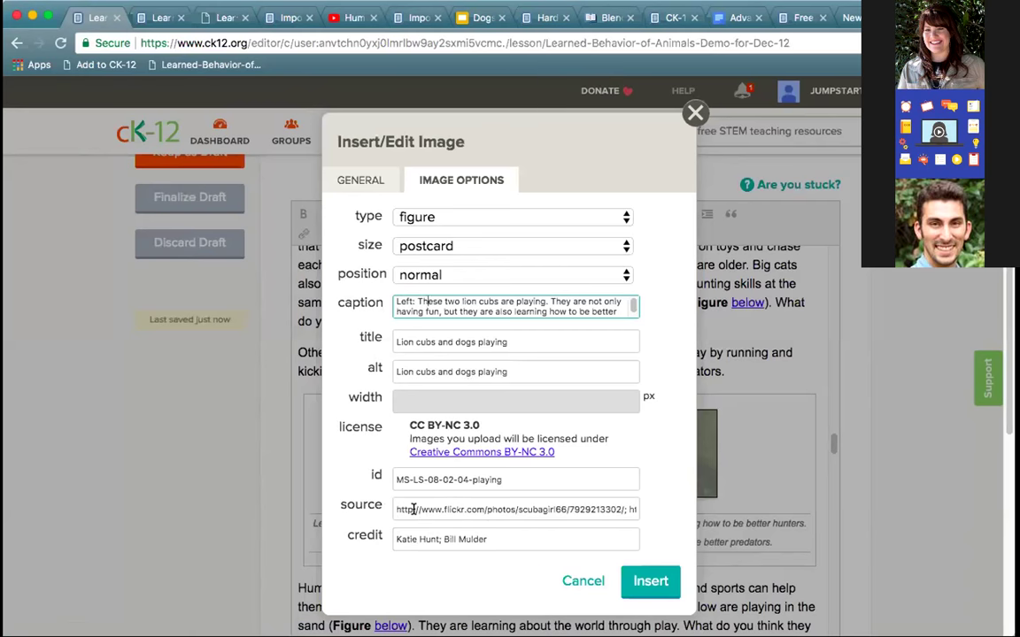
left_click_drag(414, 510, 498, 513)
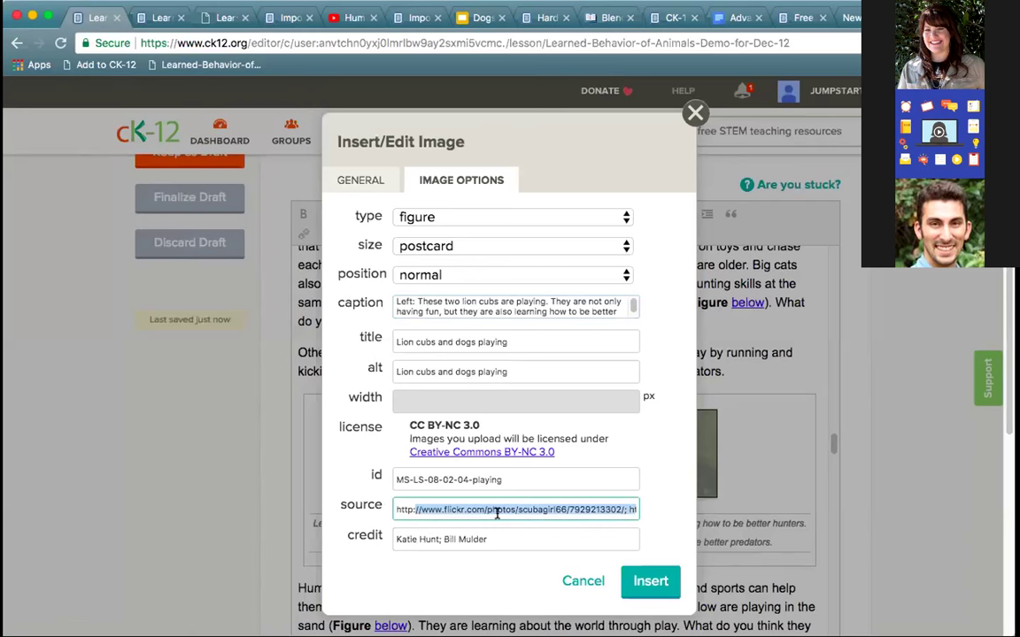
left_click(432, 510)
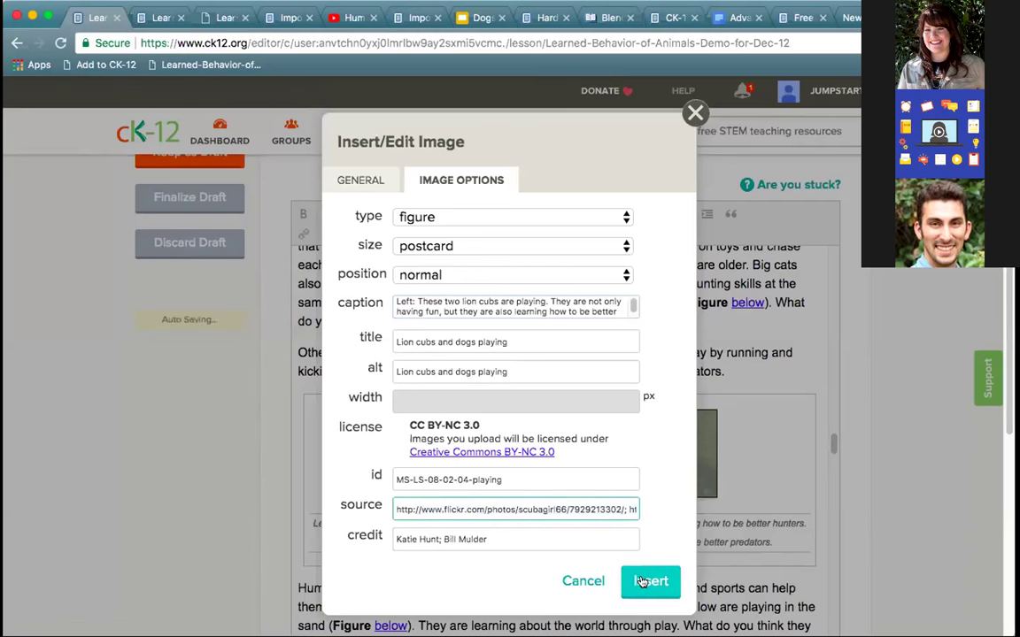
- Change the lion cubs and dogs image type to inline with a width of 400 px and apply it
left_click(569, 215)
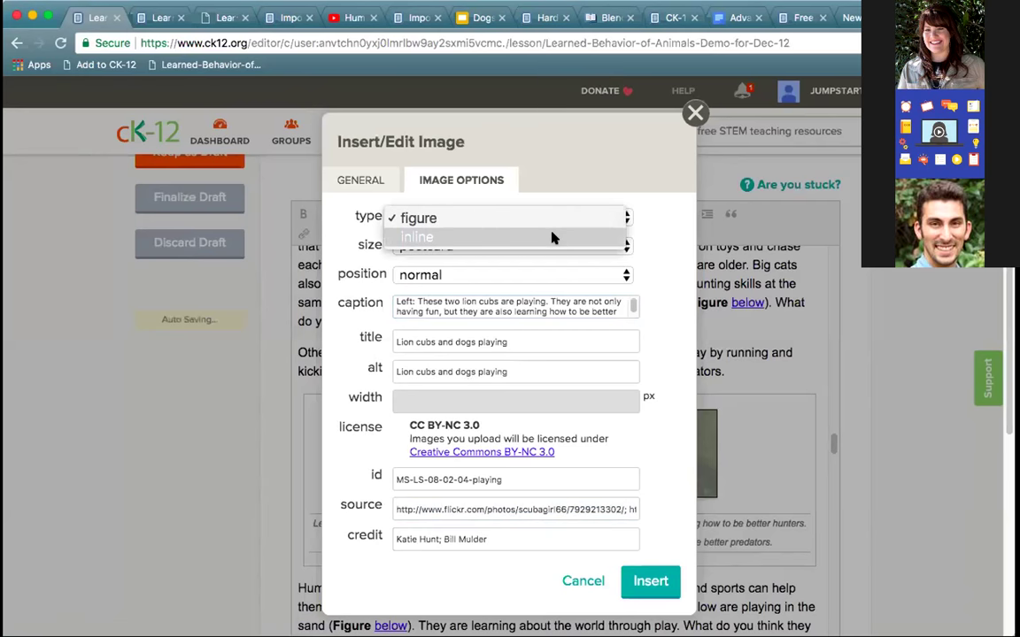
left_click(551, 237)
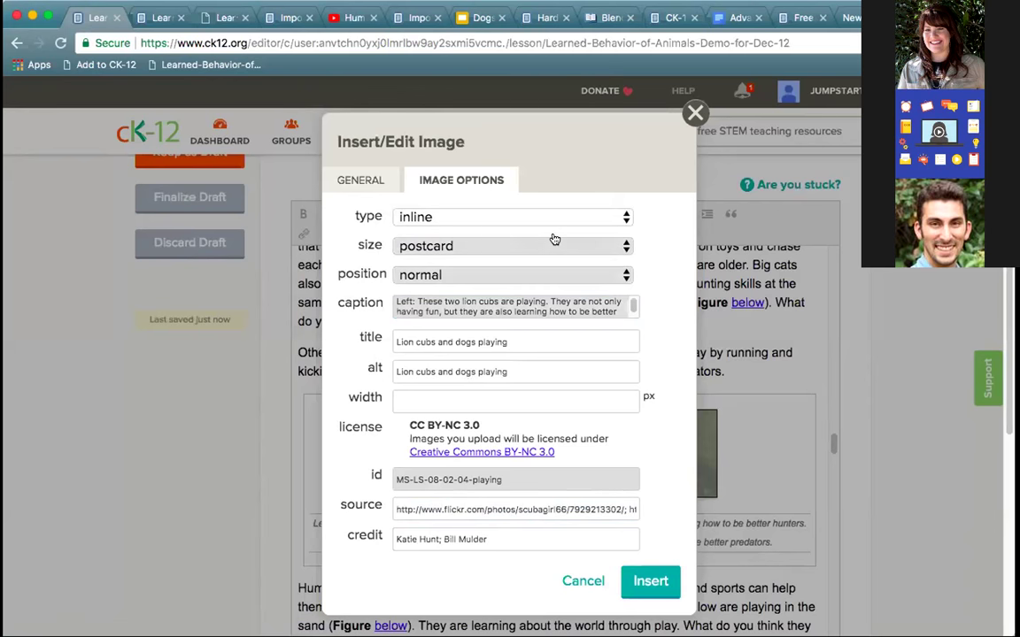
left_click(516, 401)
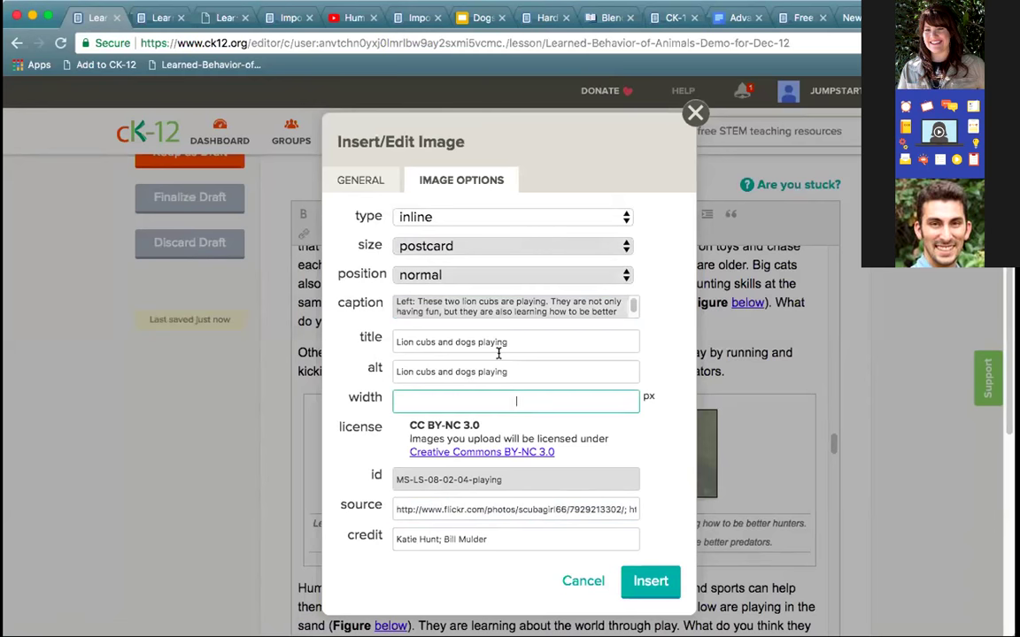
type("400")
left_click(647, 581)
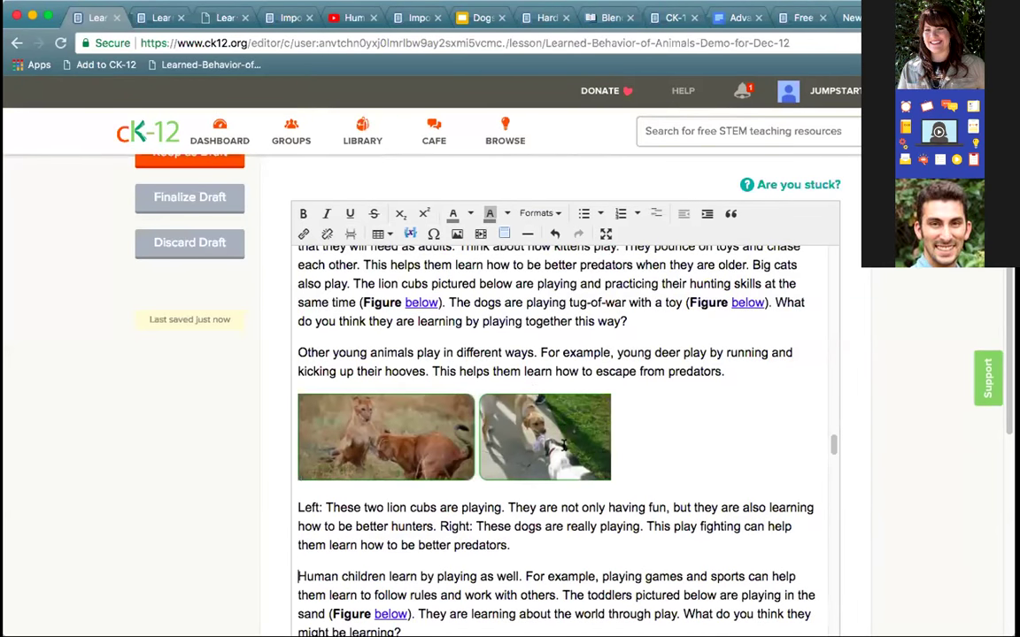
- Change the inline lion cubs and dogs image to type figure with thumbnail size and apply it
left_click_drag(513, 544, 288, 511)
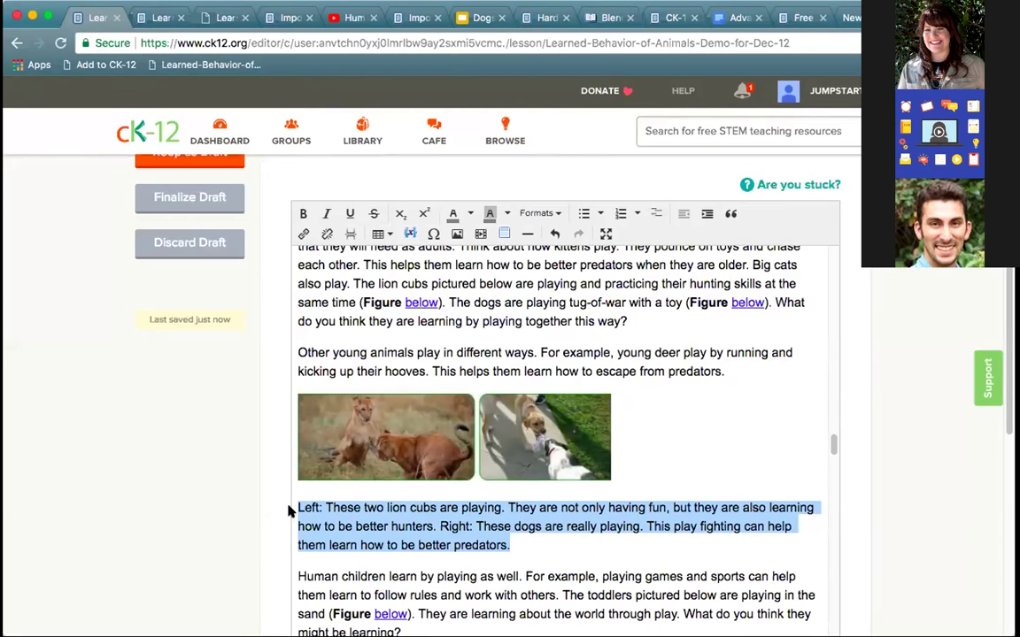
left_click(401, 400)
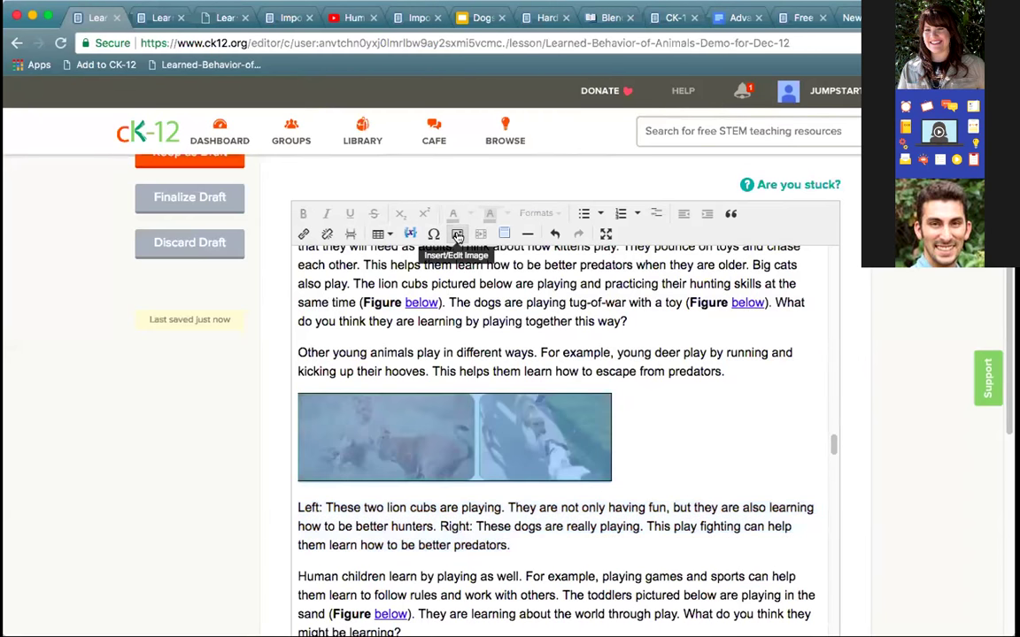
left_click(458, 235)
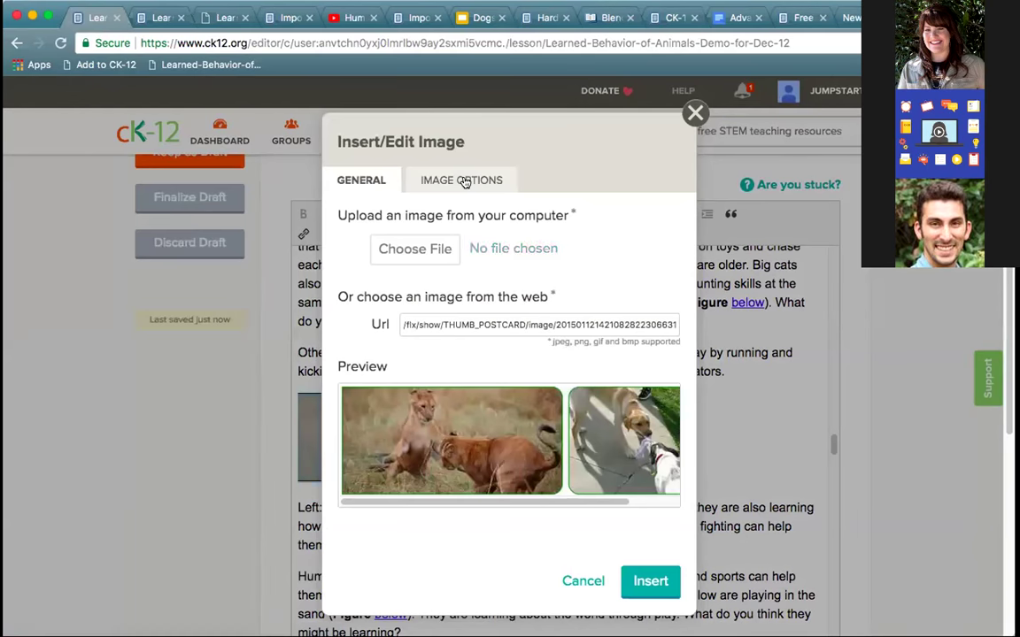
left_click(461, 179)
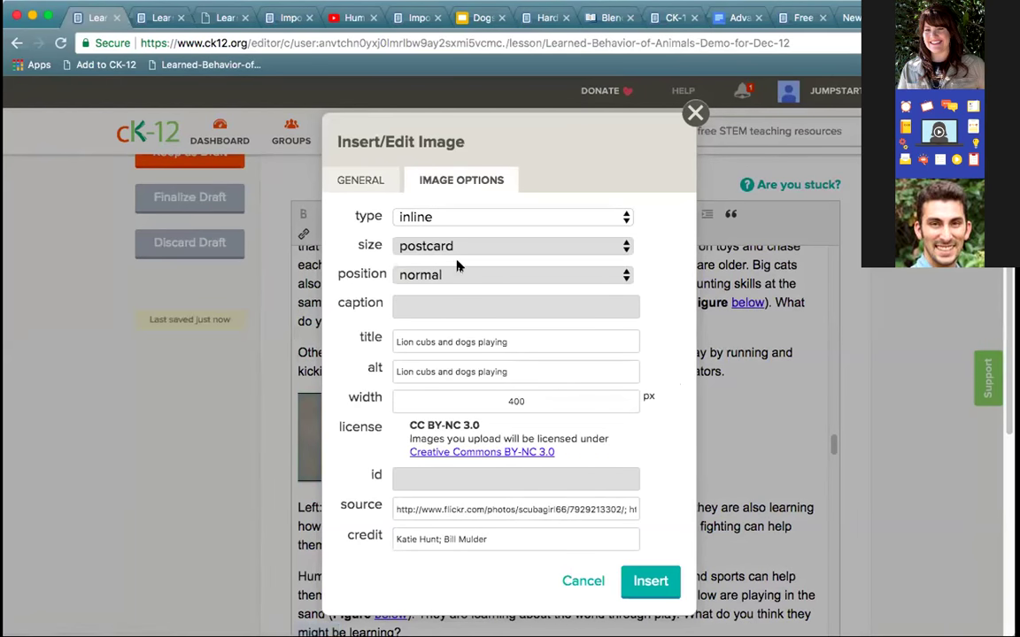
left_click(475, 220)
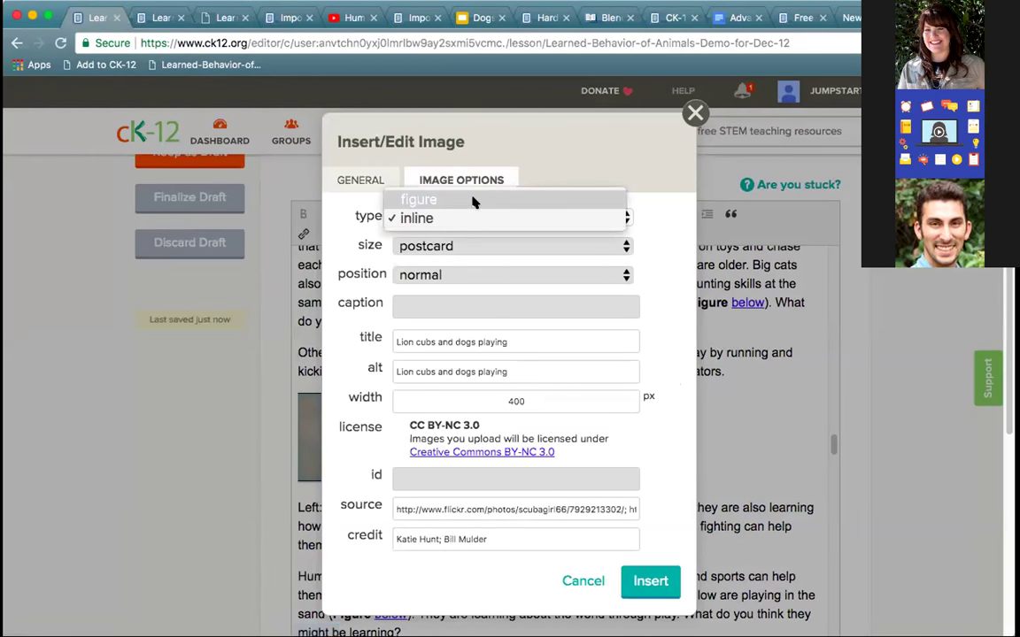
left_click(474, 202)
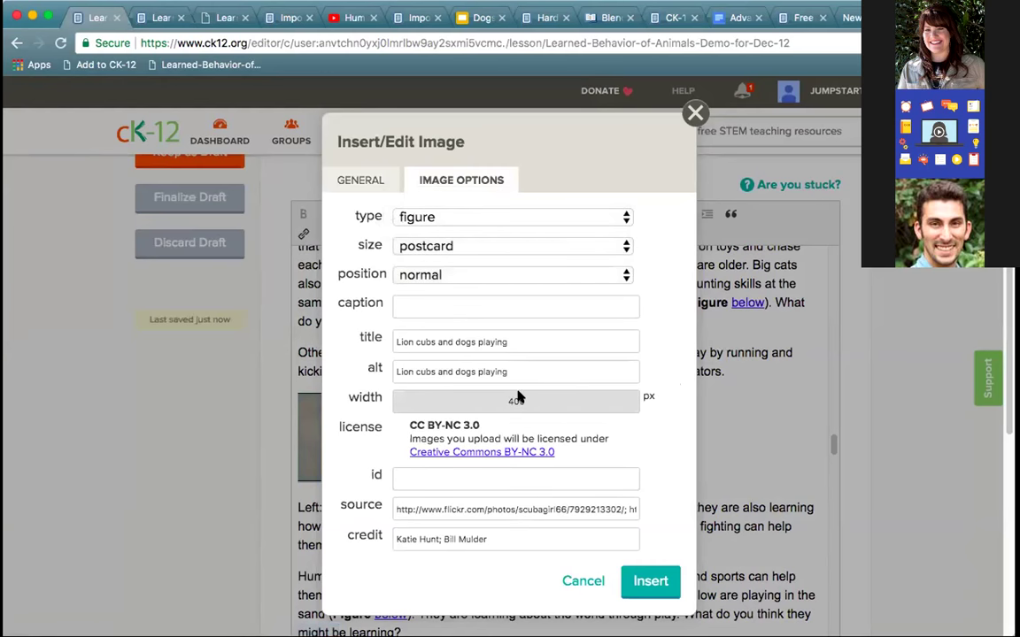
left_click(504, 248)
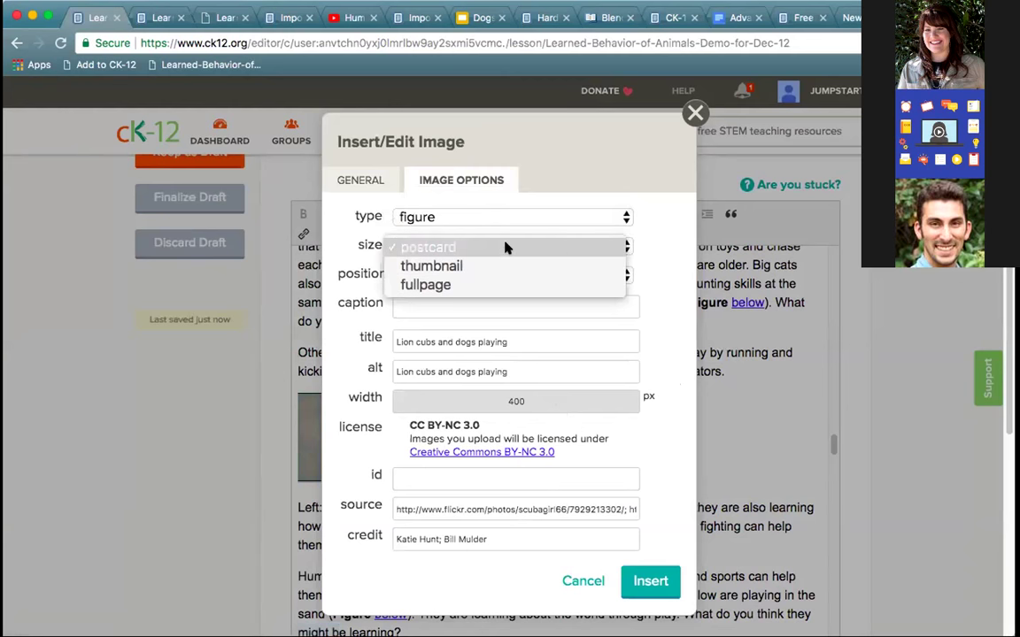
left_click(500, 265)
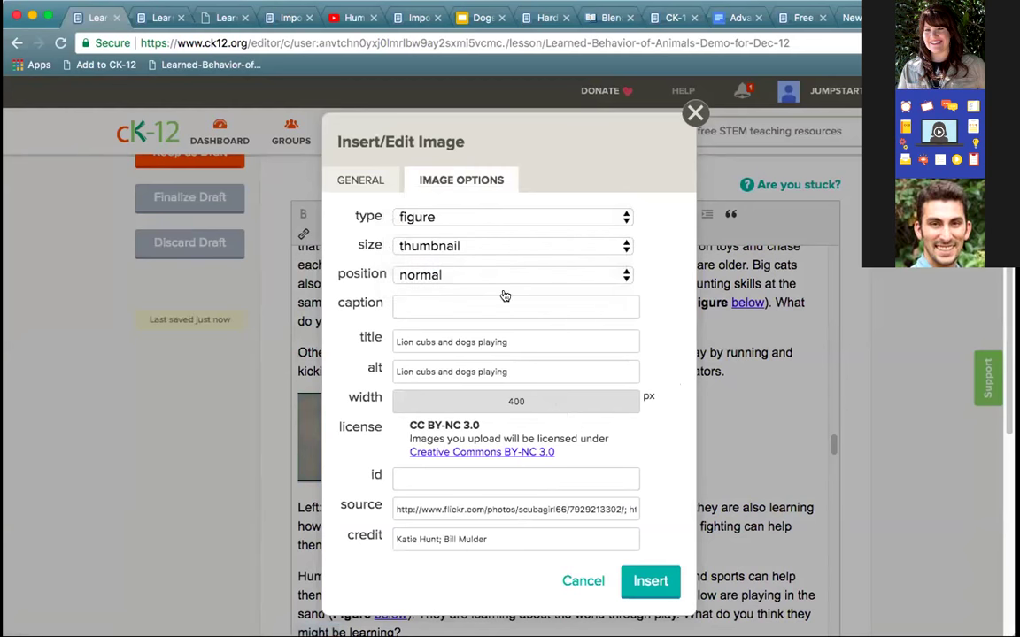
left_click(643, 579)
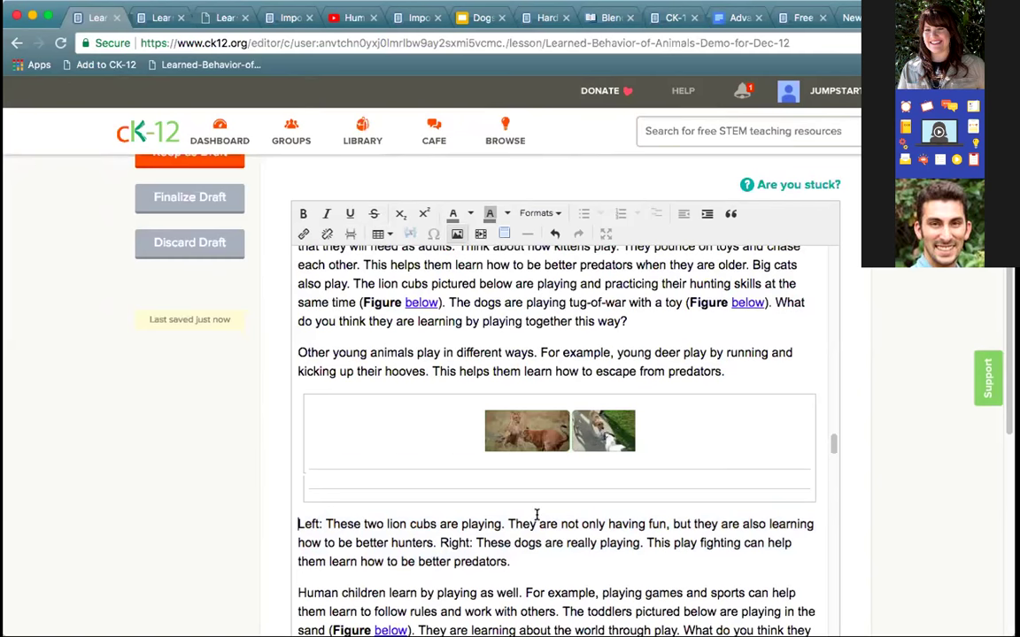
- Move the paragraph describing the lion cubs and dogs out of the body text into the thumbnail figure's caption
left_click_drag(511, 560, 262, 532)
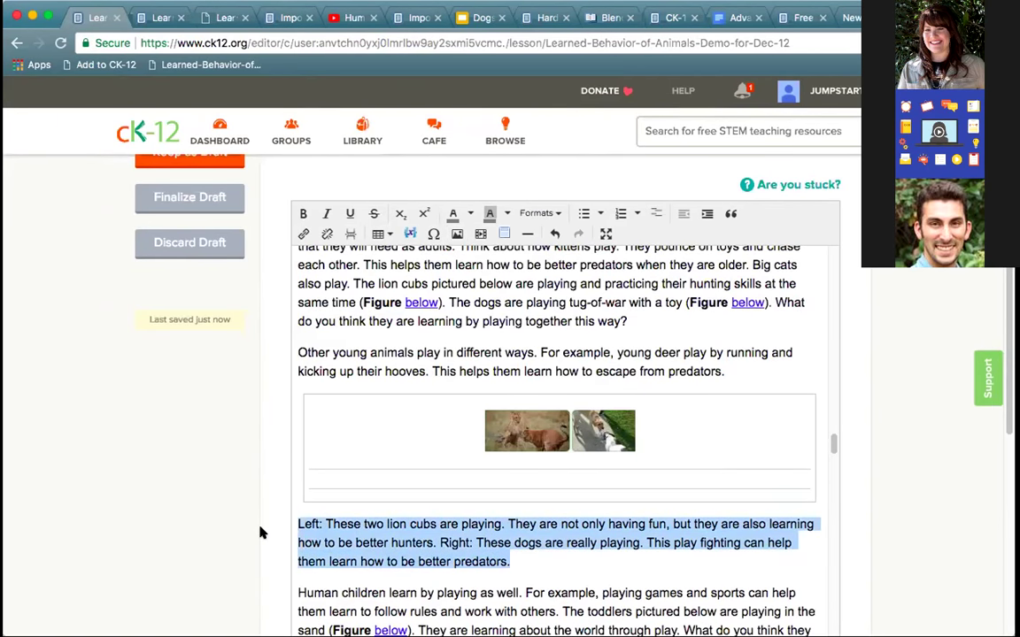
key("BackSpace")
left_click(538, 432)
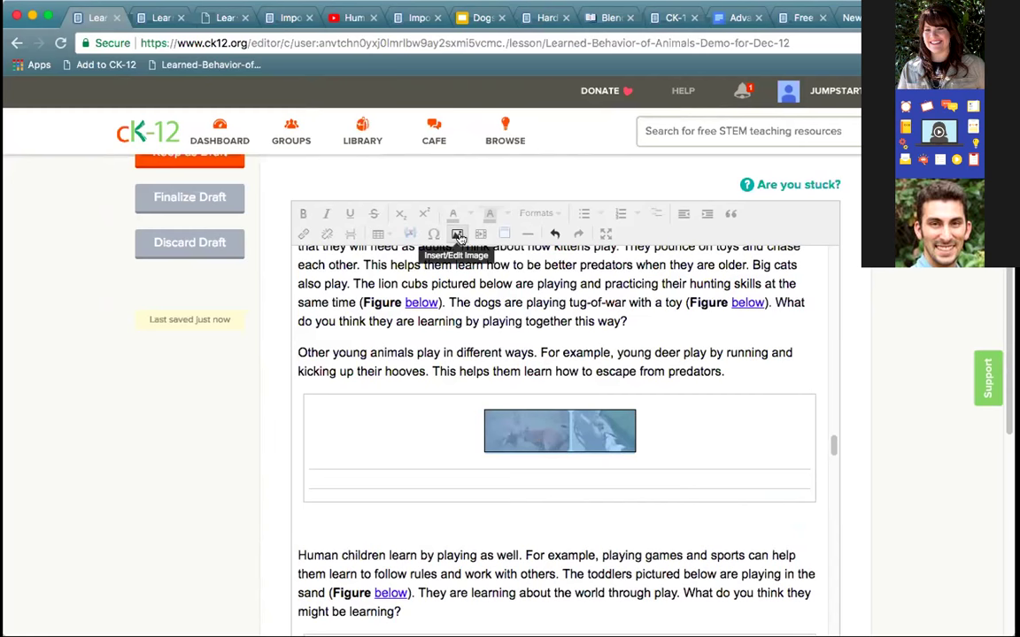
left_click(457, 234)
left_click(447, 181)
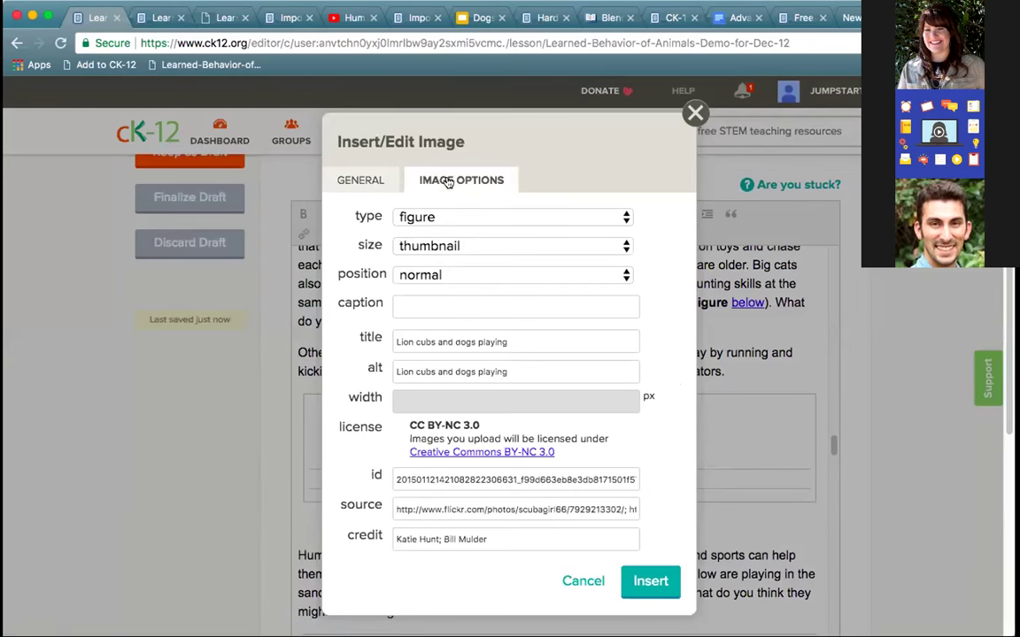
left_click(446, 305)
key("super+v")
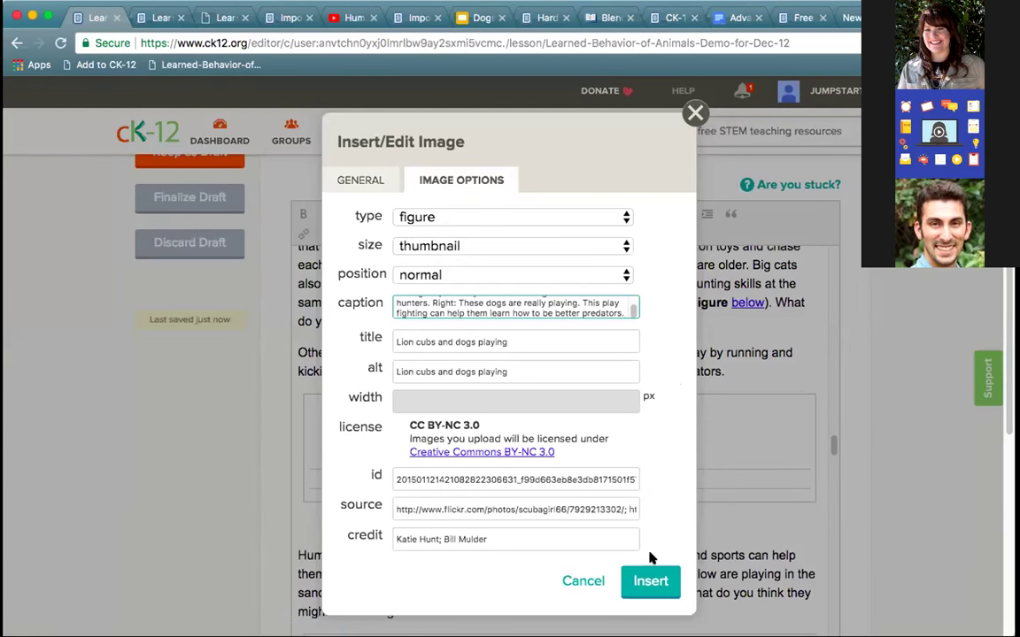
left_click(650, 581)
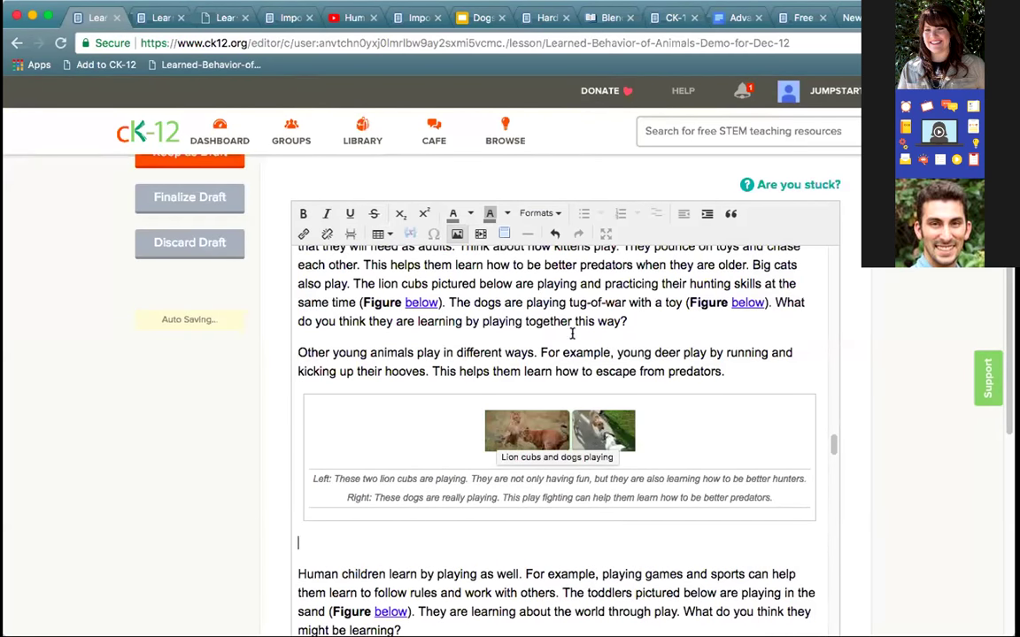
- Choose "learned behavior image.jpg" from the Desktop as a new image for the empty line below the thumbnail figure
left_click(458, 236)
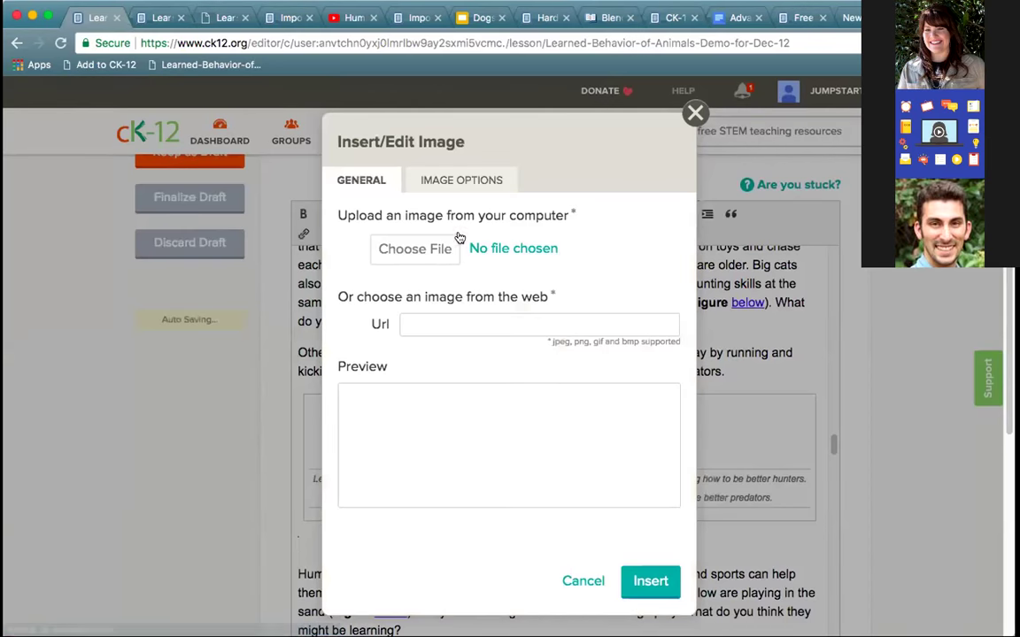
left_click(416, 249)
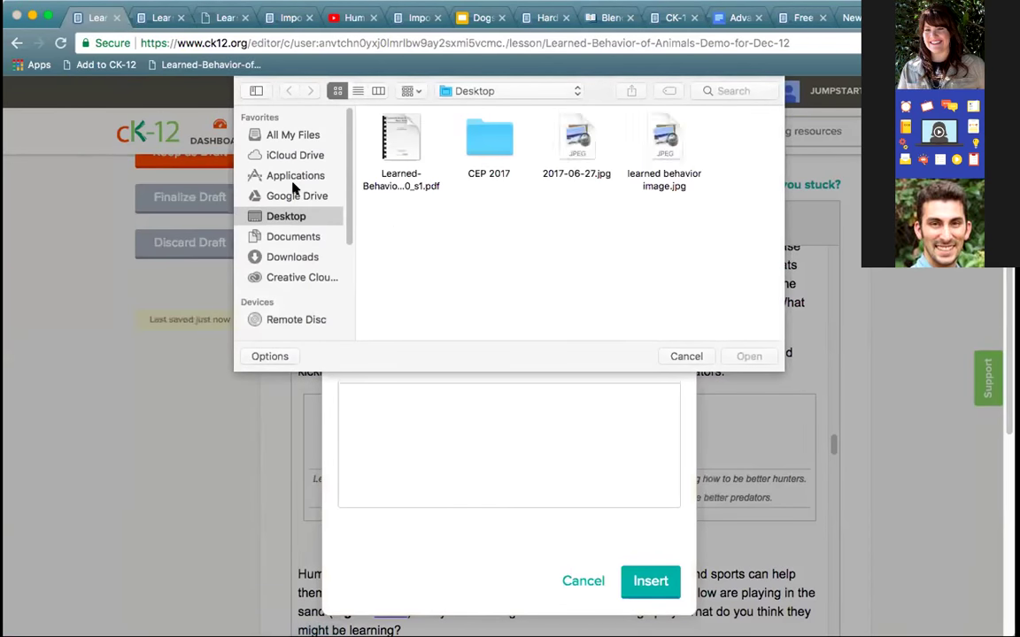
left_click(664, 141)
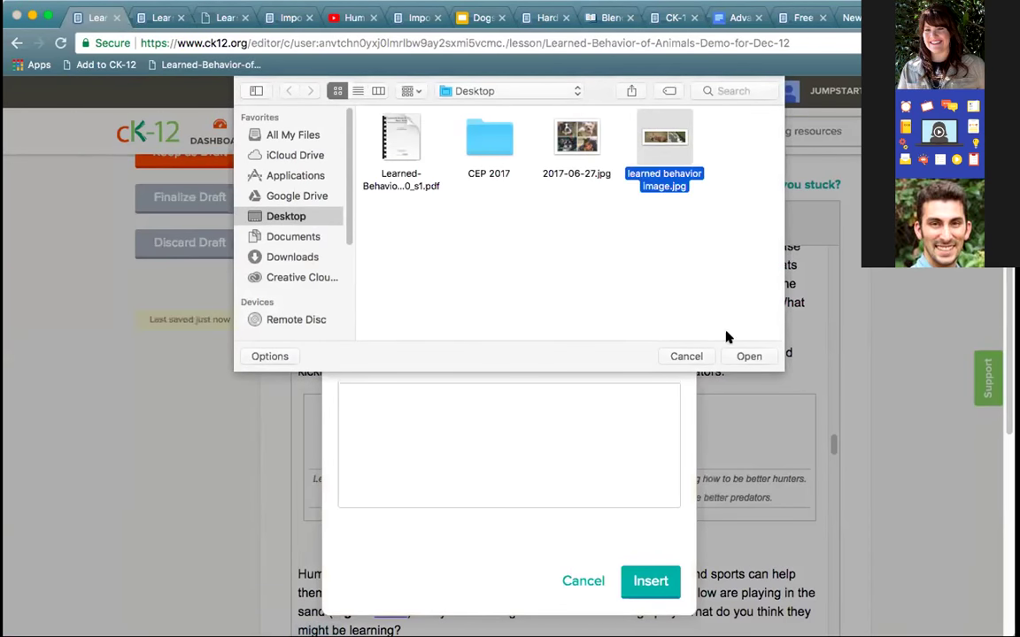
left_click(739, 356)
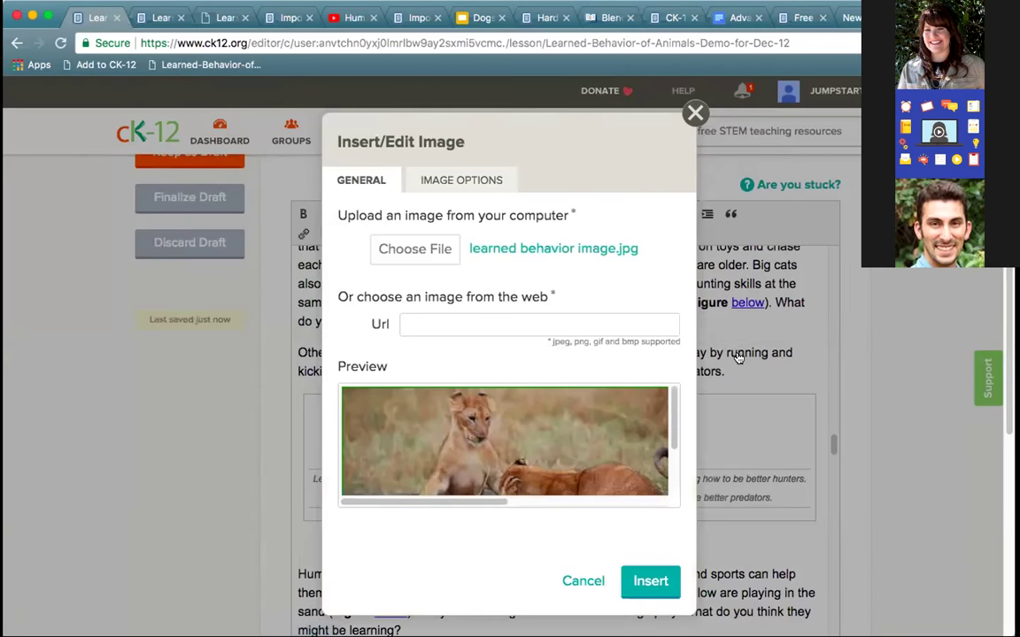
- Enter source "Flicker", credit "KM" and alt text "Hover Text" for the new image and insert it as a postcard figure
left_click(469, 180)
left_click(438, 505)
type("Flick")
type("er")
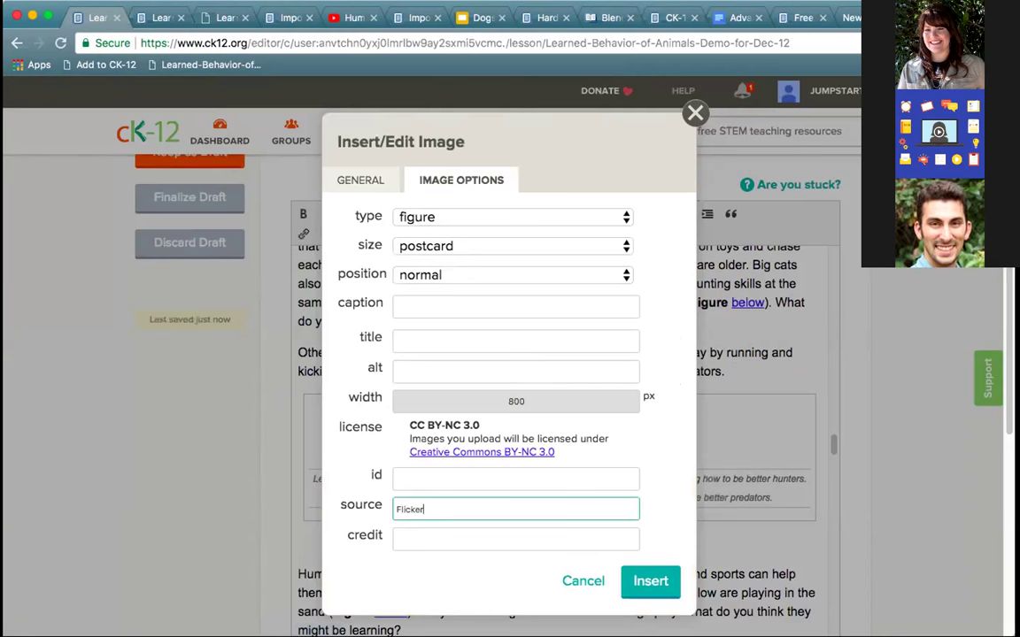
key("Tab")
type("KM")
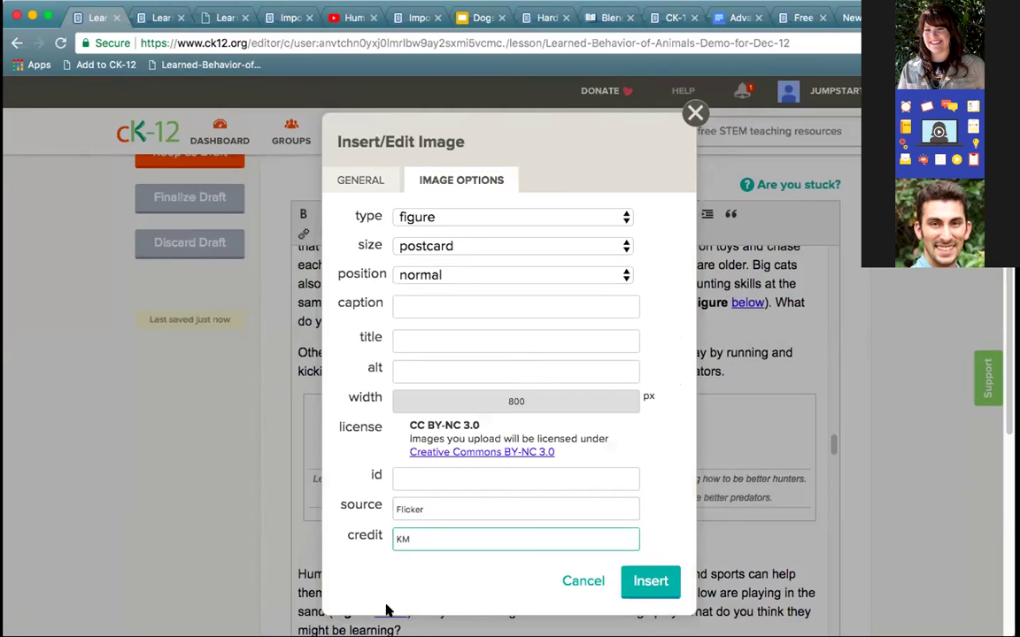
left_click(531, 361)
type("Hover Text")
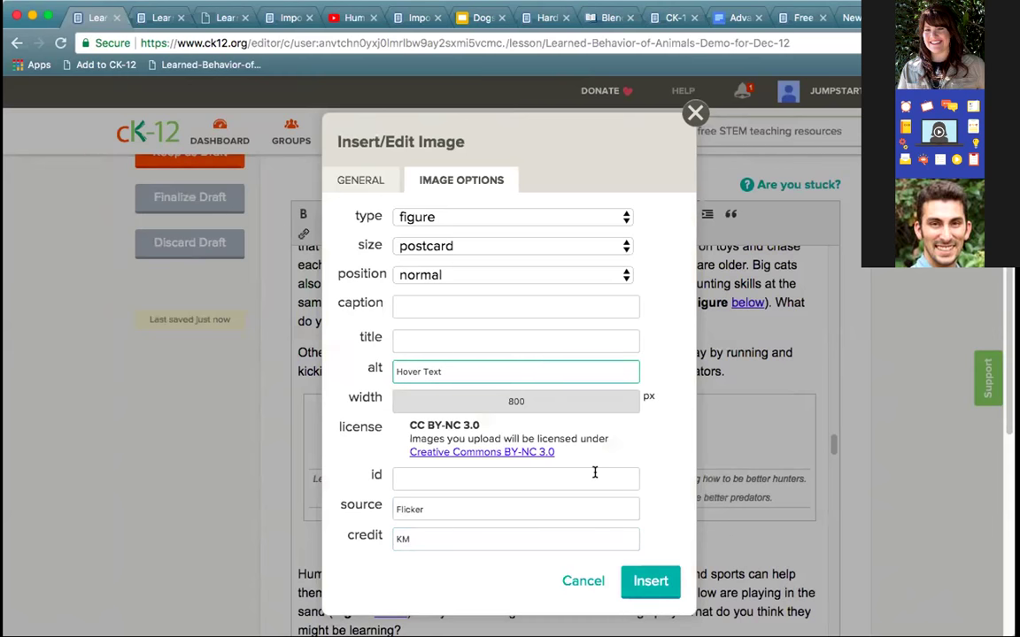
left_click(644, 588)
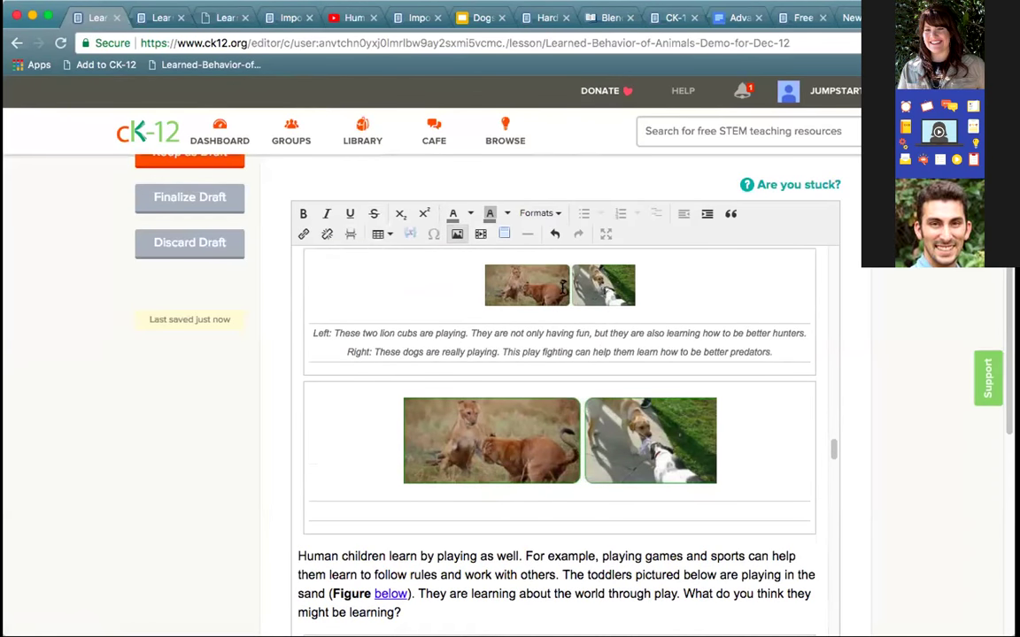
- Add an empty line below the postcard figure and choose "learned behavior image.jpg" again for another new image
left_click(555, 443)
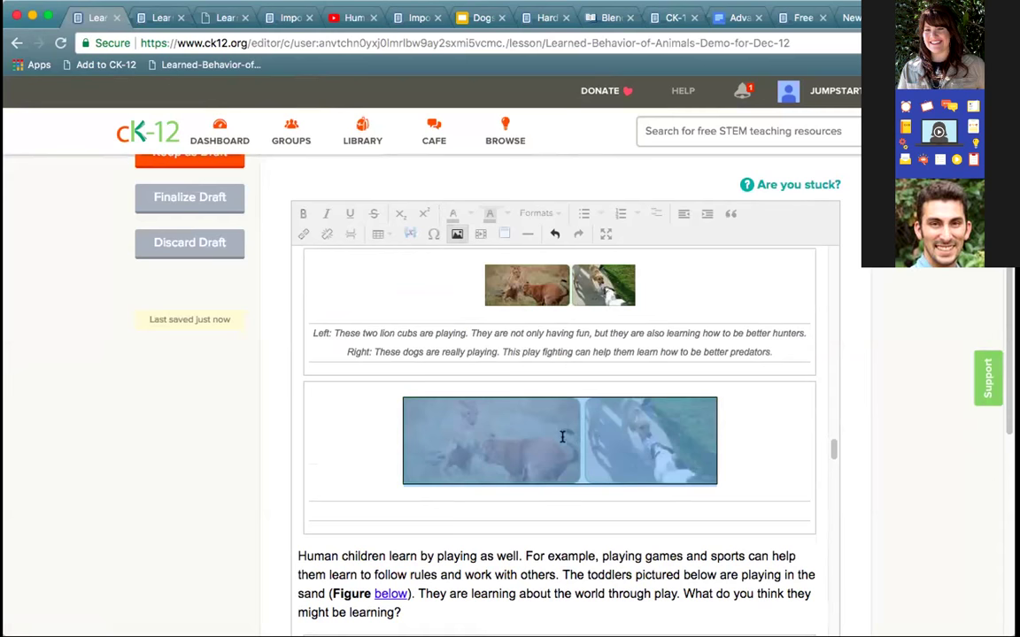
scroll(744, 525, "down", 1)
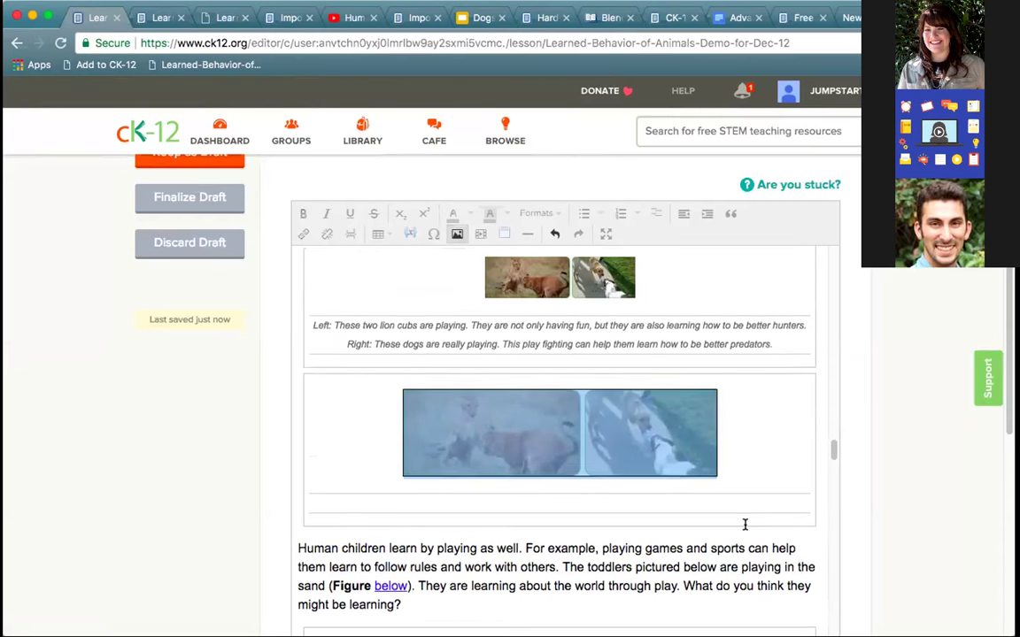
left_click(617, 521)
key("Return")
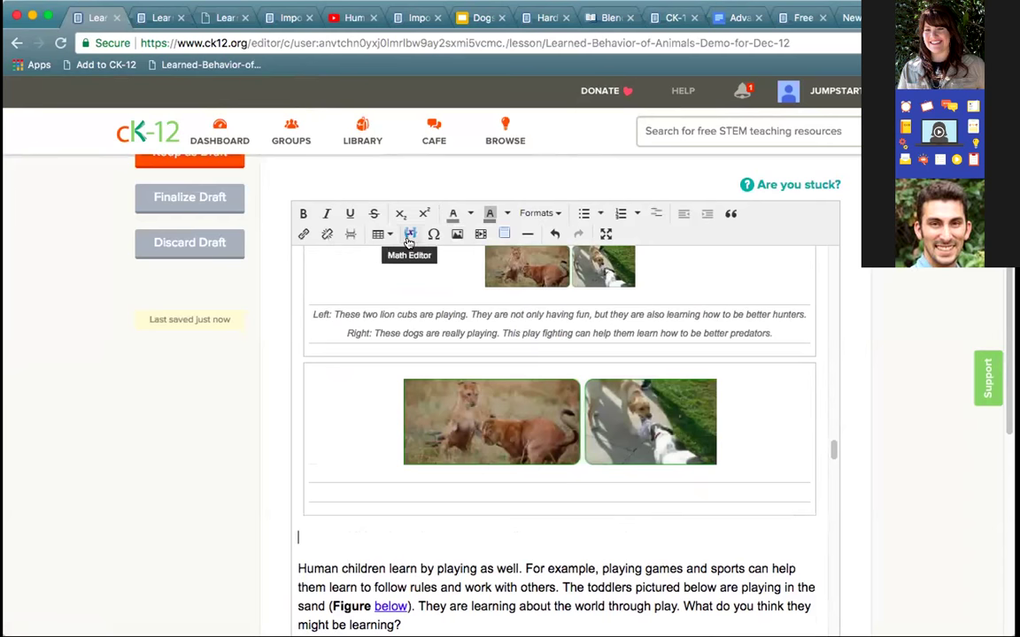
left_click(459, 232)
left_click(418, 243)
left_click(664, 141)
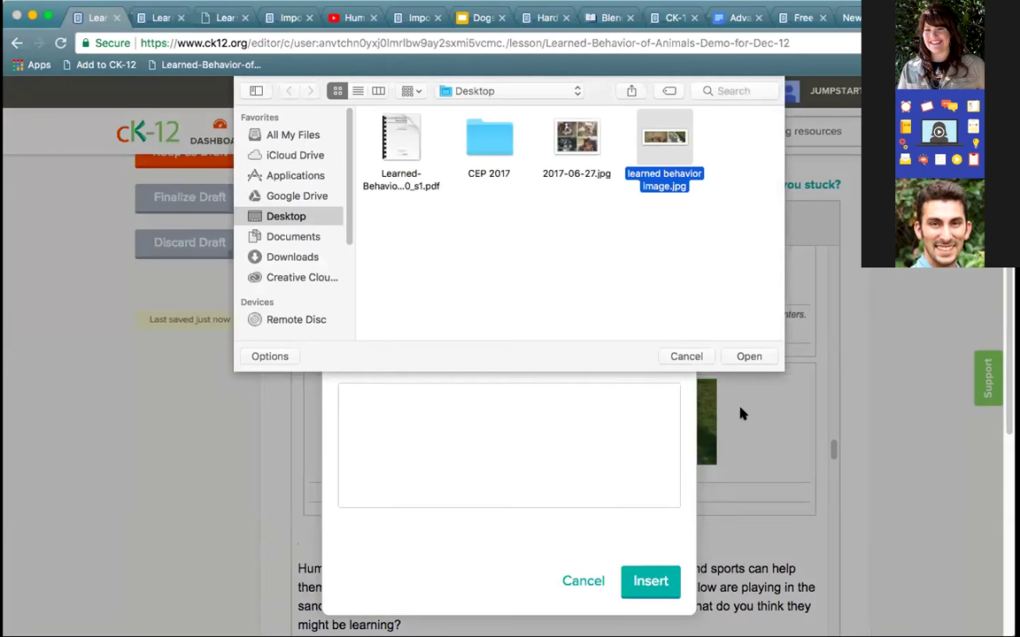
left_click(746, 356)
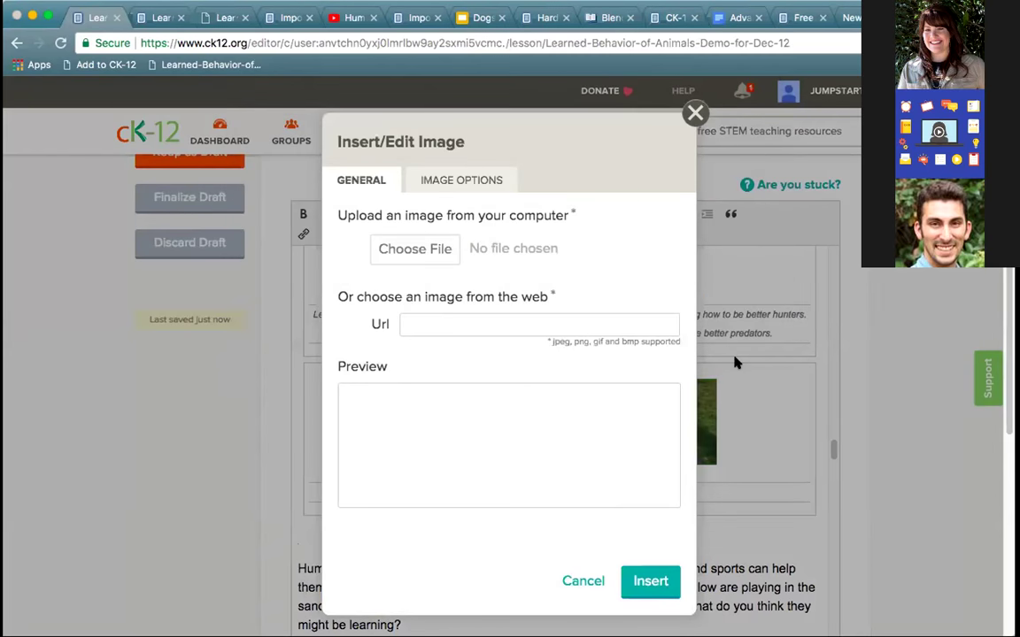
- Insert the image as a fullpage figure with source "Flicker" and credit "KM"
left_click(458, 182)
left_click(456, 218)
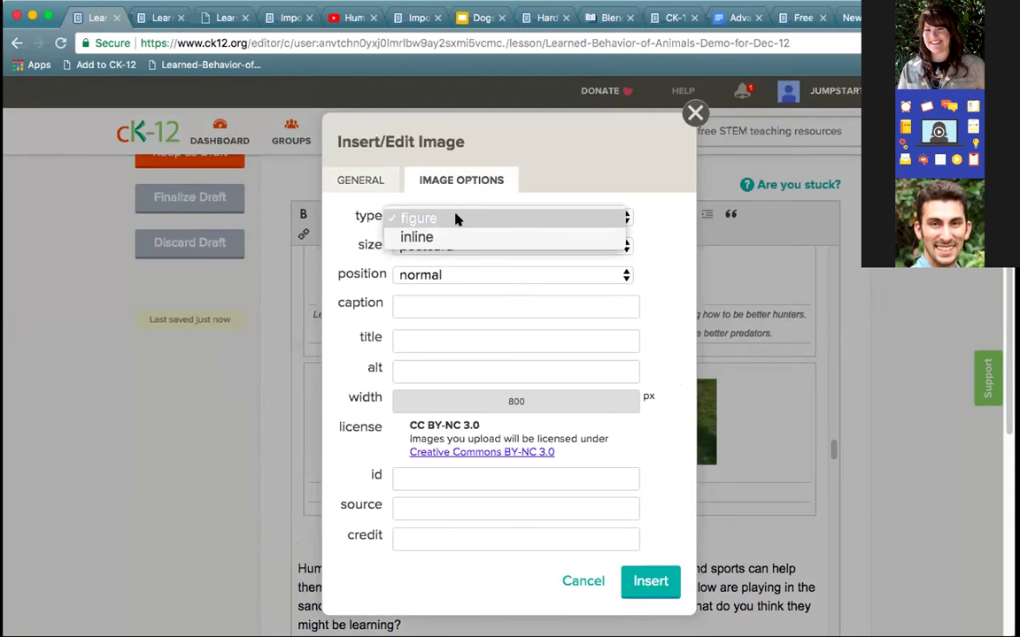
left_click(456, 218)
left_click(458, 246)
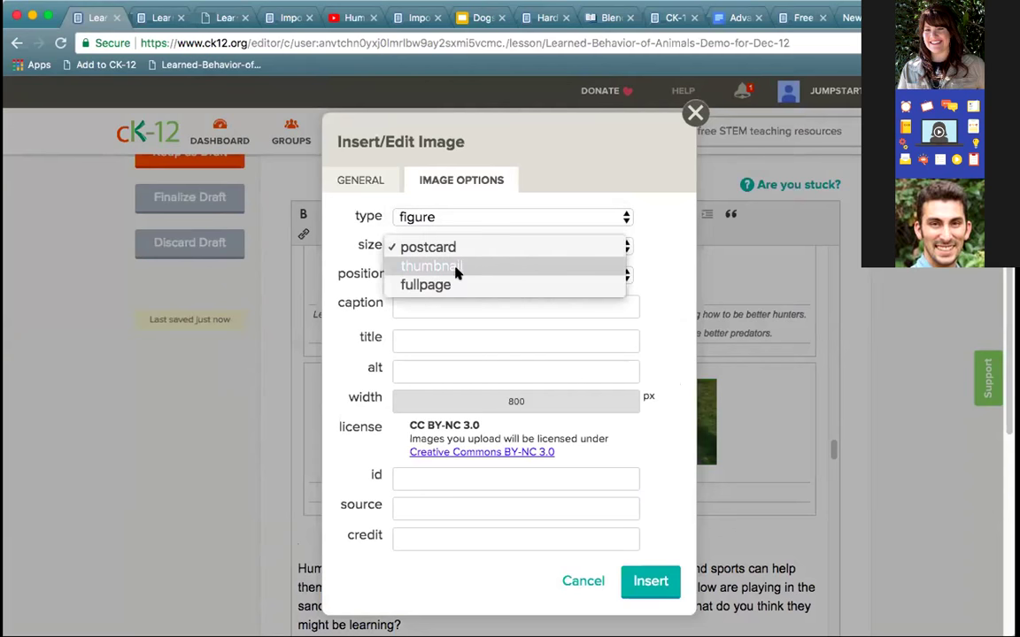
left_click(455, 284)
left_click(451, 508)
type("Fli")
key("Down")
key("Tab")
type("KM")
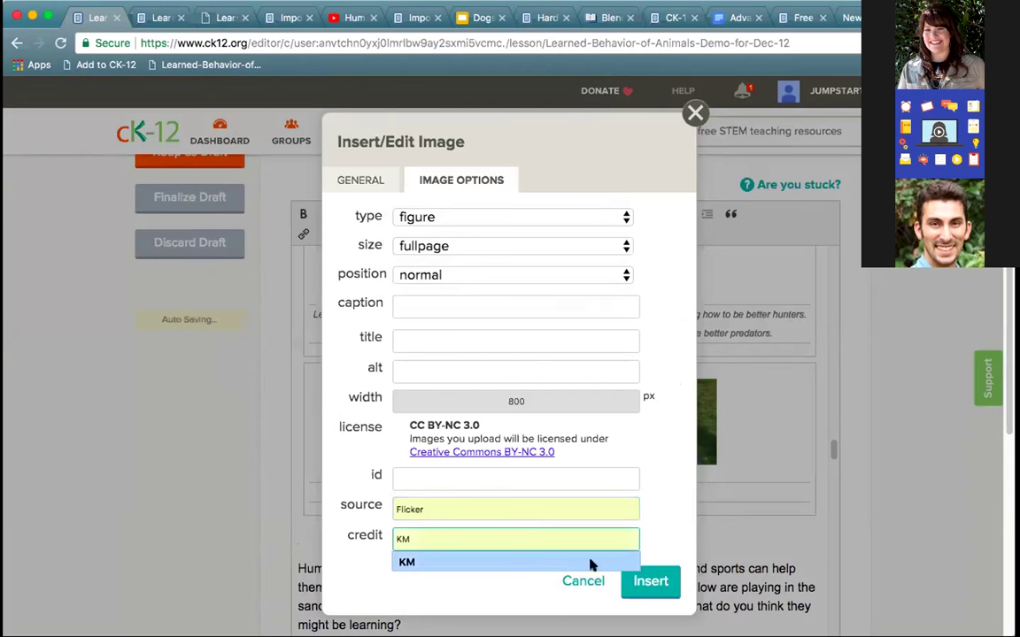
left_click(651, 582)
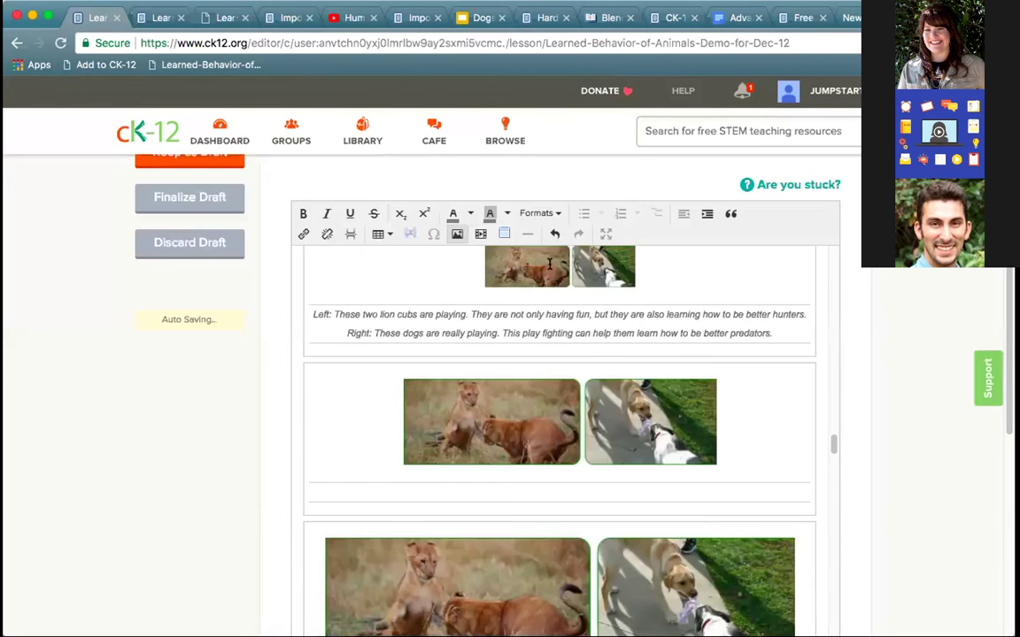
- Copy the full source entry from the thumbnail figure's image options and close them without changes
left_click(456, 234)
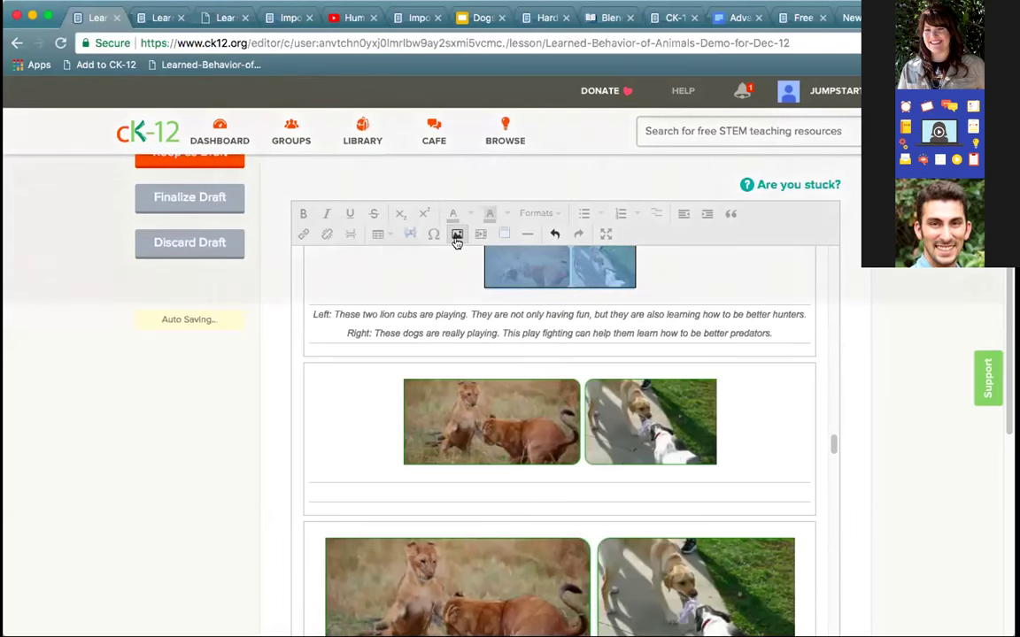
left_click(461, 179)
left_click(392, 503)
key("End")
triple_click(635, 510)
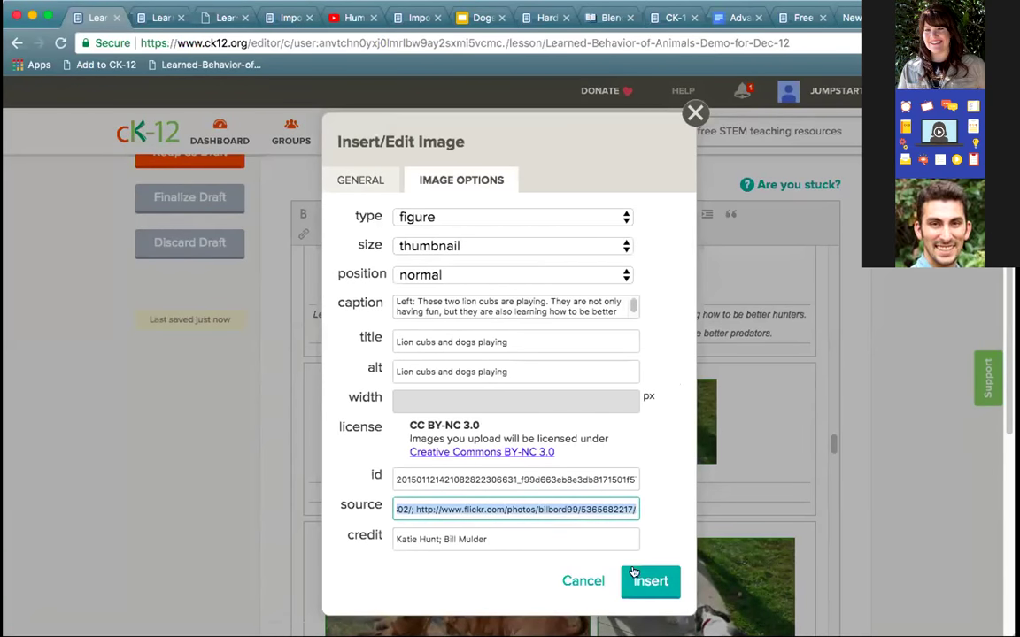
left_click(593, 584)
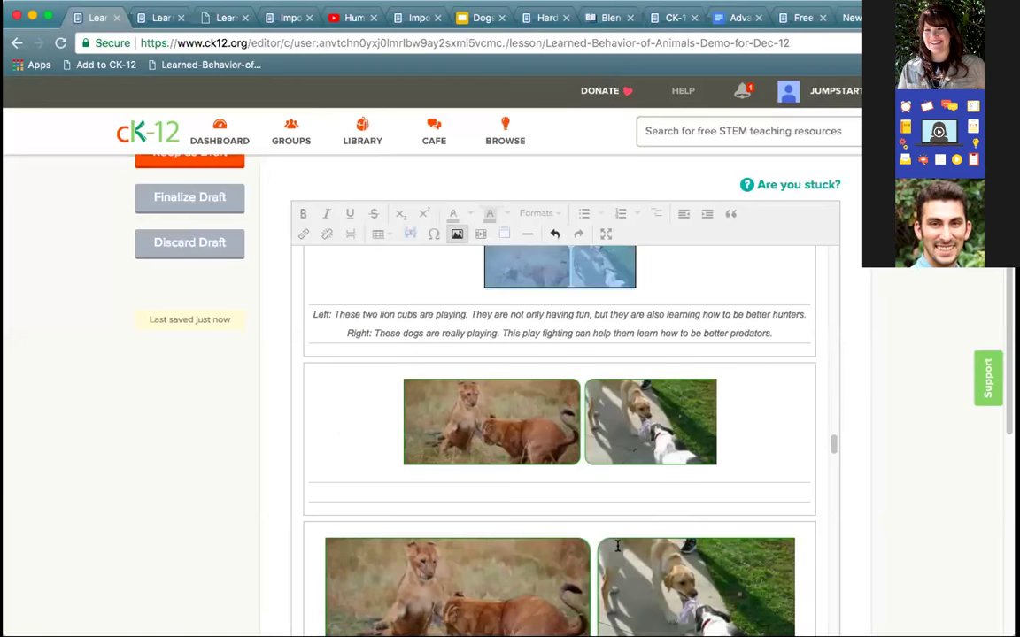
- Replace the fullpage figure's source with the copied Flickr links in its image options and apply the change
left_click(458, 236)
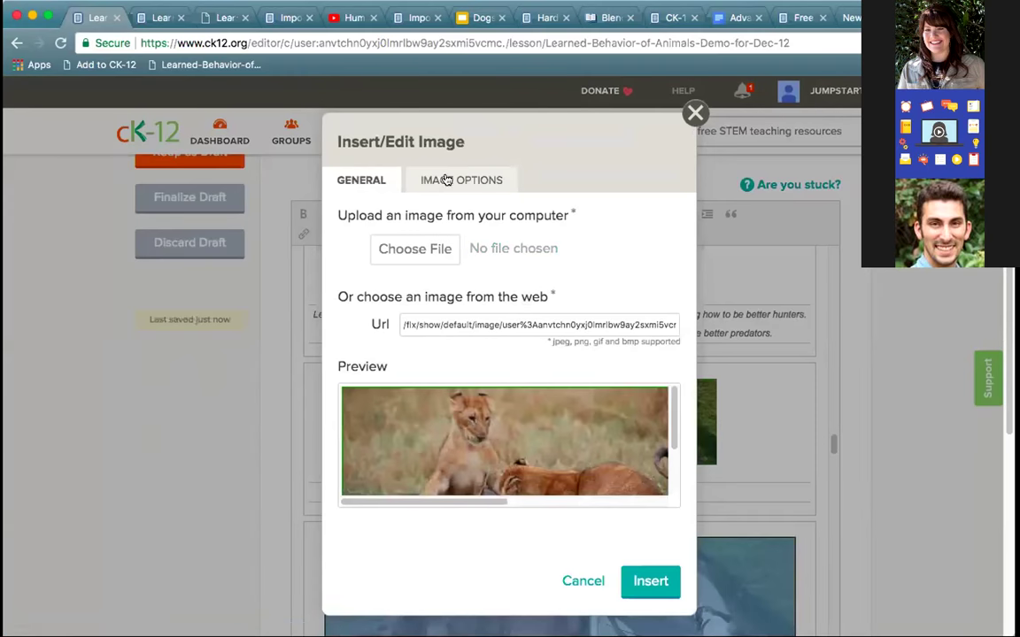
left_click(433, 180)
double_click(416, 510)
key("super+v")
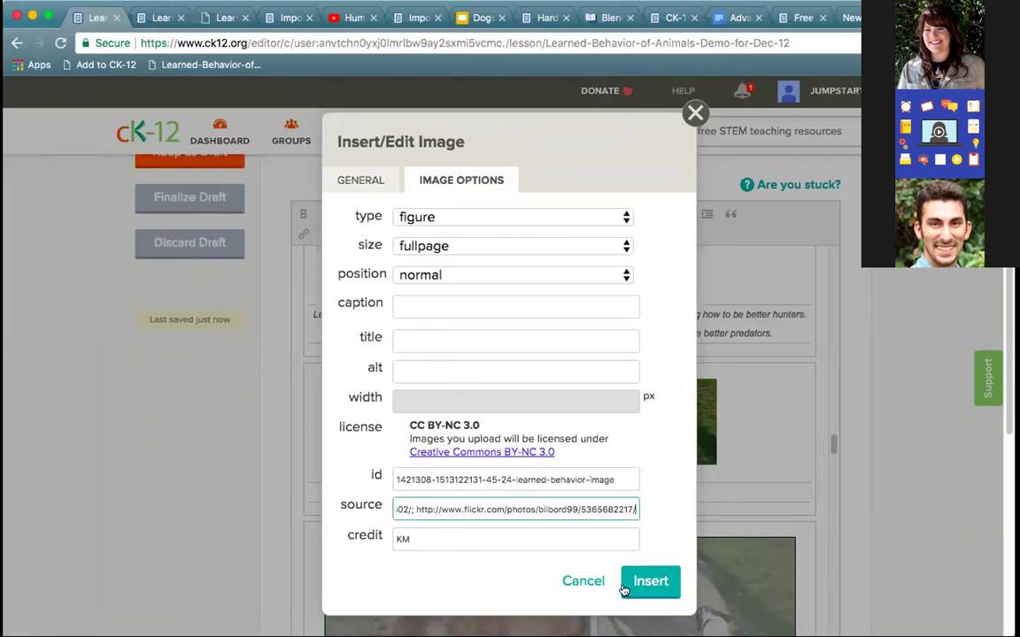
left_click(646, 583)
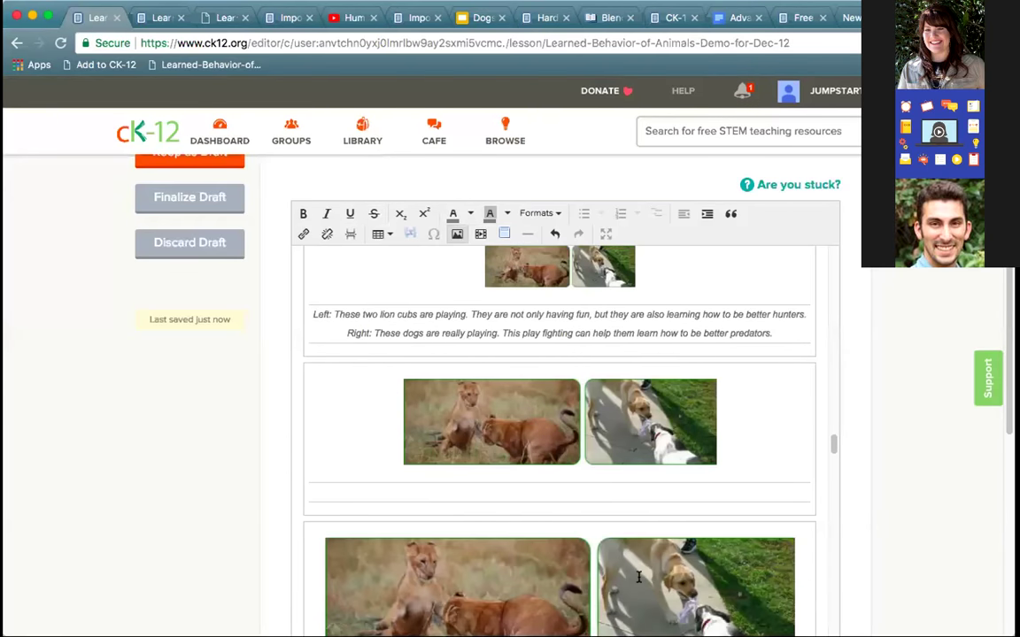
- Keep the edited reading "Learned Behavior of Animals - Demo for Dec 12" as a draft
scroll(638, 577, "down", 3)
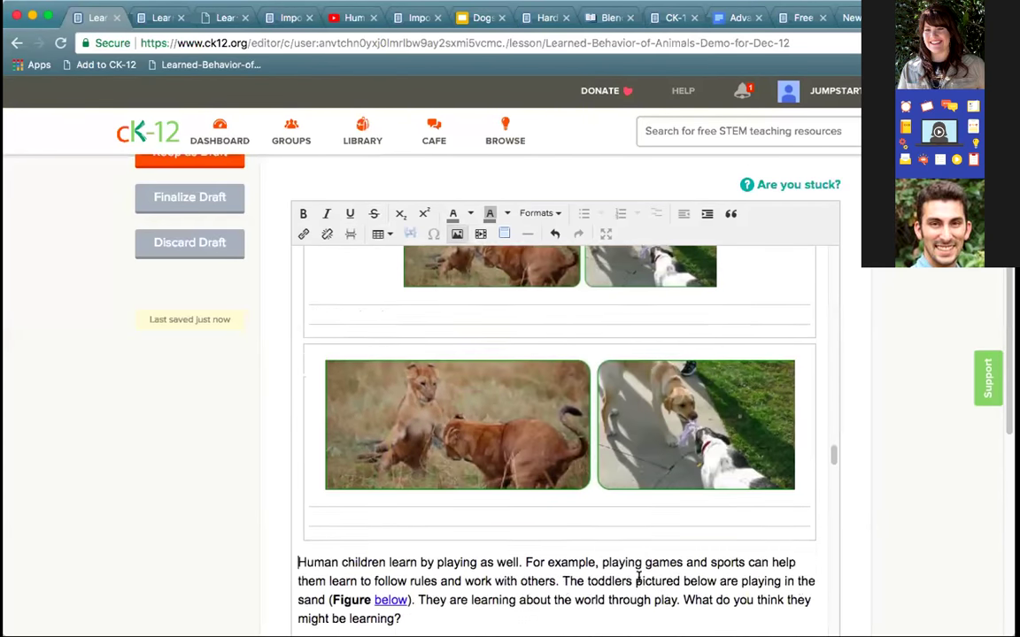
scroll(638, 577, "down", 15)
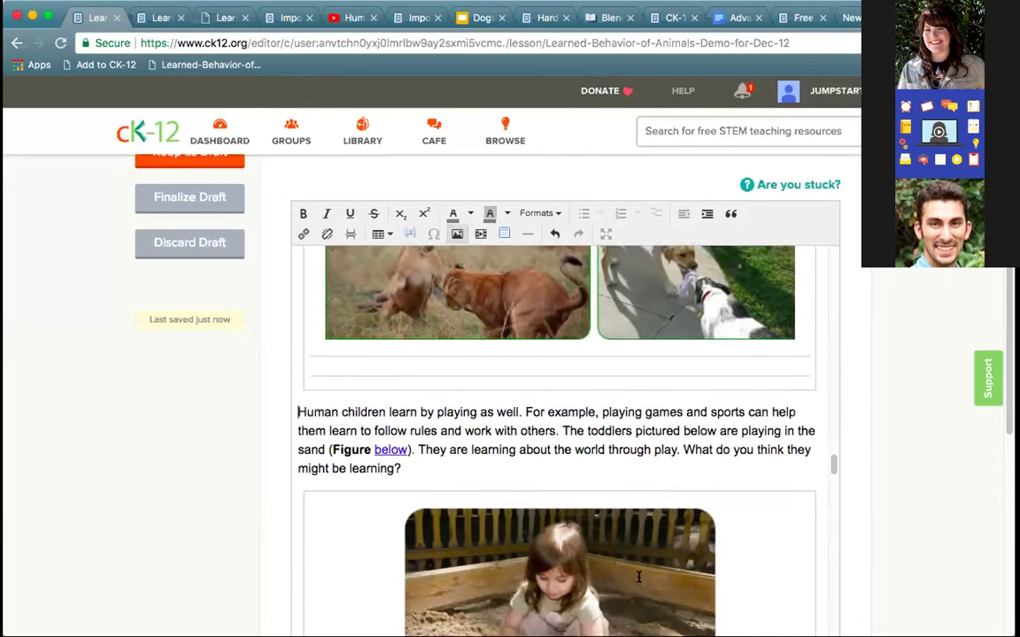
scroll(638, 577, "down", 10)
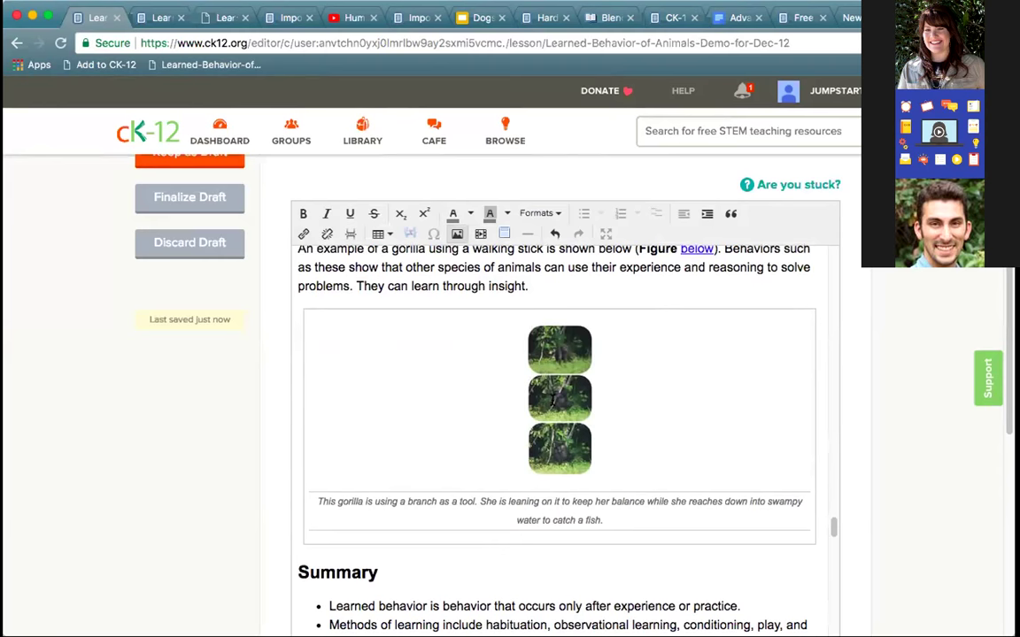
scroll(553, 400, "down", 3)
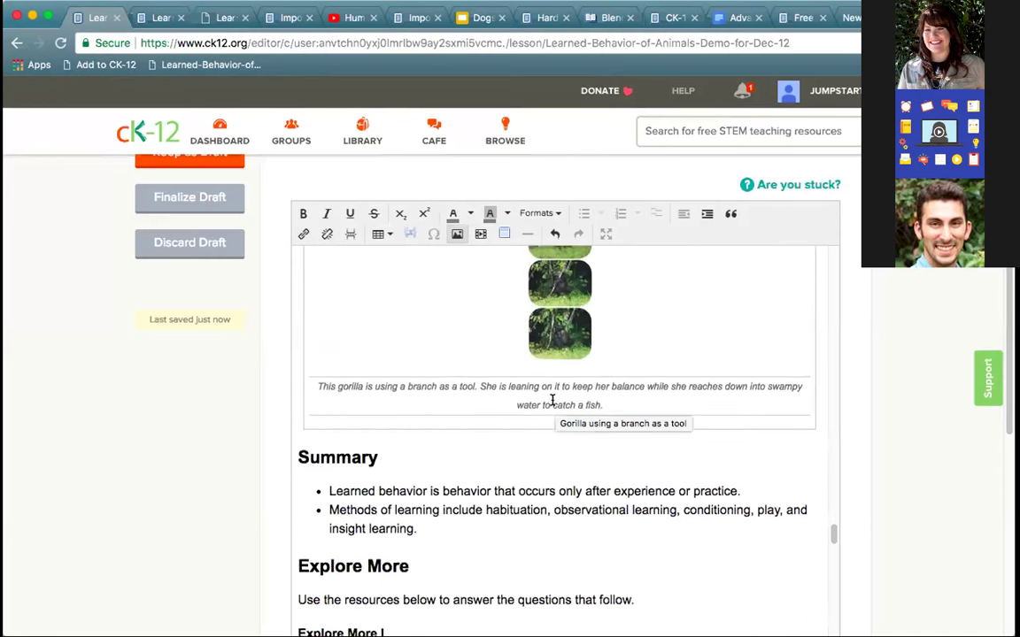
scroll(250, 348, "up", 1)
scroll(239, 327, "up", 1)
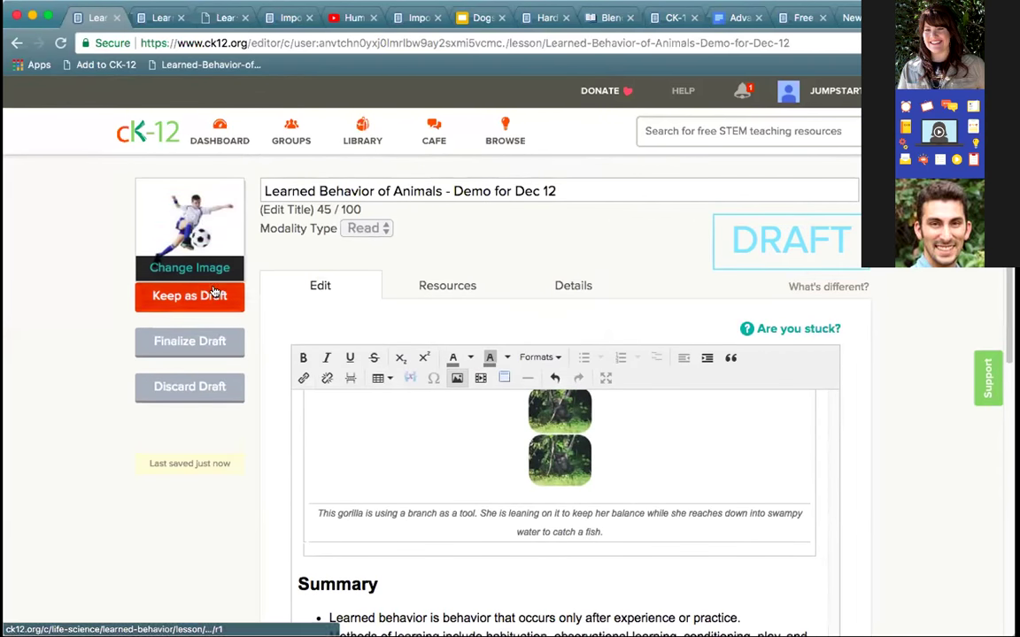
left_click(212, 291)
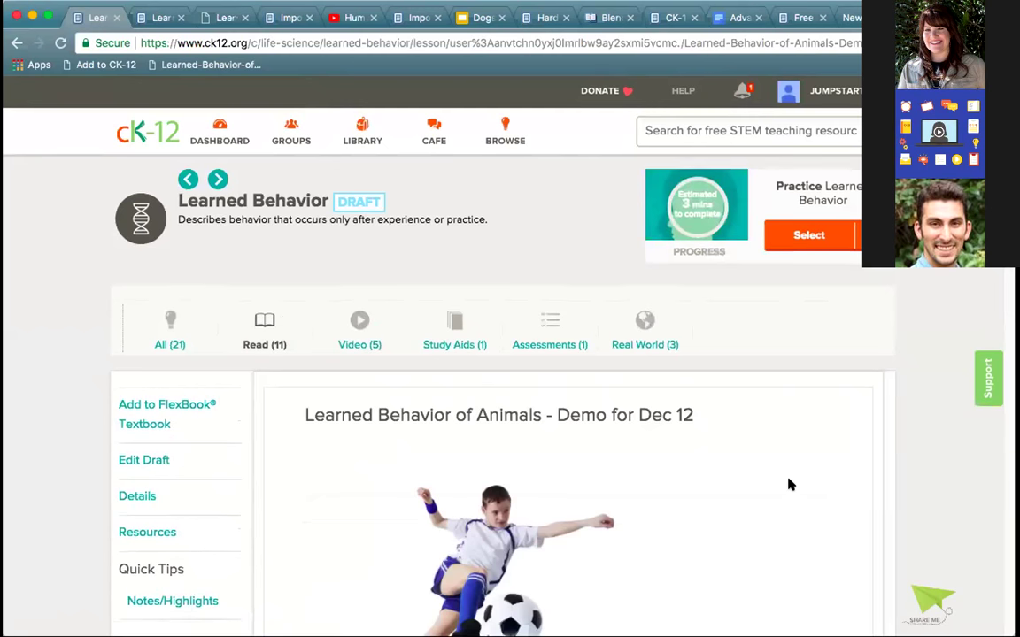
- Review the saved draft from the opening image through the differently sized figures to the Summary section
scroll(788, 482, "down", 10)
scroll(789, 483, "down", 20)
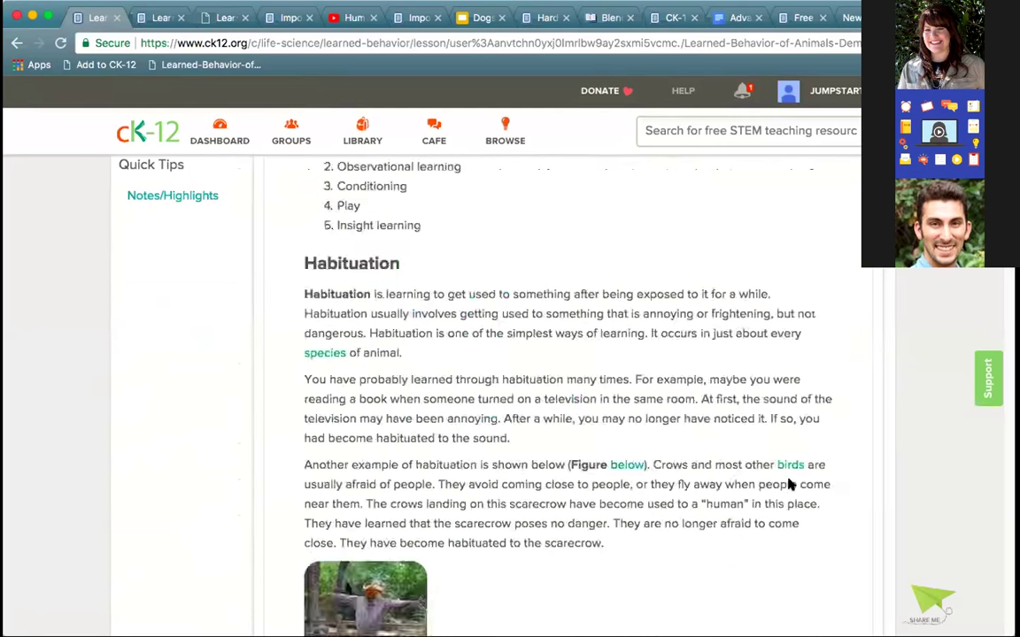
scroll(788, 484, "down", 5)
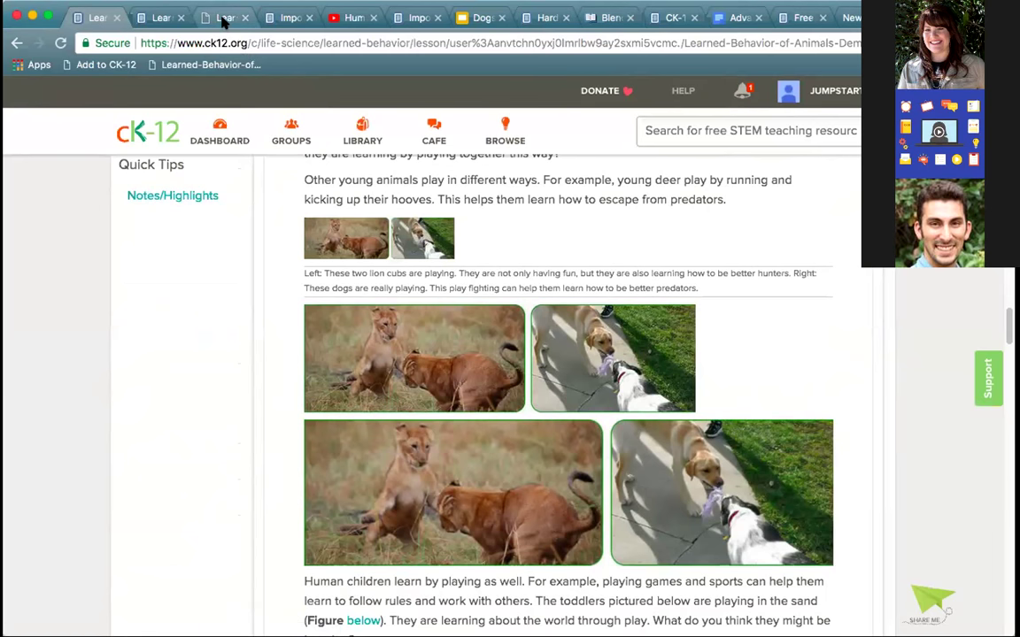
scroll(399, 292, "down", 6)
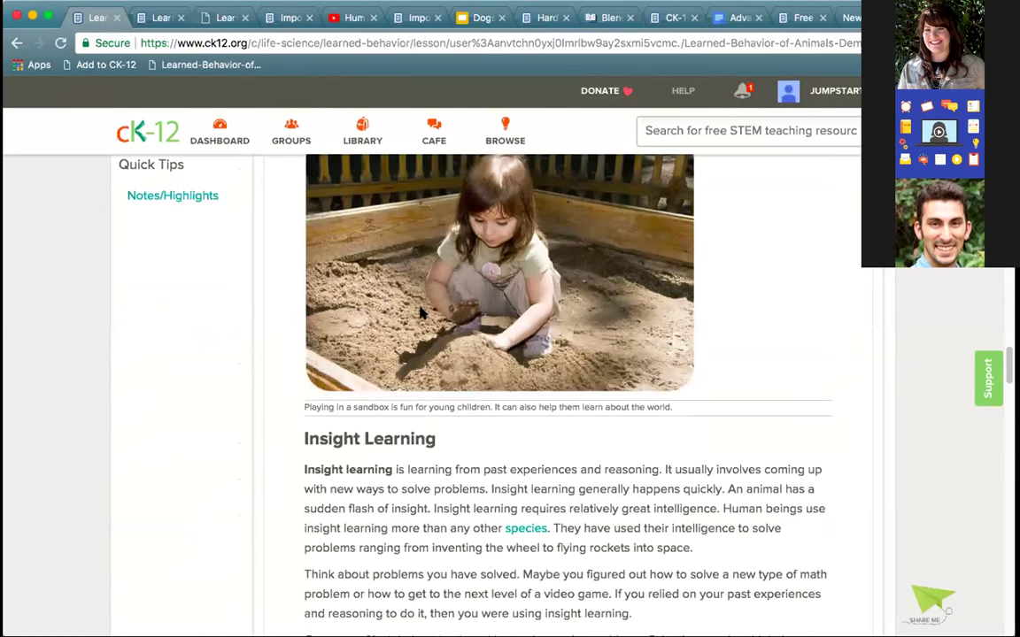
scroll(423, 313, "down", 9)
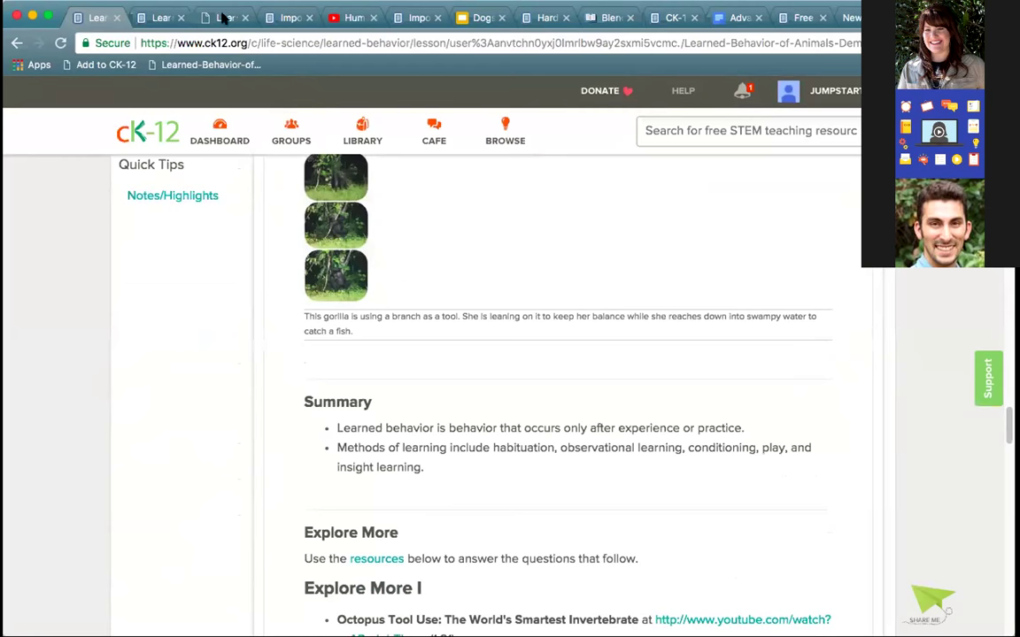
- Examine how the images and figures of different sizes are laid out in the reading's PDF version, especially the gorilla images
left_click(223, 15)
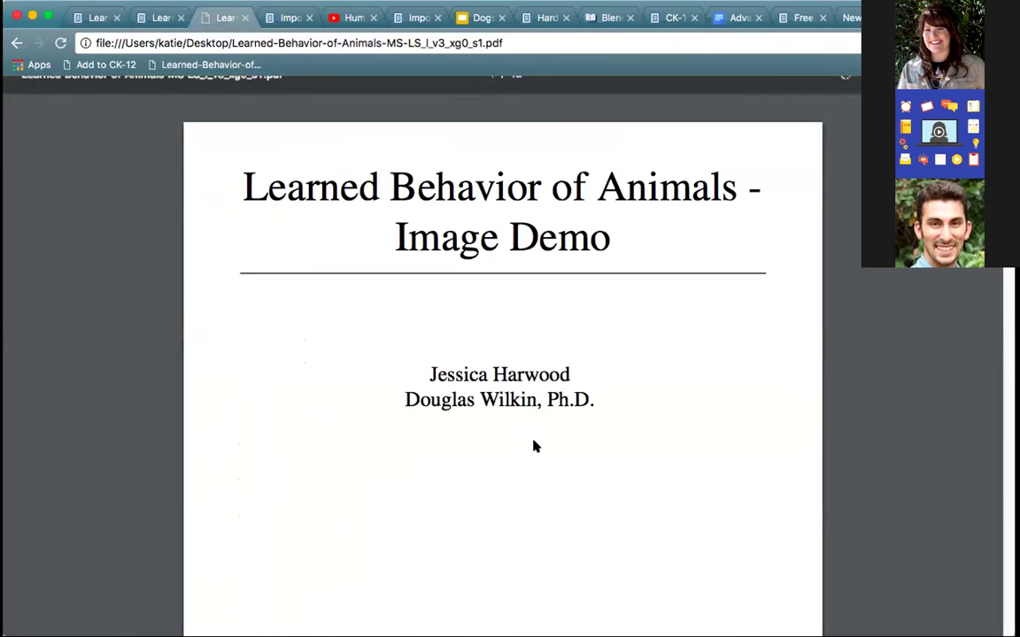
scroll(533, 446, "down", 10)
scroll(533, 446, "down", 15)
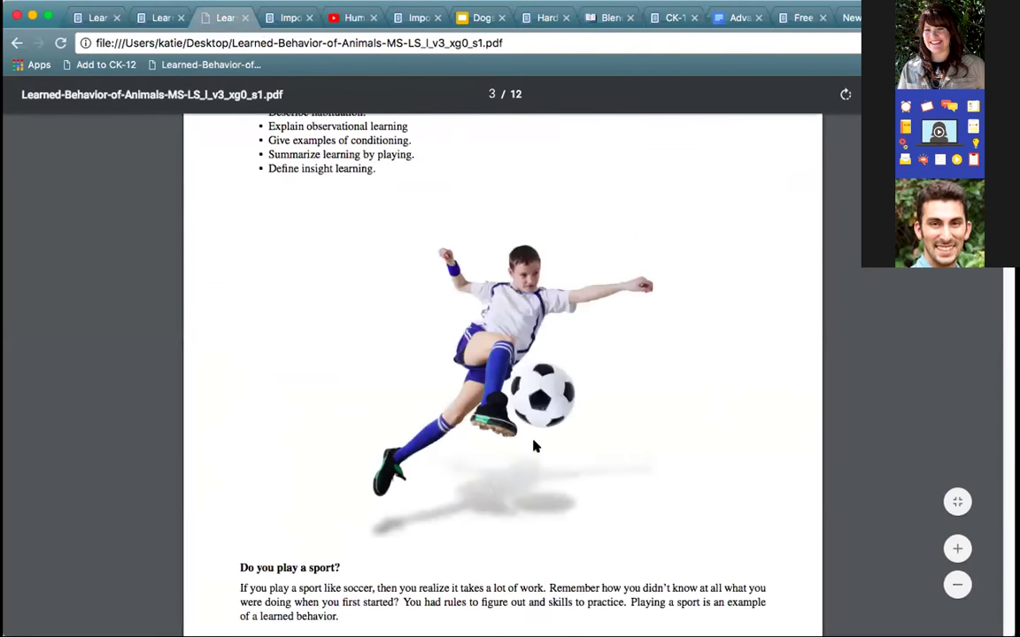
scroll(533, 446, "down", 20)
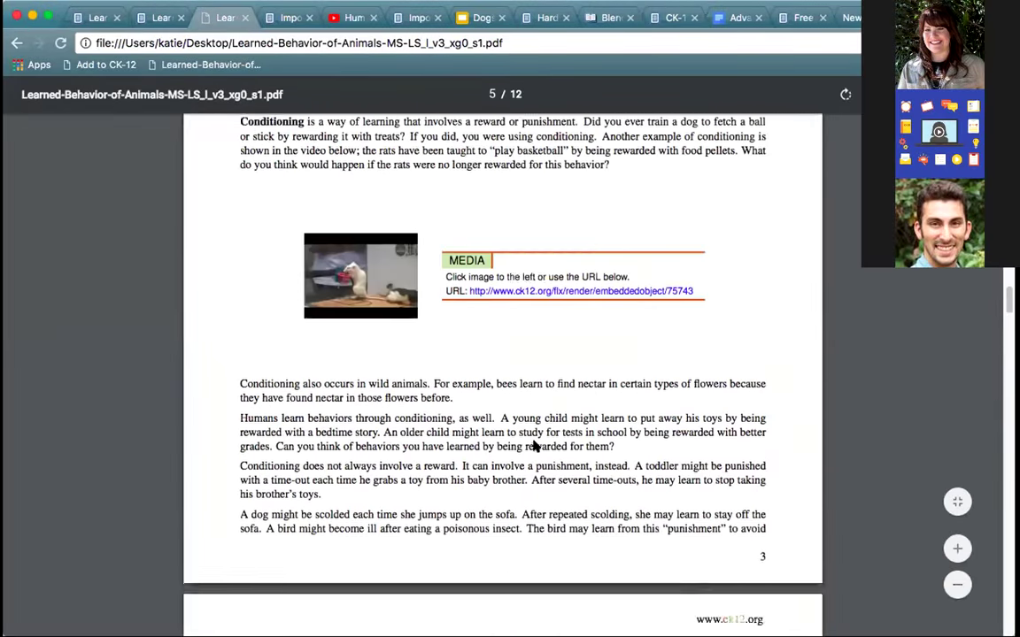
scroll(533, 446, "down", 10)
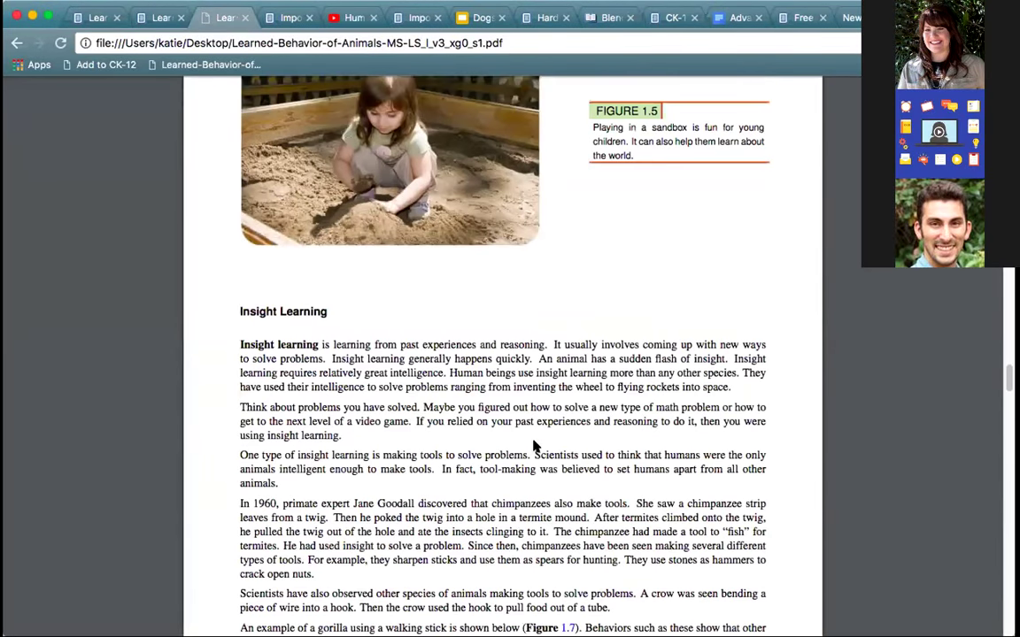
scroll(415, 416, "down", 5)
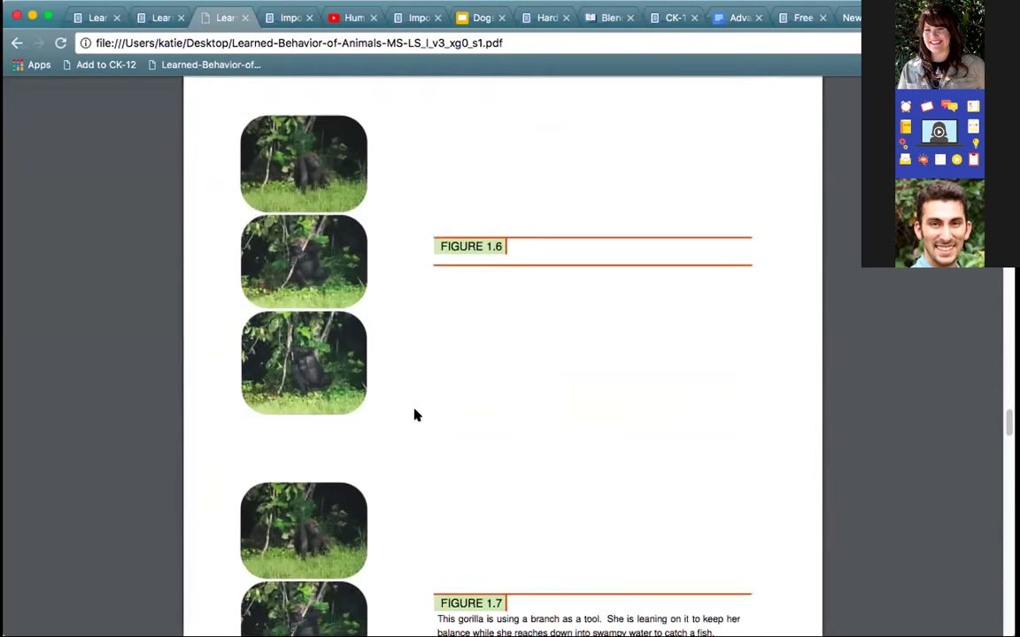
scroll(415, 415, "down", 8)
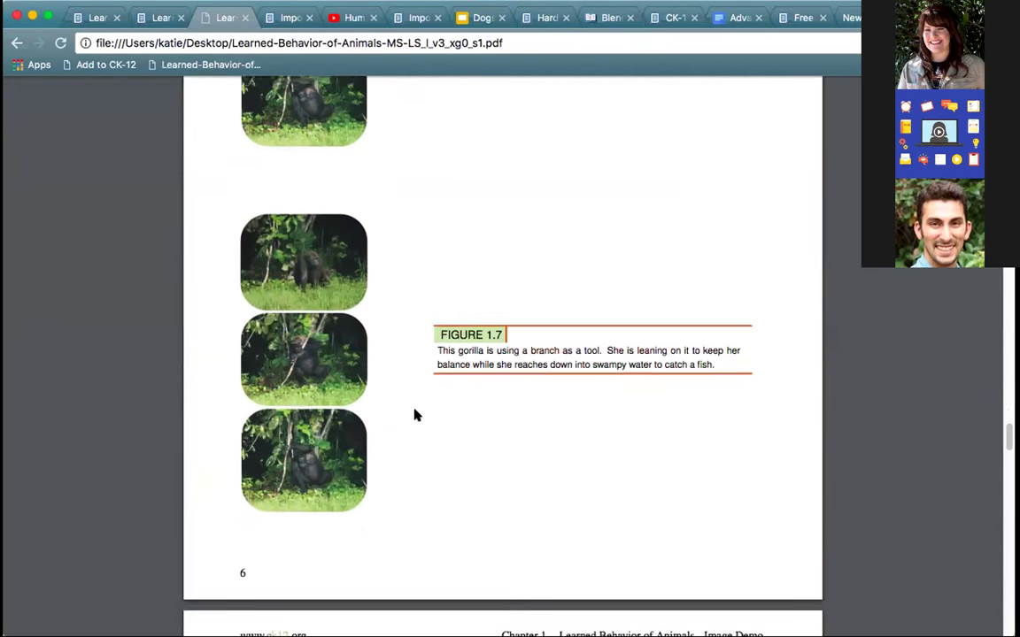
scroll(415, 415, "down", 8)
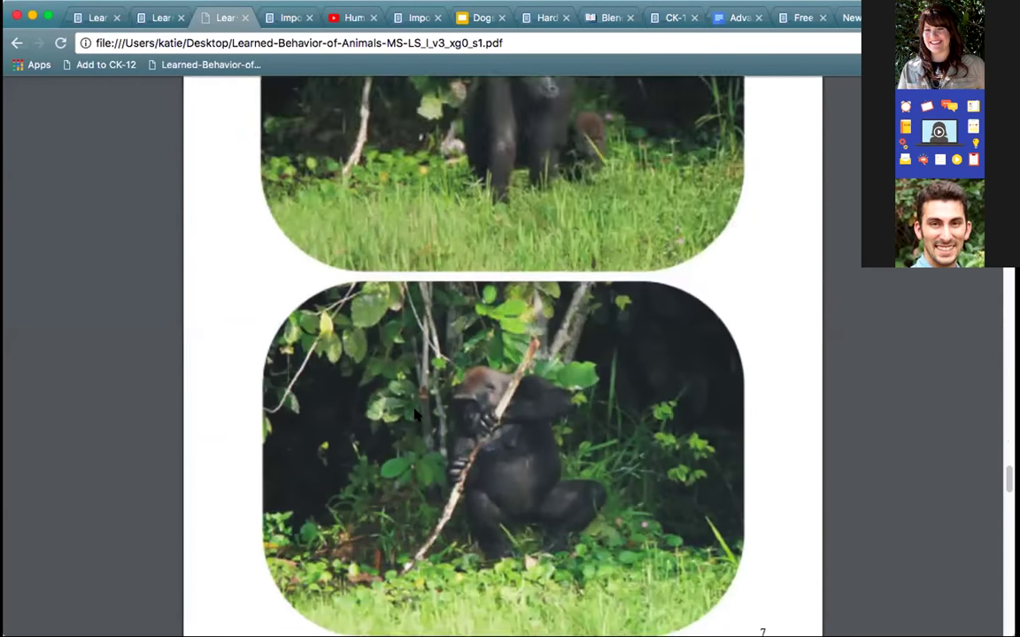
scroll(415, 415, "up", 2)
scroll(415, 415, "up", 2)
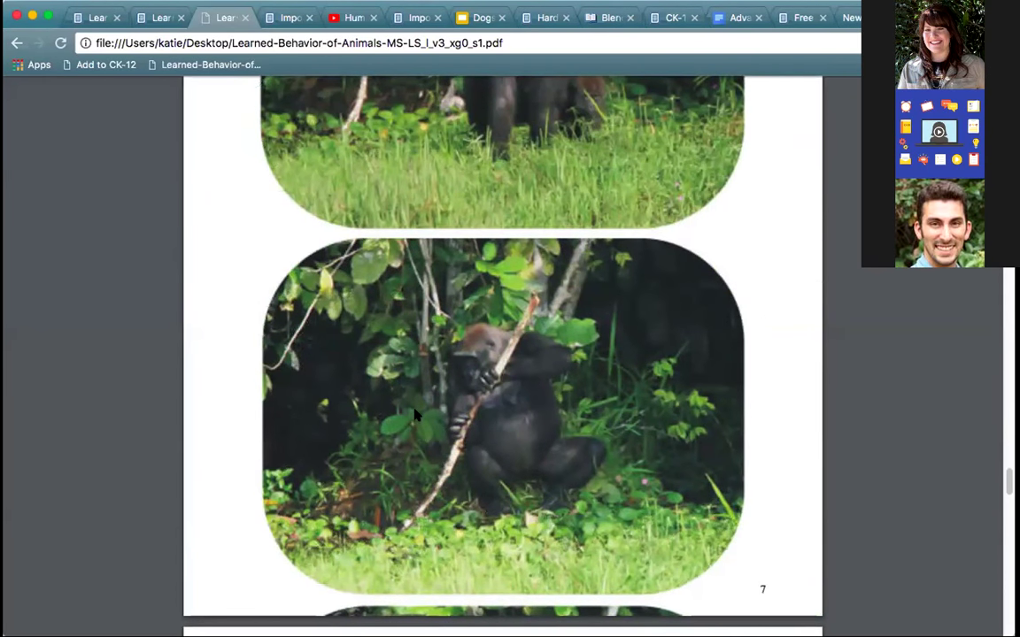
- Return to the saved draft and compare the three lion-and-dog figures, highlighting part of the thumbnail figure's caption
left_click(97, 17)
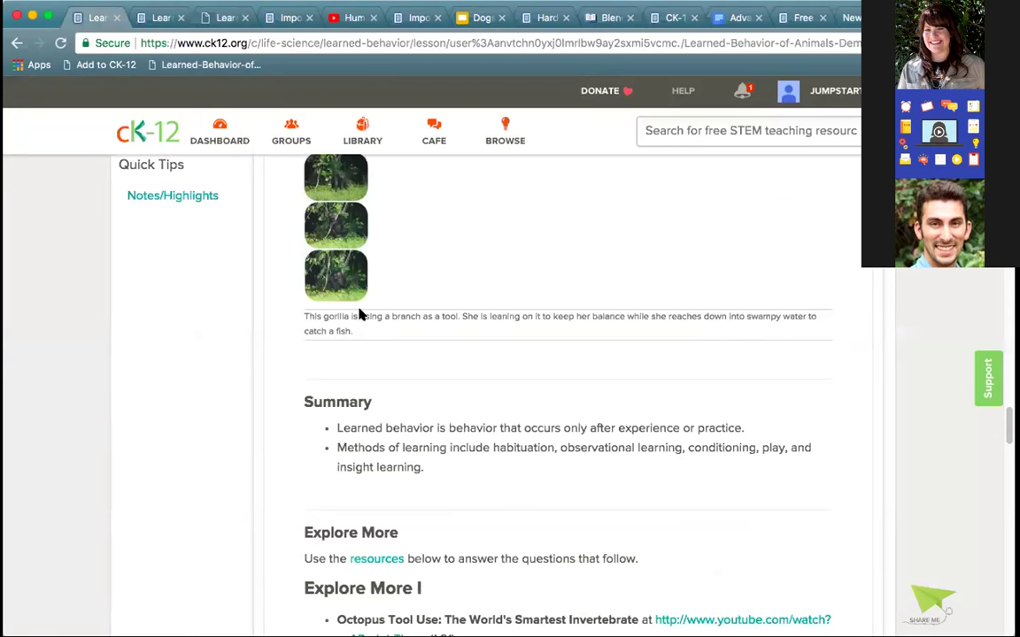
scroll(359, 314, "up", 10)
scroll(359, 314, "up", 10)
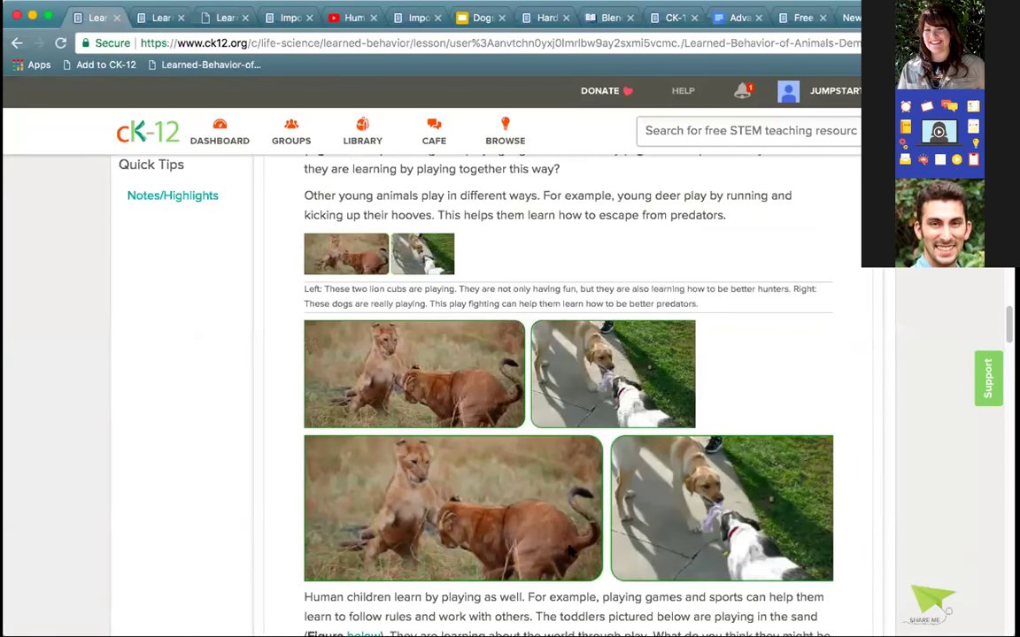
scroll(464, 359, "down", 3)
scroll(473, 348, "up", 2)
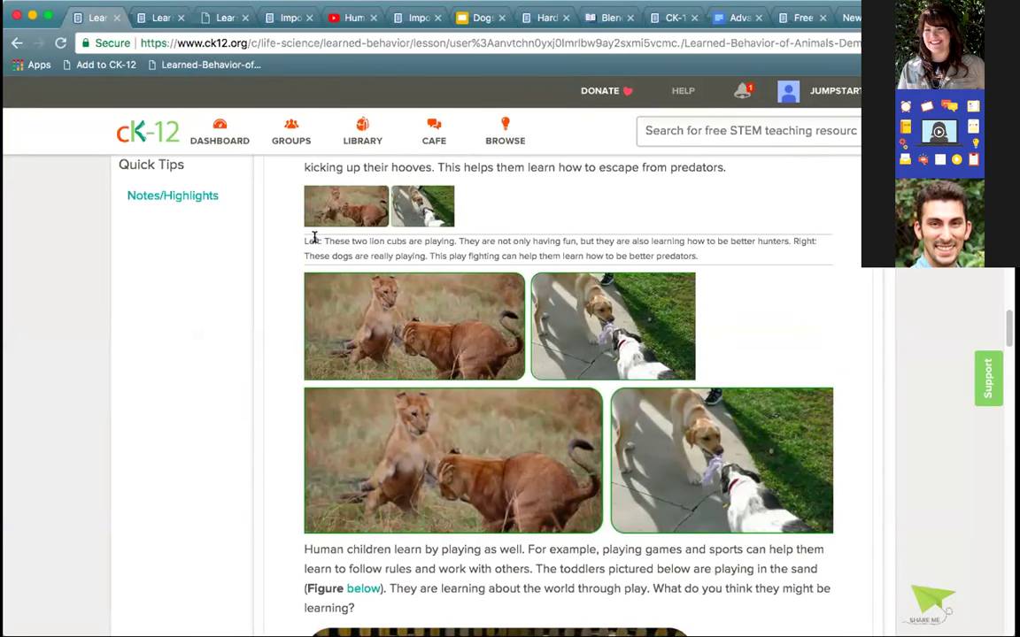
left_click_drag(314, 237, 386, 254)
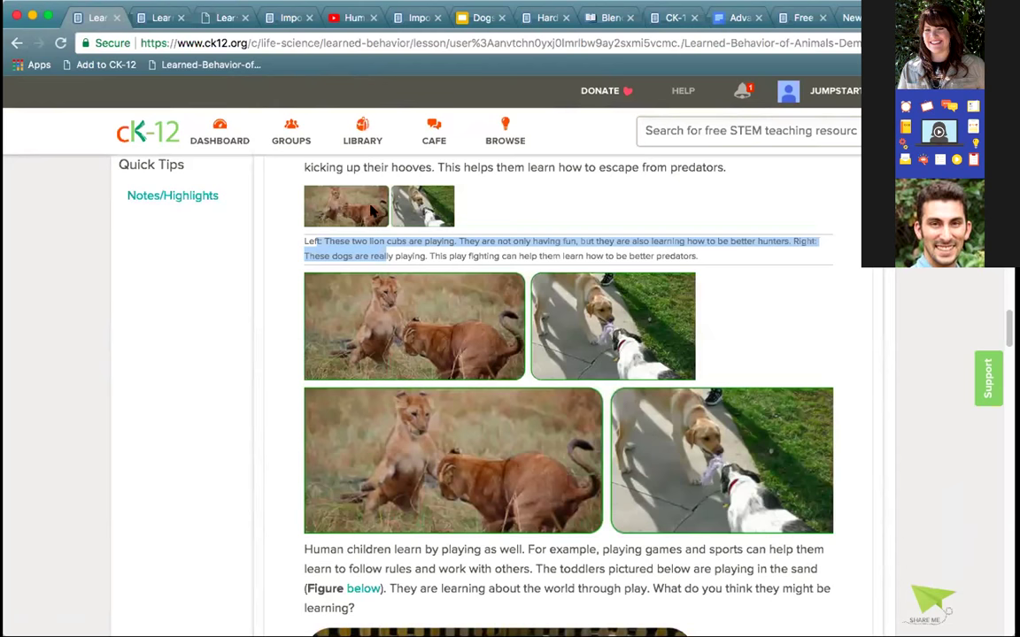
- Go back to the CK-12 home page and open "CK-12 Life Science Concepts For Middle School" from the Life Science FlexBook textbooks
scroll(371, 216, "up", 8)
scroll(371, 216, "up", 12)
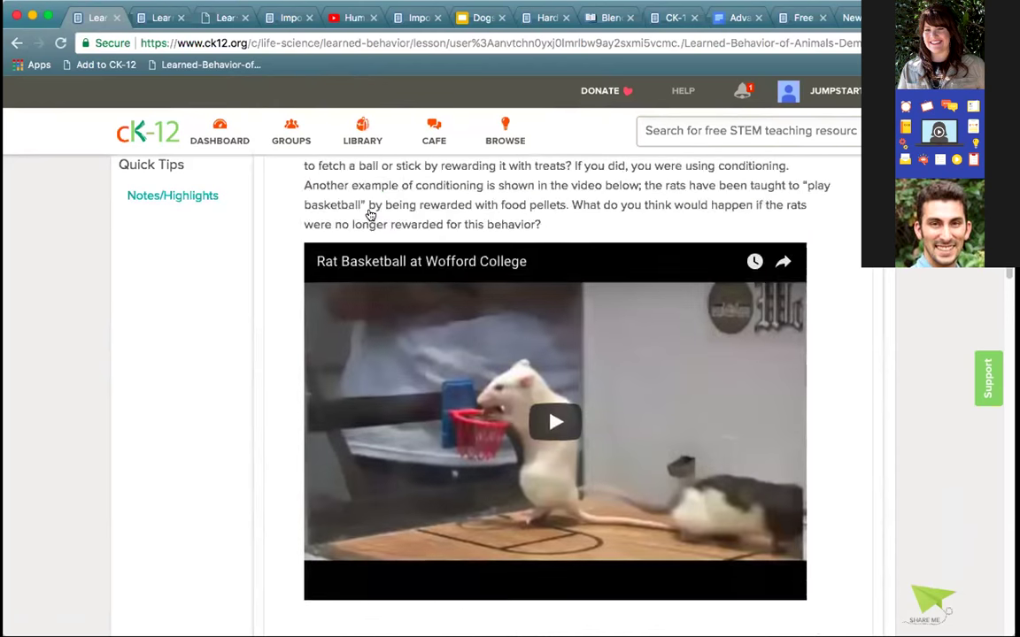
scroll(496, 291, "up", 10)
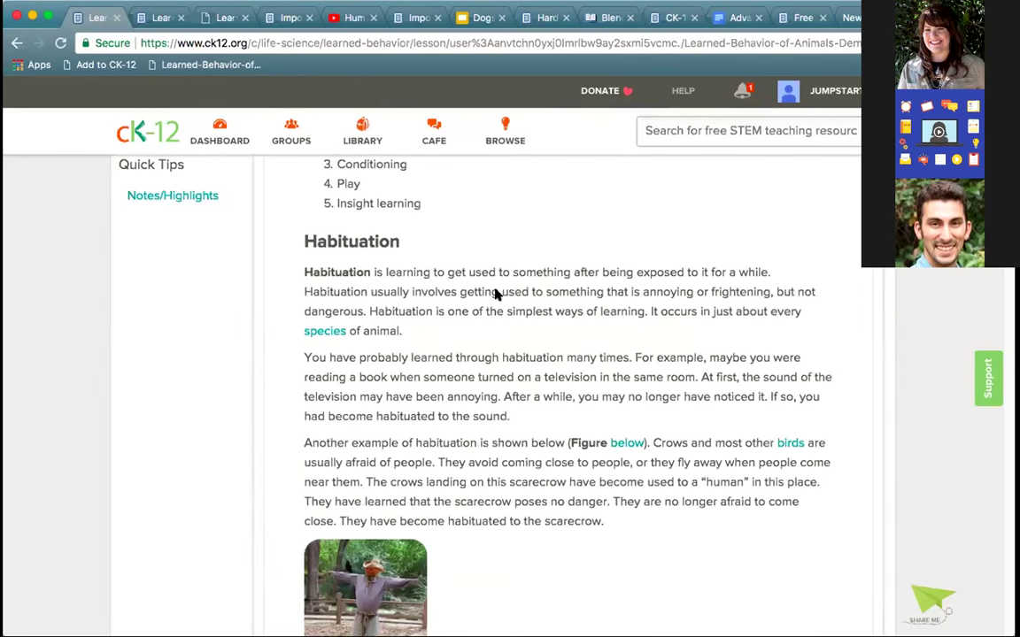
scroll(235, 296, "up", 6)
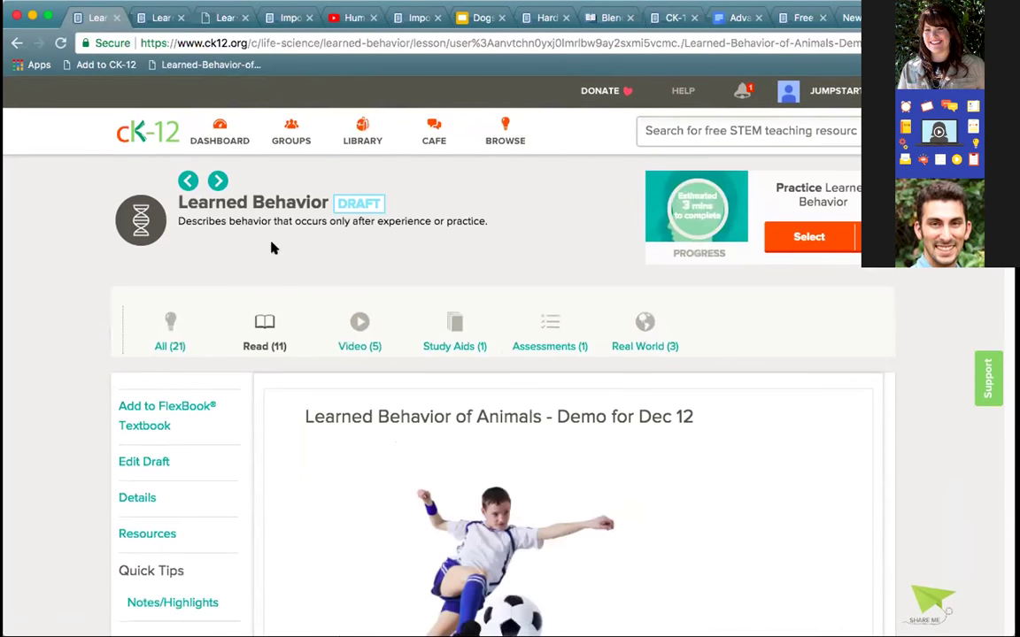
left_click(142, 129)
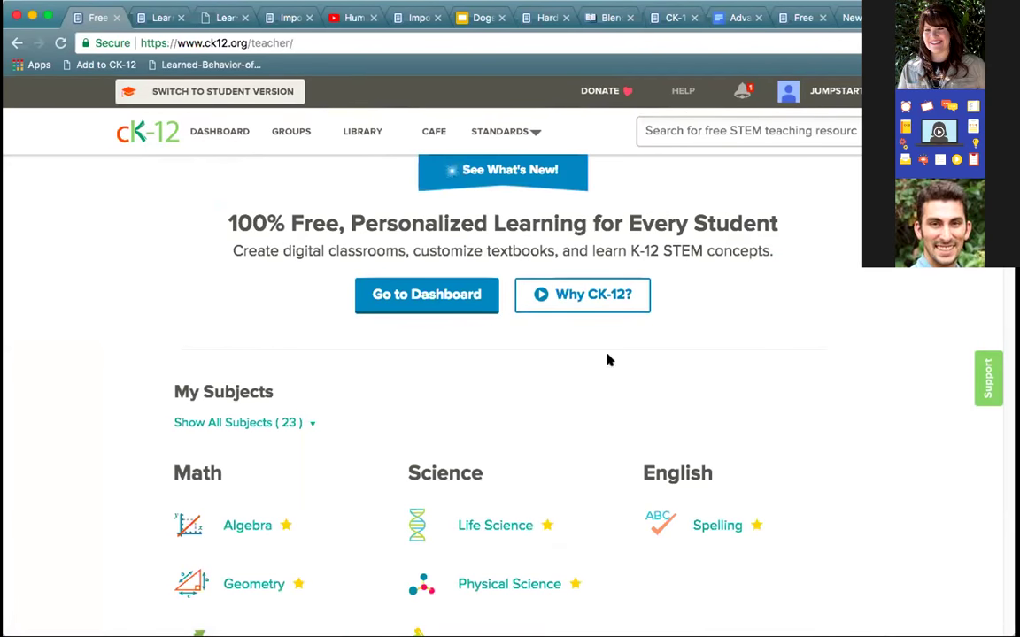
scroll(532, 478, "down", 1)
left_click(490, 478)
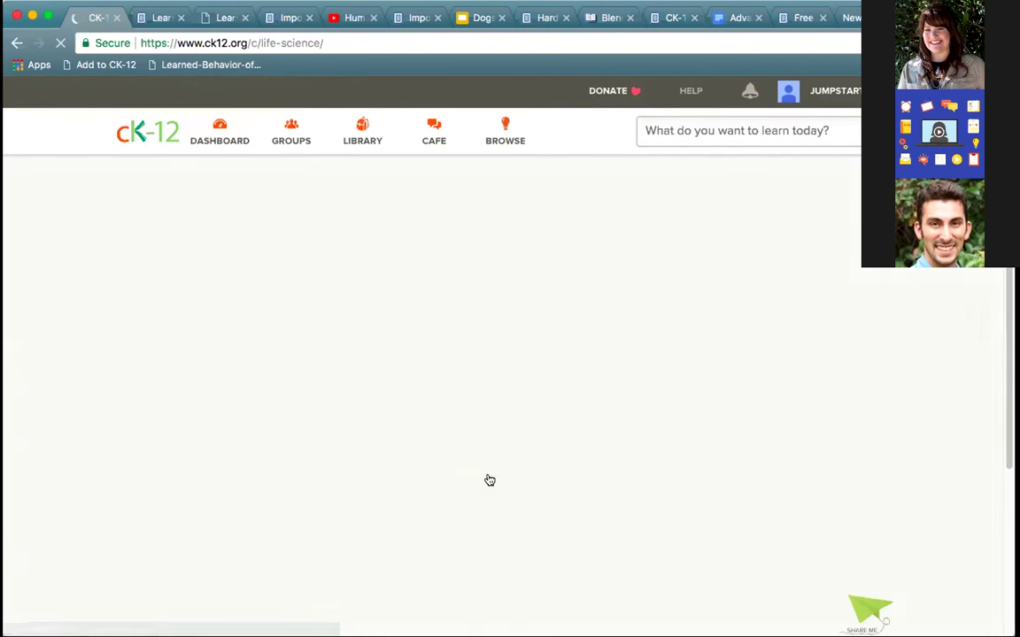
left_click(363, 282)
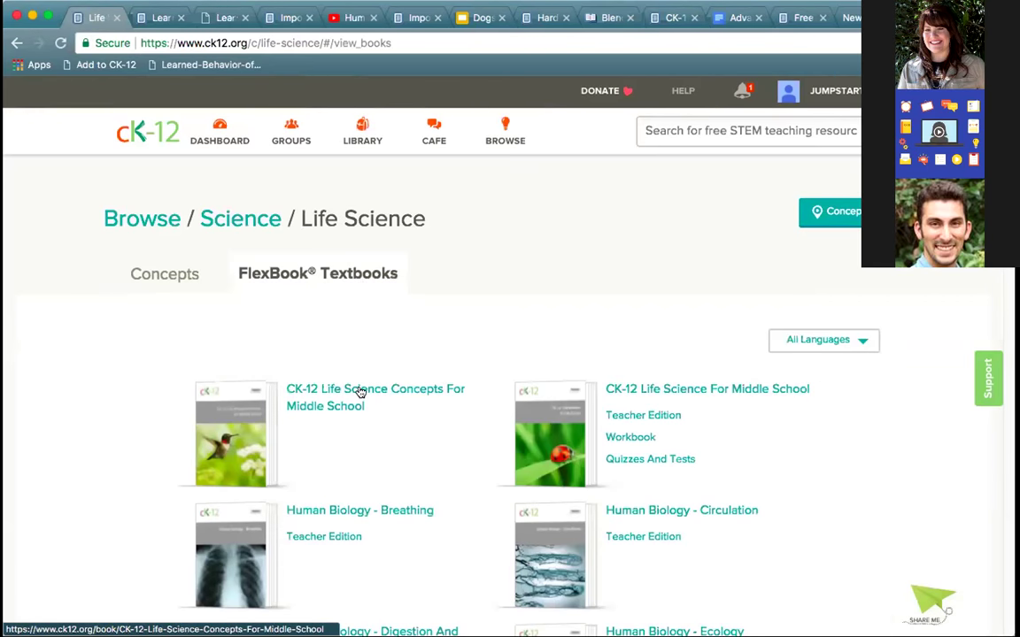
left_click(361, 392)
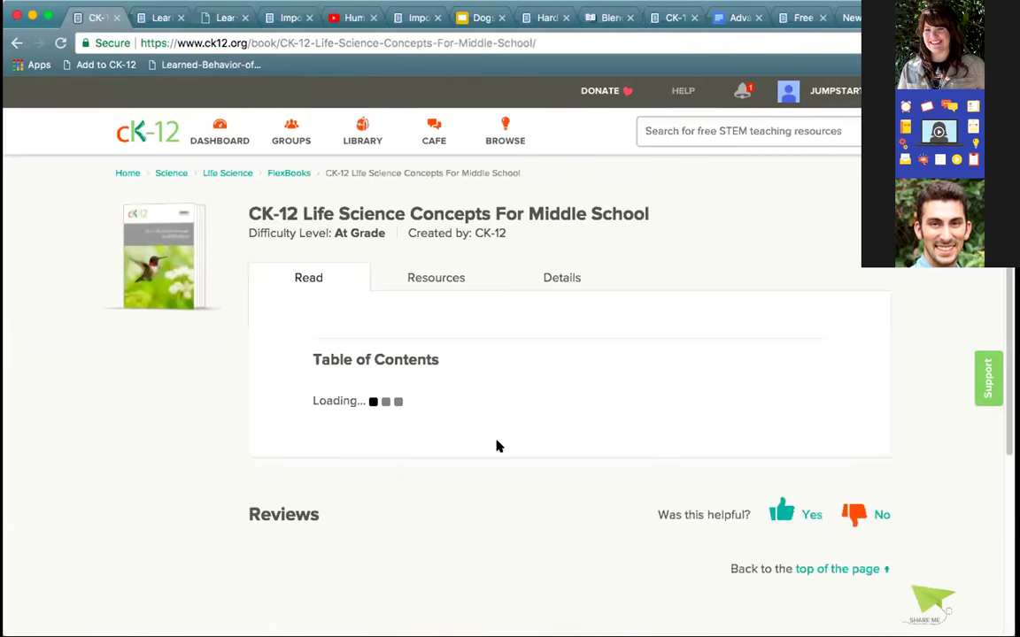
- Open the book's Vertebrates chapter from the table of contents and go to its list of sections
scroll(419, 469, "down", 5)
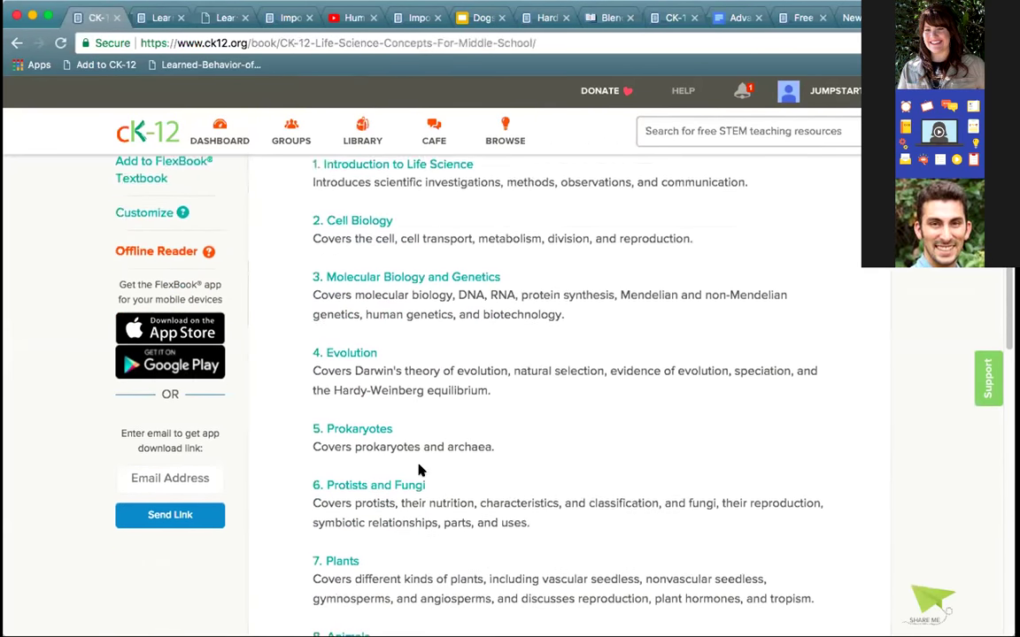
scroll(419, 470, "down", 5)
left_click(372, 288)
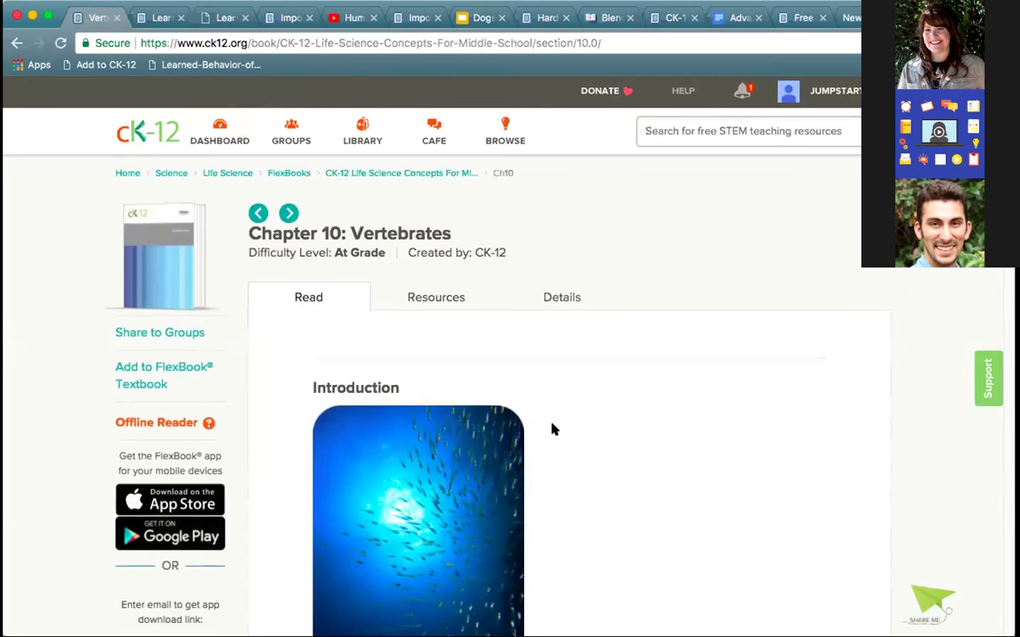
scroll(551, 429, "down", 10)
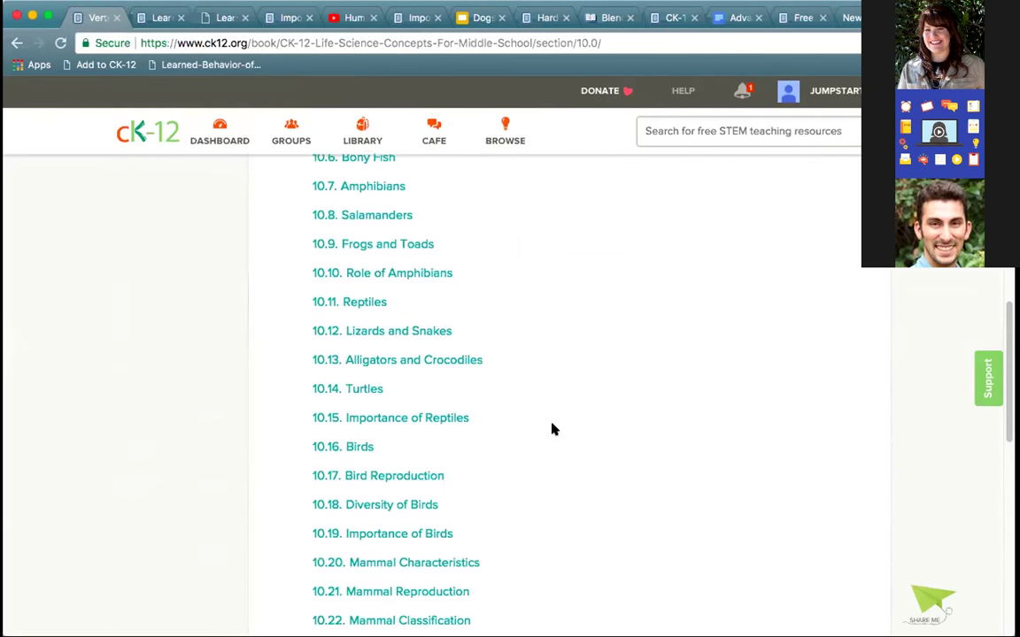
- Open section 10.23, Importance of Mammals, from the chapter's section list and start customizing it
scroll(552, 430, "down", 3)
left_click(406, 498)
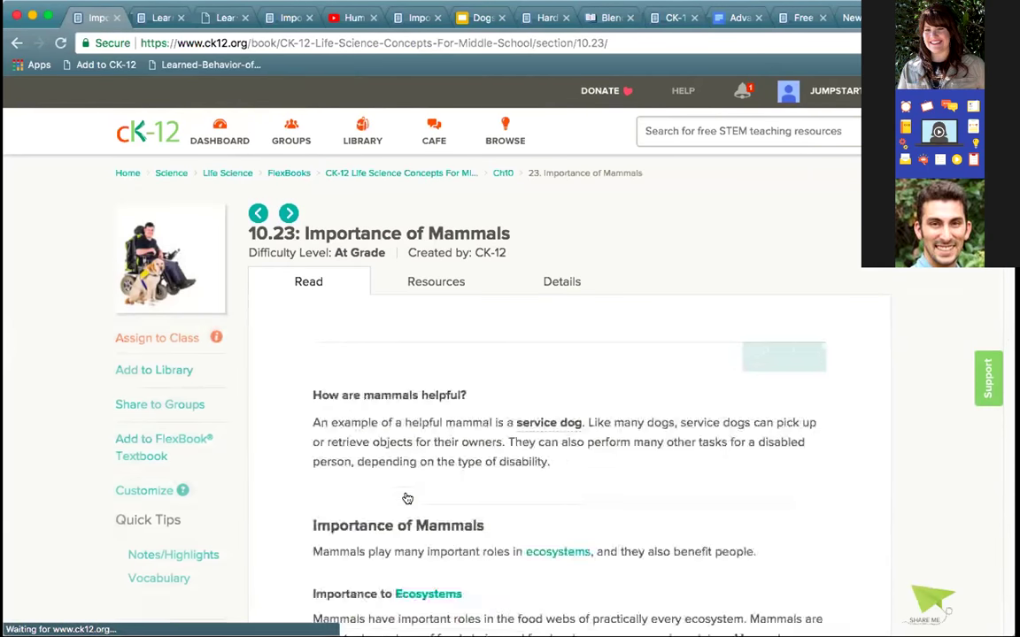
left_click(141, 498)
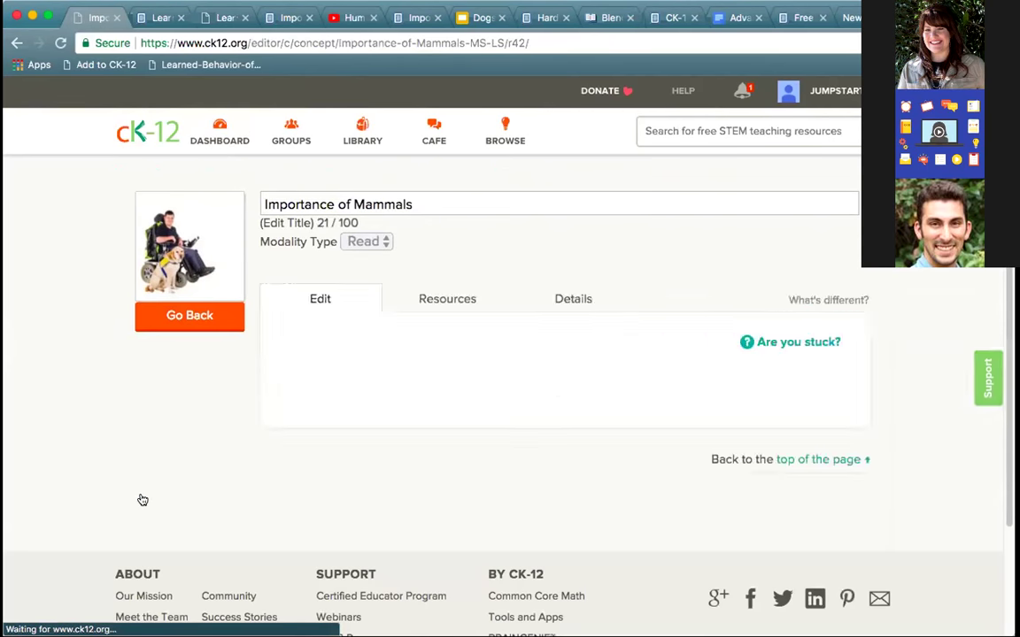
- Retitle the reading "Importance of Mammals - Demo for Dec 12" and save it
left_click(439, 242)
type("- Dem")
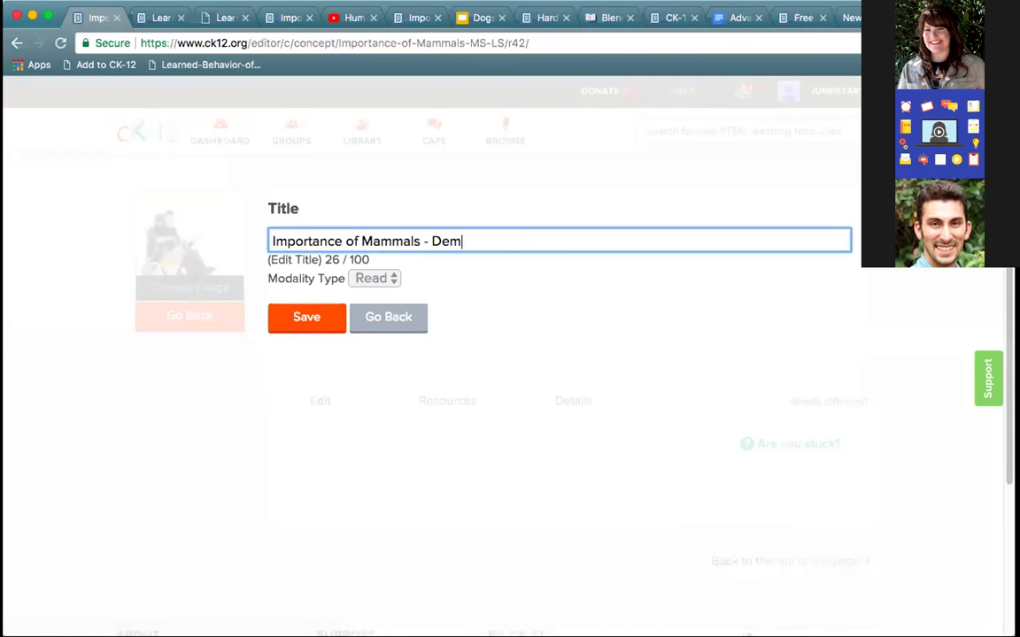
type("o for Dec 1")
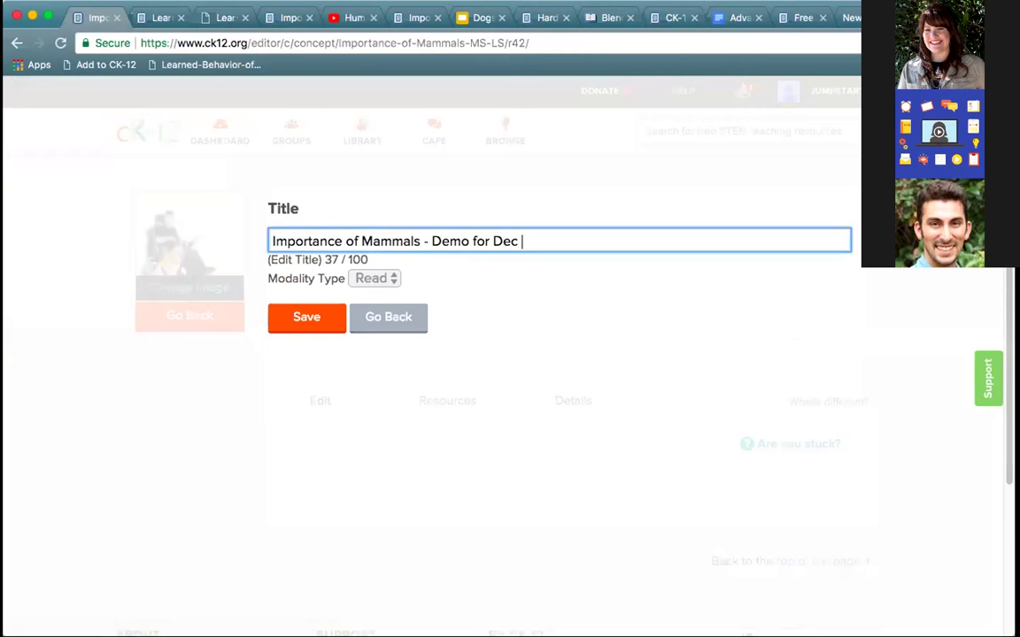
type("2")
left_click(332, 319)
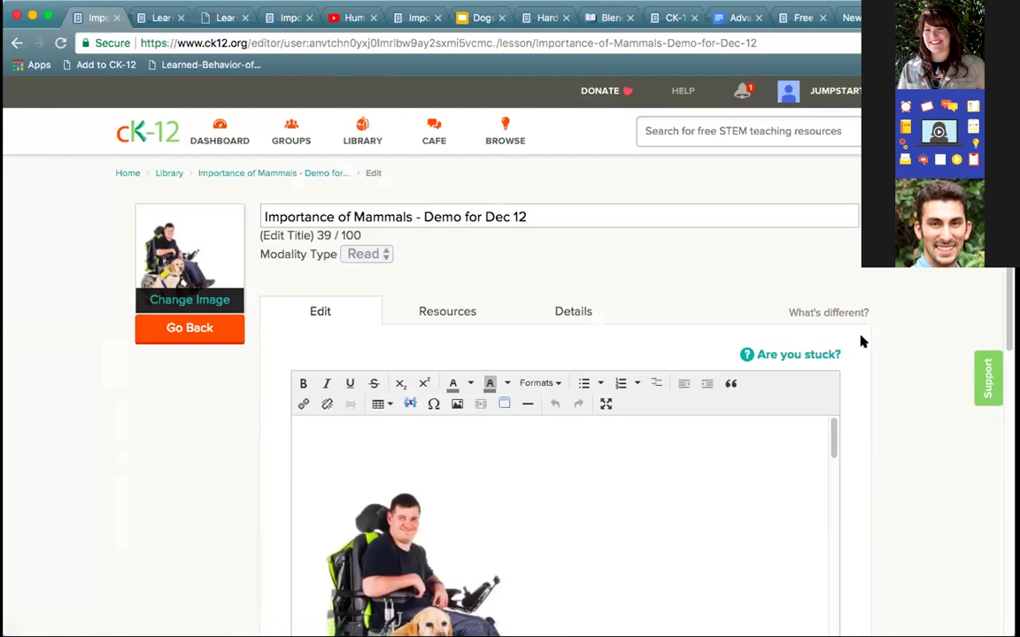
- Find the embedded video under Explore More II and inspect its embed code and preview without changing it
scroll(887, 422, "down", 2)
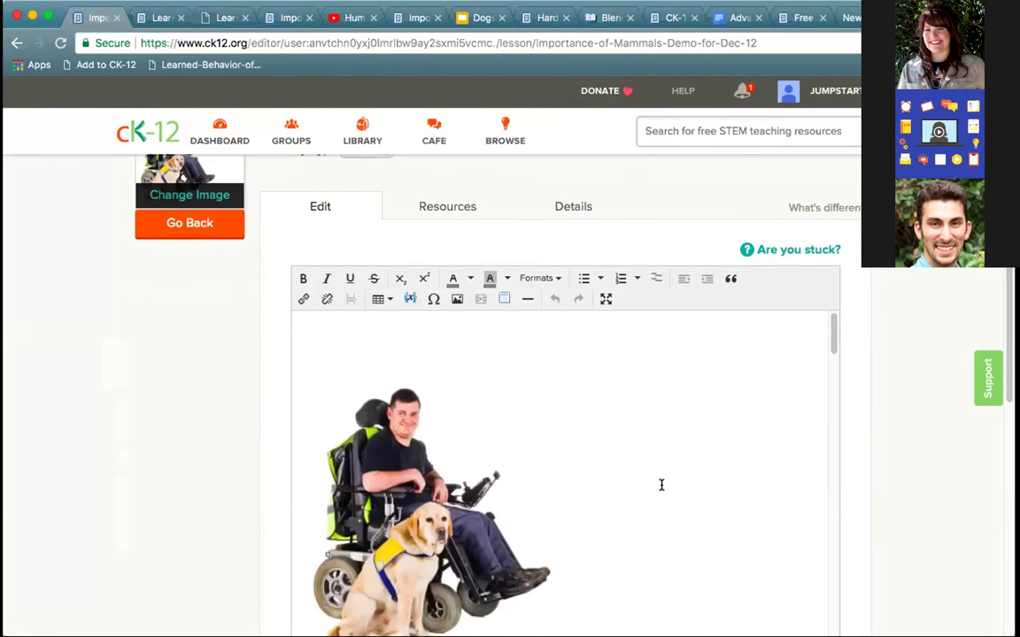
scroll(661, 485, "down", 4)
scroll(934, 523, "down", 3)
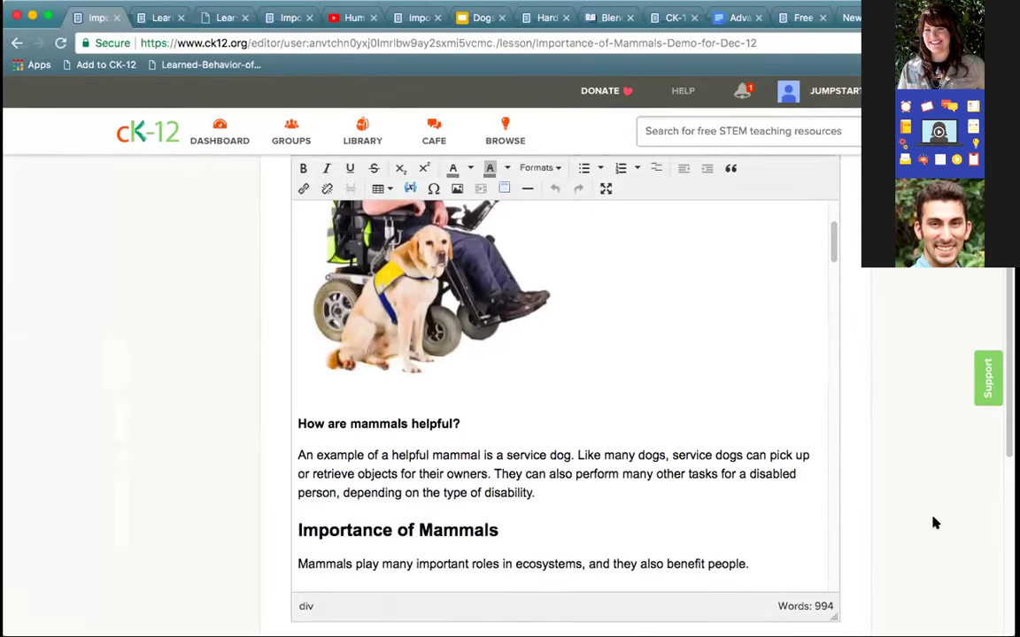
scroll(740, 501, "down", 5)
scroll(740, 501, "down", 10)
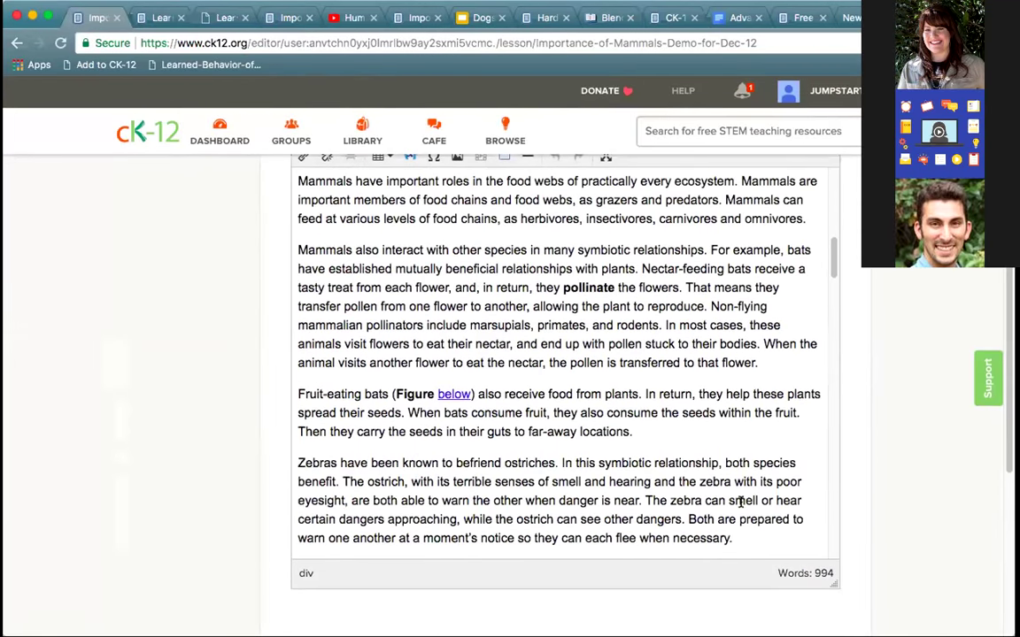
scroll(740, 501, "down", 10)
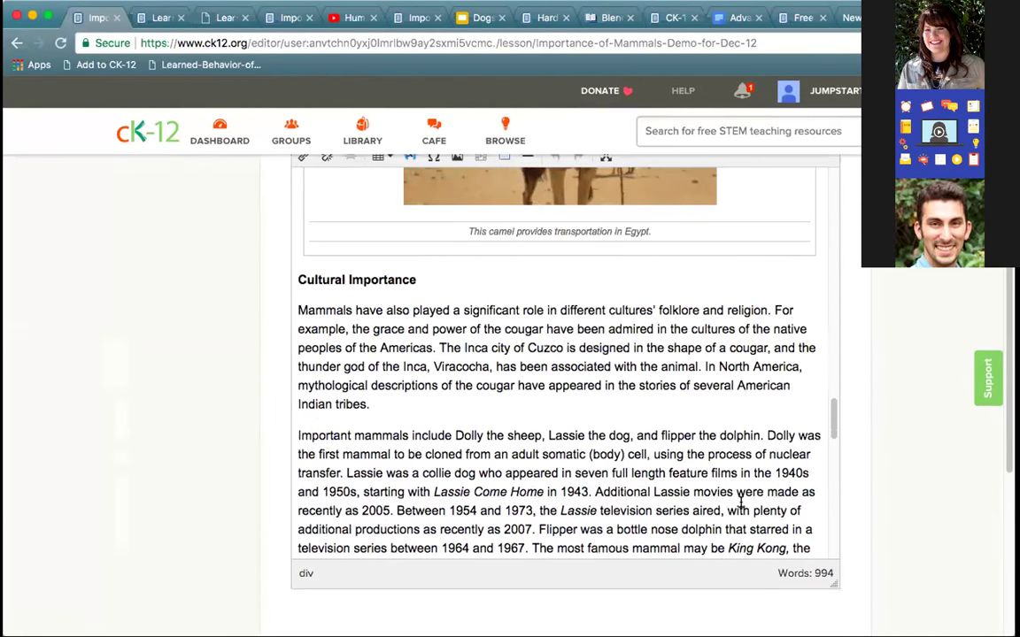
scroll(740, 502, "down", 3)
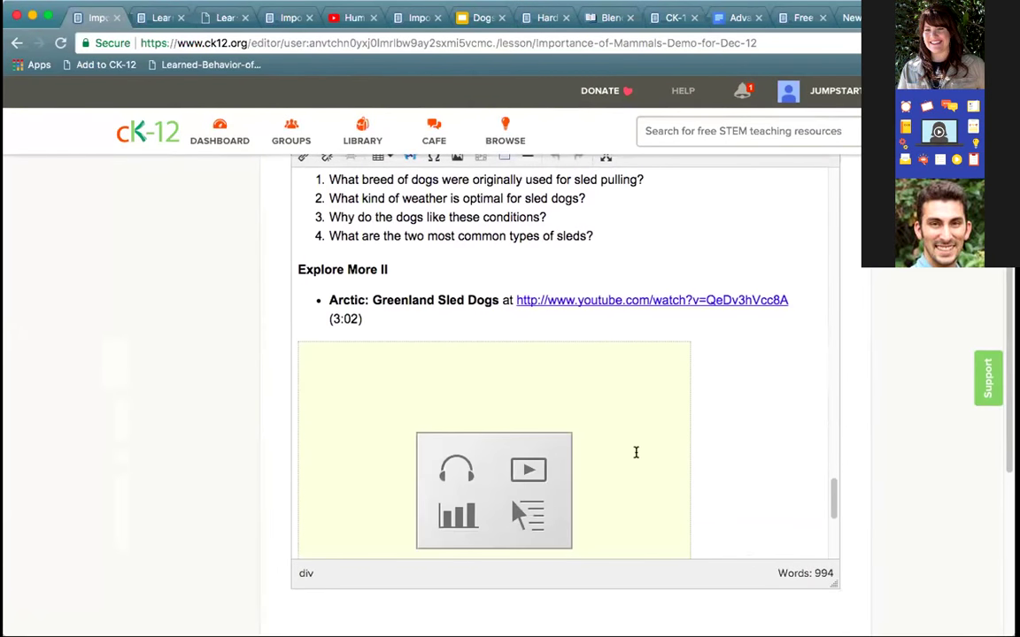
left_click(634, 450)
scroll(531, 354, "up", 1)
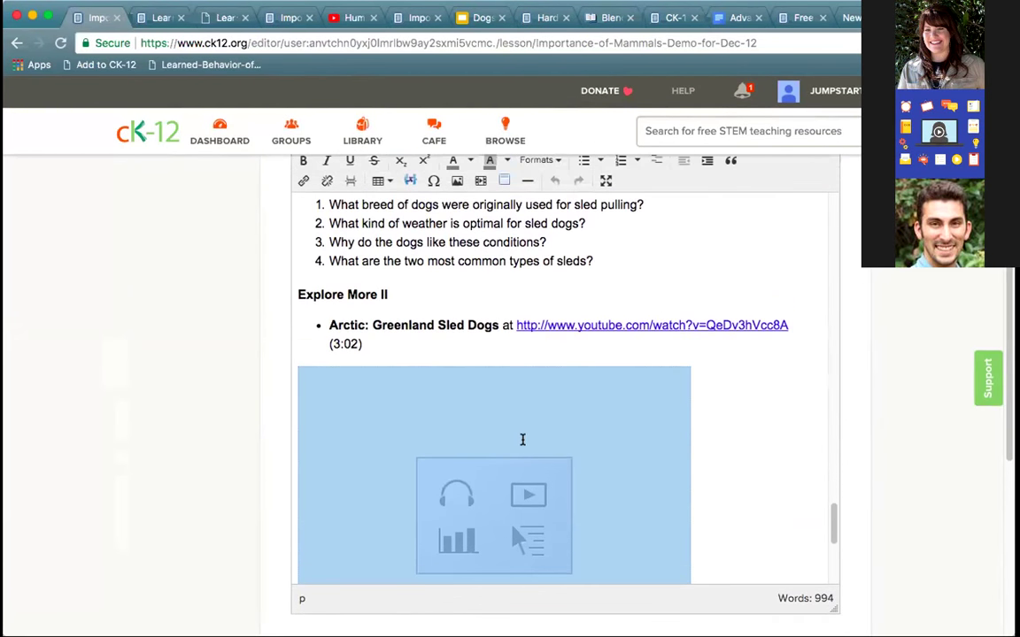
right_click(553, 453)
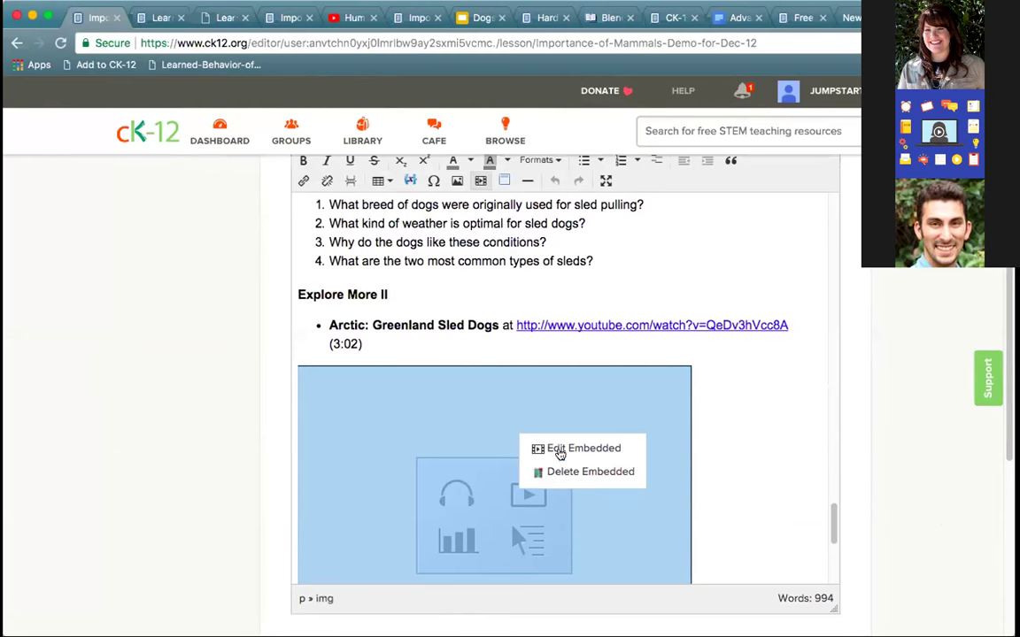
left_click(557, 448)
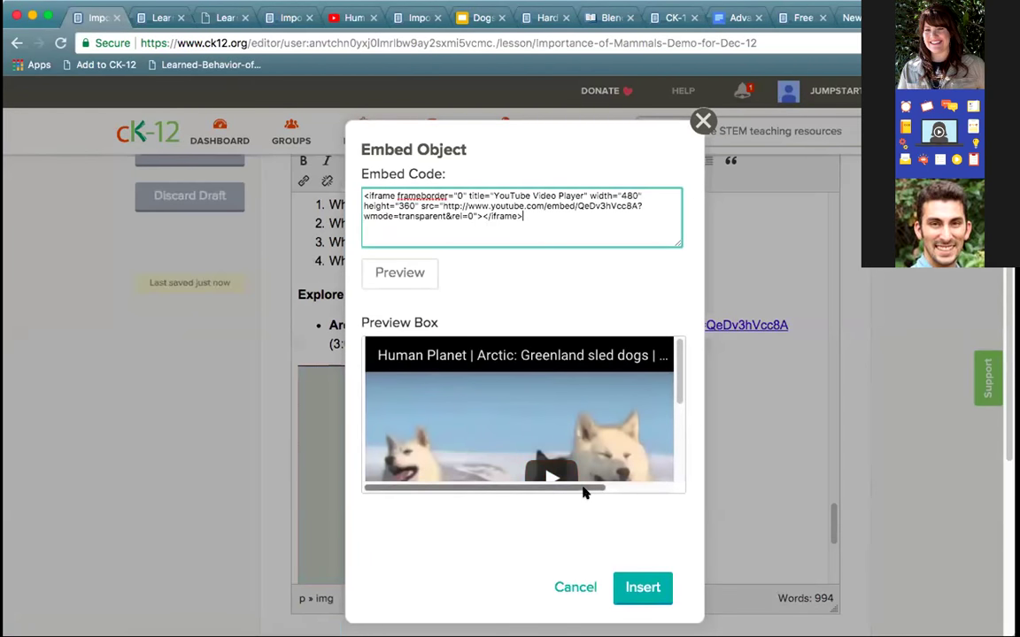
left_click(573, 587)
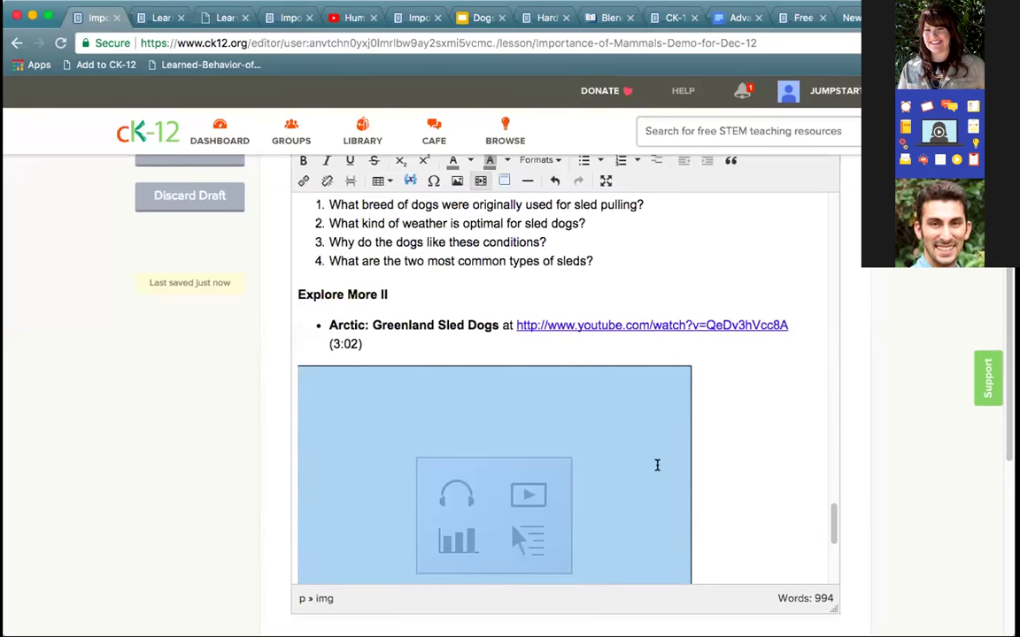
- Delete the embedded video under Explore More II, then copy the YouTube link from the Greenland Sled Dogs bullet and remove it there
key("BackSpace")
left_click_drag(787, 324, 515, 325)
key("super+c")
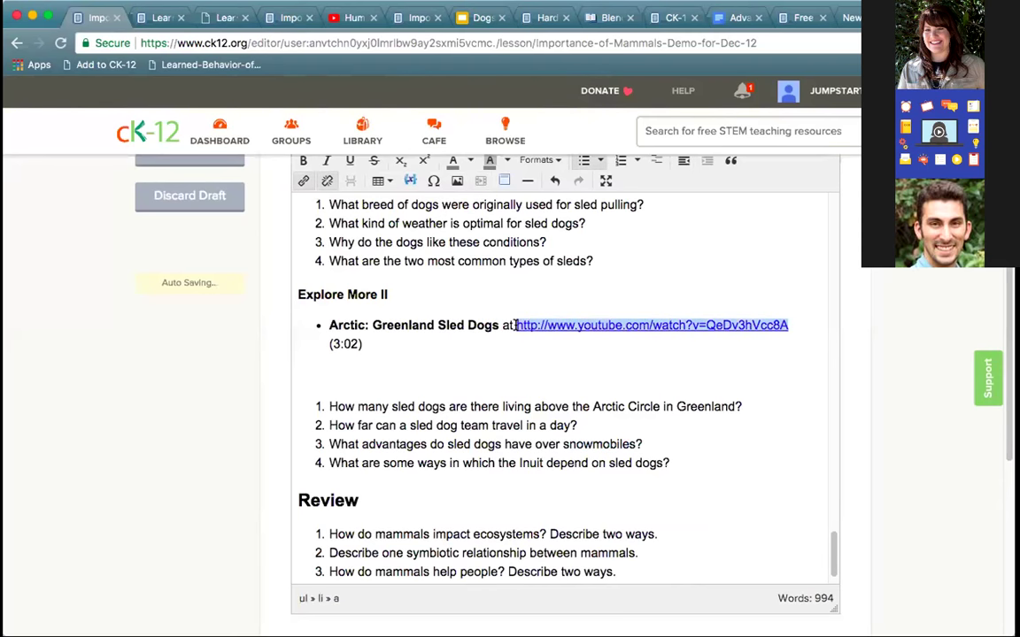
key("BackSpace")
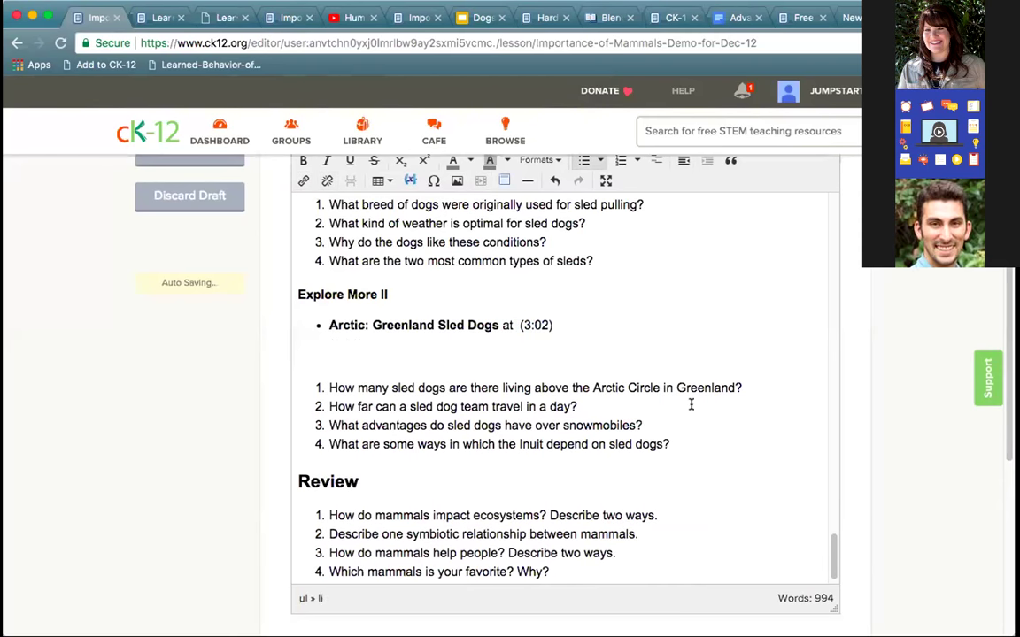
- Paste the copied YouTube link on the blank line below the Greenland Sled Dogs bullet to embed the video
left_click(574, 326)
key("Return")
key("BackSpace")
left_click(298, 356)
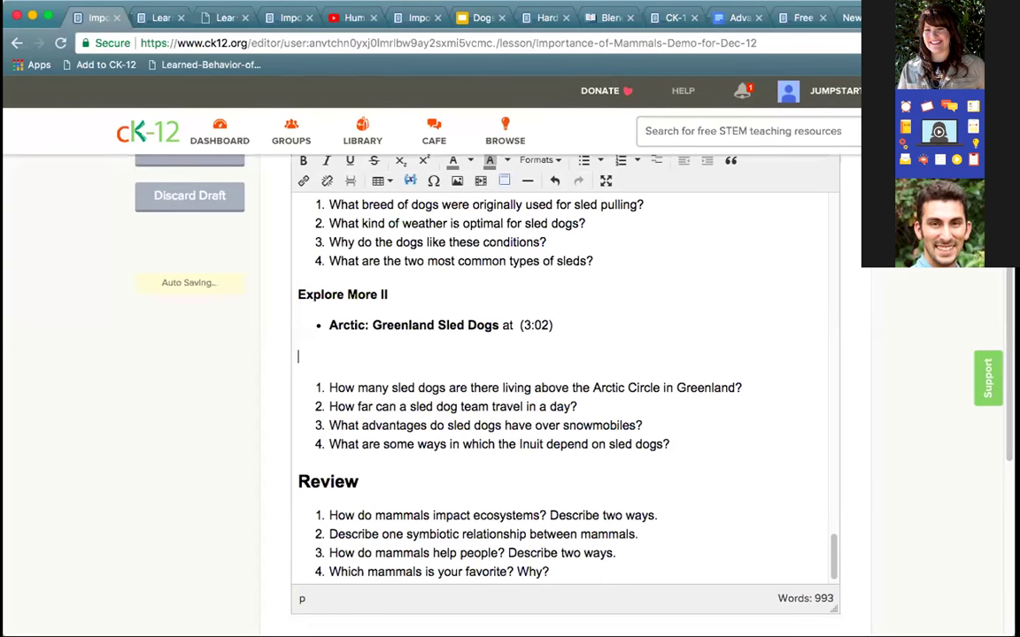
left_click(584, 330)
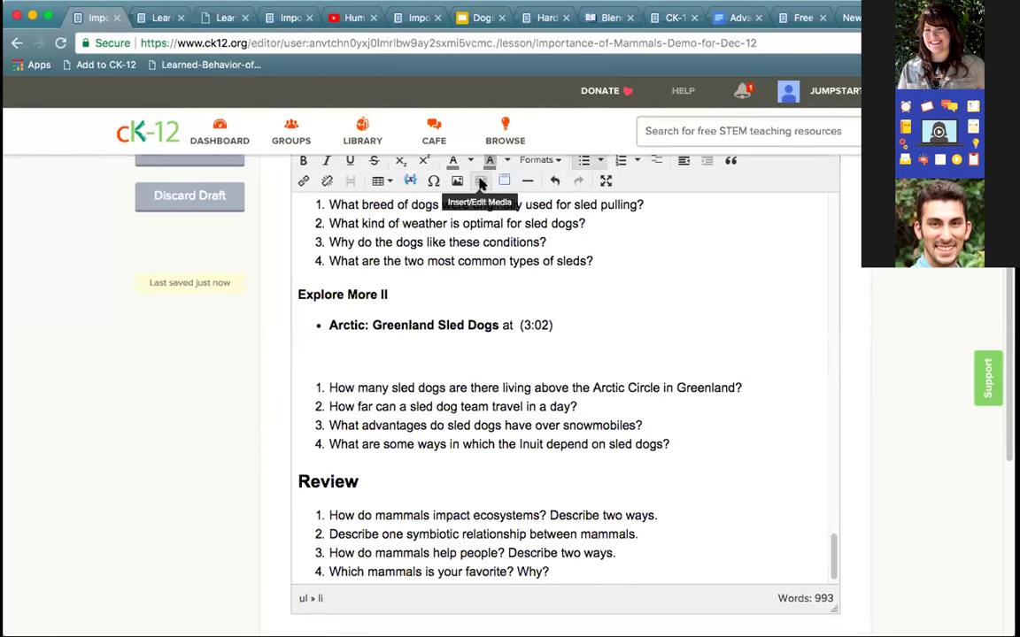
left_click(317, 350)
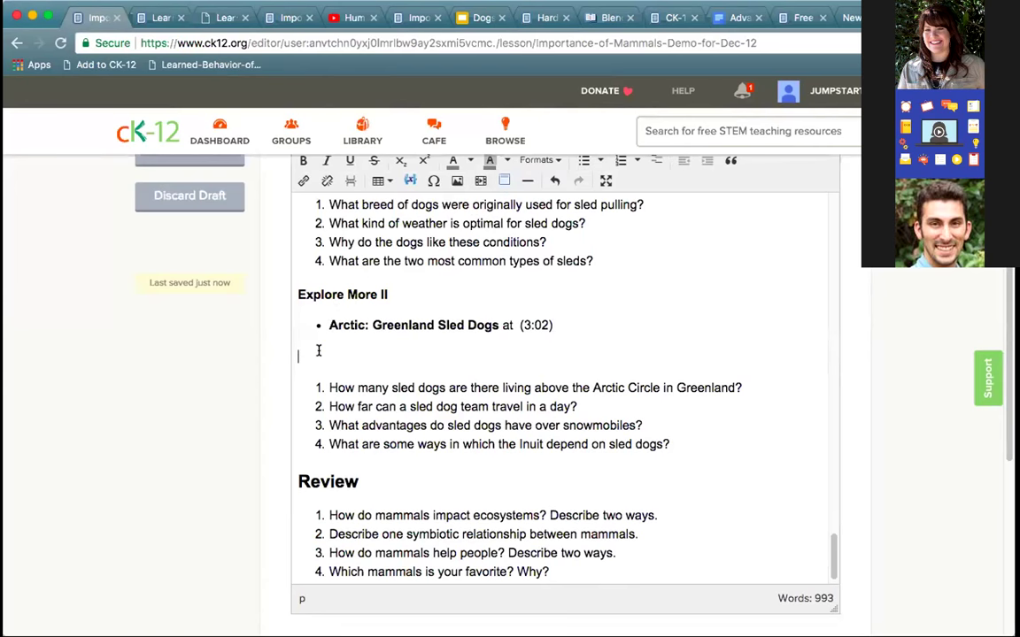
key("super+v")
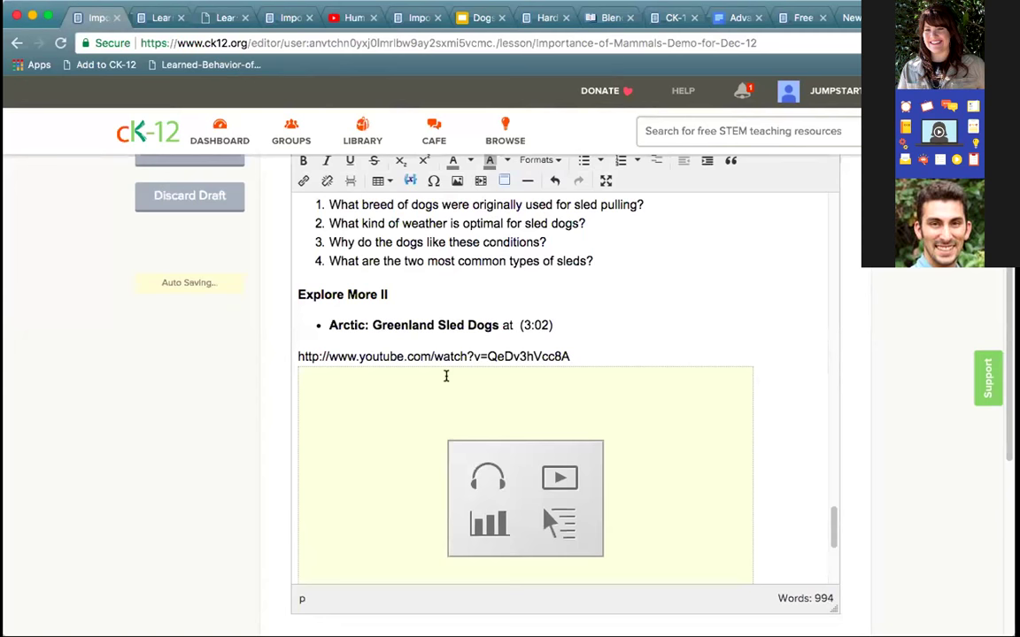
- Highlight the pasted link and compare it with the address of the video's YouTube page, then return to the draft
left_click(301, 358)
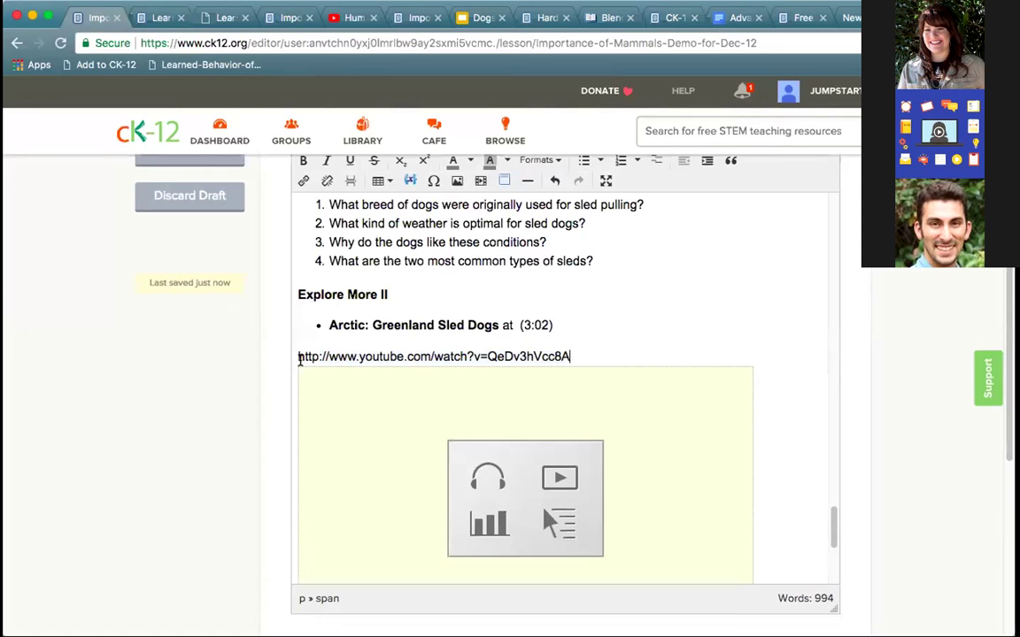
key("shift+End")
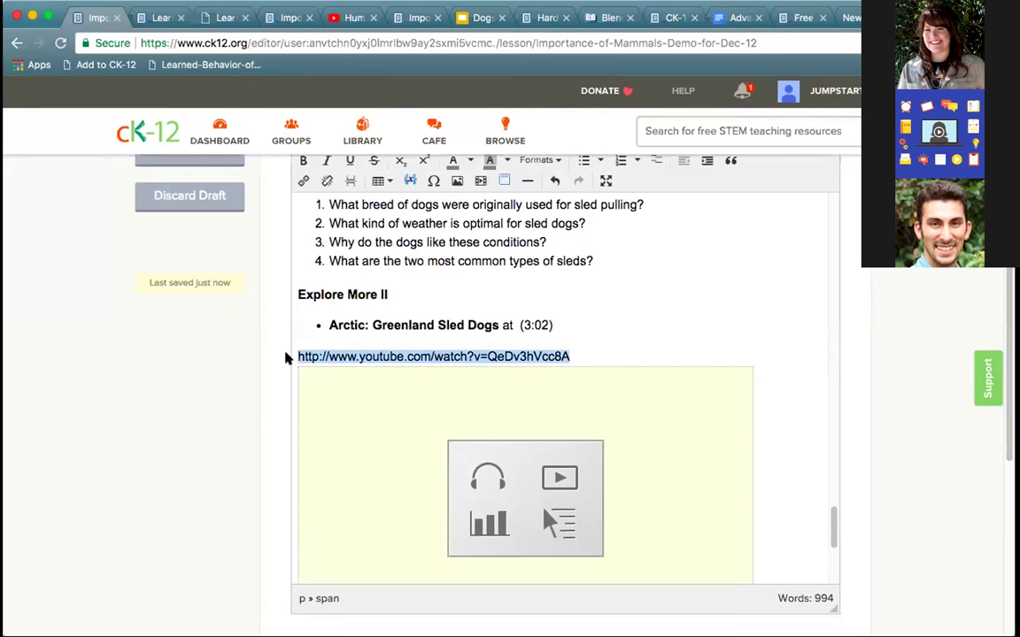
left_click(351, 20)
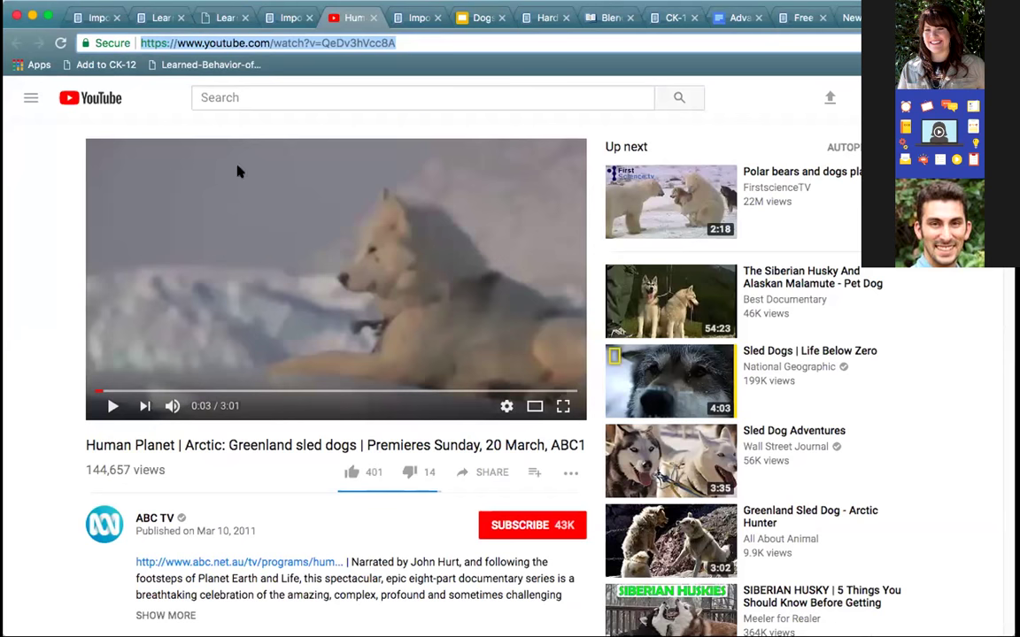
left_click(283, 43)
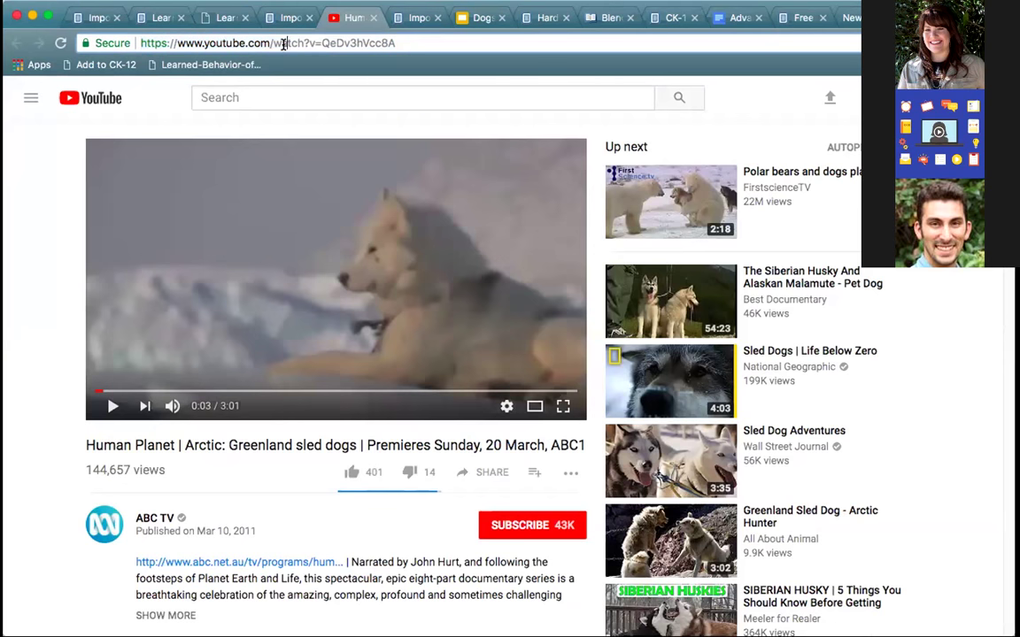
left_click_drag(403, 43, 135, 46)
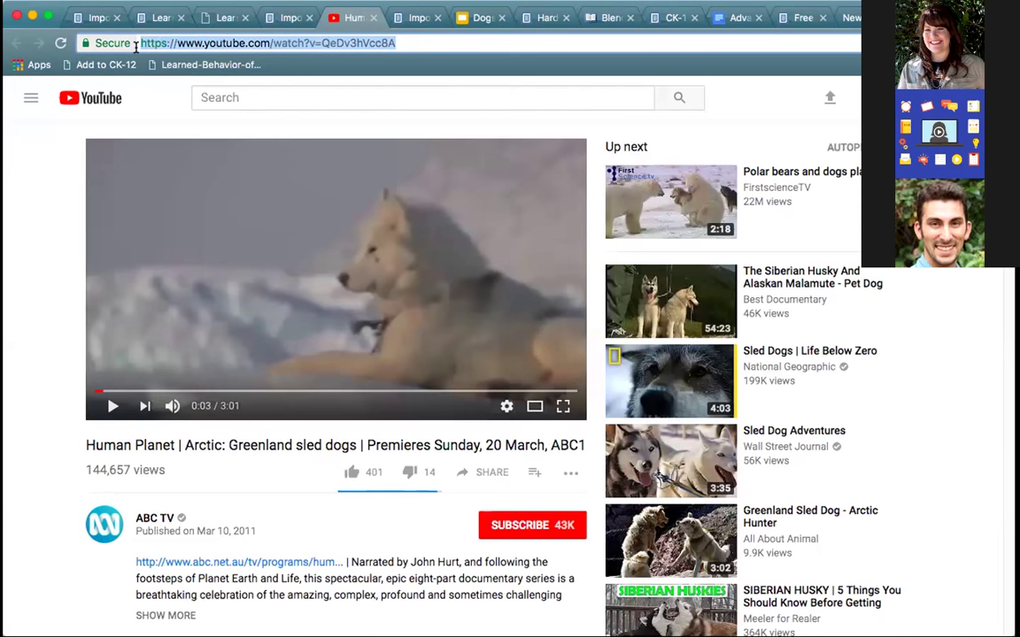
left_click(96, 17)
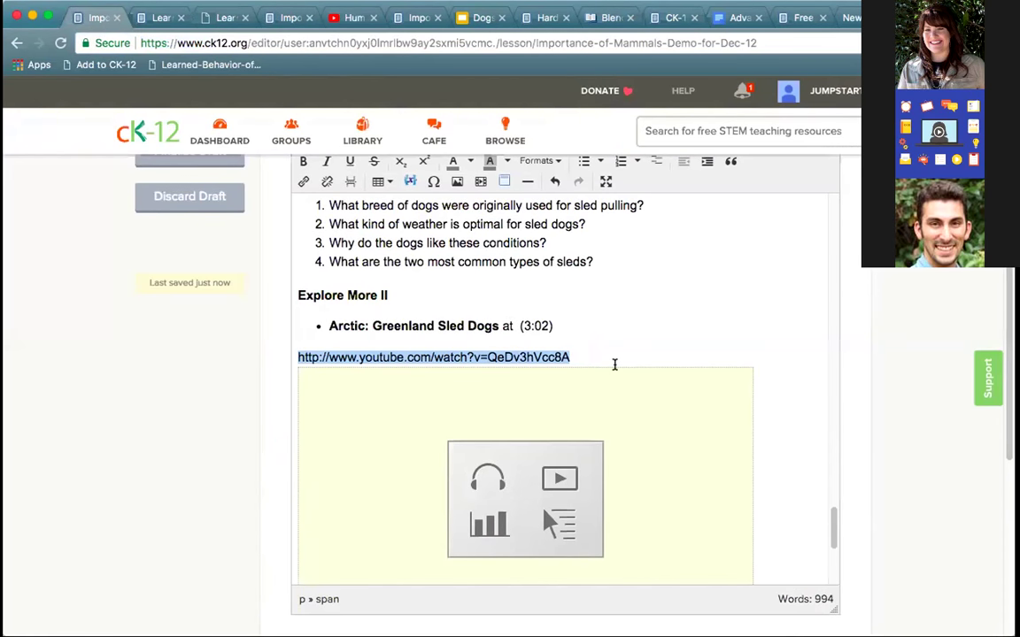
- Remove the pasted YouTube link and the video embedded below it
key("BackSpace")
left_click(698, 462)
key("BackSpace")
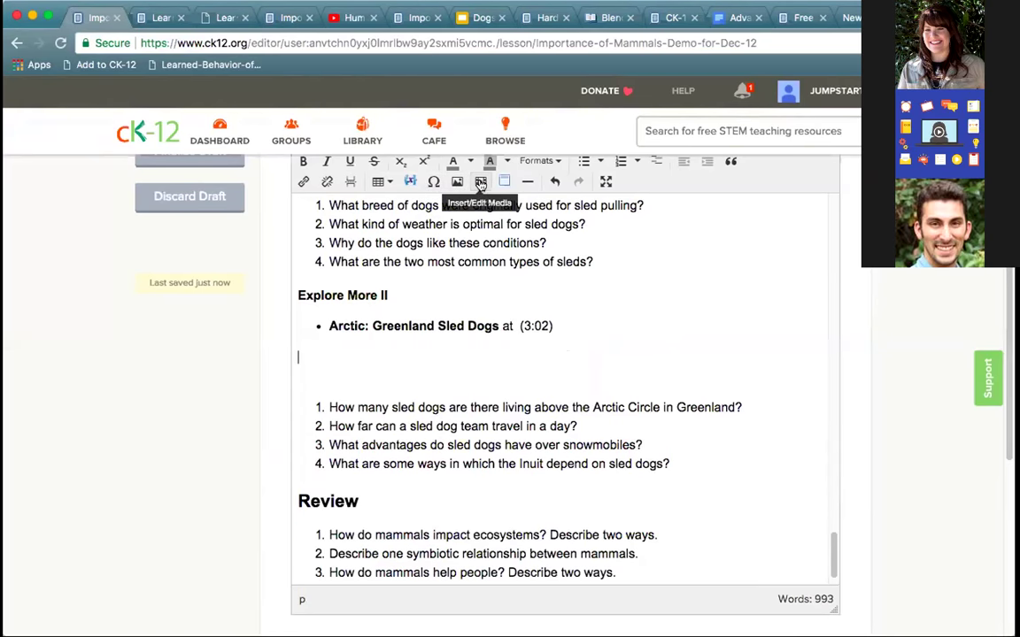
- Open a blank media embed in the draft and copy the Greenland sled dogs video's iframe embed code from its YouTube page
left_click(479, 182)
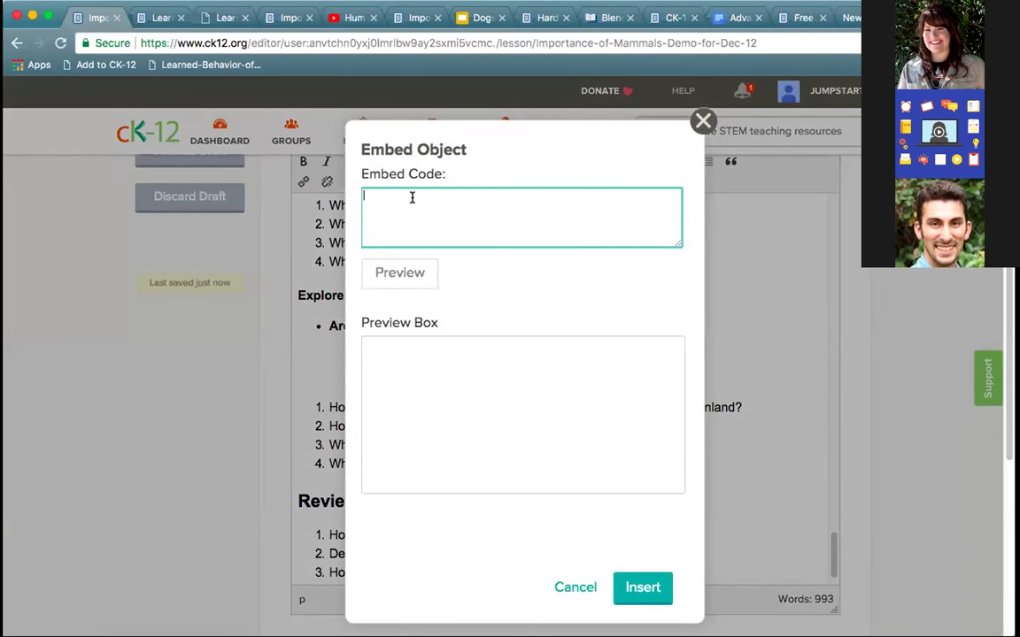
left_click(345, 18)
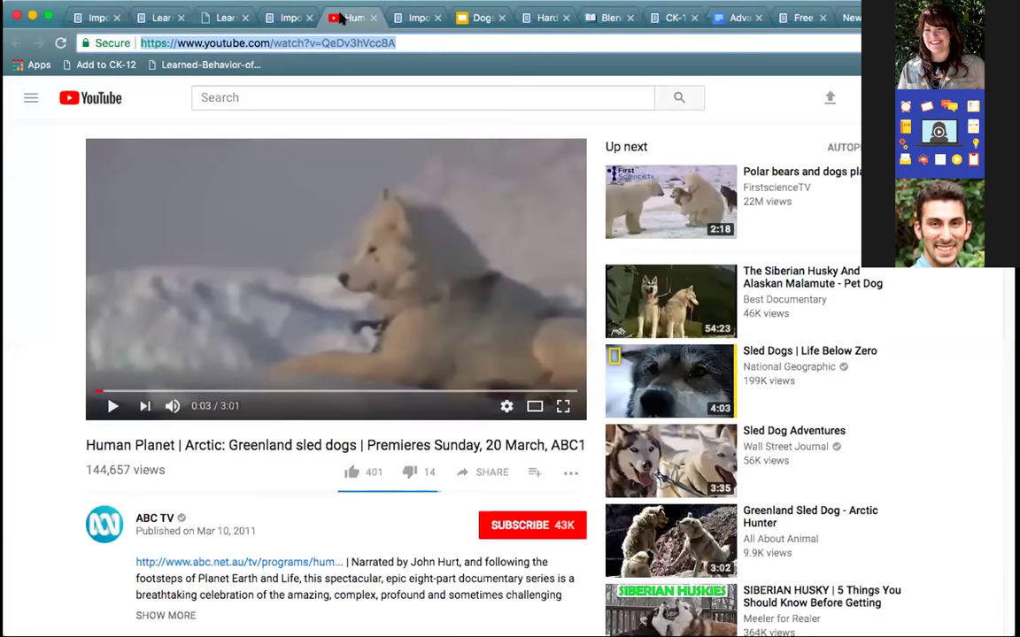
scroll(354, 487, "down", 5)
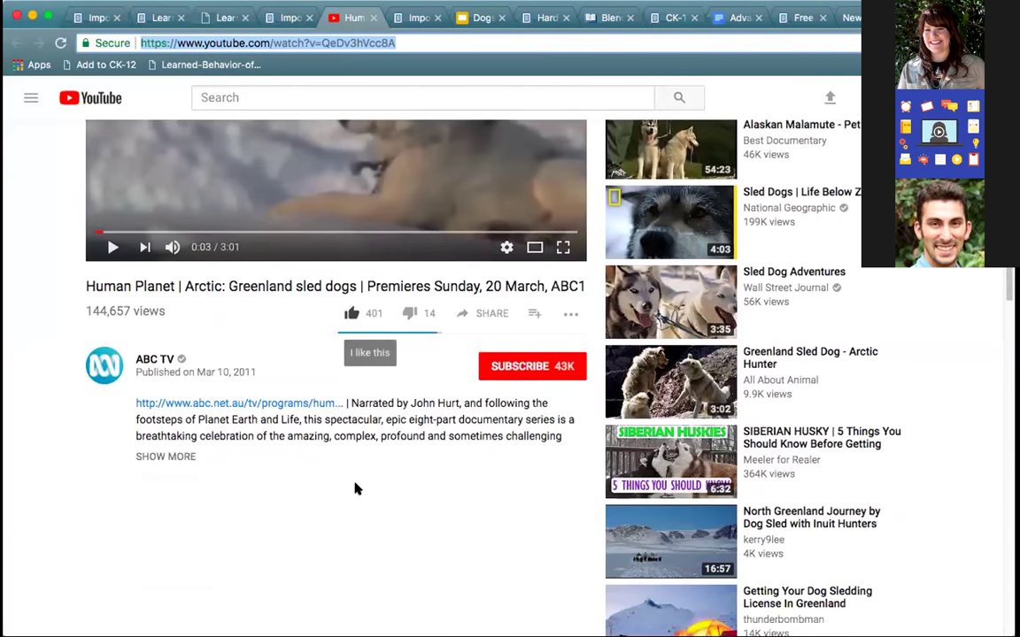
scroll(354, 489, "up", 5)
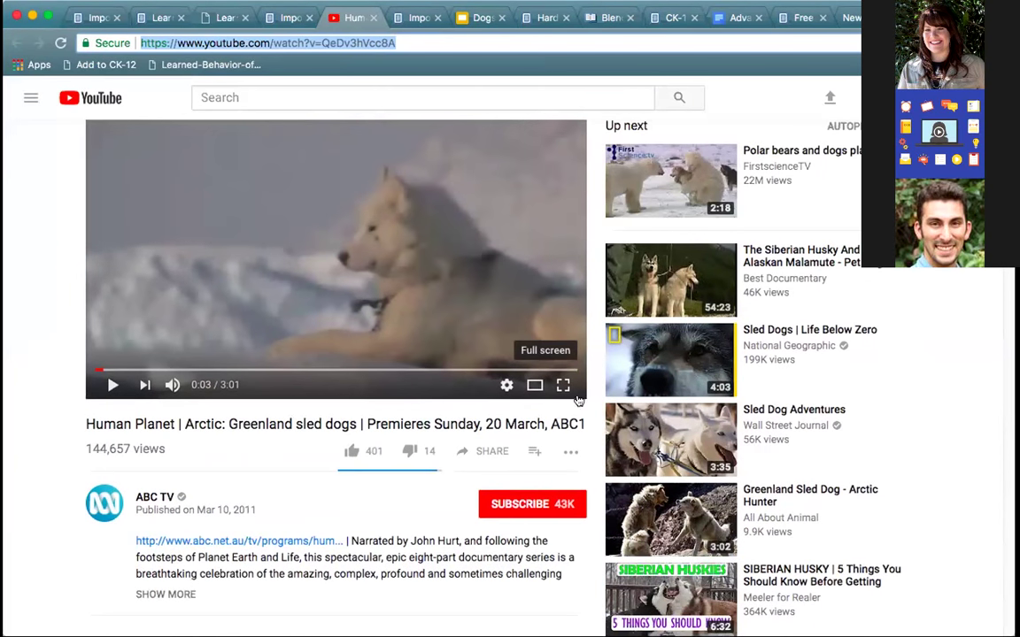
left_click(492, 452)
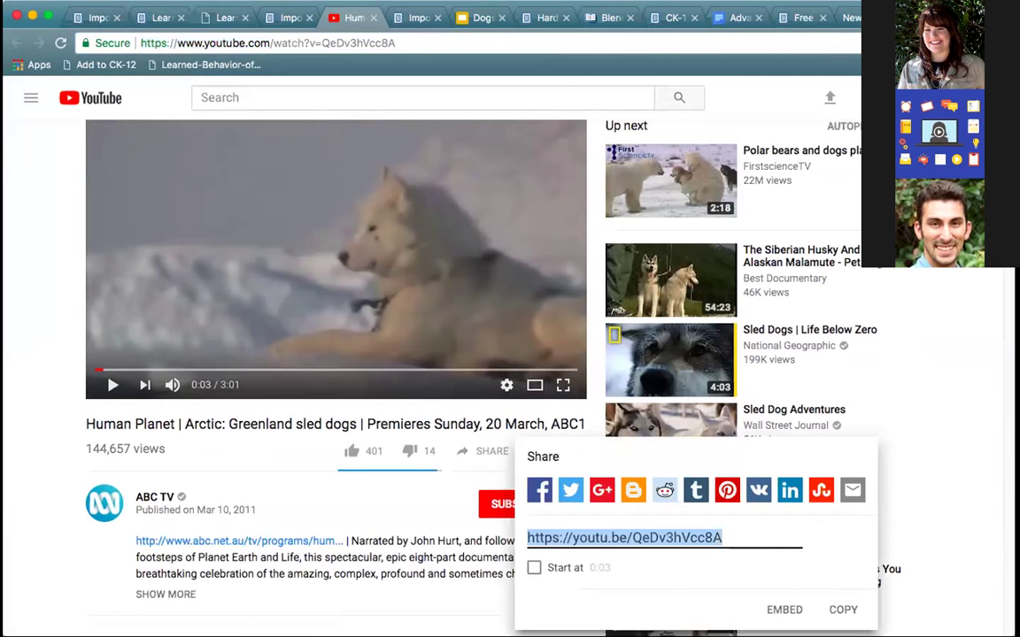
left_click(780, 610)
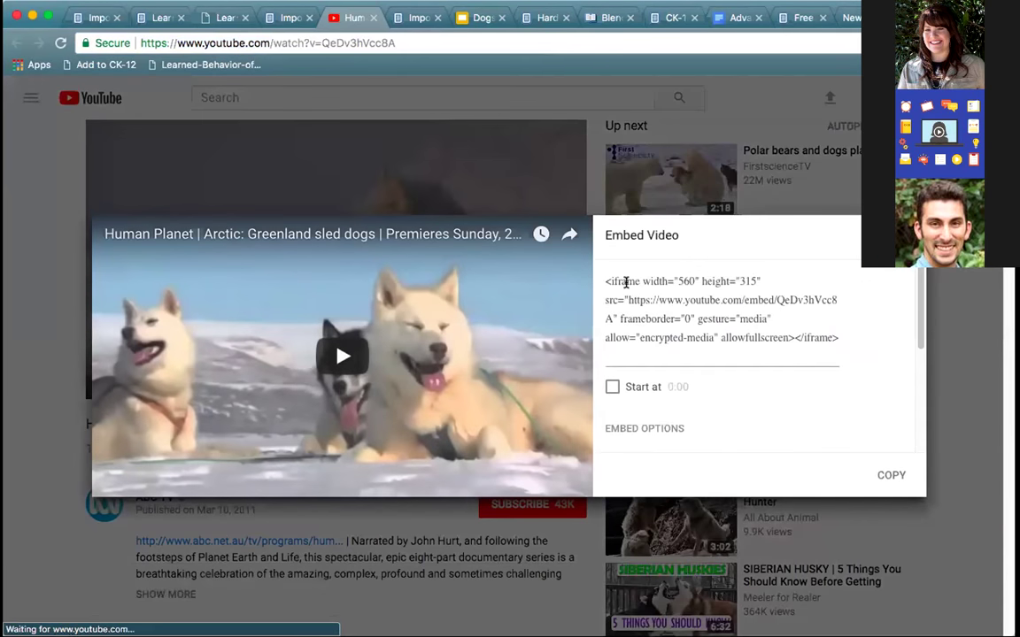
left_click_drag(625, 280, 843, 339)
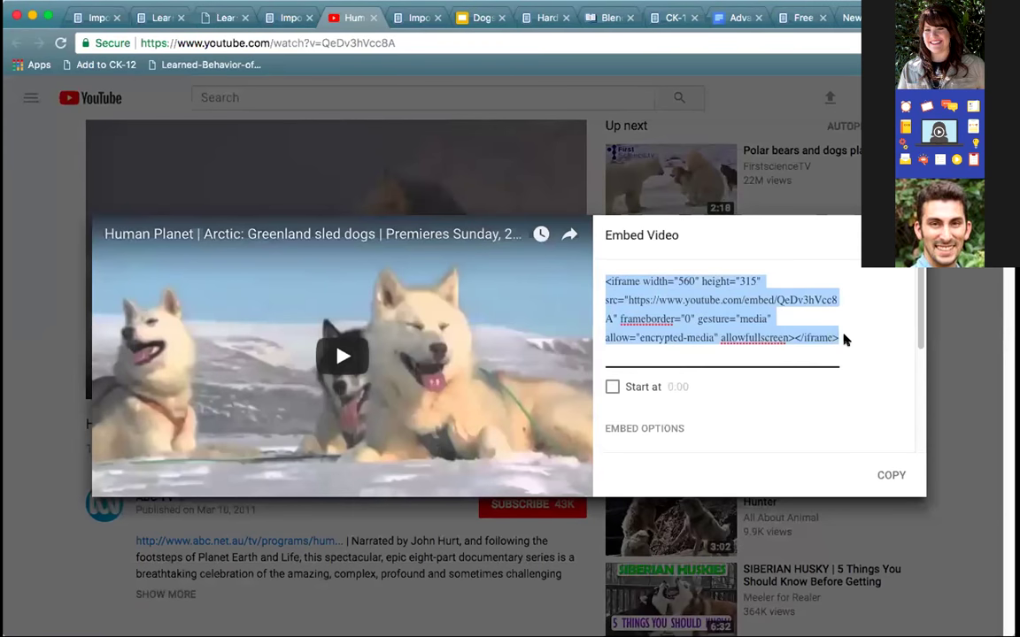
left_click(882, 473)
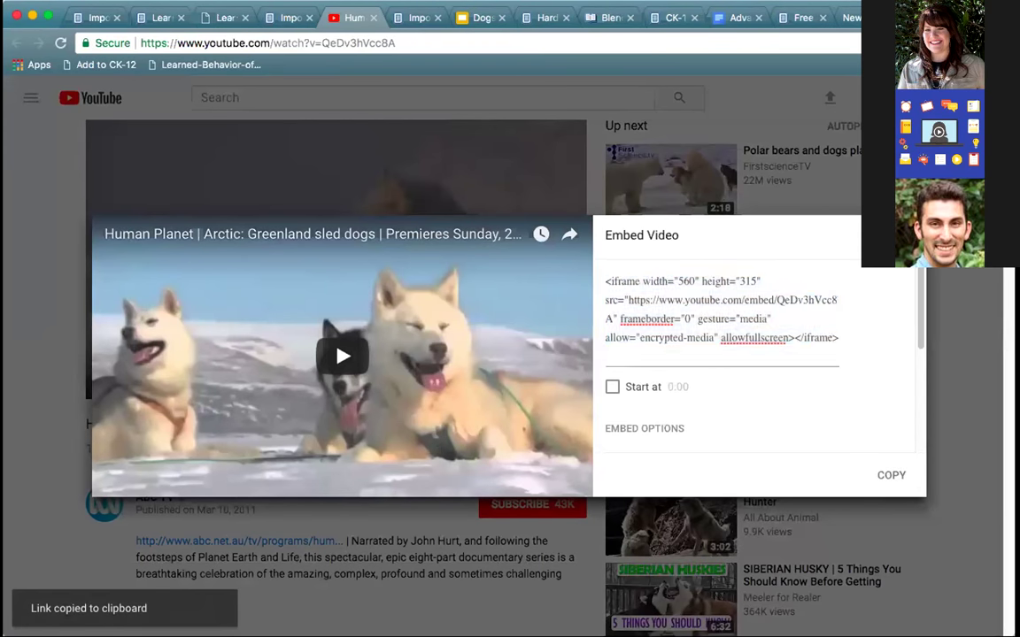
- Paste the Greenland sled dogs video's iframe code into the draft's media embed, preview it and insert the video
key("Escape")
left_click(93, 17)
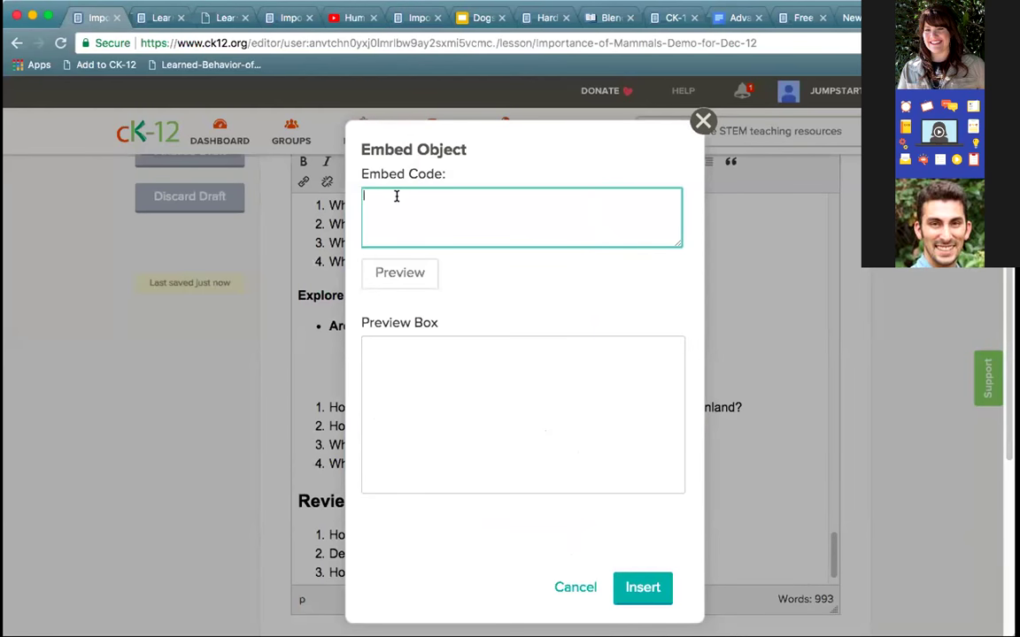
key("super+v")
left_click(409, 273)
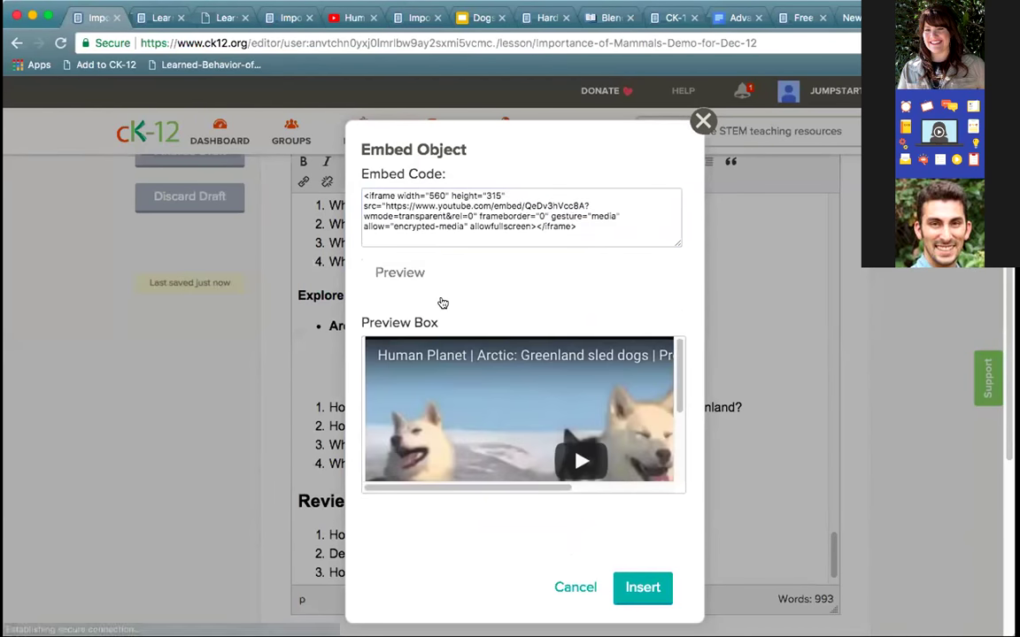
left_click(649, 587)
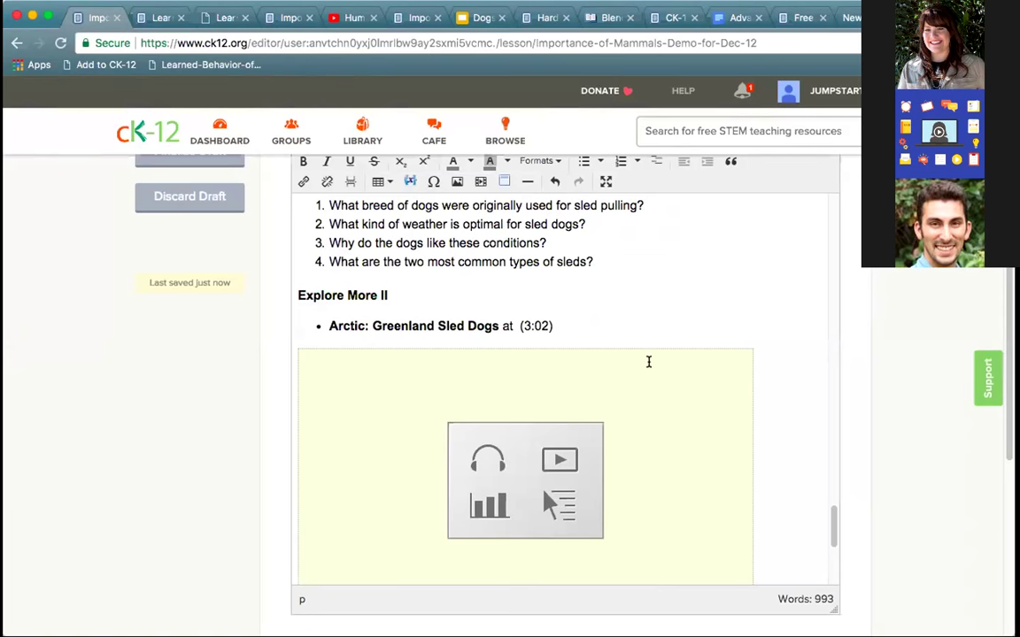
- Open the embedded video's media settings to review its embed code and preview, then close them
left_click(633, 390)
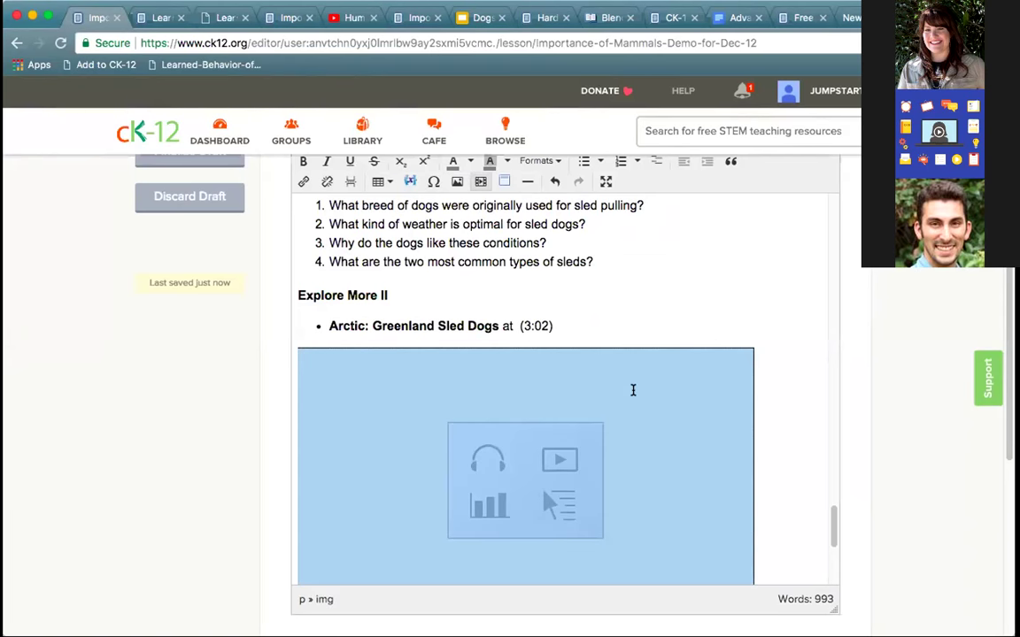
right_click(617, 387)
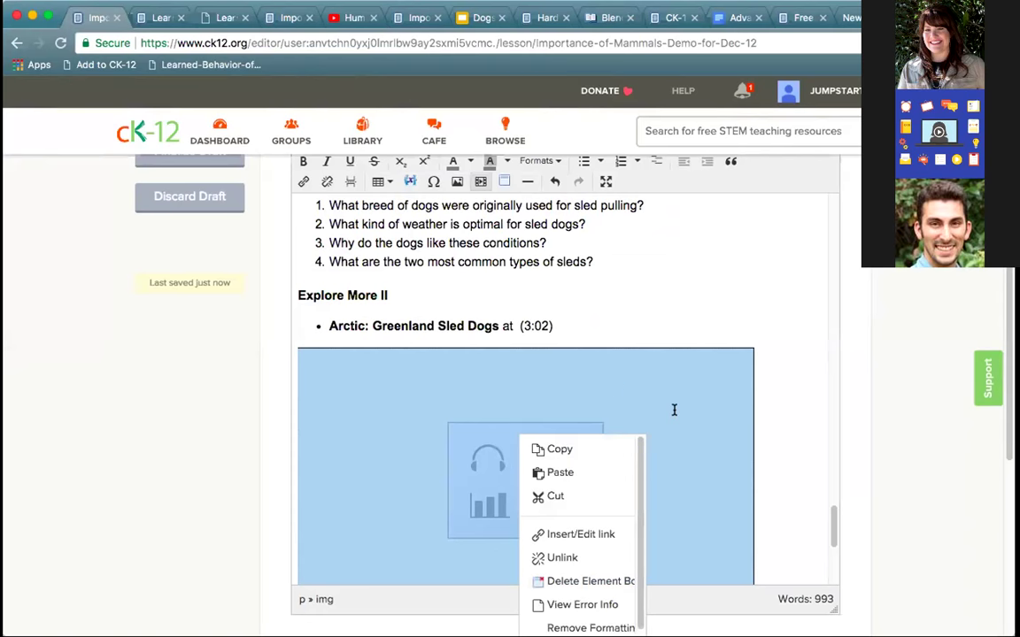
left_click(675, 412)
left_click(585, 383)
right_click(585, 385)
left_click(476, 180)
key("ctrl+v")
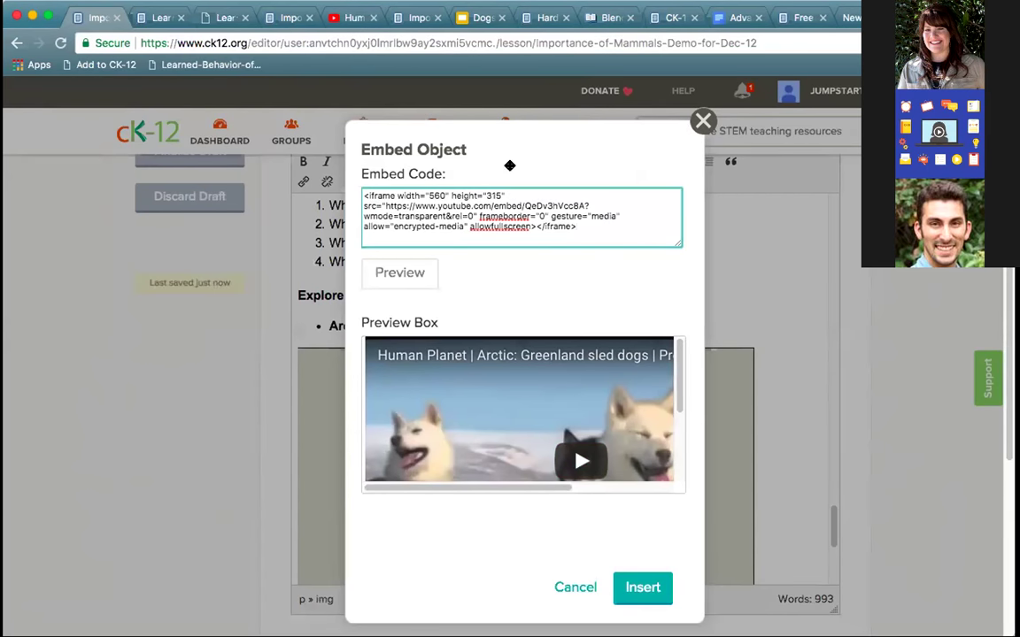
left_click(702, 122)
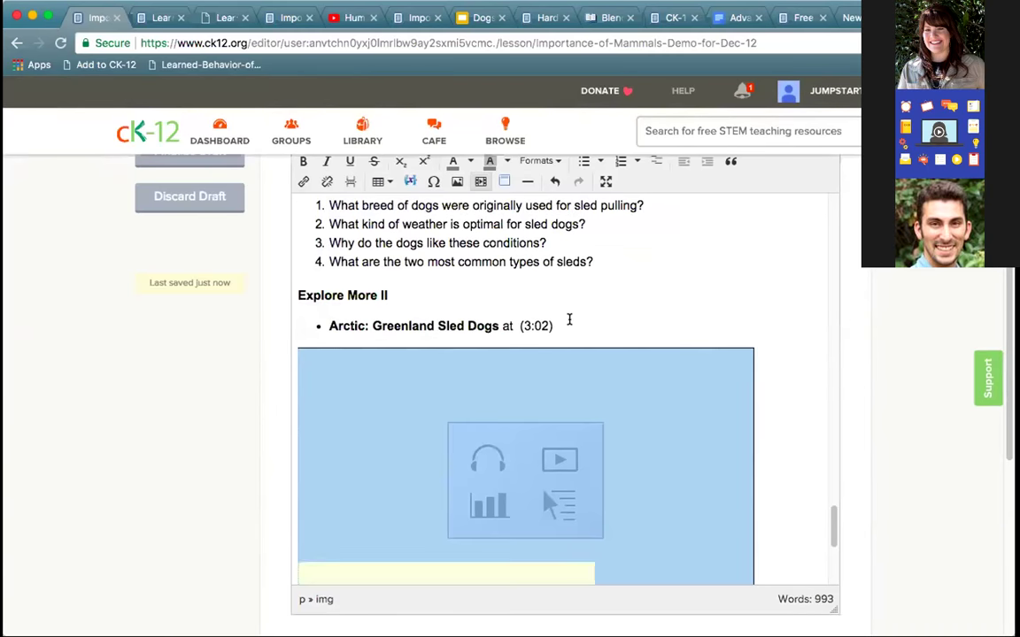
- Add blank lines below the Greenland Sled Dogs bullet and delete the embedded video beneath them
left_click(569, 319)
key("Return")
key("Return")
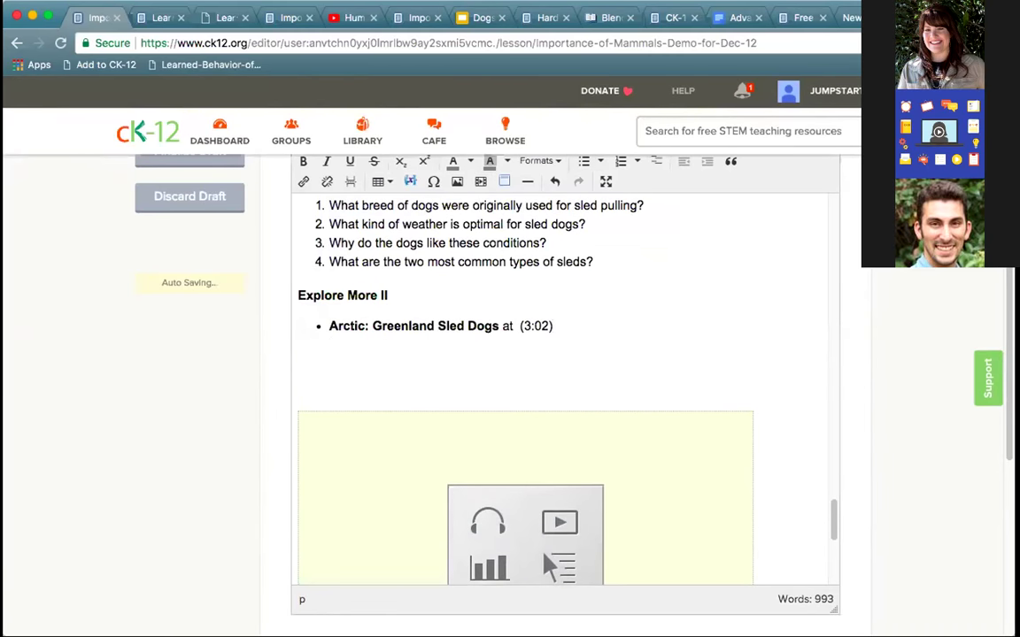
left_click(639, 485)
key("Delete")
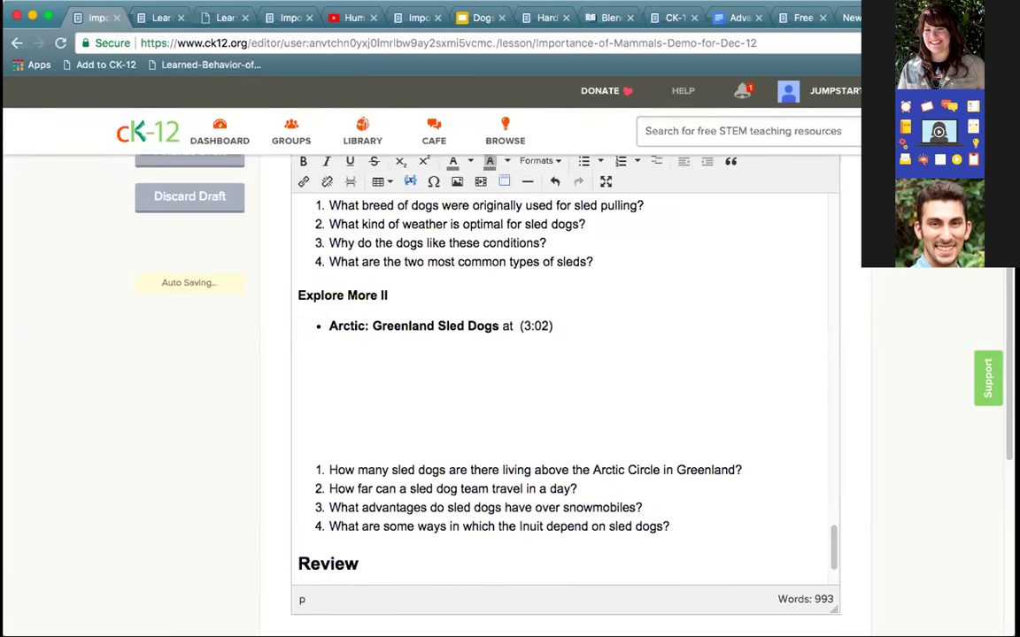
- Paste the Greenland sled dogs video's YouTube address below its bullet to embed it, and remove the blank lines above the link
left_click(346, 24)
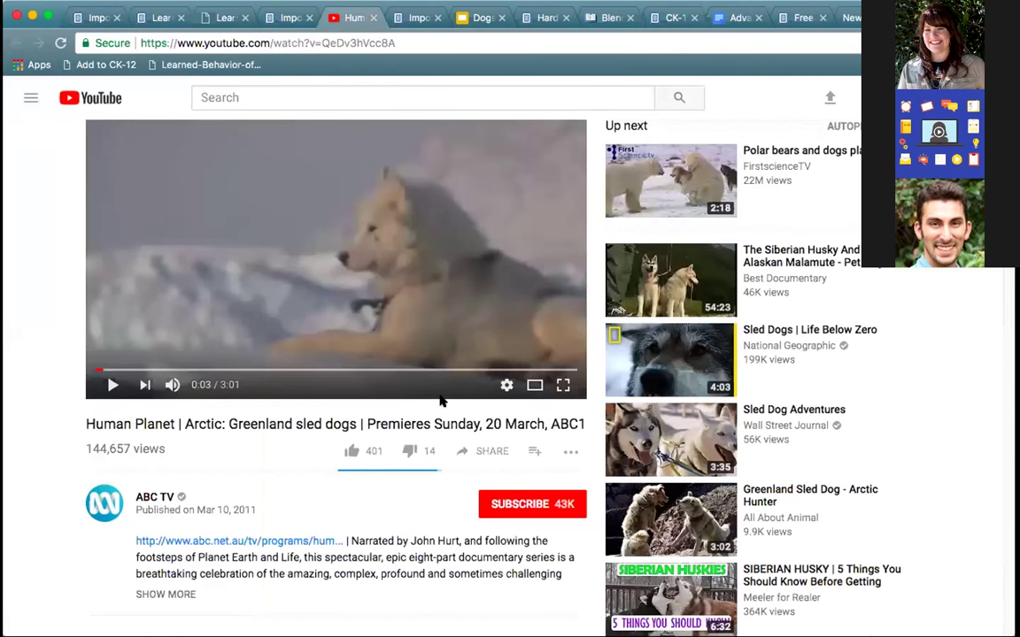
left_click(362, 42)
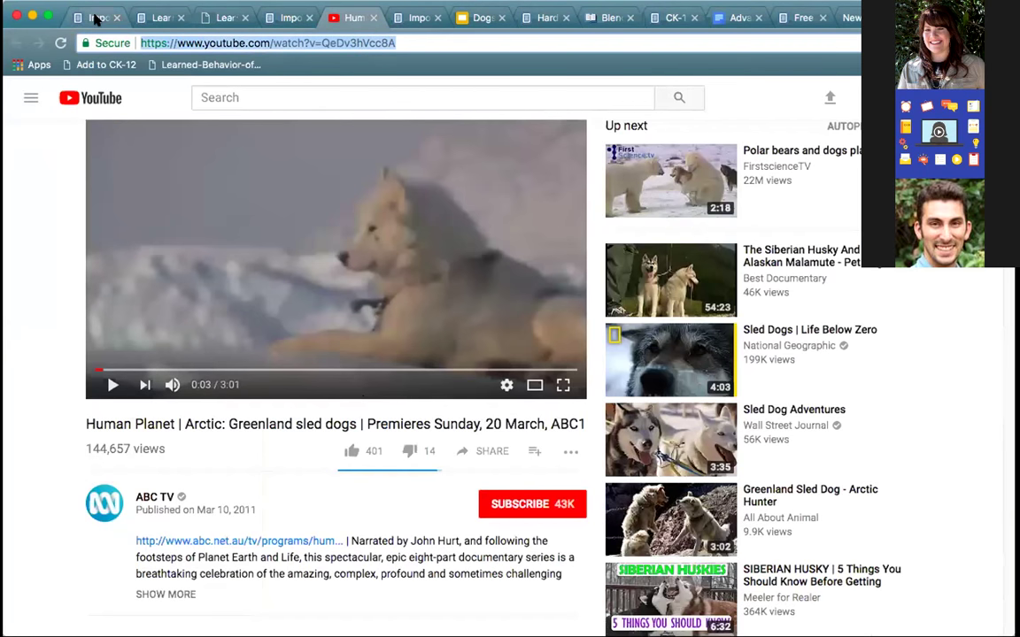
left_click(97, 18)
left_click(364, 360)
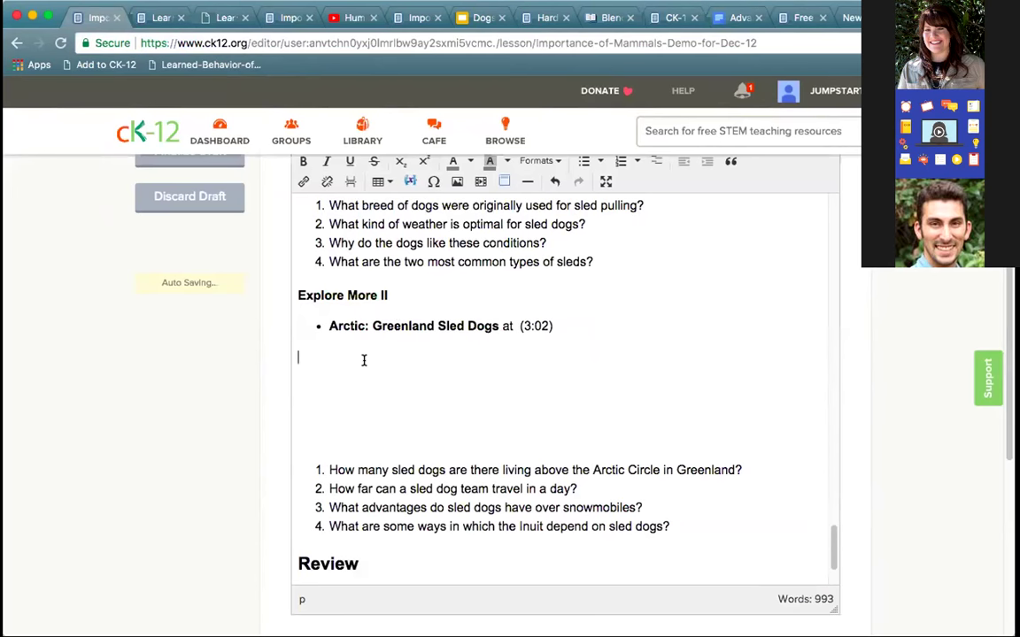
right_click(364, 360)
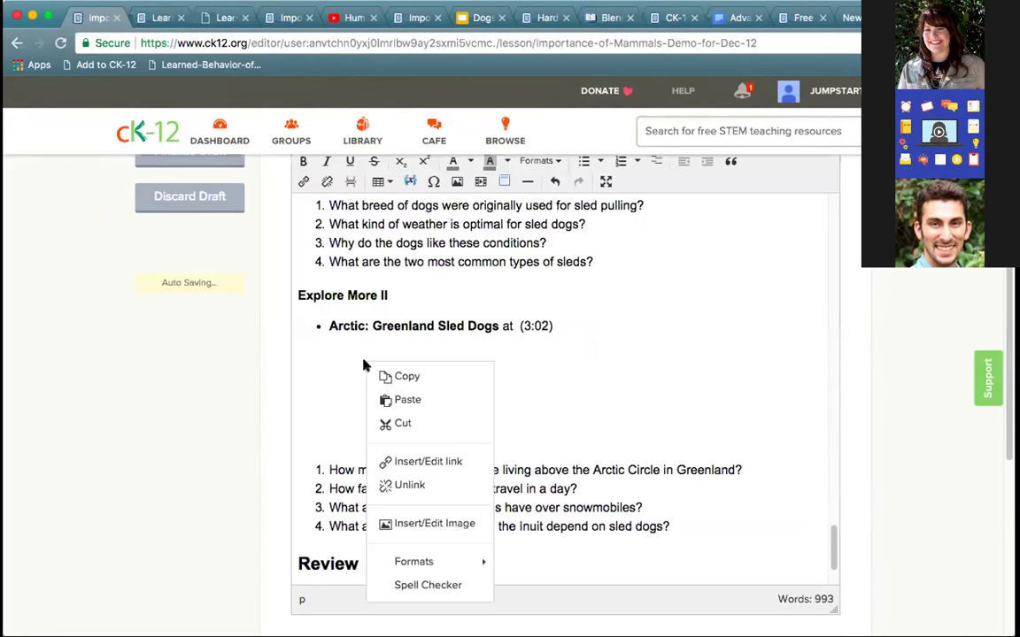
left_click(395, 399)
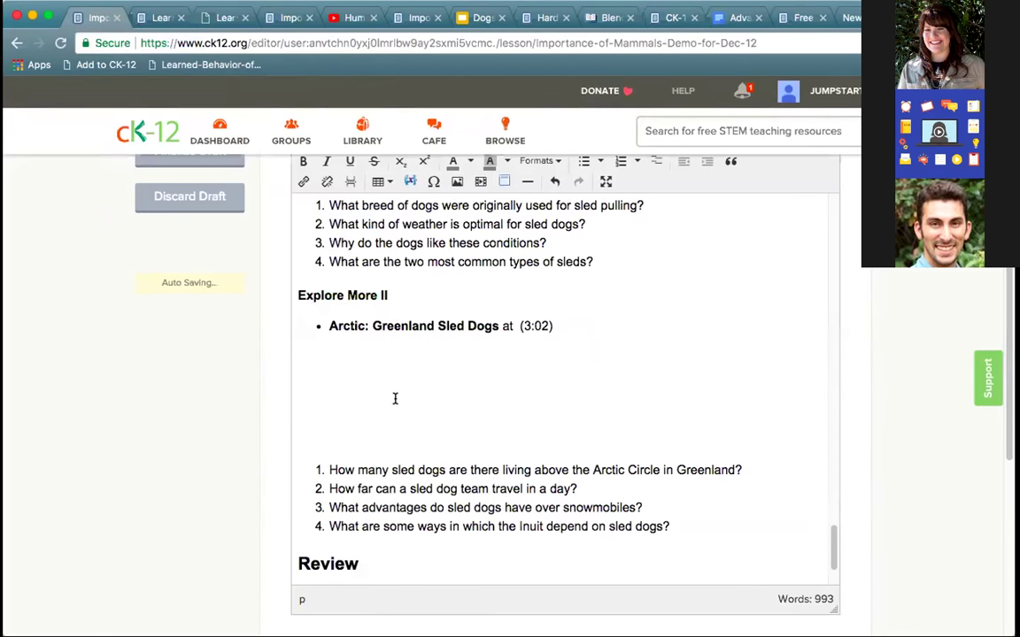
right_click(359, 362)
left_click(364, 375)
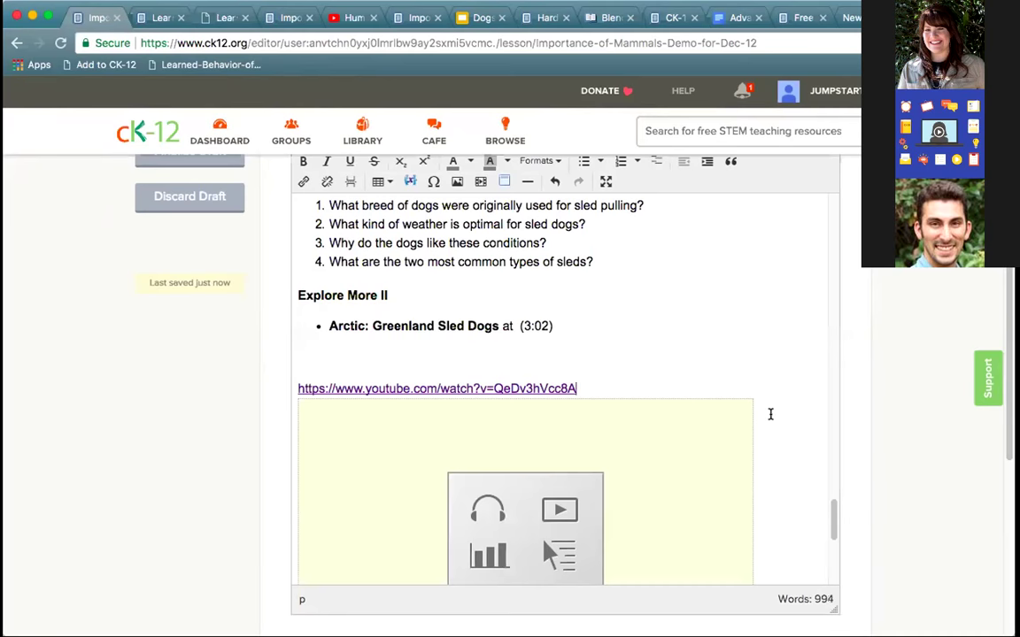
scroll(770, 412, "down", 2)
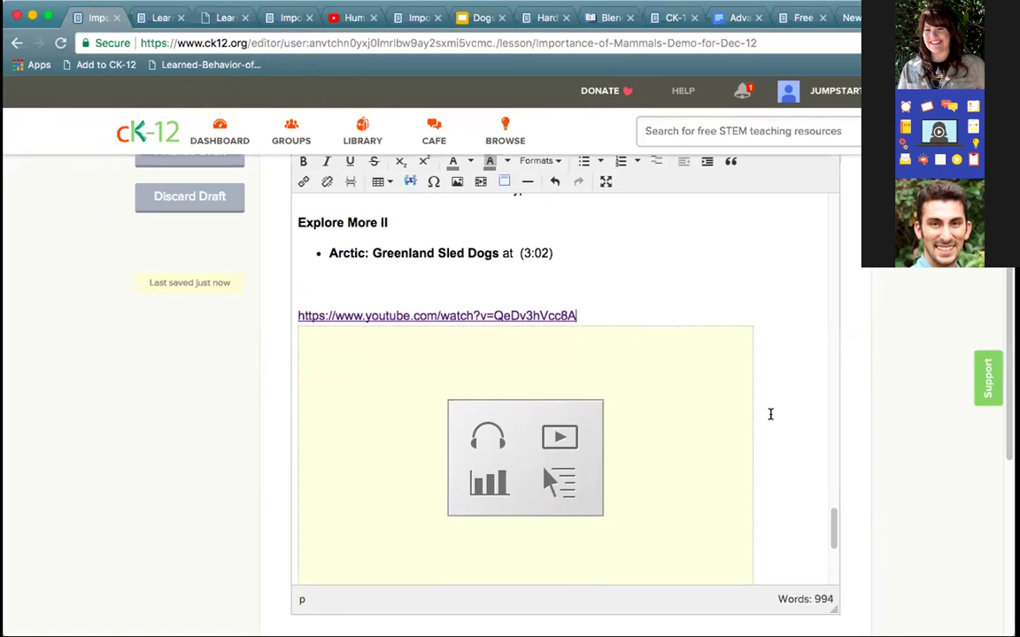
key("BackSpace")
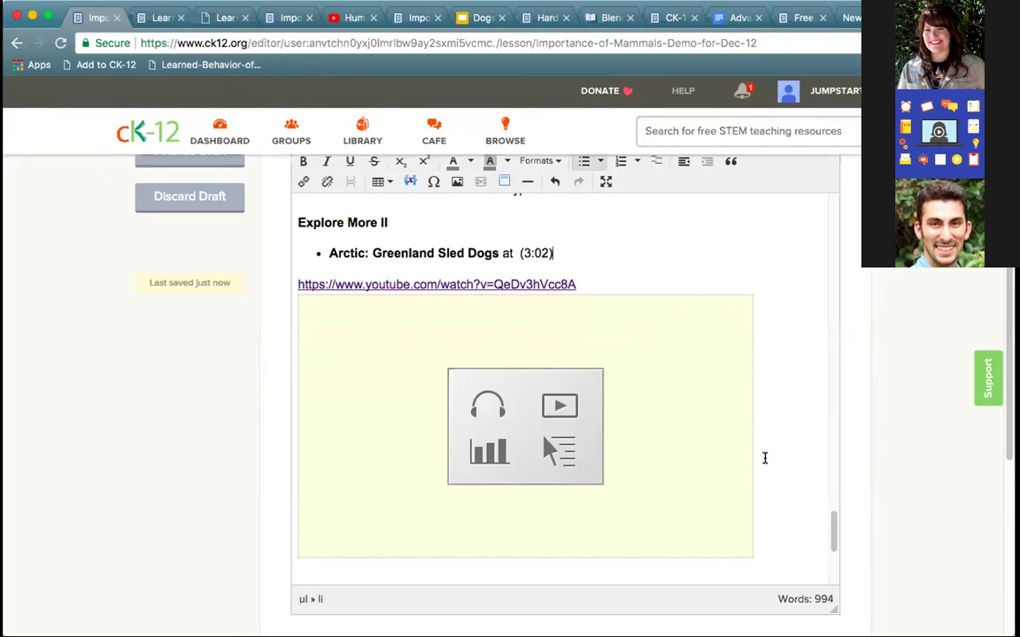
- Start a new paragraph below the last Review question, "Which mammals is your favorite? Why?"
scroll(764, 457, "down", 1)
scroll(765, 458, "down", 5)
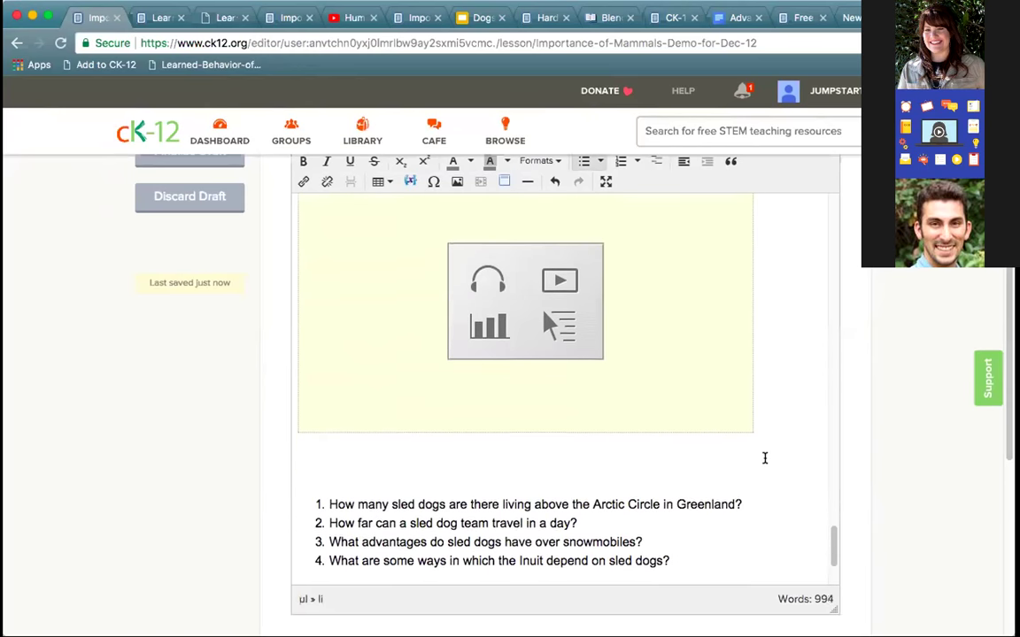
right_click(716, 458)
left_click(570, 489)
key("Return")
key("Return")
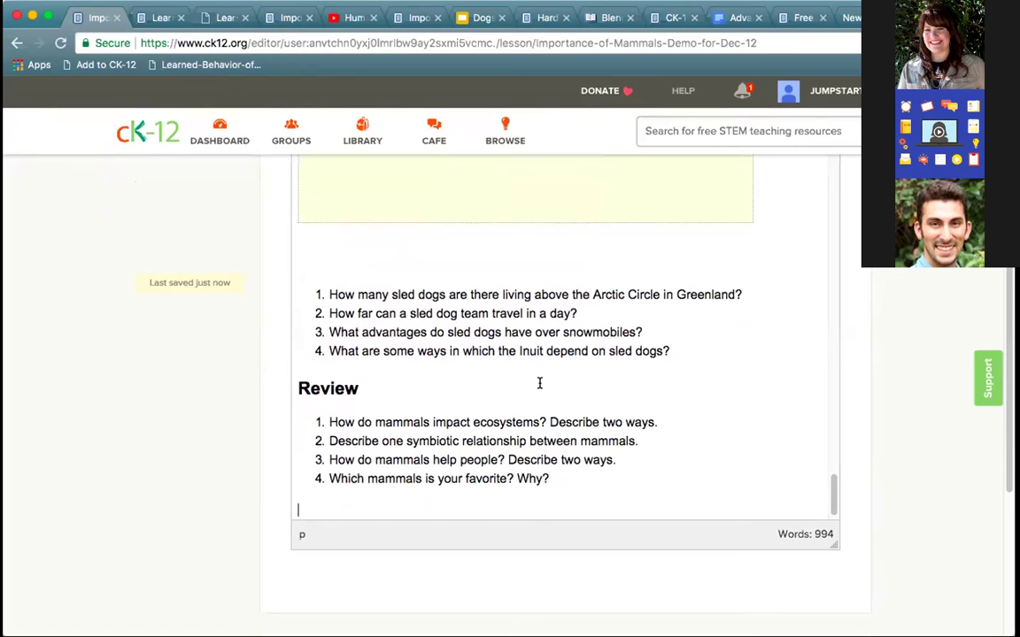
scroll(539, 383, "up", 4)
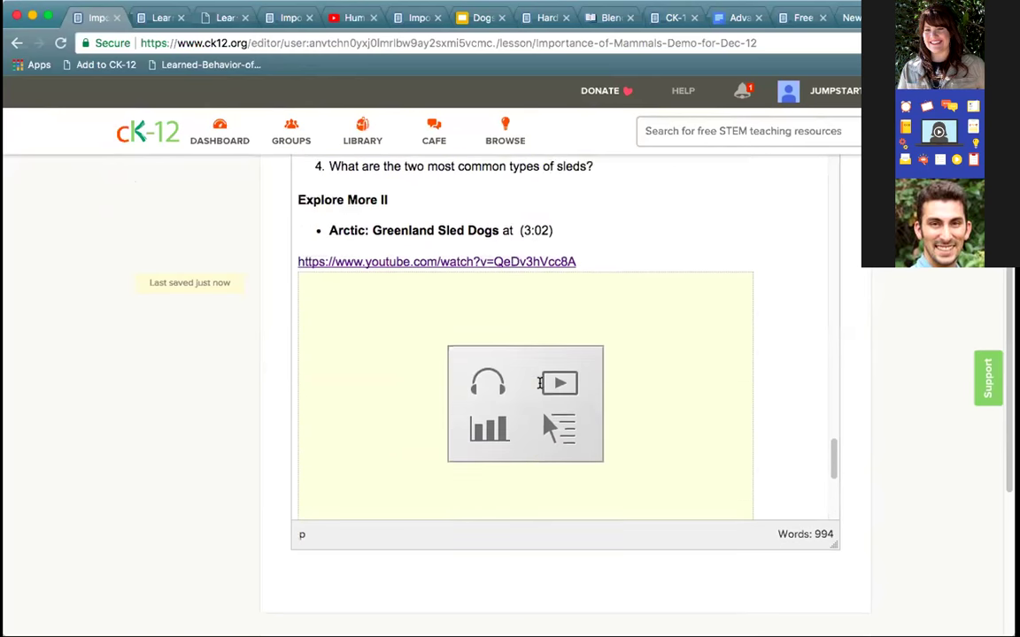
scroll(539, 382, "up", 2)
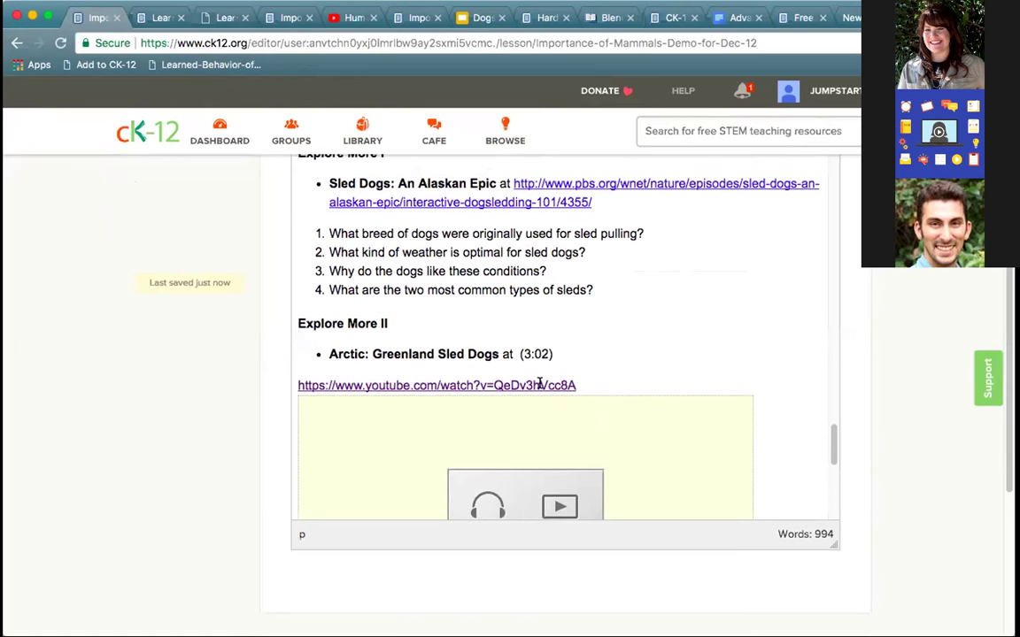
scroll(539, 382, "down", 8)
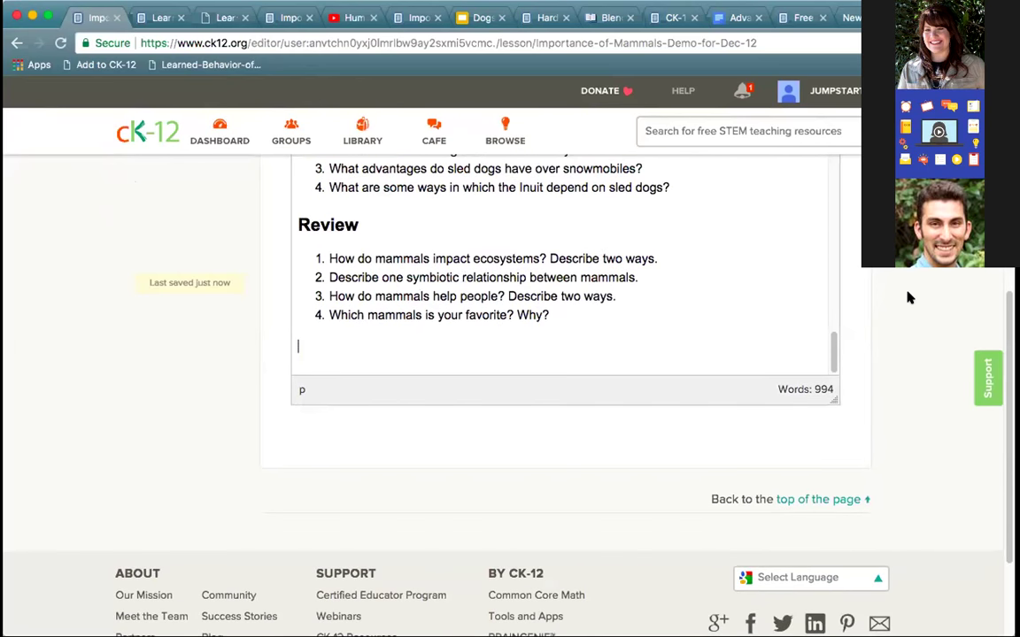
scroll(905, 295, "up", 2)
scroll(908, 298, "up", 1)
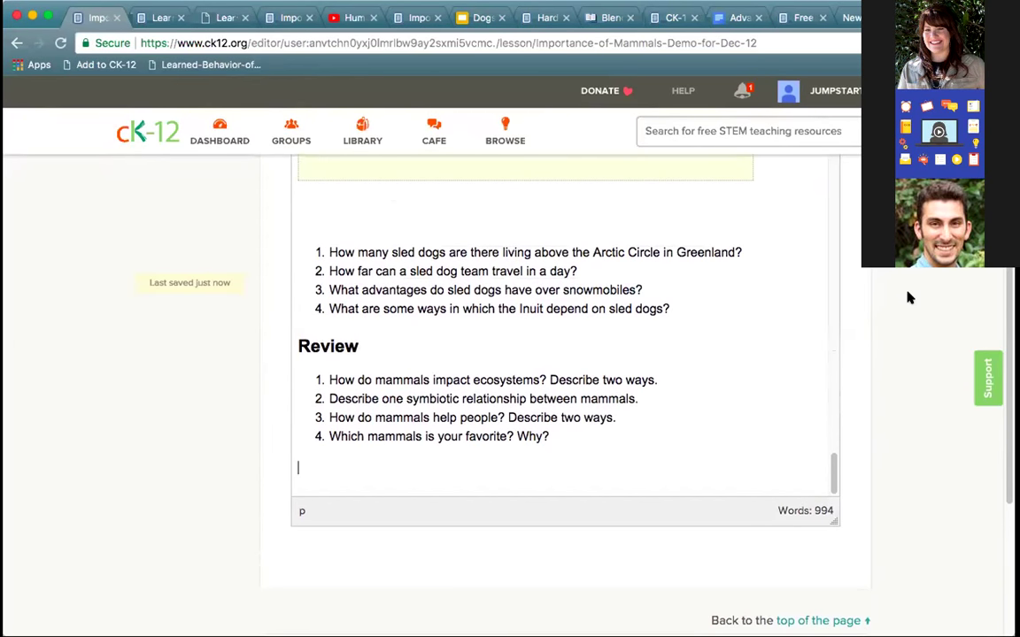
scroll(907, 298, "up", 7)
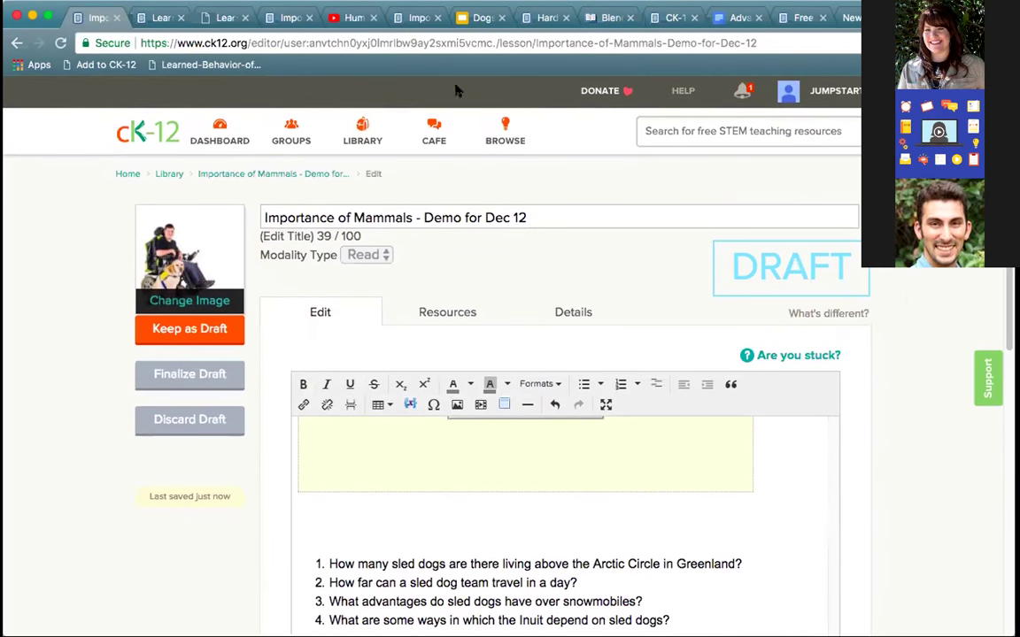
- Open the practice among the original Importance of Mammals lesson's assessments and copy its iframe embed code
left_click(277, 20)
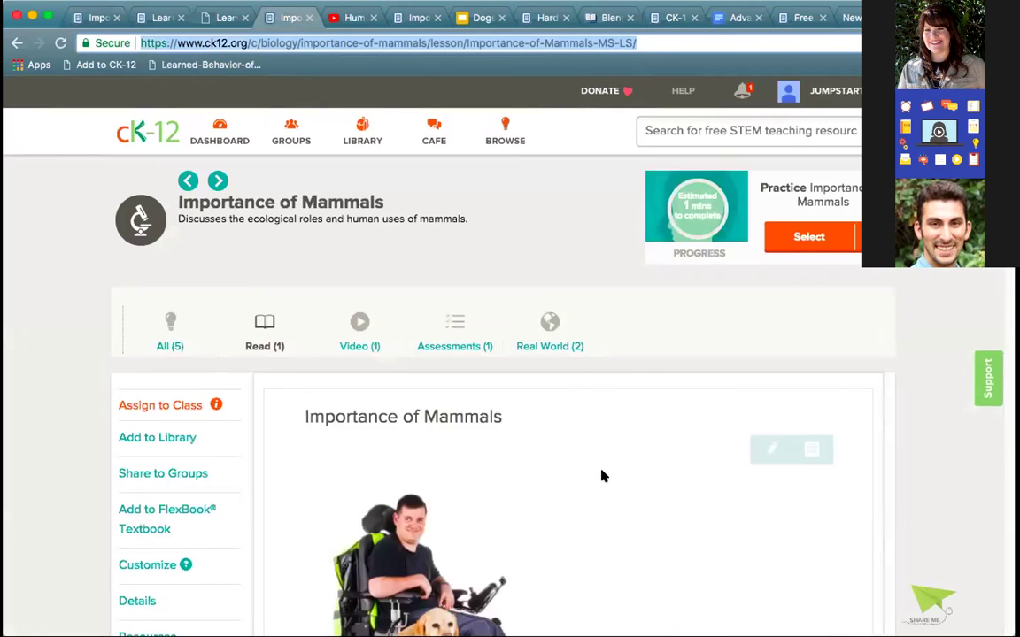
left_click(472, 345)
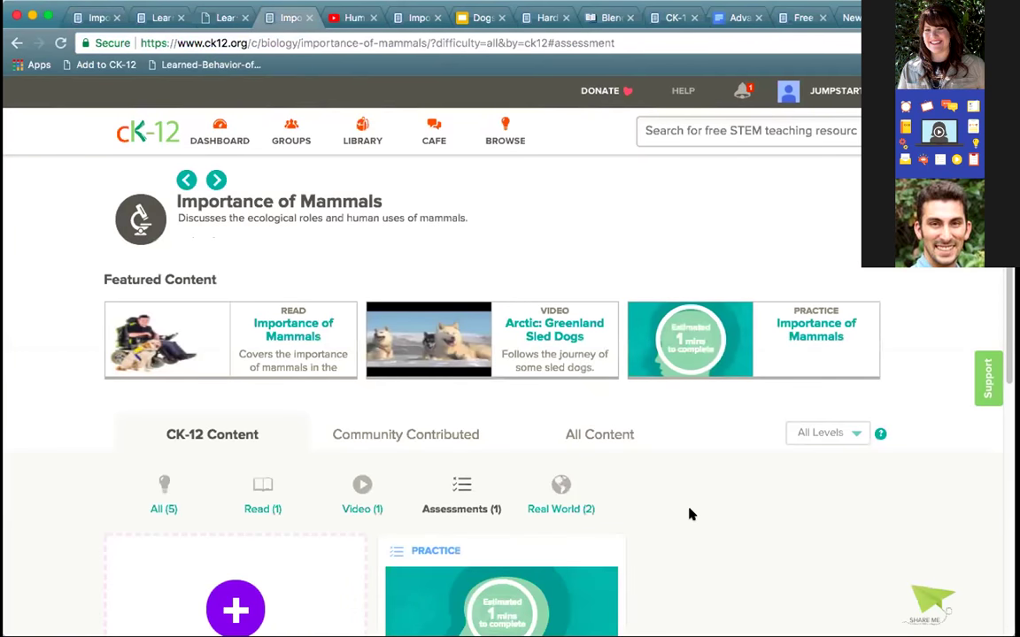
left_click(475, 408)
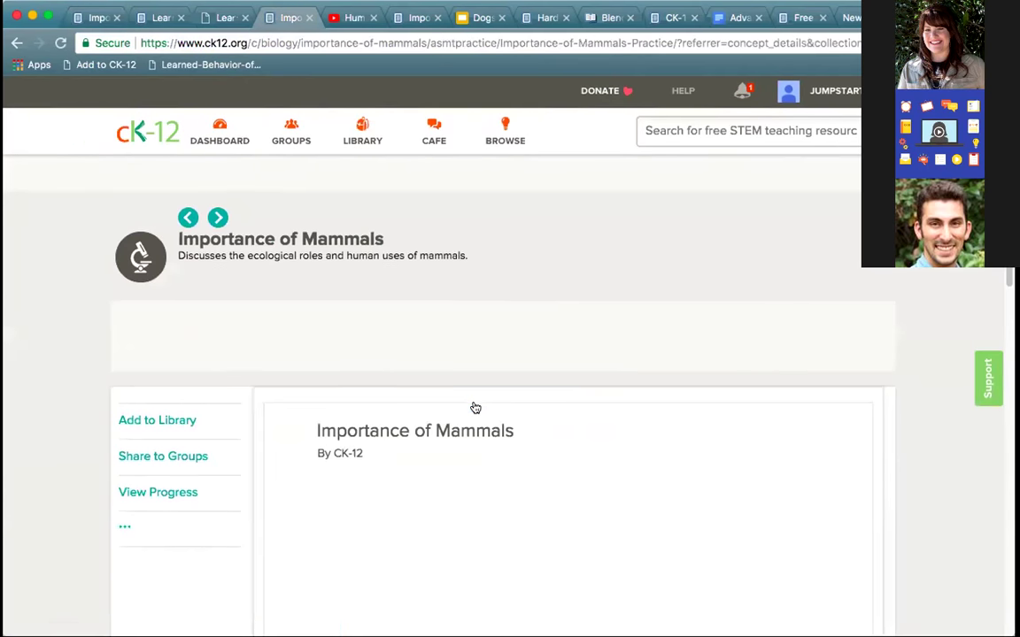
scroll(619, 421, "down", 5)
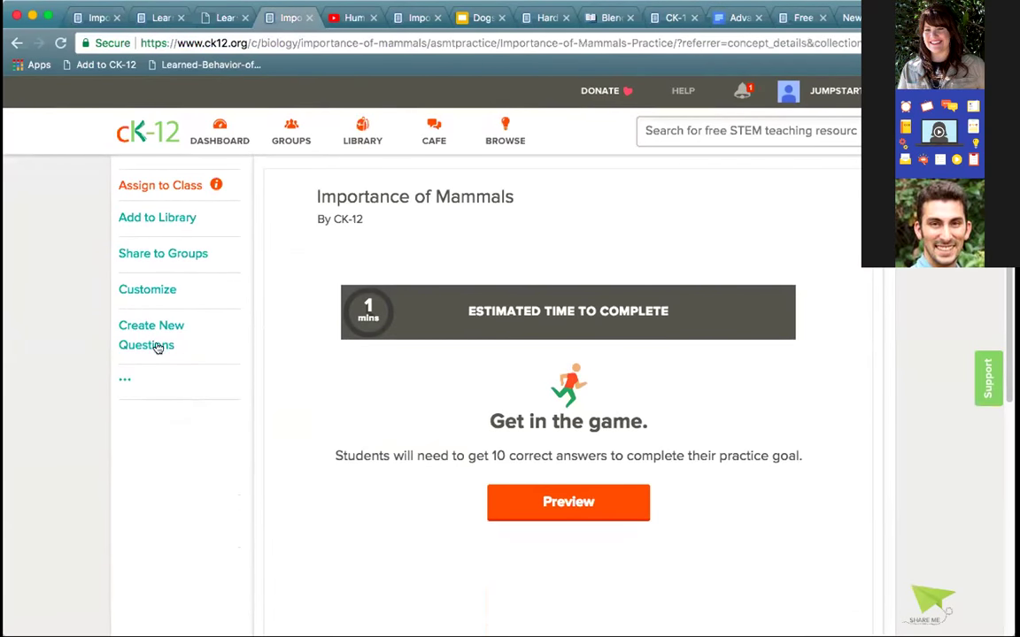
left_click(125, 381)
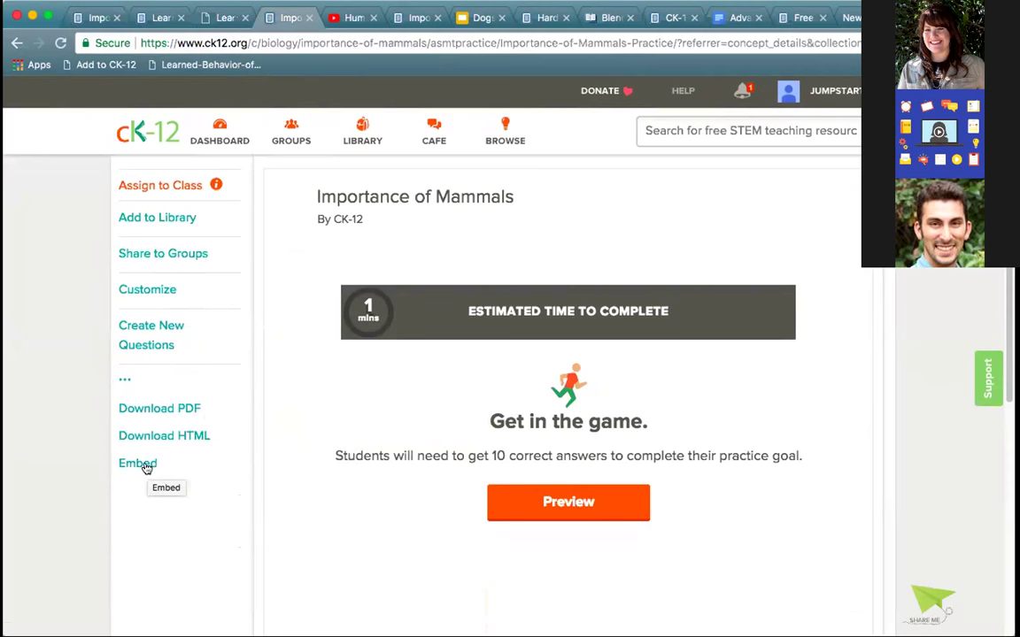
left_click(147, 468)
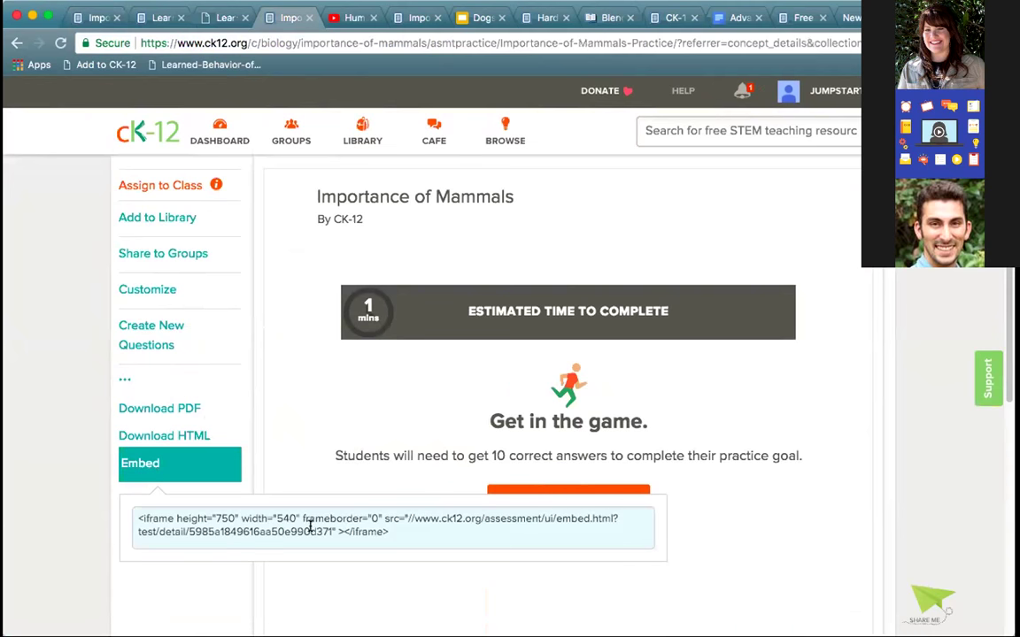
left_click_drag(415, 533, 95, 515)
key("super+c")
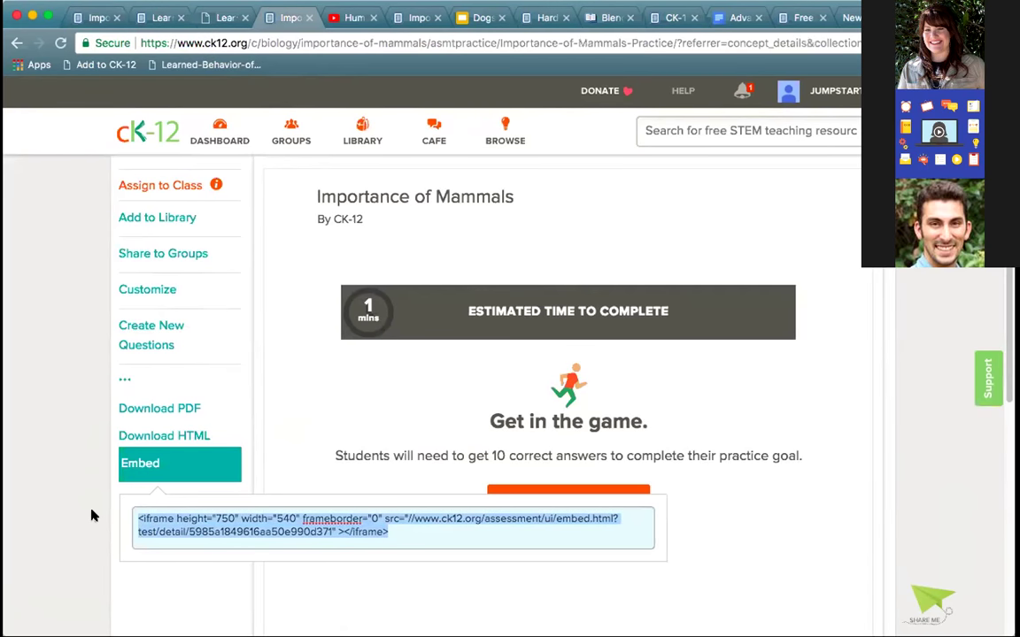
- Embed the copied practice iframe code below the last Review question of "Importance of Mammals - Demo for Dec 12", previewing it before inserting
left_click(92, 18)
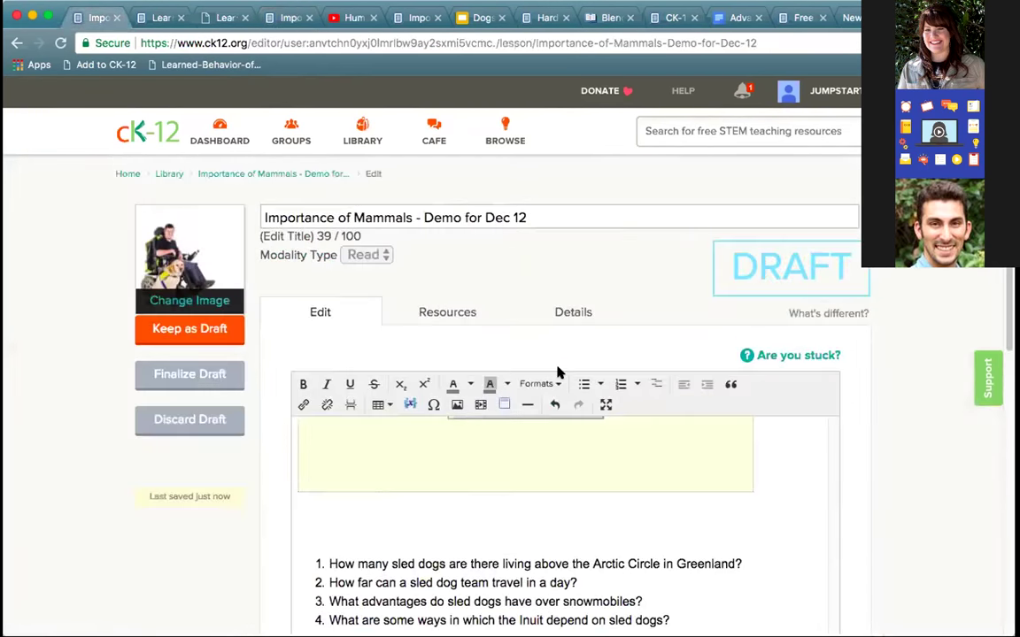
scroll(817, 479, "down", 5)
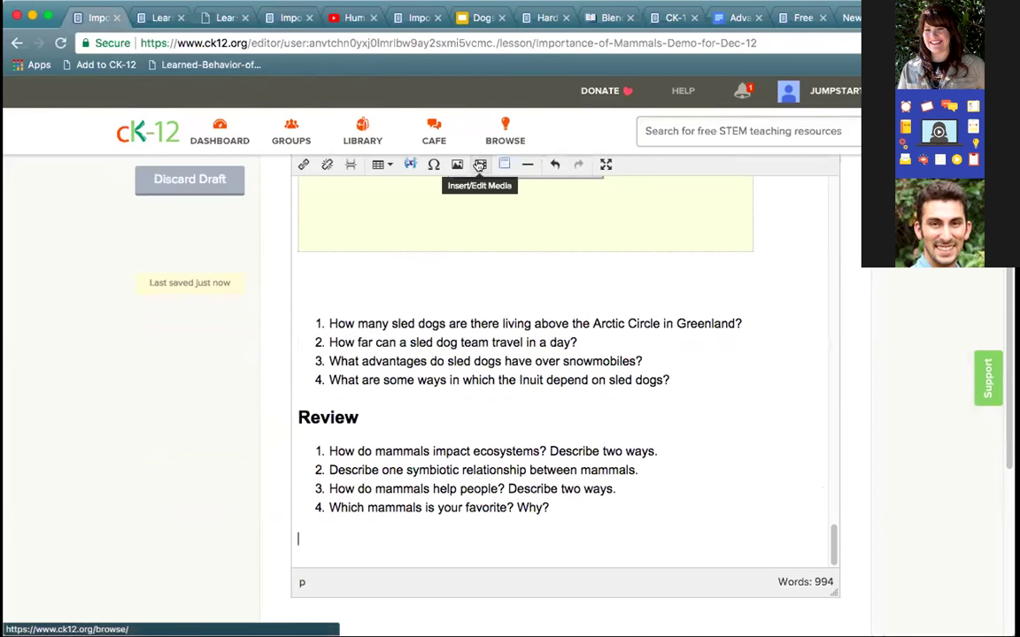
left_click(478, 166)
key("super+v")
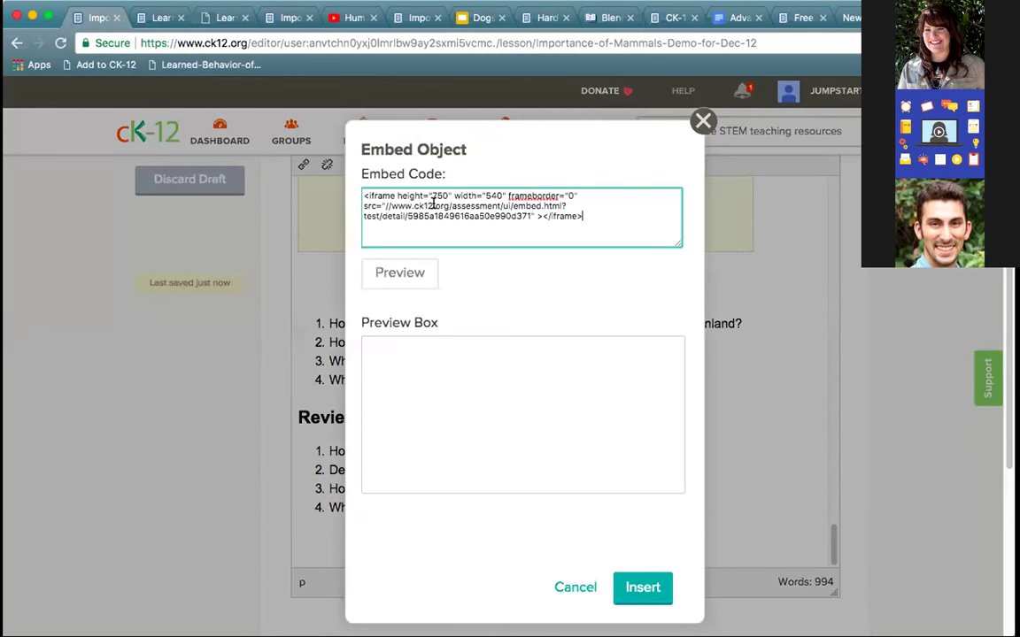
left_click(391, 280)
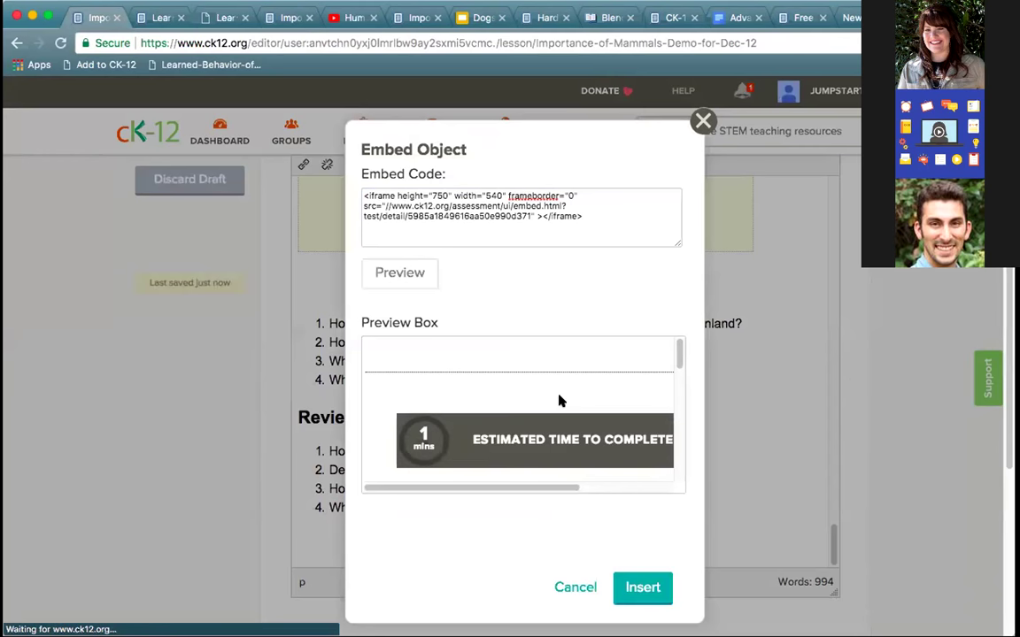
scroll(569, 416, "down", 3)
scroll(569, 416, "down", 2)
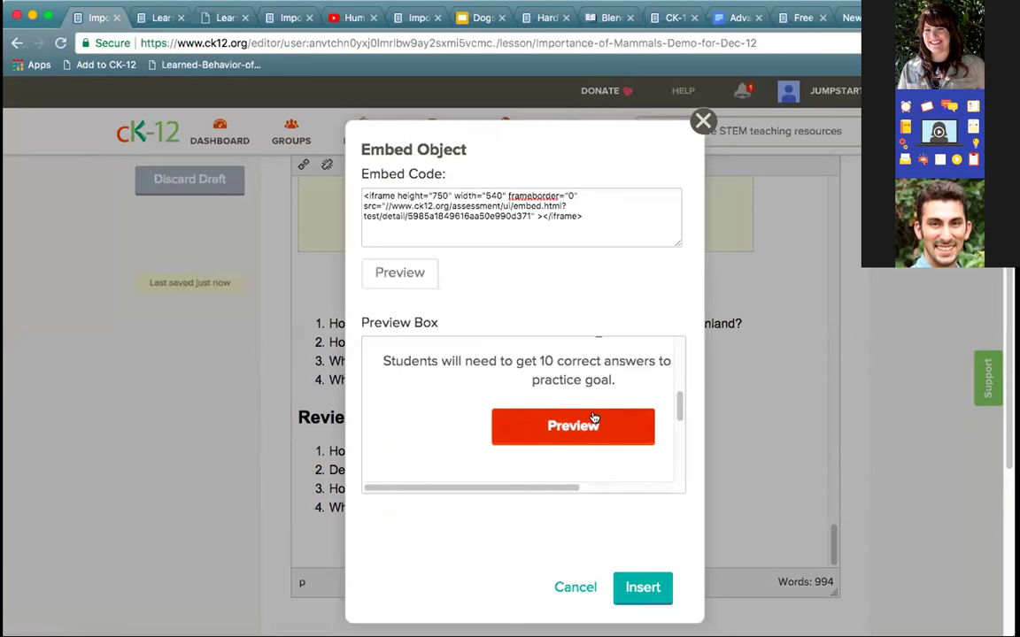
left_click(643, 588)
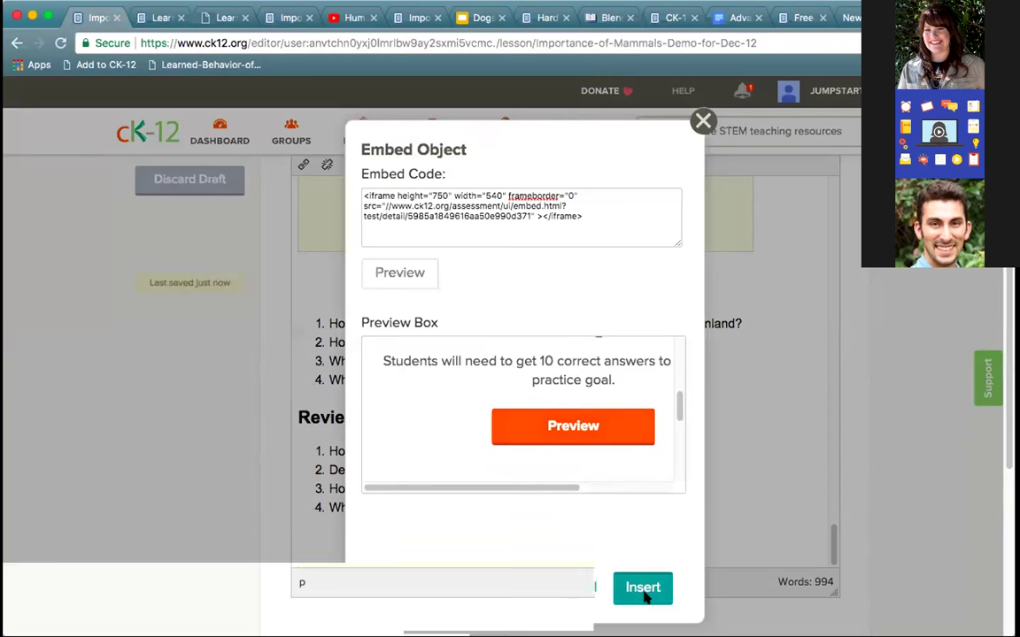
scroll(683, 411, "down", 5)
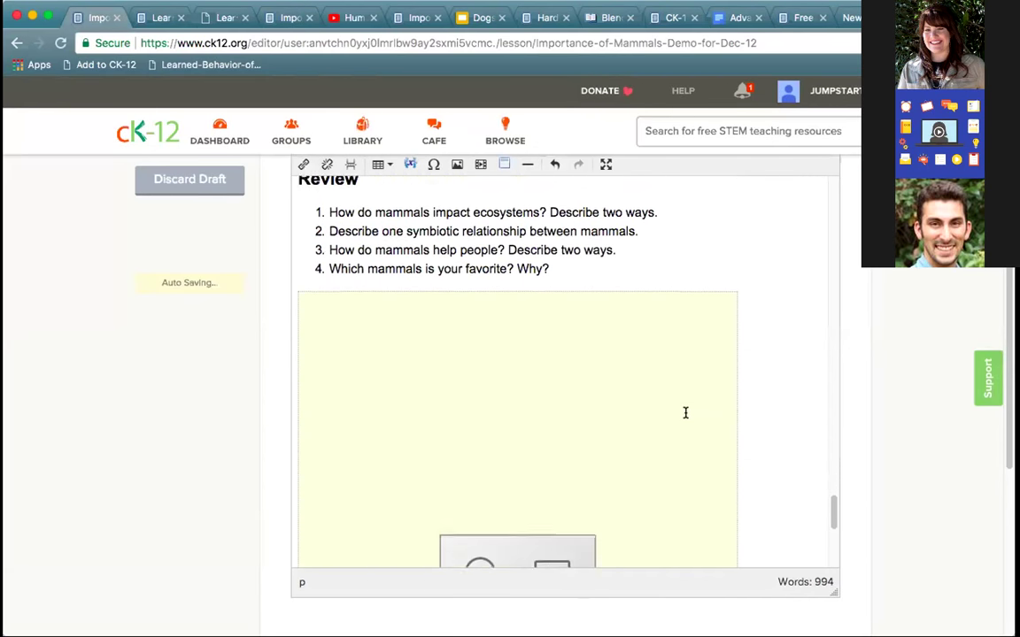
- Remove the blank lines between the embedded Greenland sled dogs video and its numbered questions
scroll(685, 412, "up", 5)
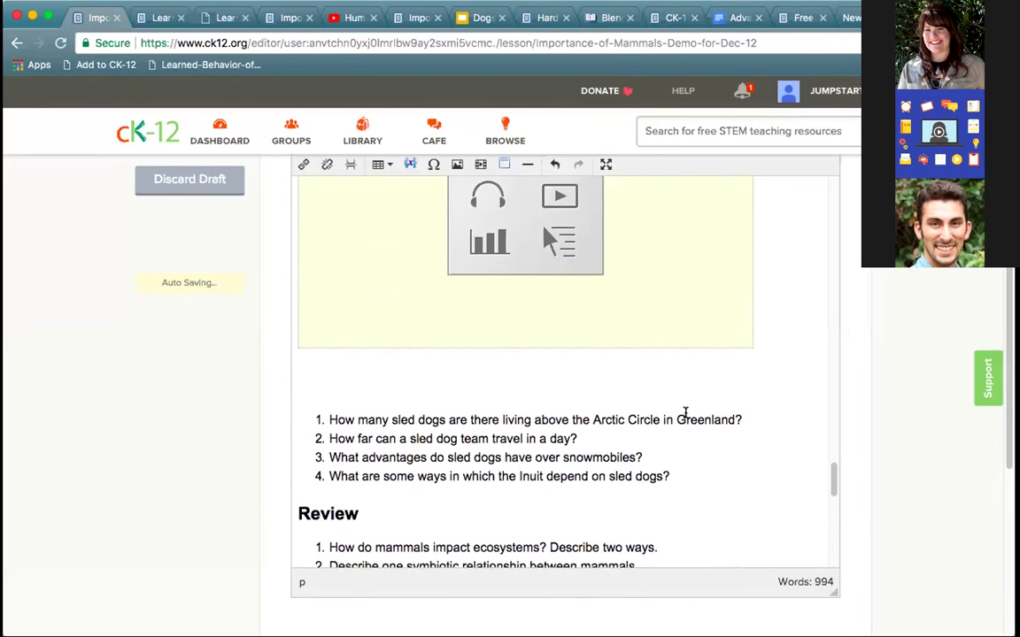
scroll(685, 413, "up", 4)
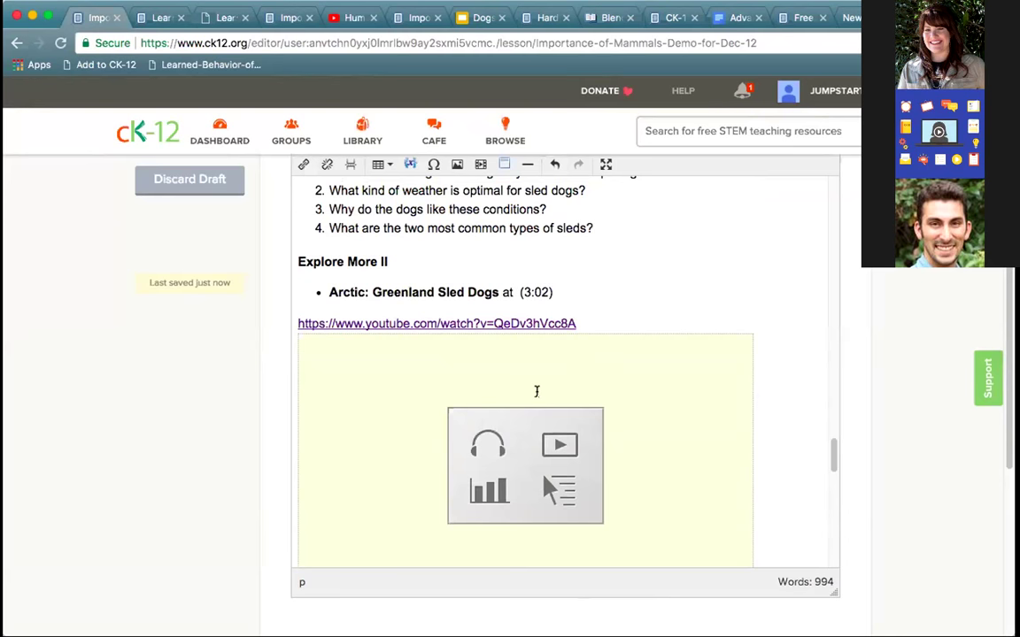
scroll(538, 391, "down", 8)
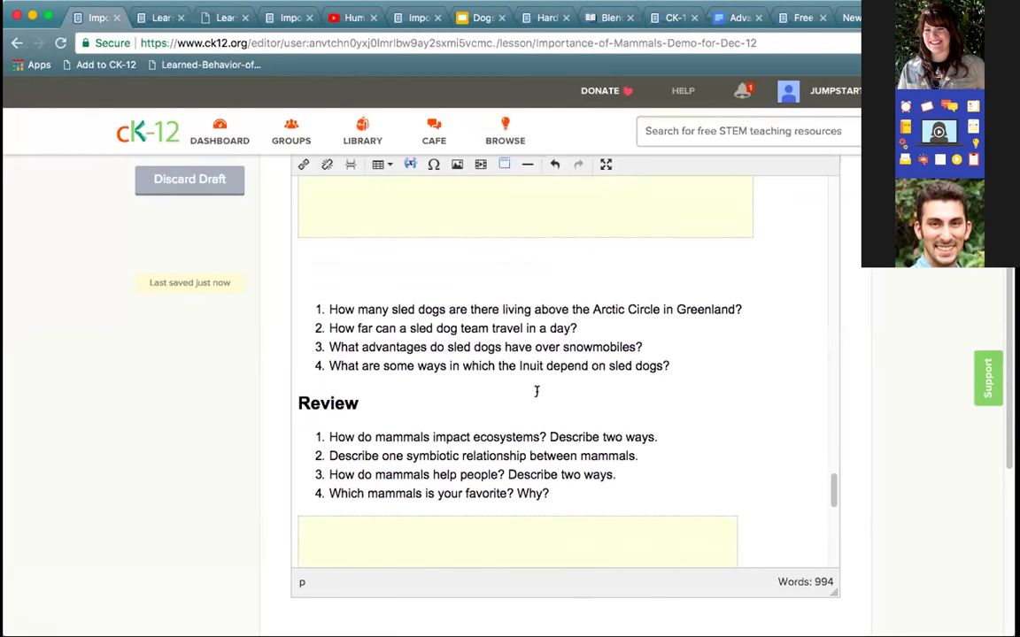
scroll(681, 487, "up", 1)
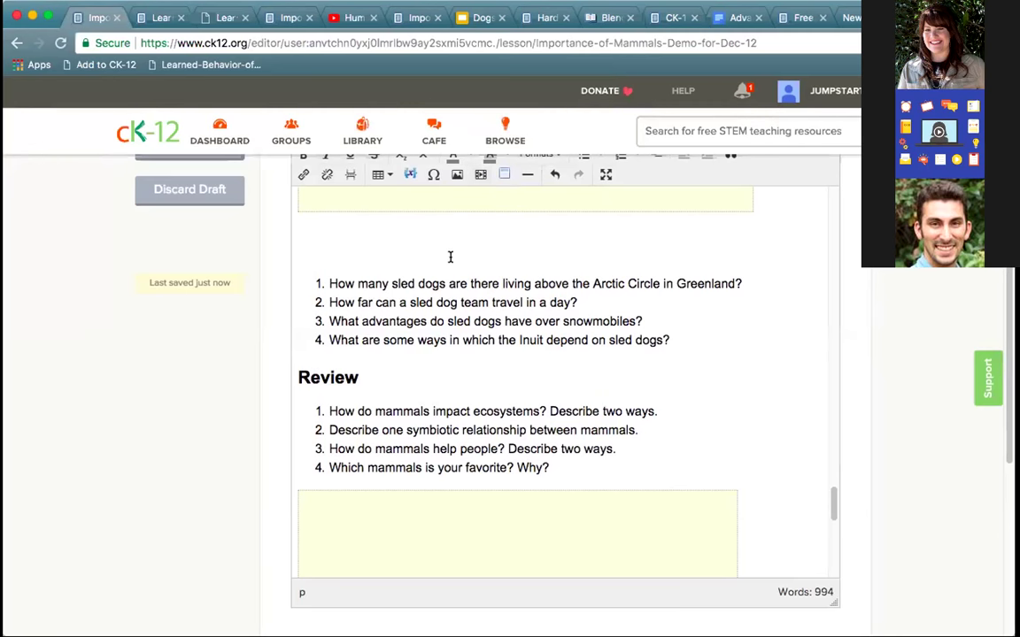
key("BackSpace")
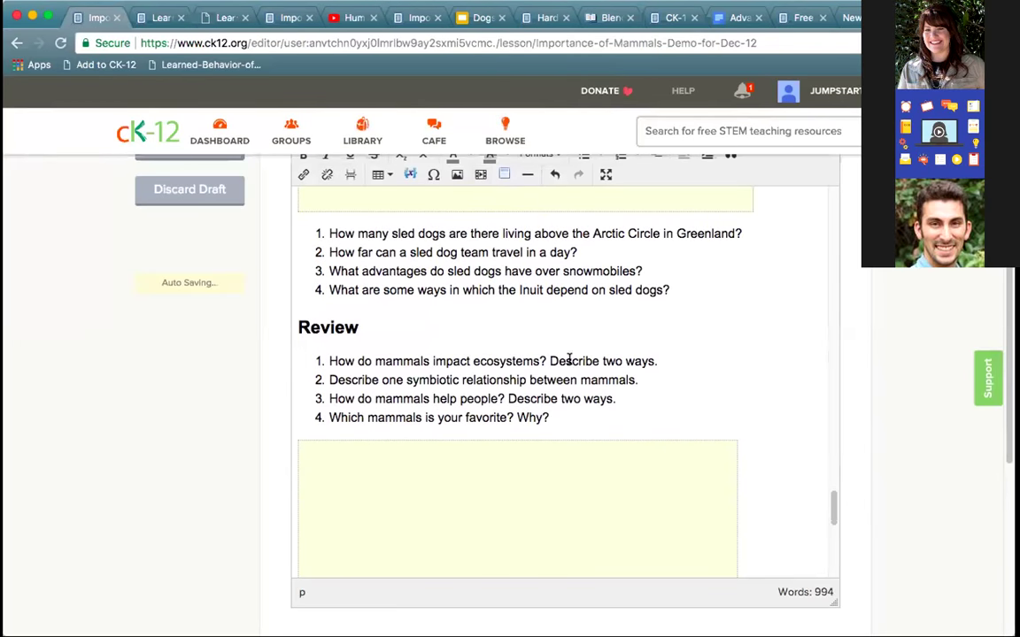
- Add the line "What animals are you familiar with?" below the Explore More introduction, with an empty paragraph after it
scroll(576, 364, "up", 10)
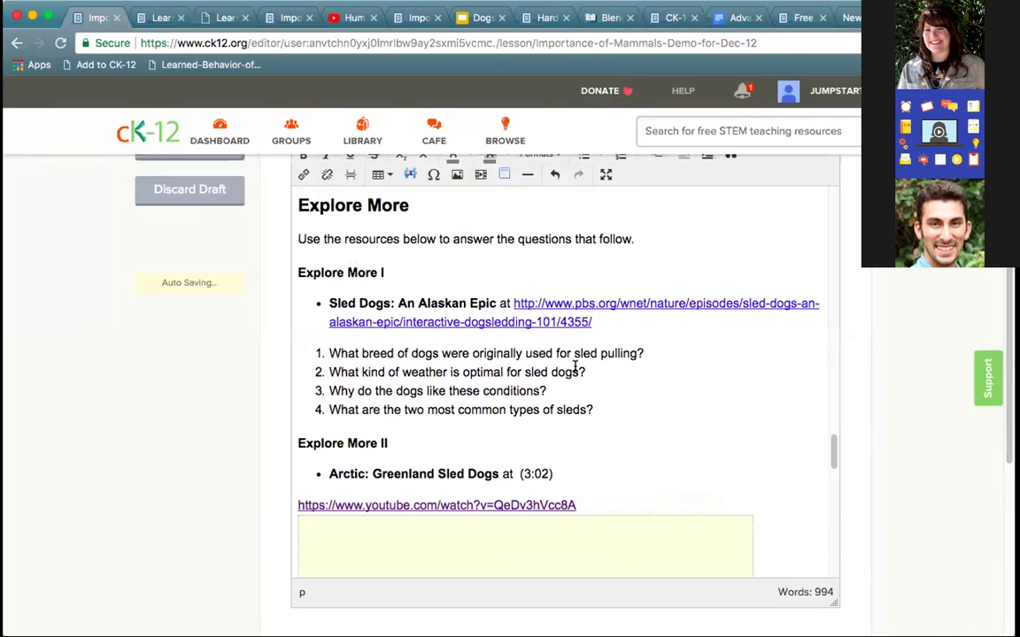
scroll(575, 366, "up", 2)
left_click(659, 342)
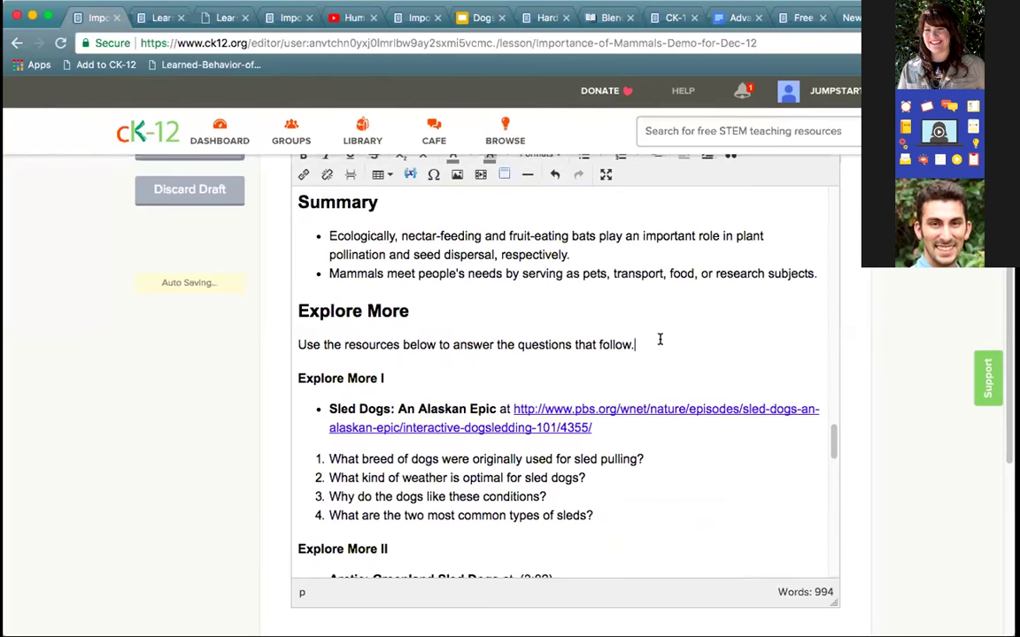
key("Return")
key("Return")
key("Up")
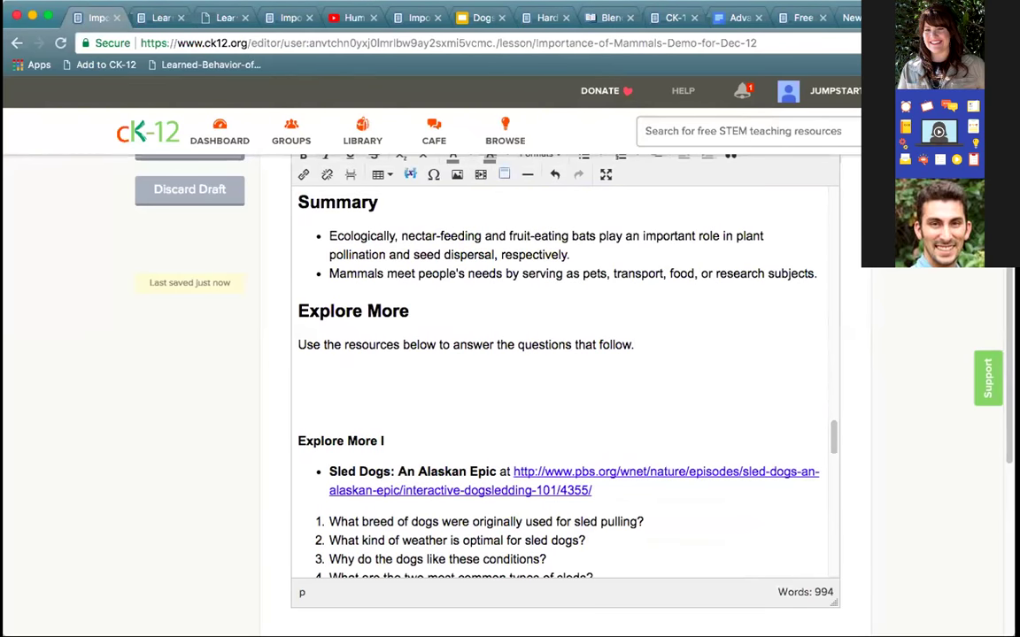
type("What animal")
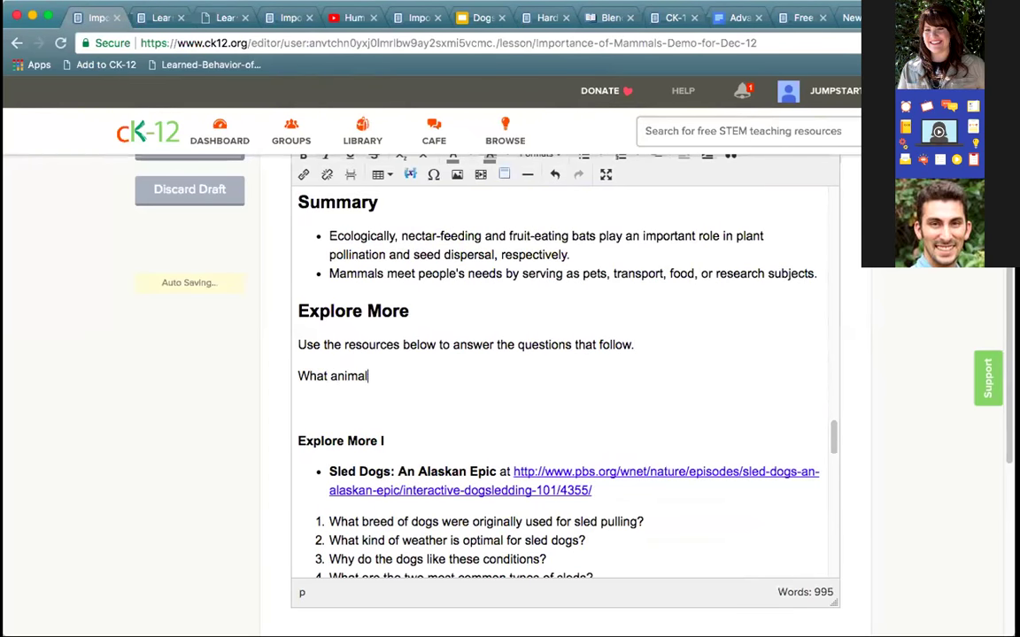
type("s are you familiar with?")
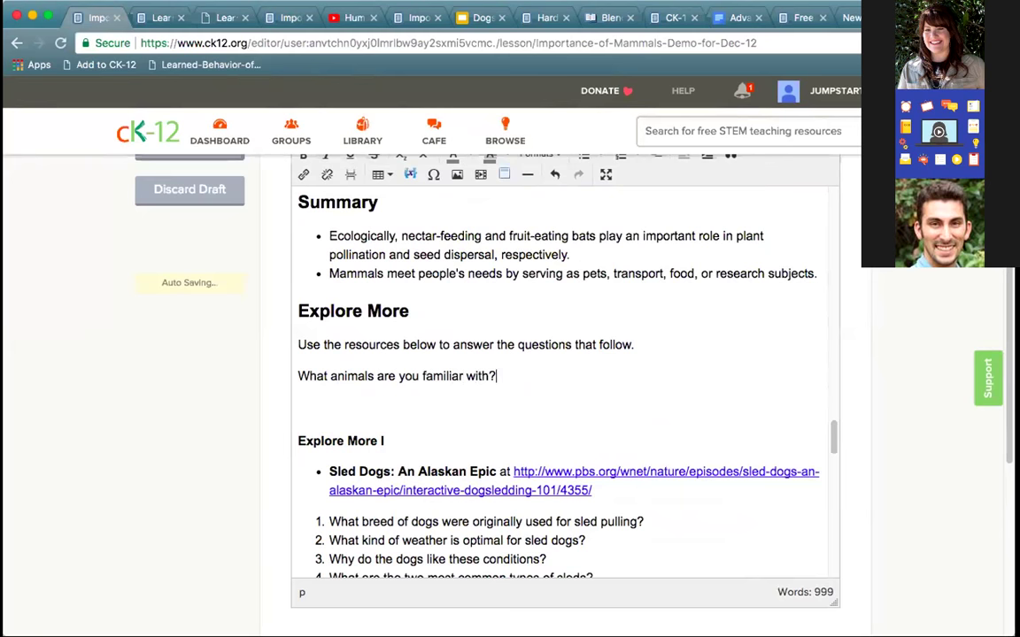
key("Return")
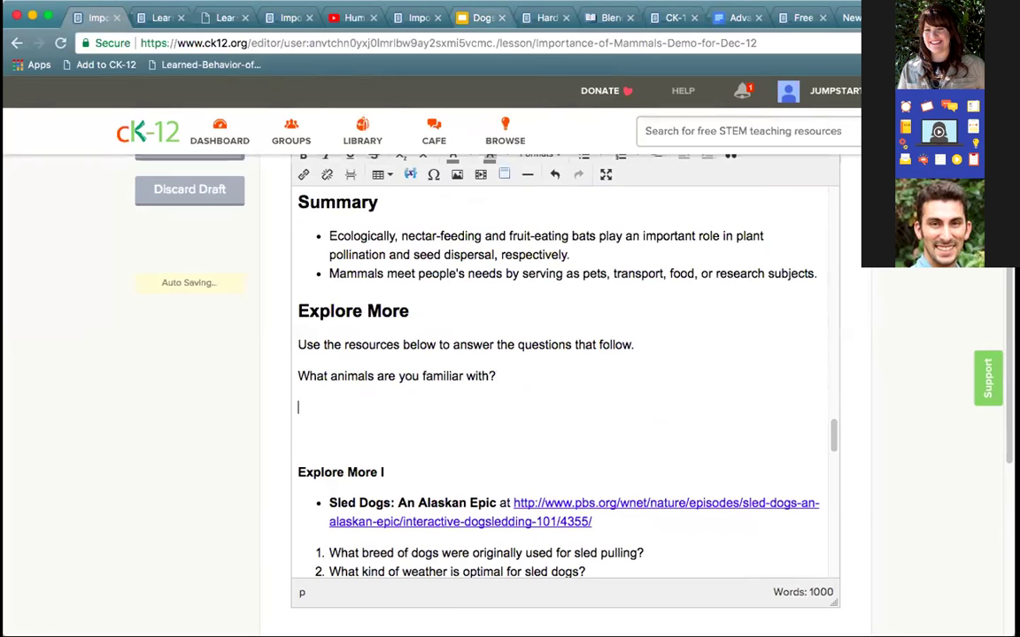
- Switch to the "Dogs of CK-12" Google Slides presentation and copy its embed code from the publish-to-web settings
left_click(479, 18)
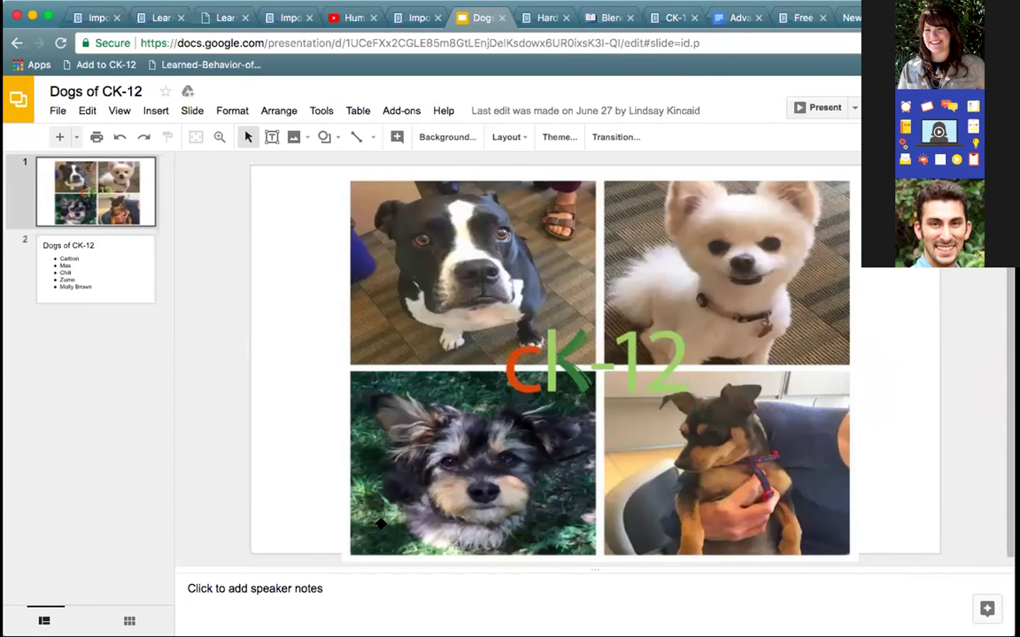
left_click(58, 112)
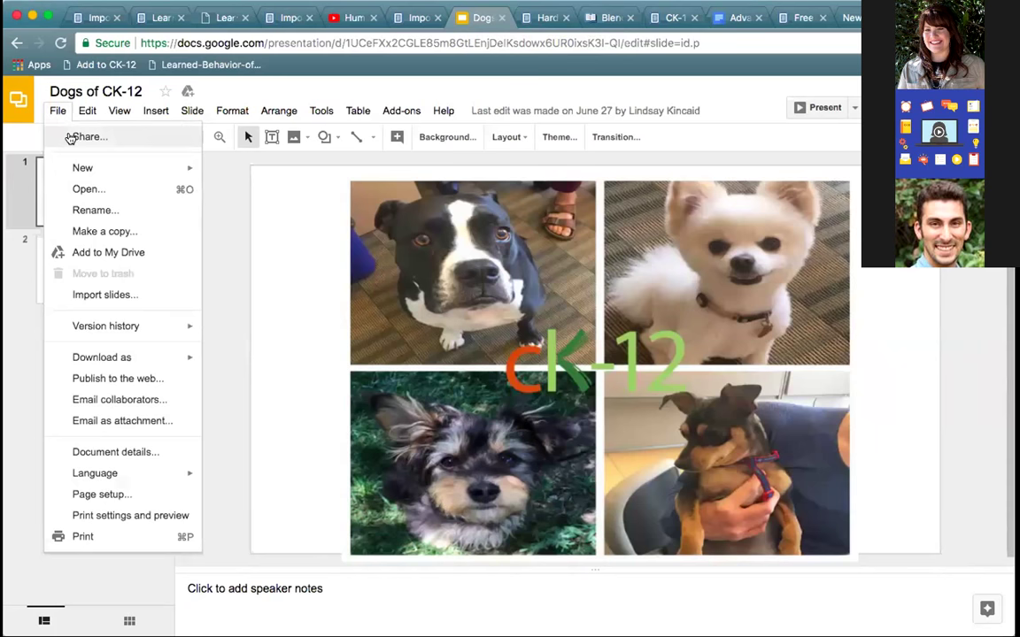
left_click(113, 379)
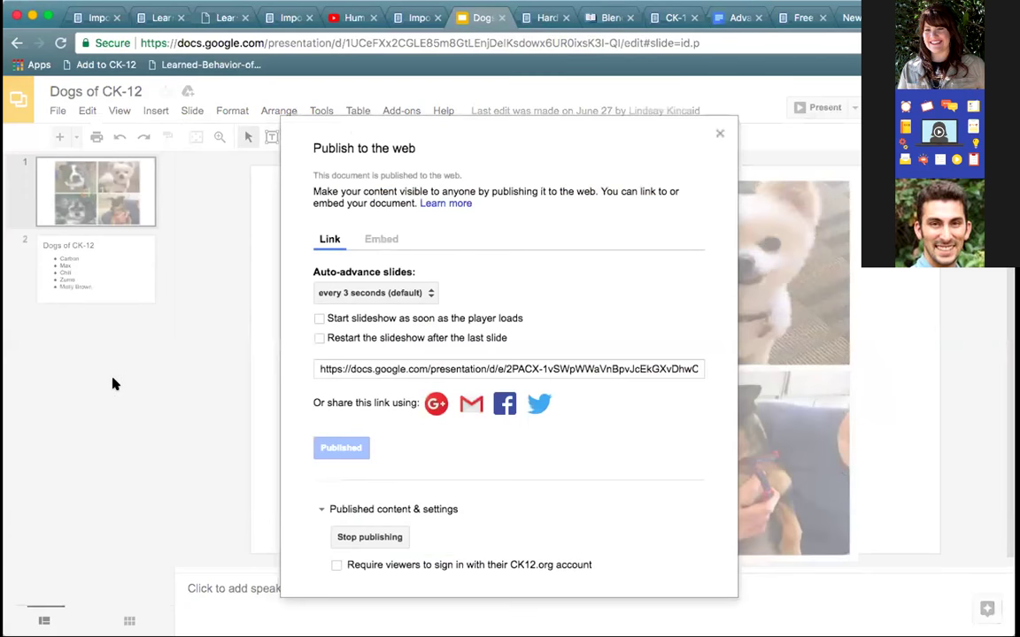
left_click(381, 241)
left_click(320, 372)
left_click(316, 373)
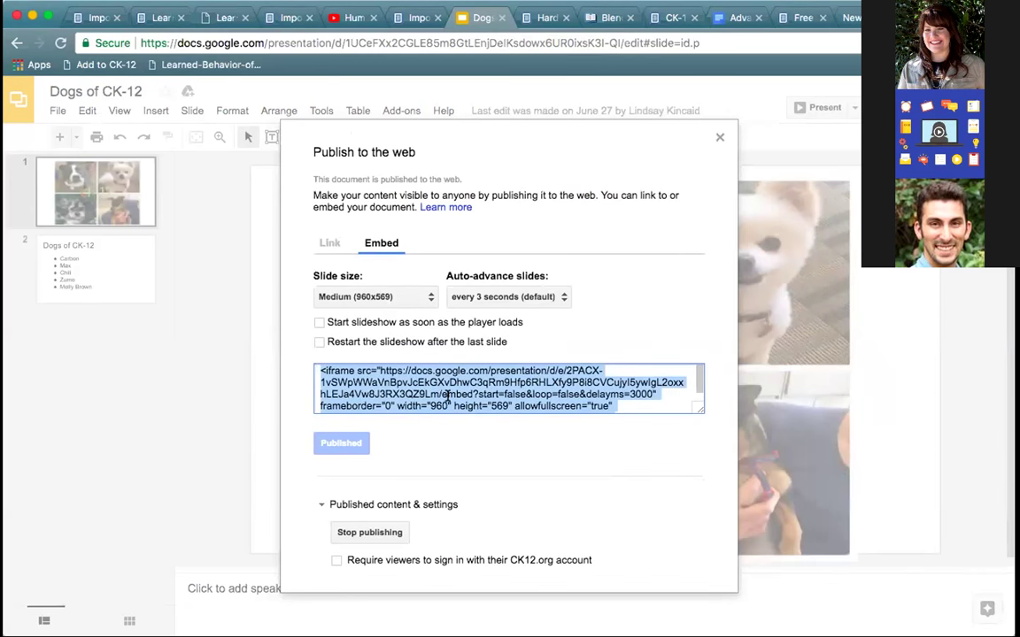
- Return to the CK-12 editor and embed the copied slideshow code below "What animals are you familiar with?", previewing it before inserting
key("super+1")
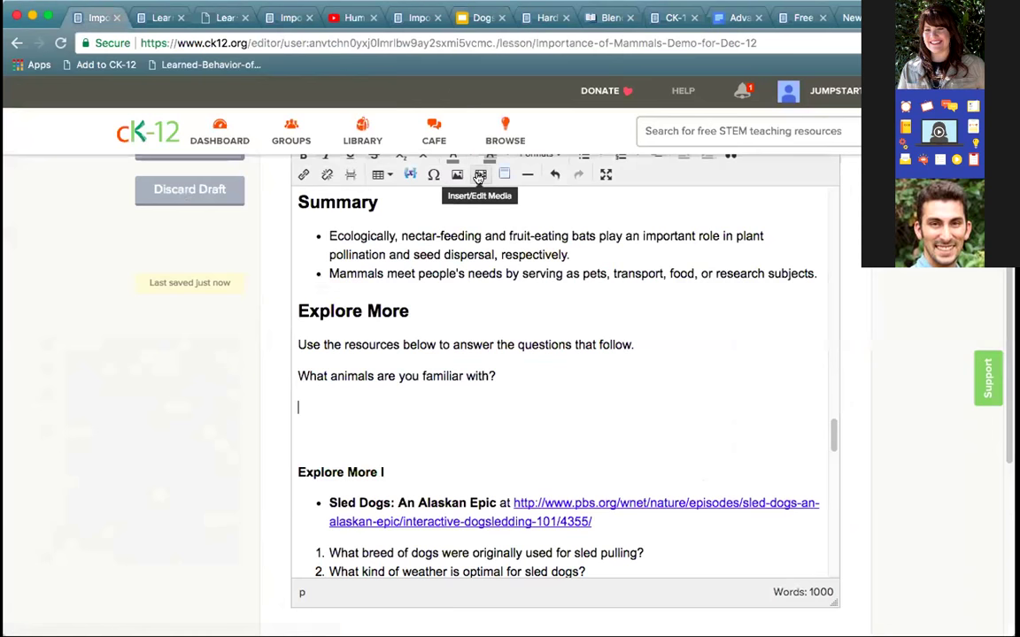
left_click(479, 175)
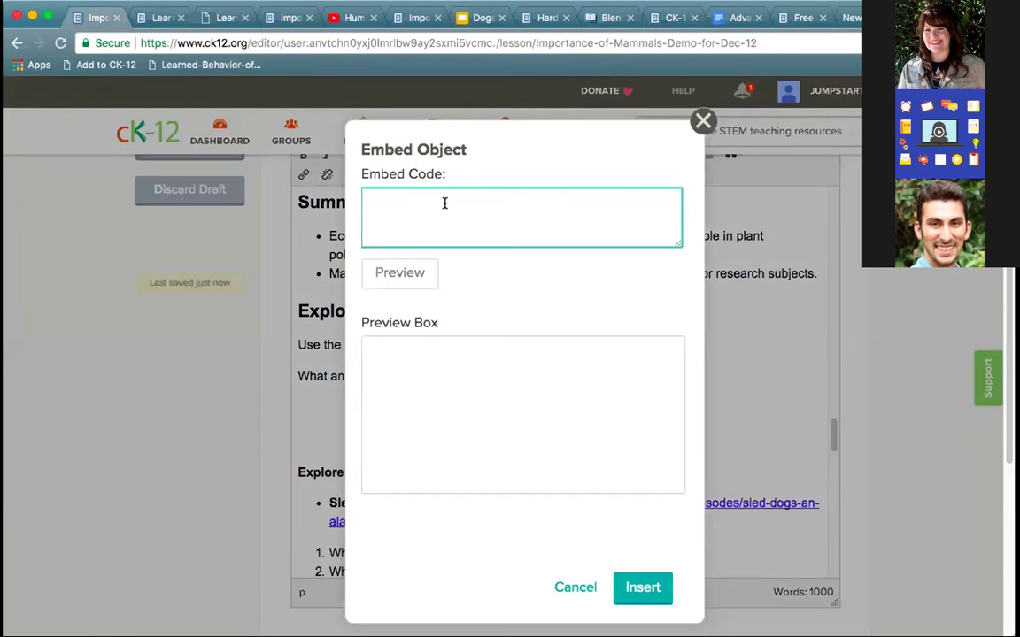
type("<iframe src=\"https://docs.google.com/presentation/d/e/2PACX-1vSWpWWaVnBpvJEkGXvDhwC3qRm9Hfp6RHLXfy9P8I8CVCujyl5ywIgL2oxxhLEJa4Vw8J3RX3QZ9Lm/embed?start=false&loop=false&delayms=3000\" frameborder=\"0\" width=\"960\" height=\"569\" allowfullscreen=\"true\" mozallowfullscreen=\"true\" webkitallowfullscreen=\"true\"></iframe>")
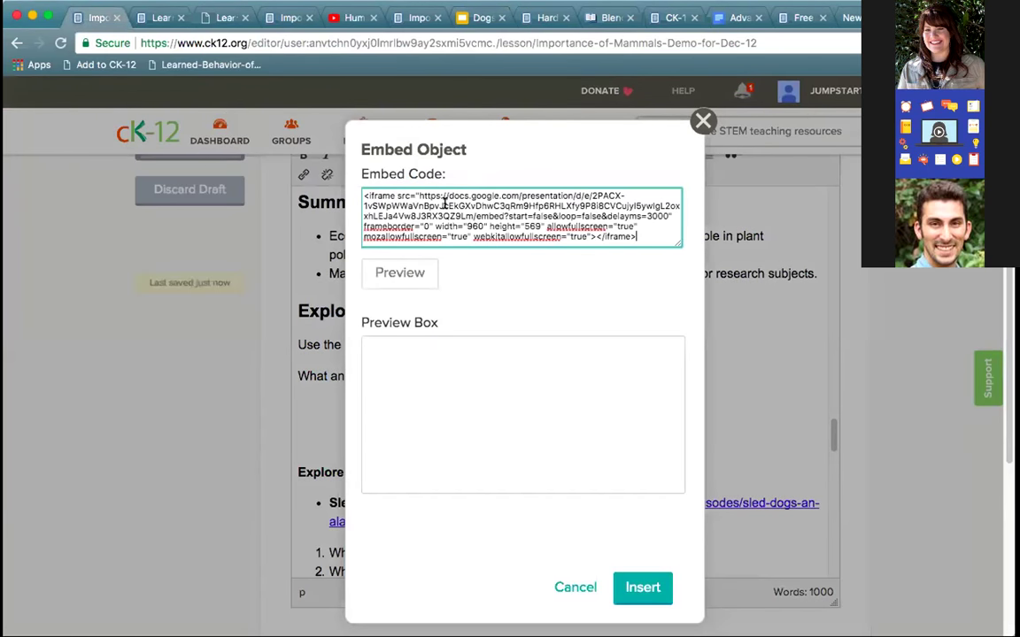
left_click(403, 276)
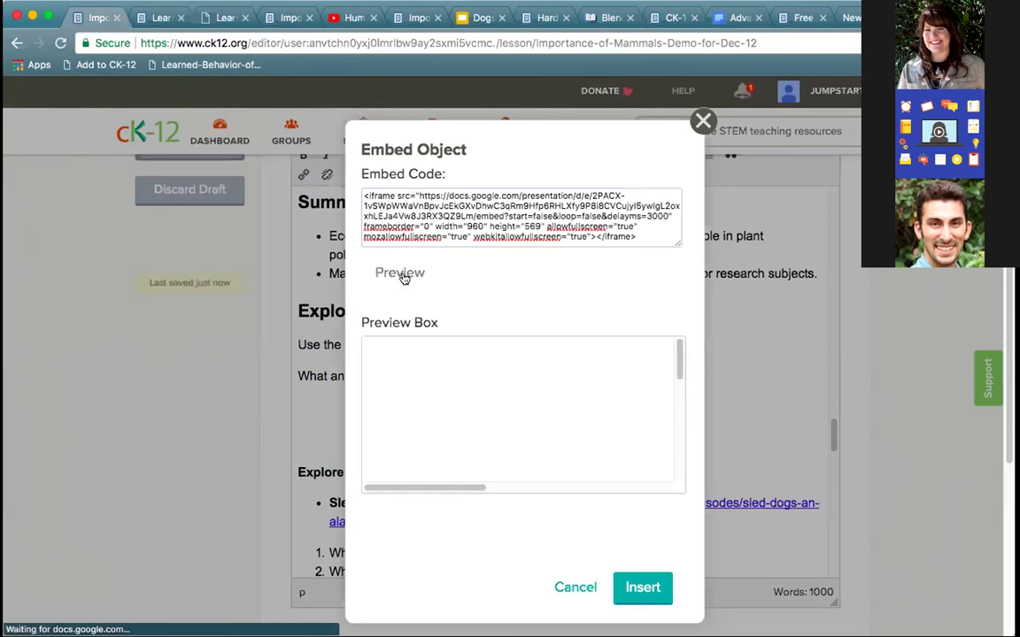
left_click(654, 588)
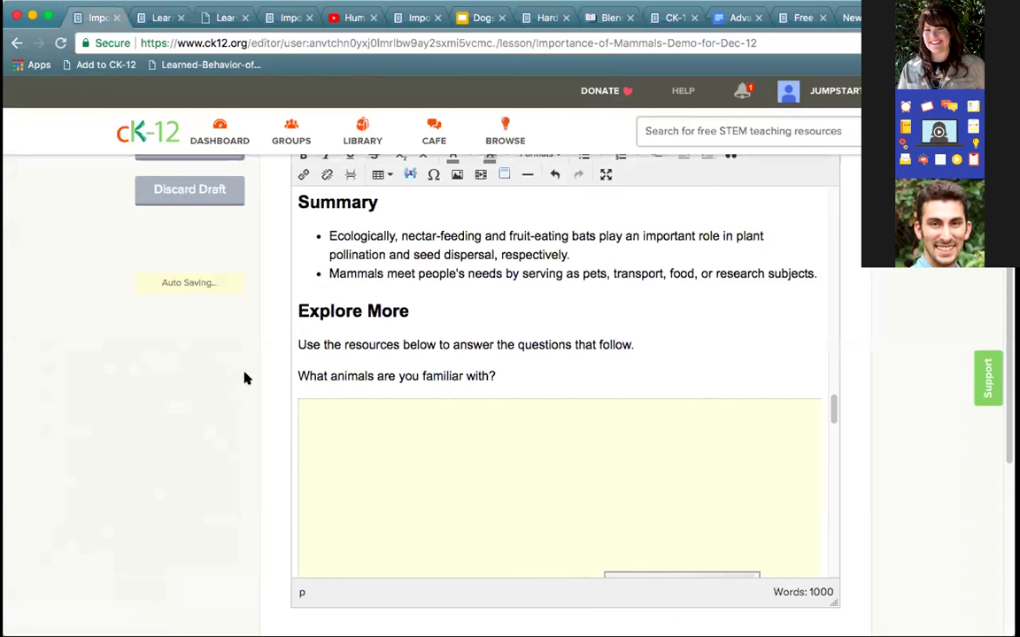
- Finalize the draft of "Importance of Mammals - Demo for Dec 12"
scroll(188, 376, "up", 3)
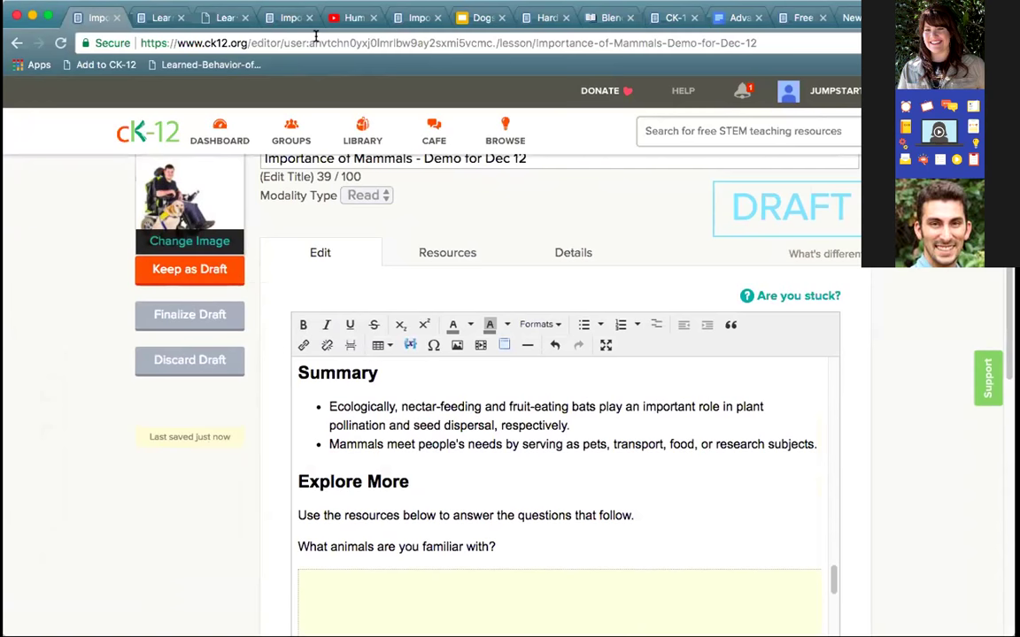
left_click(217, 318)
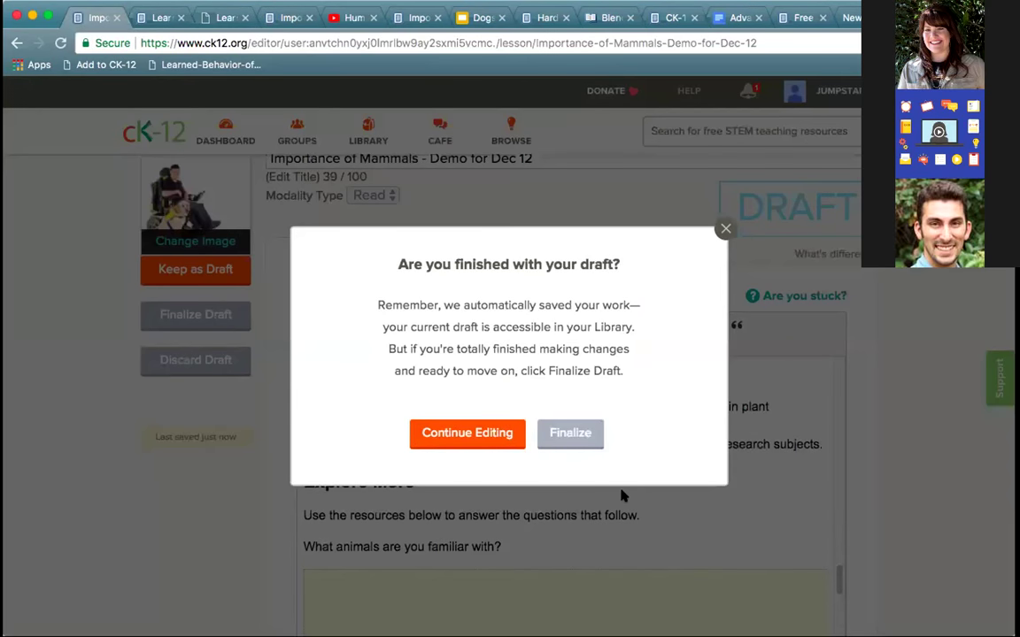
left_click(581, 442)
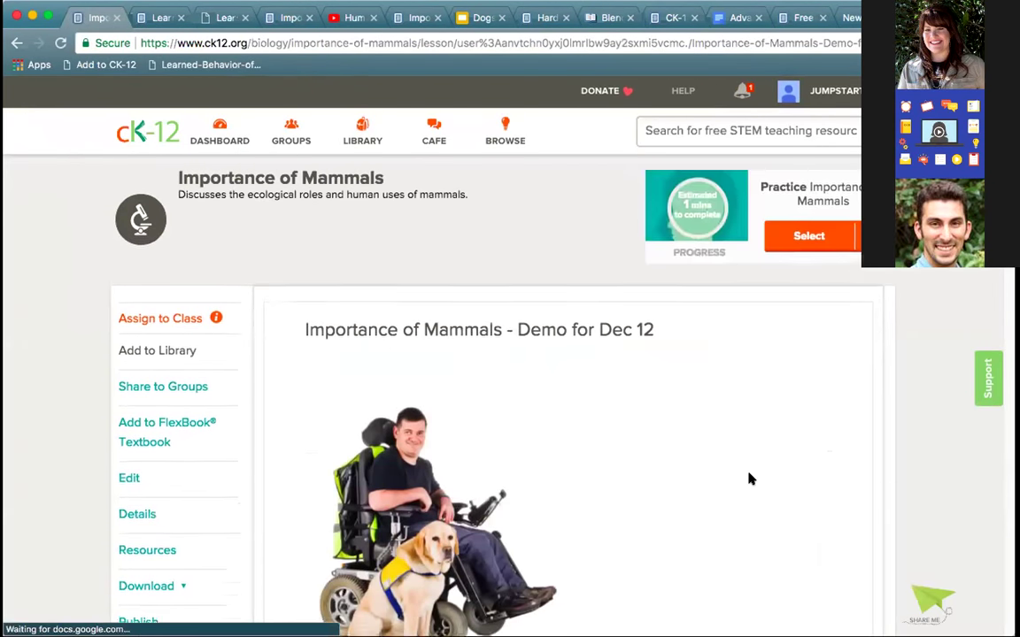
- Review the finalized reading down to Explore More II, advancing the embedded dog slideshow to its second slide
scroll(749, 478, "down", 2)
scroll(749, 478, "down", 6)
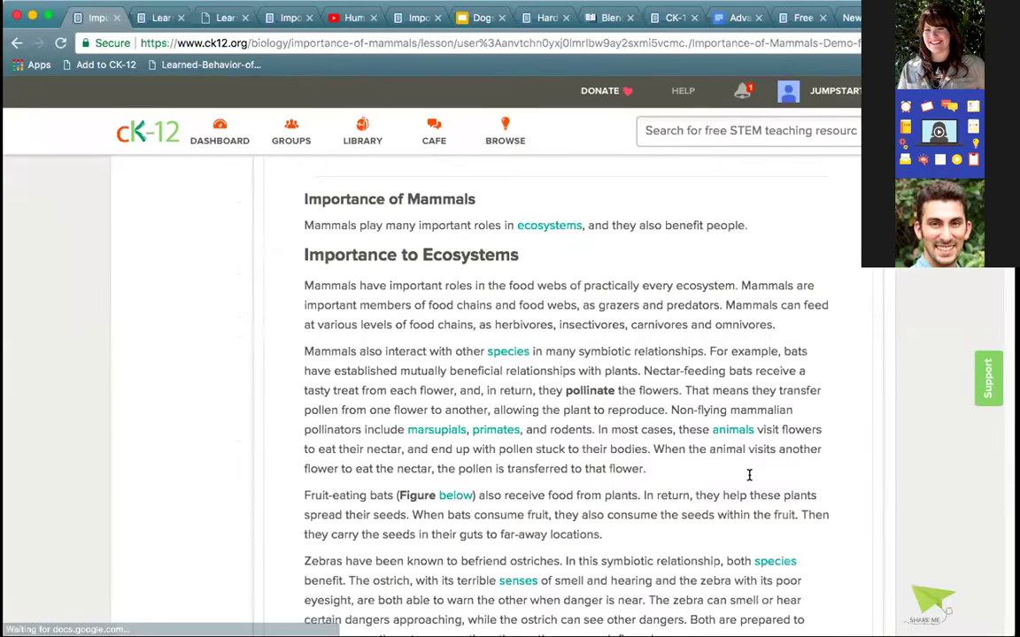
scroll(749, 475, "down", 6)
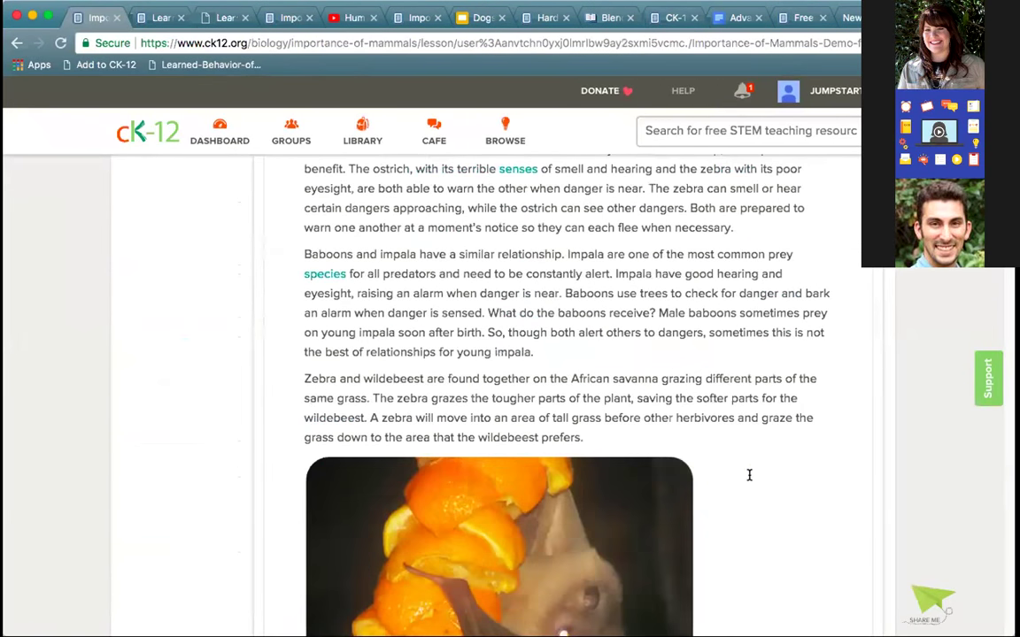
scroll(749, 476, "down", 10)
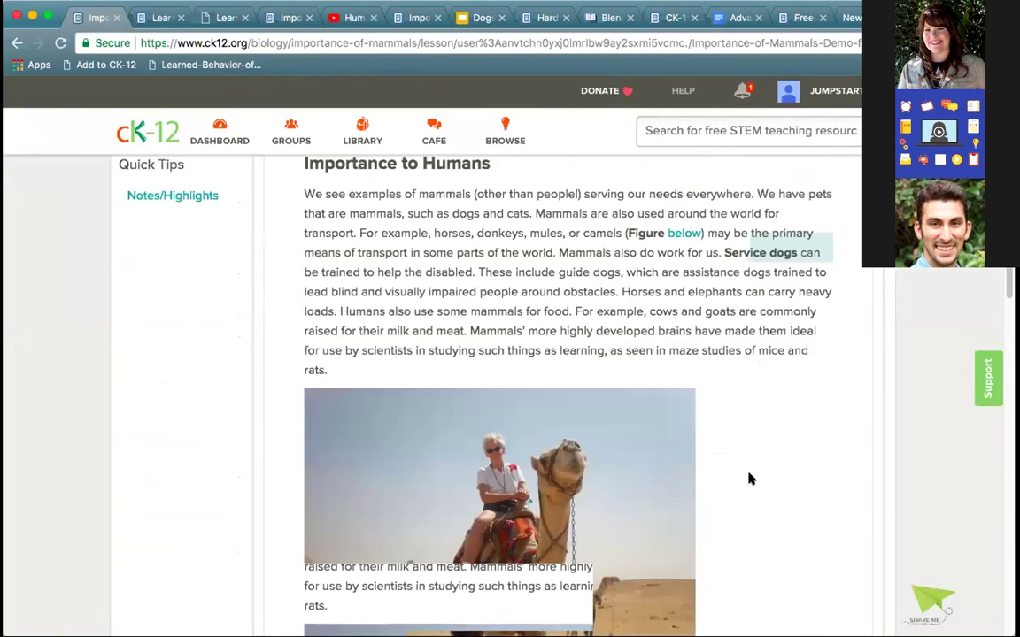
scroll(749, 478, "down", 6)
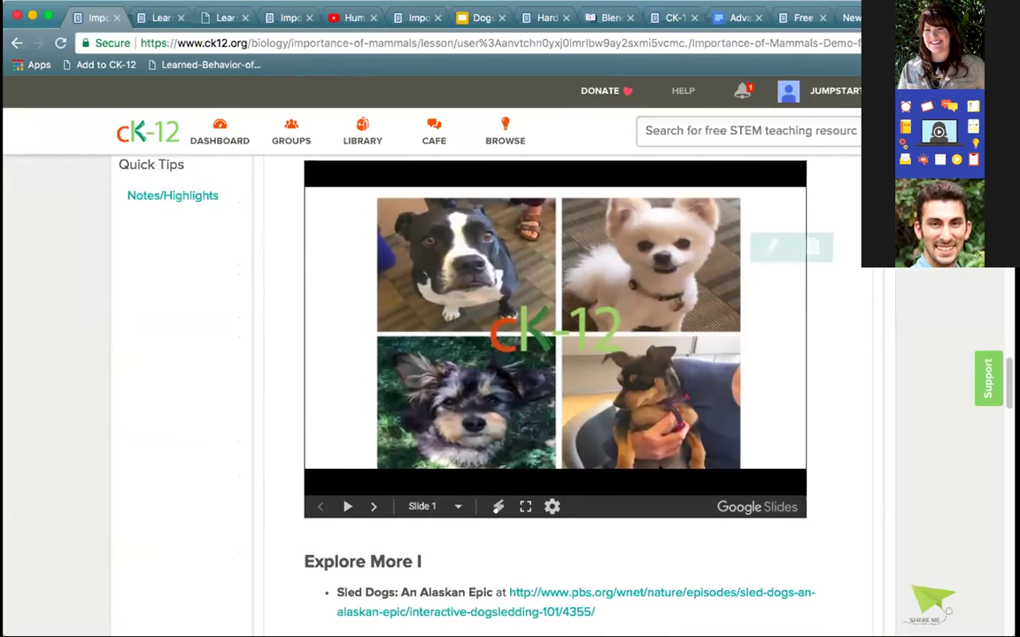
left_click(373, 508)
scroll(781, 556, "down", 4)
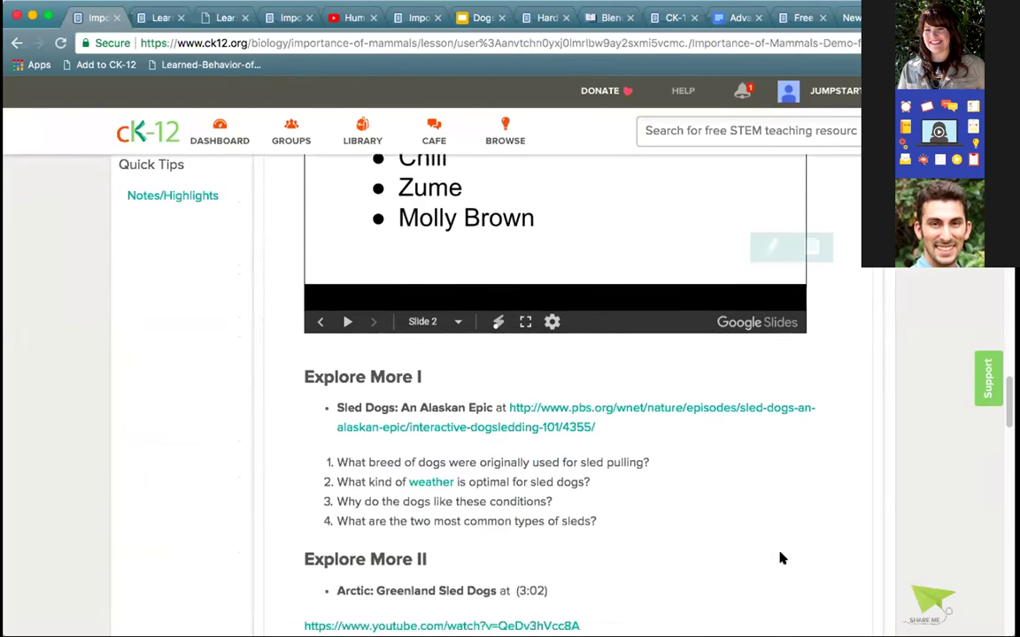
- Review the rest of the finalized reading, from the embedded sled dog video to the practice preview, and return to the body text
scroll(781, 558, "down", 3)
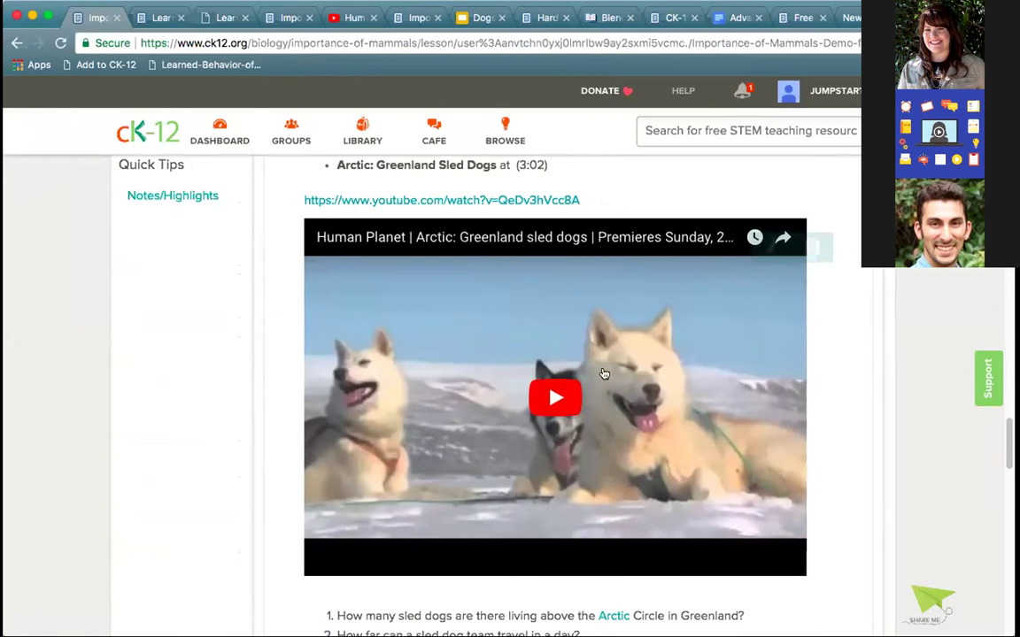
scroll(639, 440, "down", 7)
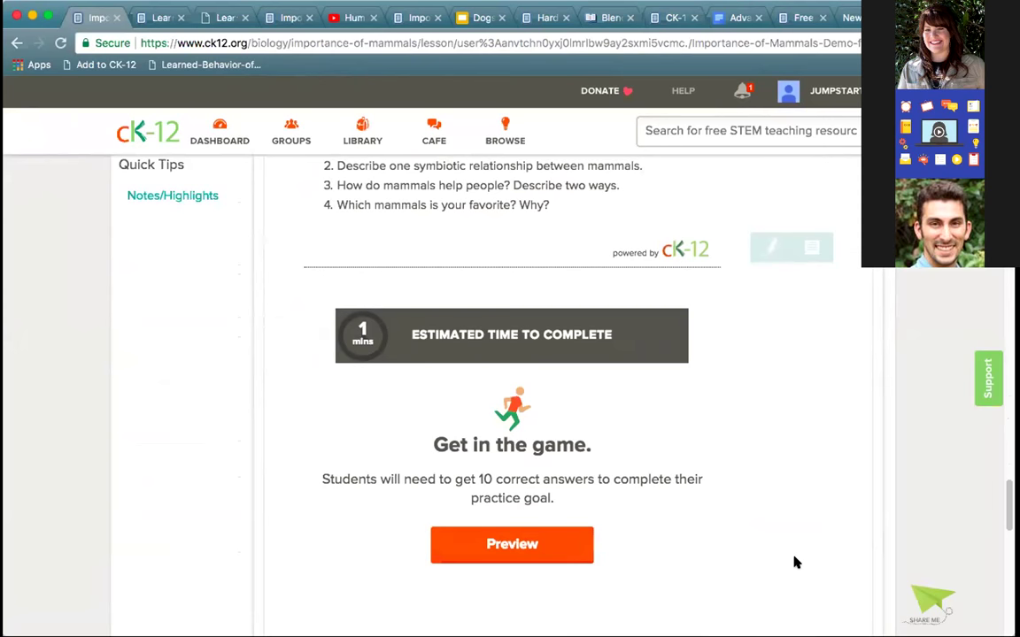
scroll(794, 562, "up", 15)
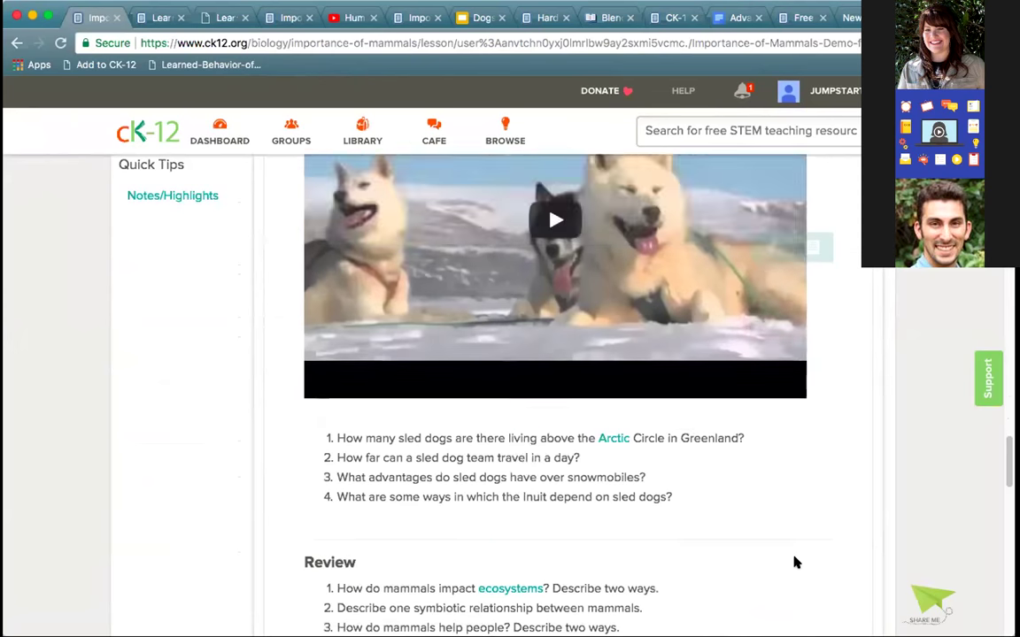
scroll(794, 562, "up", 2)
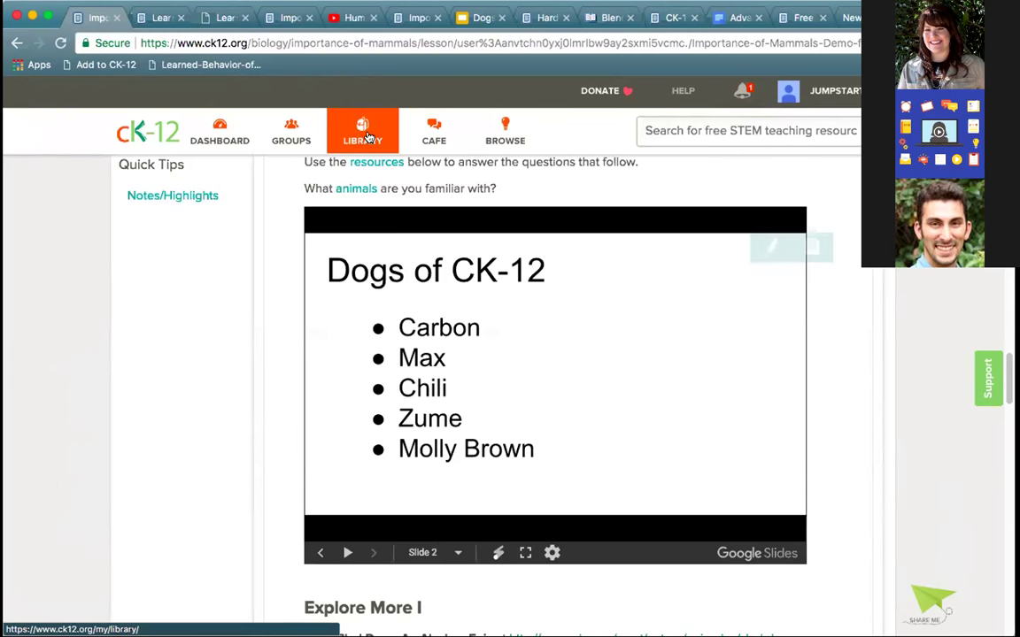
scroll(330, 324, "up", 10)
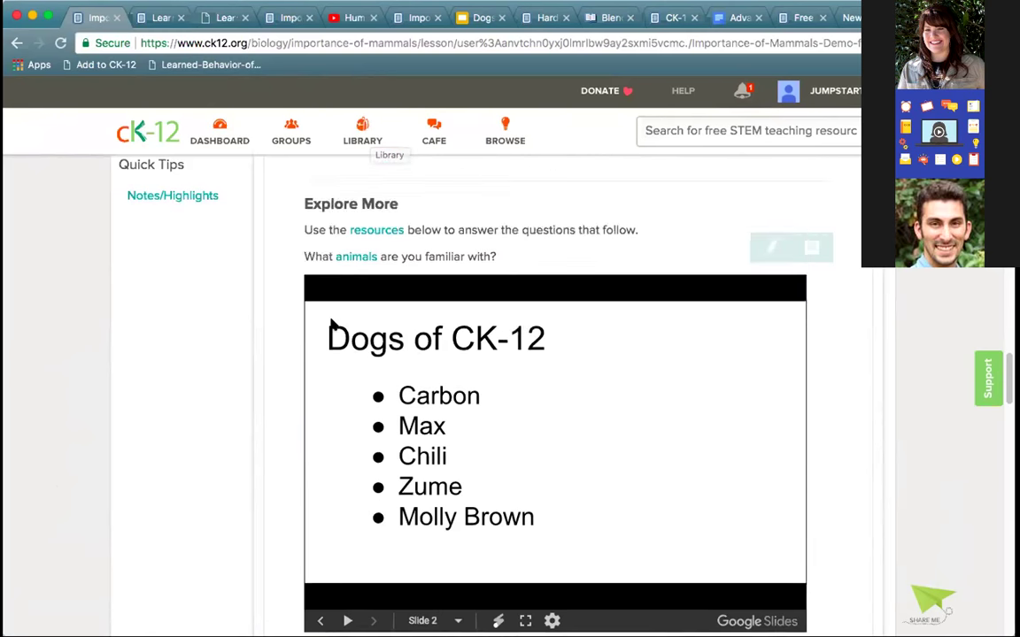
scroll(330, 324, "up", 15)
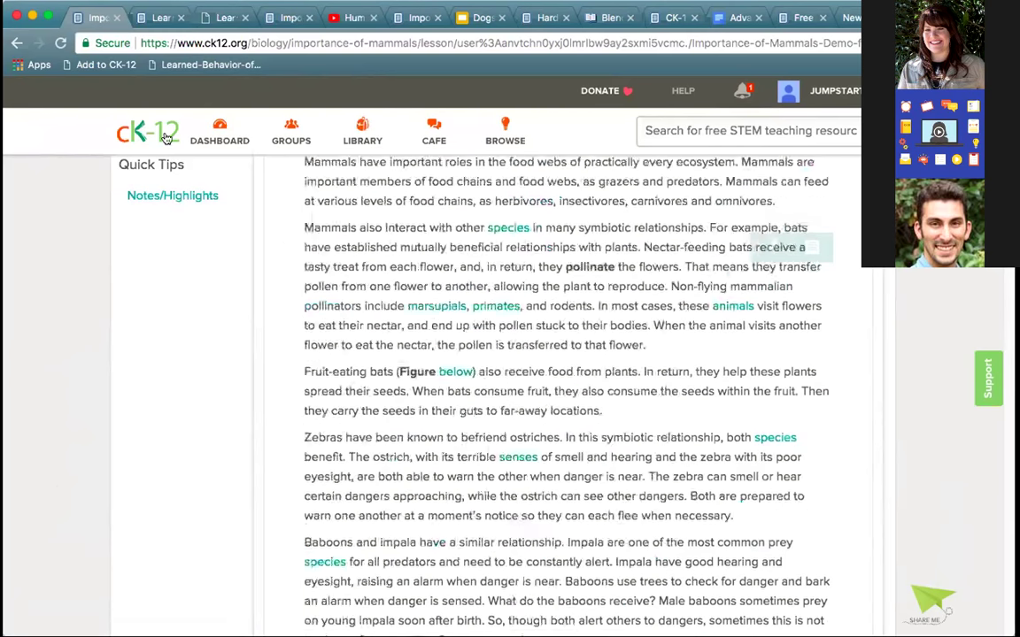
- Go to the CK-12 home page and expand My Subjects to show all subjects, looking through the math, science and English lists
left_click(145, 133)
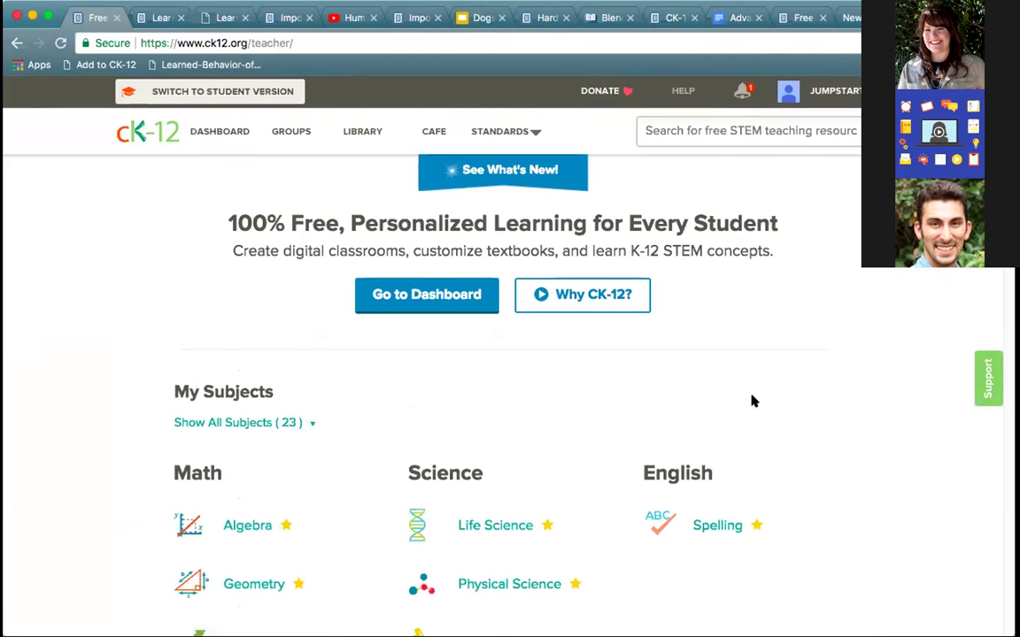
scroll(751, 401, "down", 2)
scroll(752, 401, "down", 2)
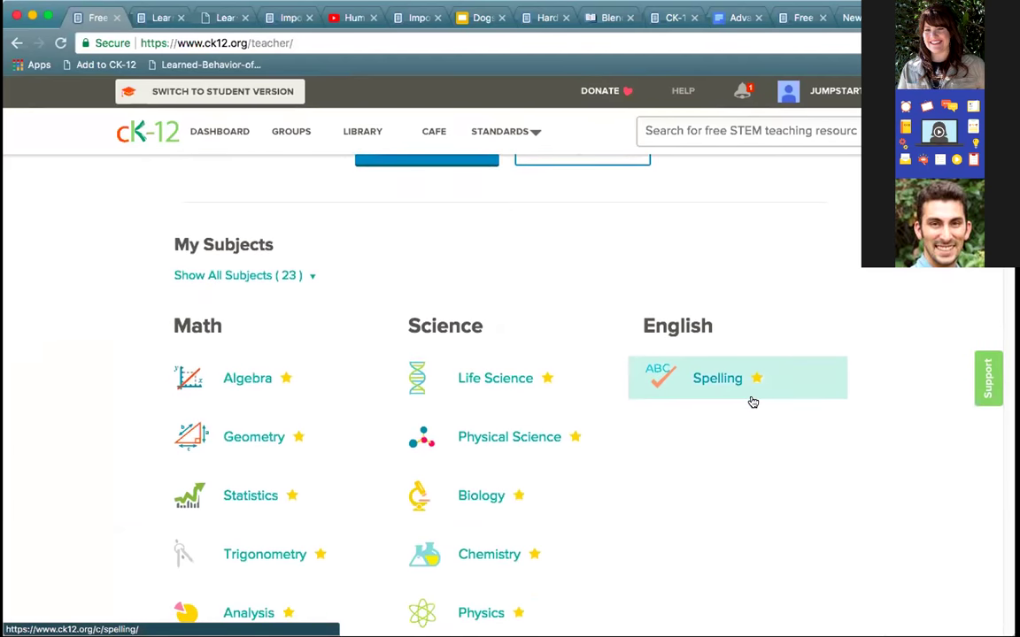
scroll(660, 489, "down", 1)
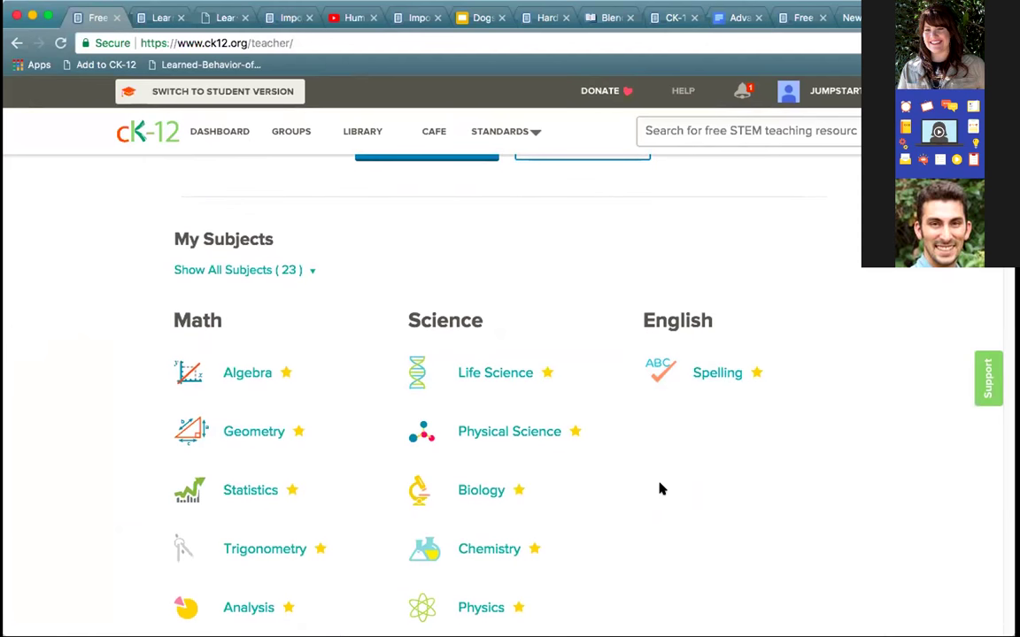
scroll(660, 488, "down", 2)
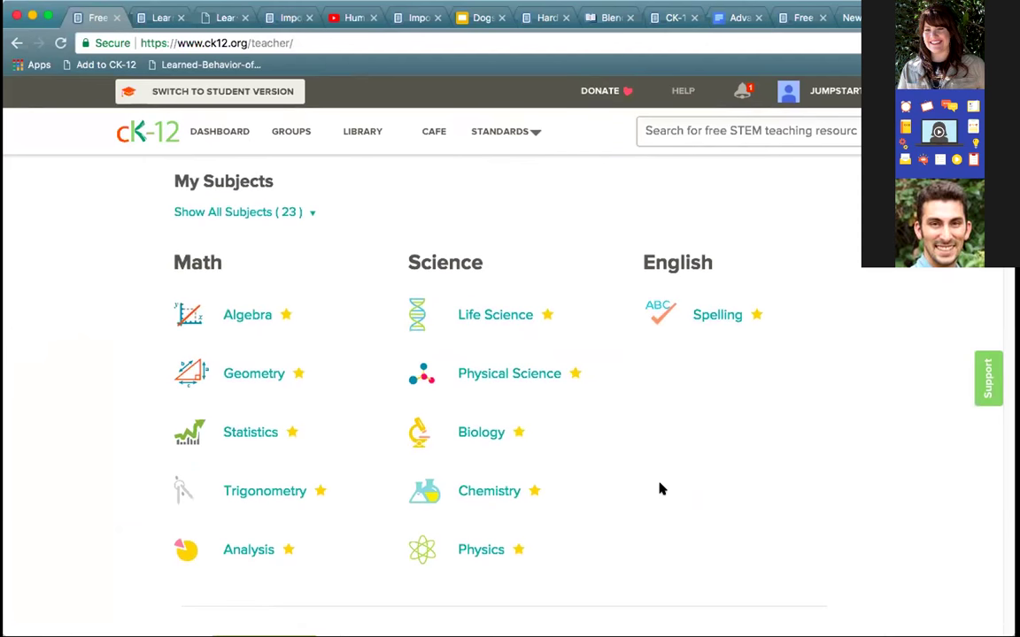
scroll(660, 488, "down", 3)
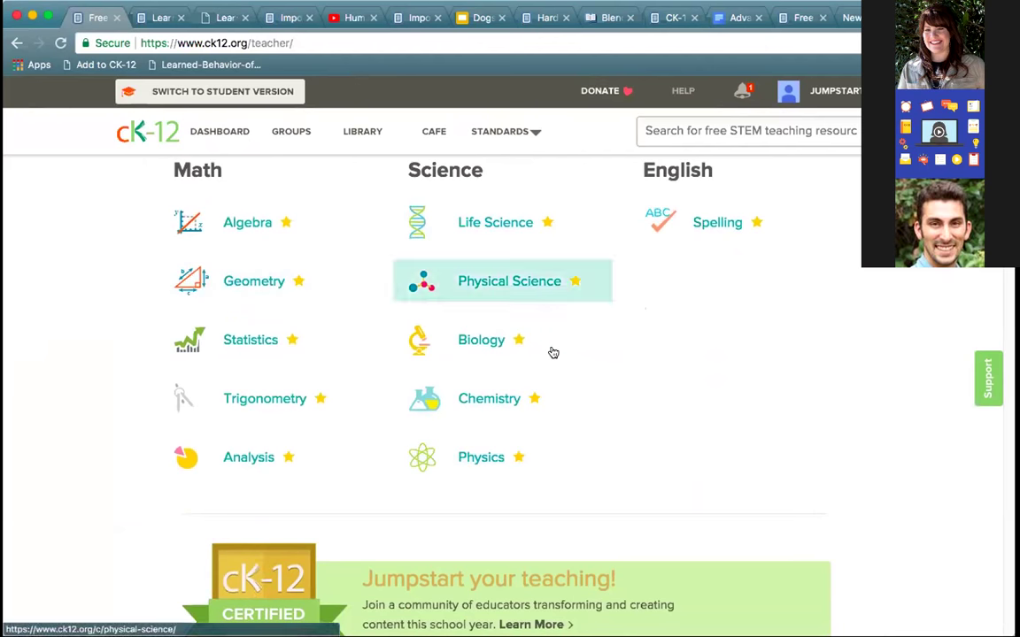
scroll(301, 257, "up", 3)
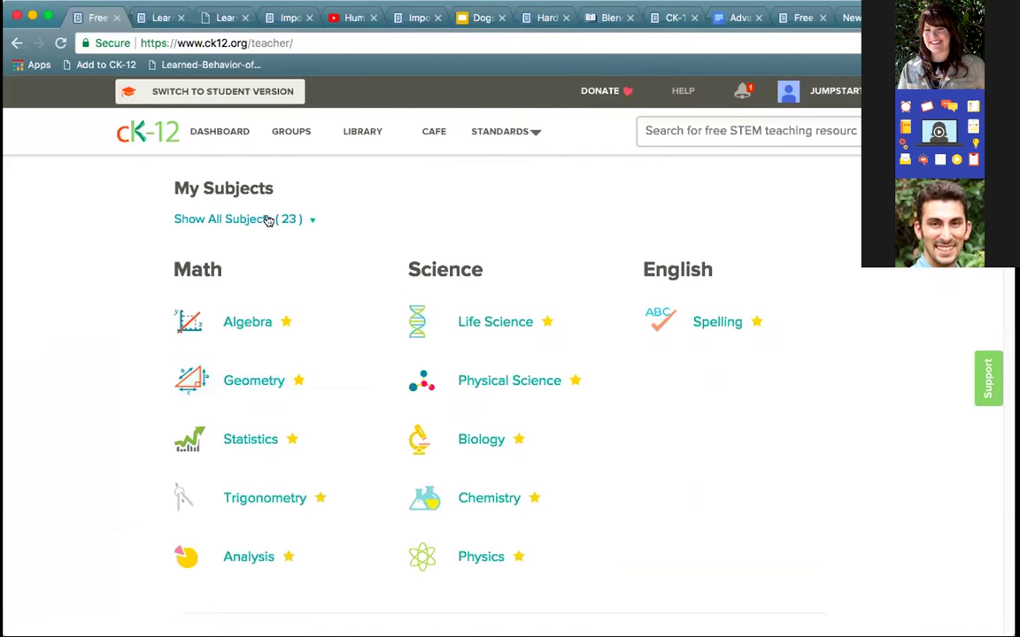
left_click(269, 220)
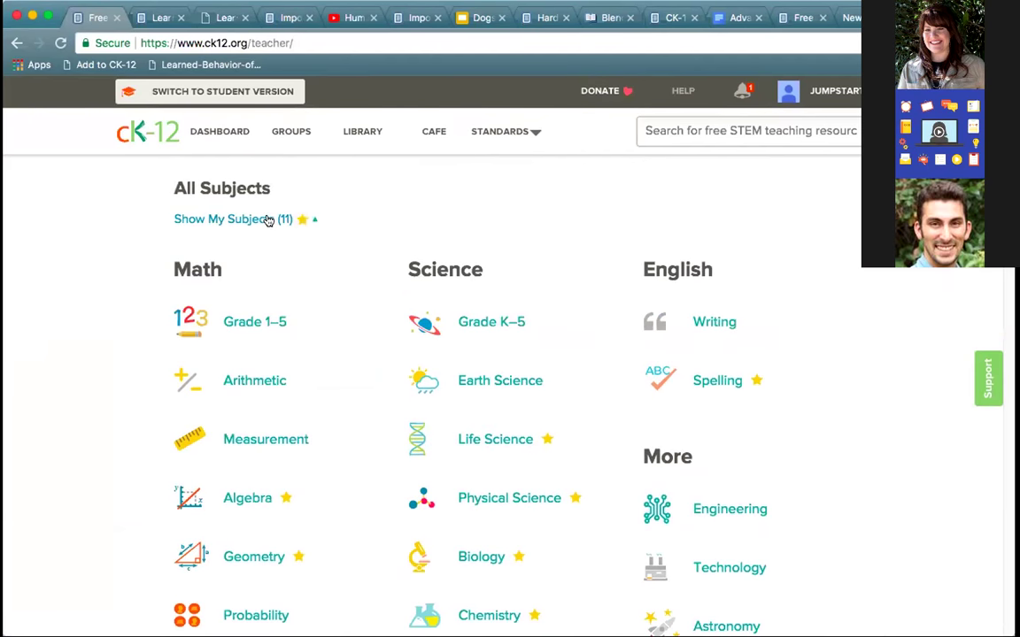
scroll(822, 452, "down", 2)
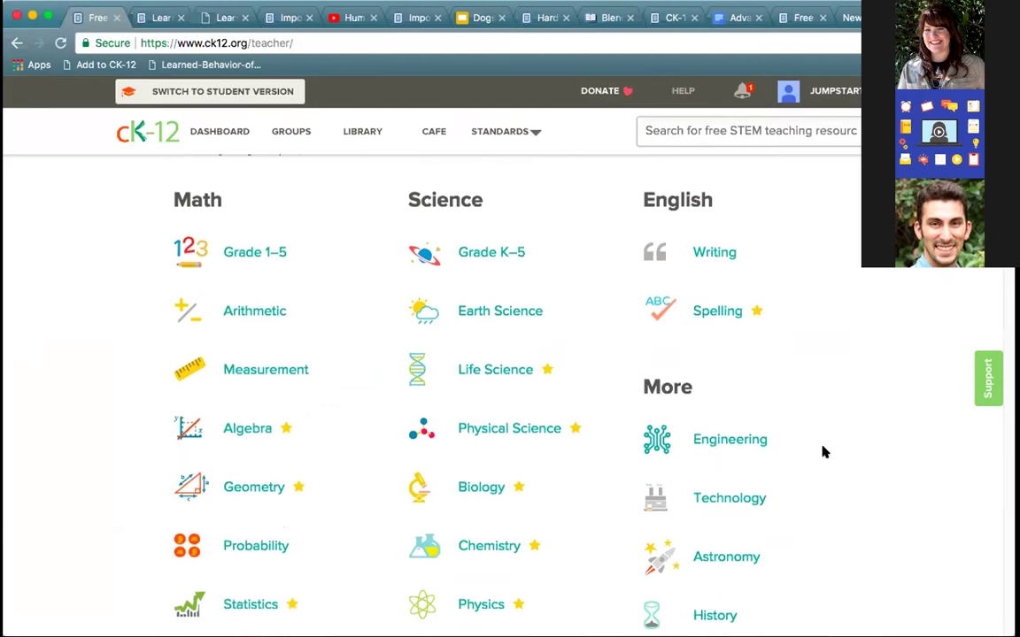
scroll(822, 451, "down", 1)
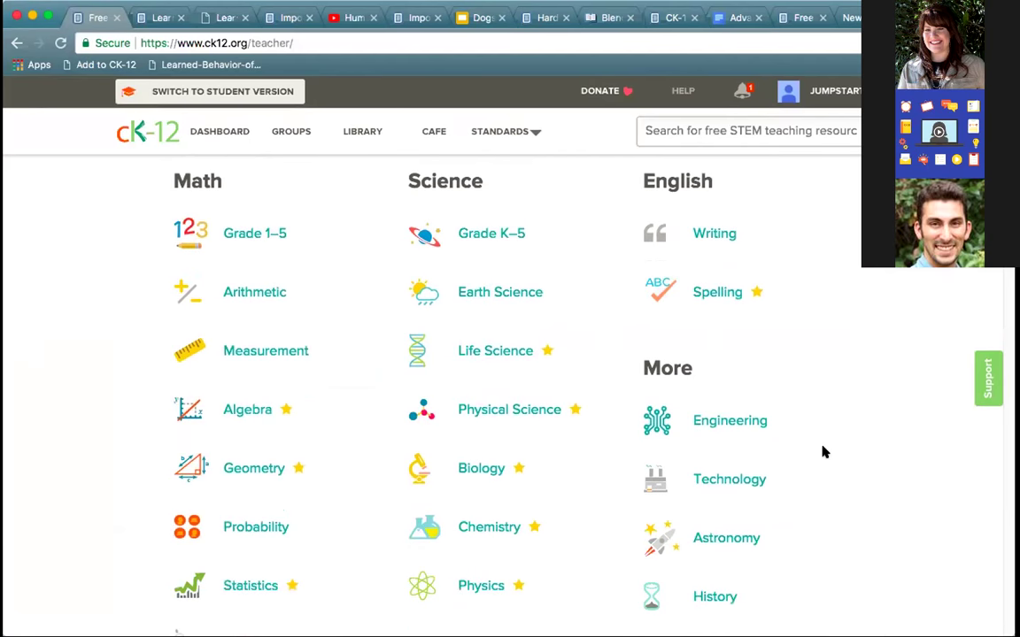
- Open the Algebra subject, expand Linear Equations and open the concept "Addition and Subtraction Phrases as Equations"
left_click(253, 411)
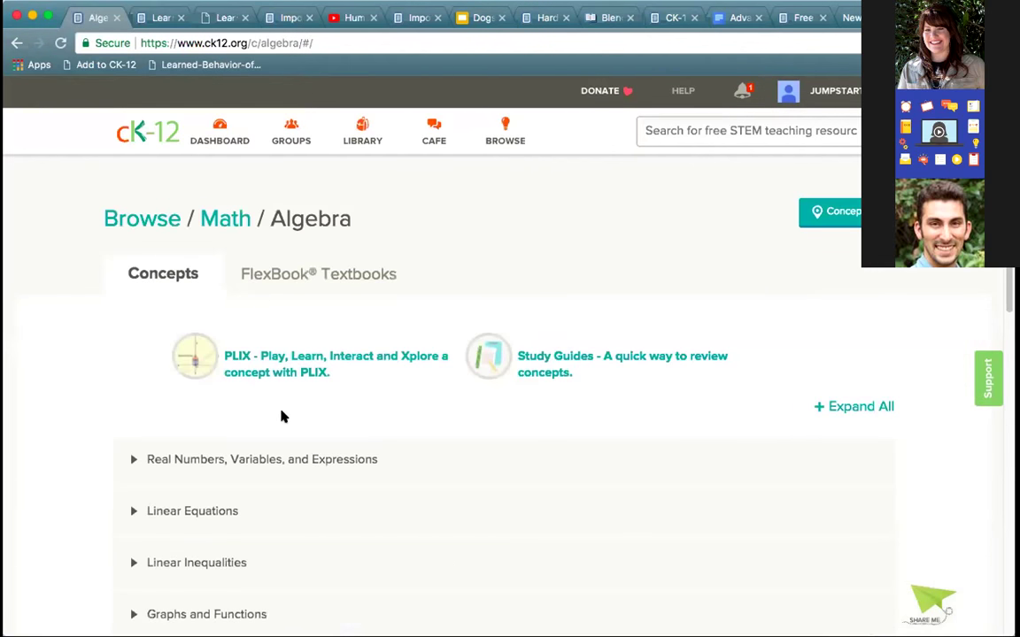
scroll(283, 416, "down", 3)
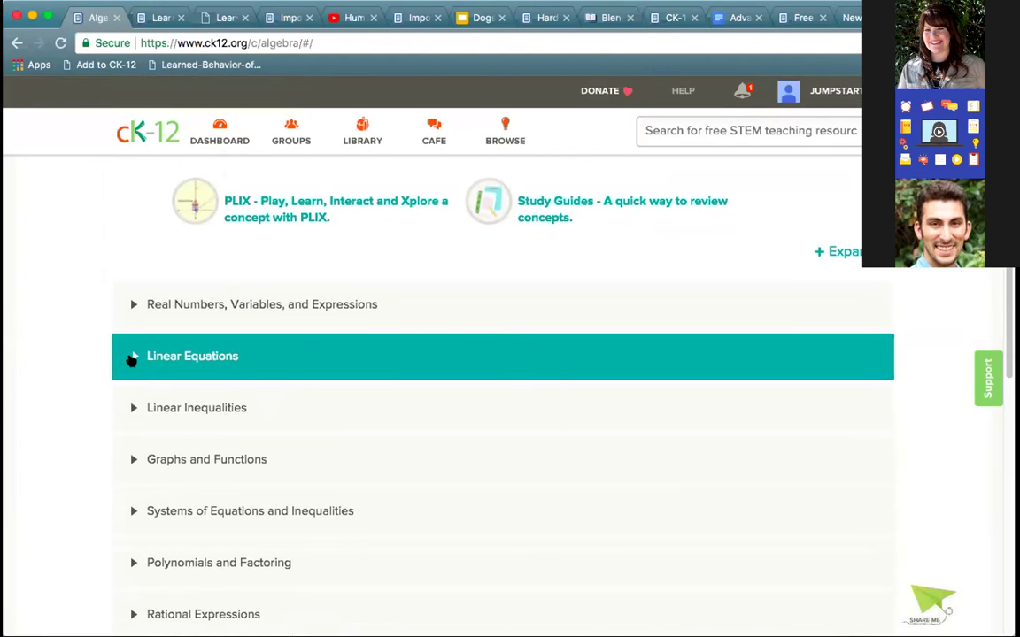
left_click(133, 357)
scroll(442, 447, "down", 2)
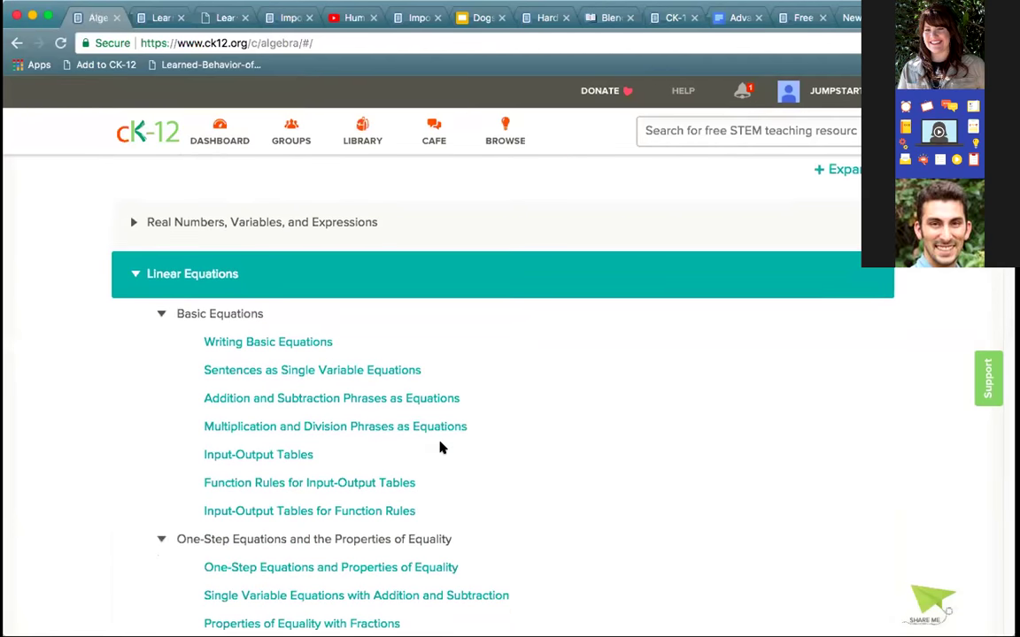
left_click(339, 352)
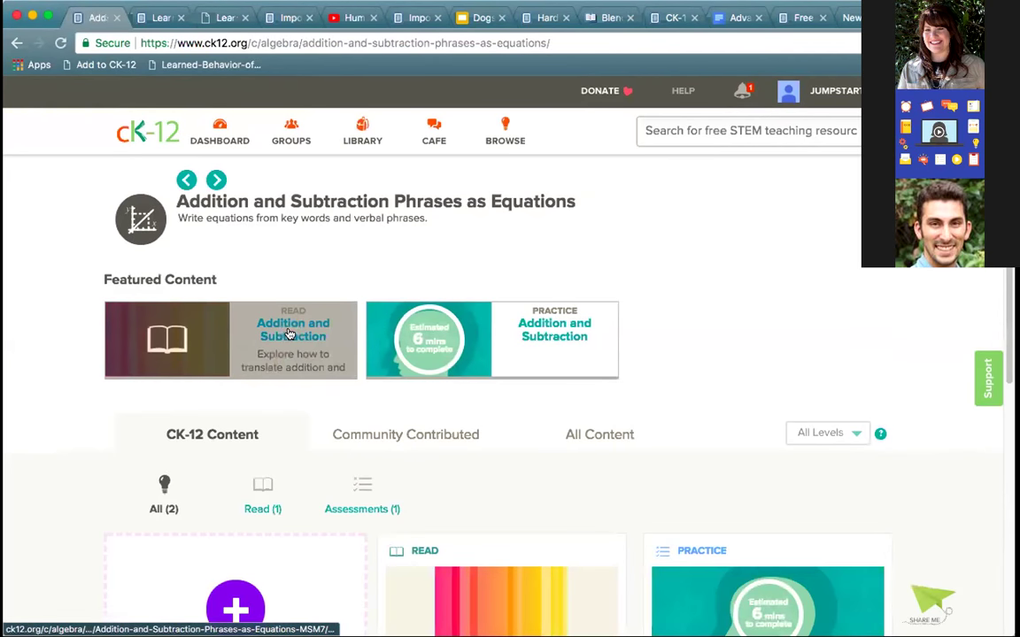
- Return to the Algebra page and open the middle school FlexBook textbook "CK-12 Middle School Math Concepts - Grade 8"
left_click(15, 44)
left_click(681, 289)
left_click(13, 44)
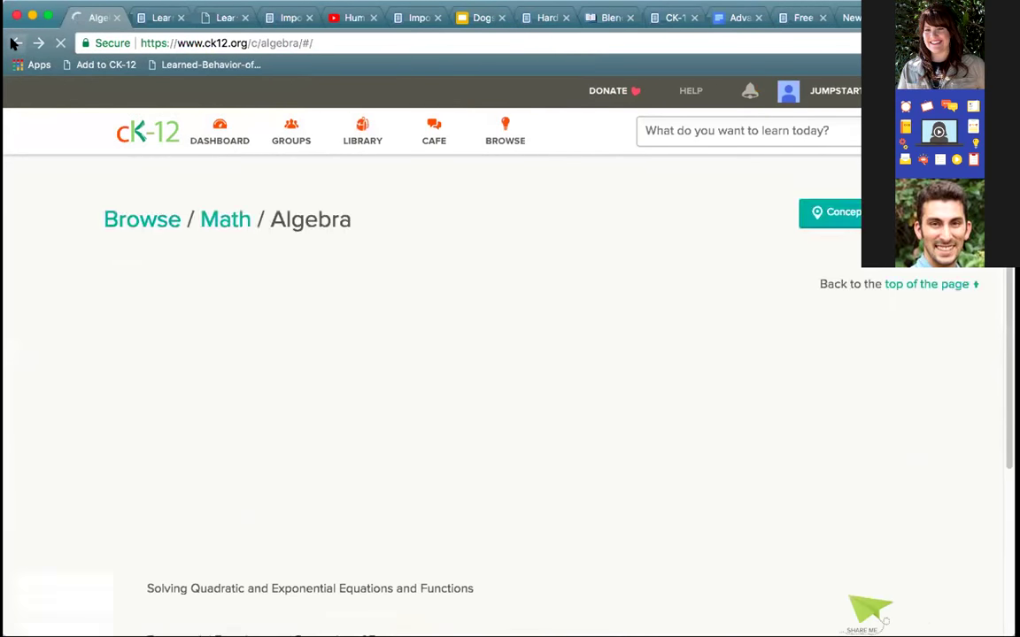
scroll(327, 280, "up", 3)
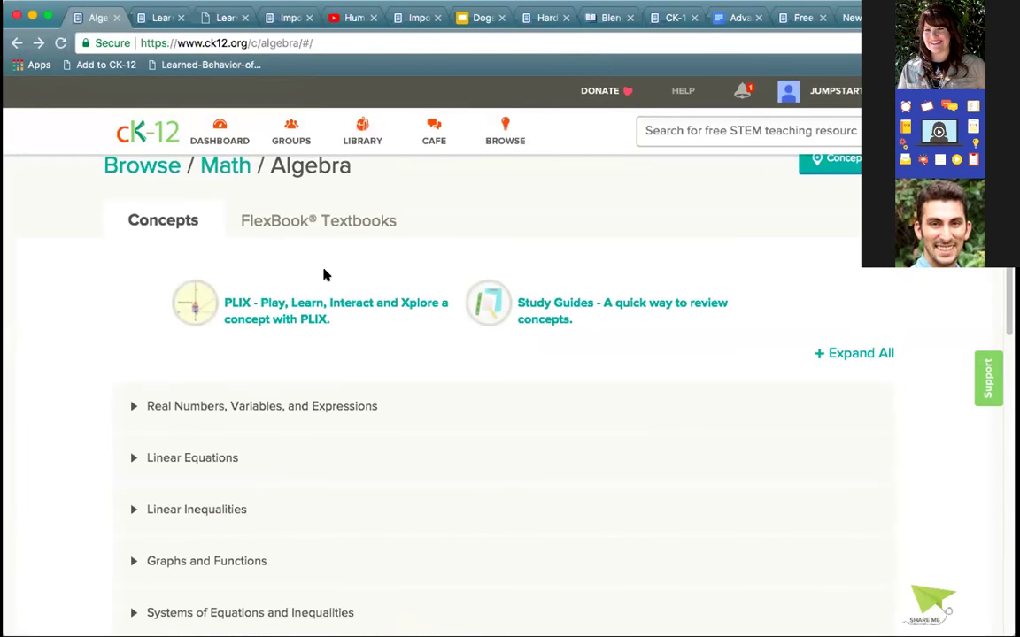
left_click(325, 224)
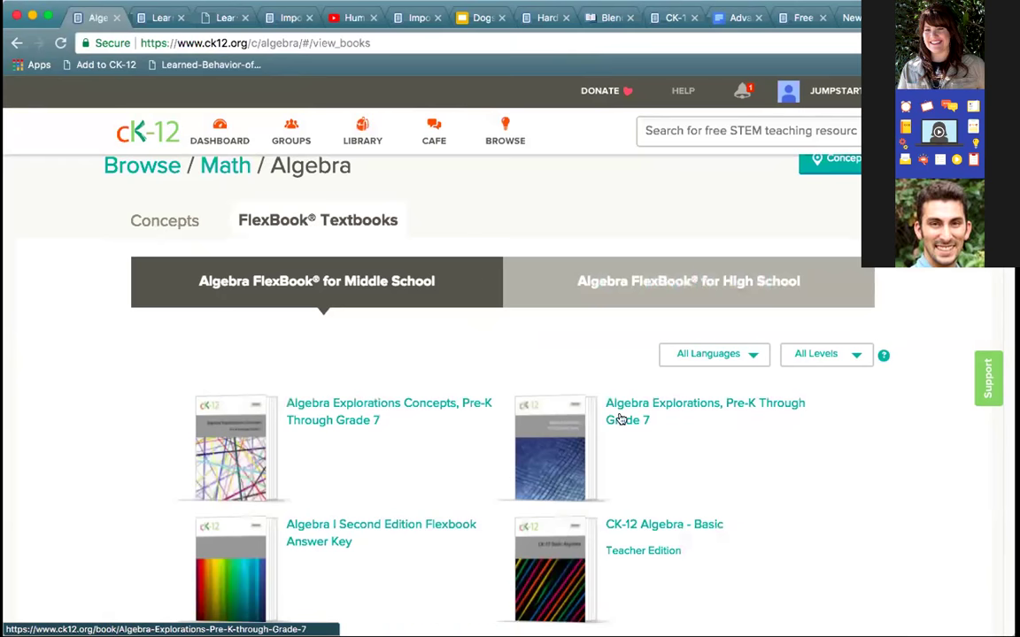
scroll(694, 489, "down", 5)
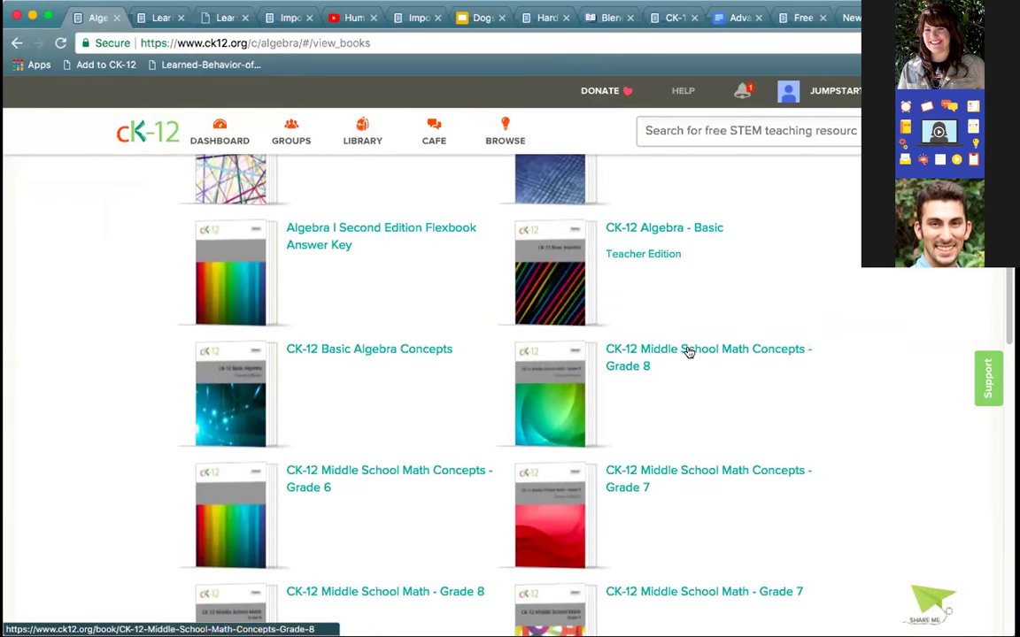
left_click(688, 351)
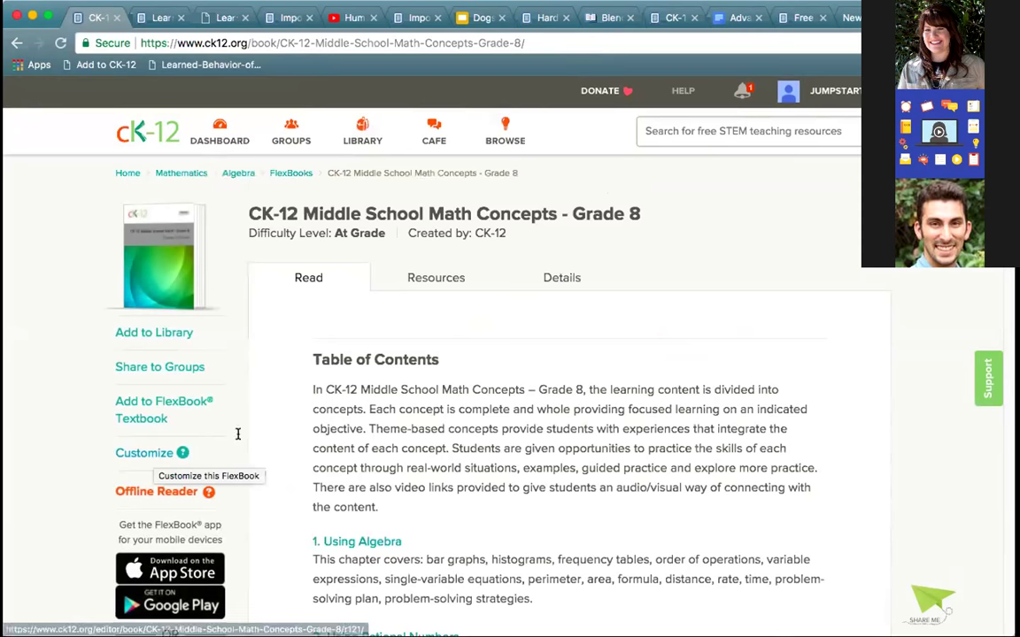
- Open Chapter 2, Using Rational Numbers, and its section 2.2, "Estimate Sums and Differences Using Front-End Estimation"
scroll(395, 446, "down", 3)
left_click(355, 497)
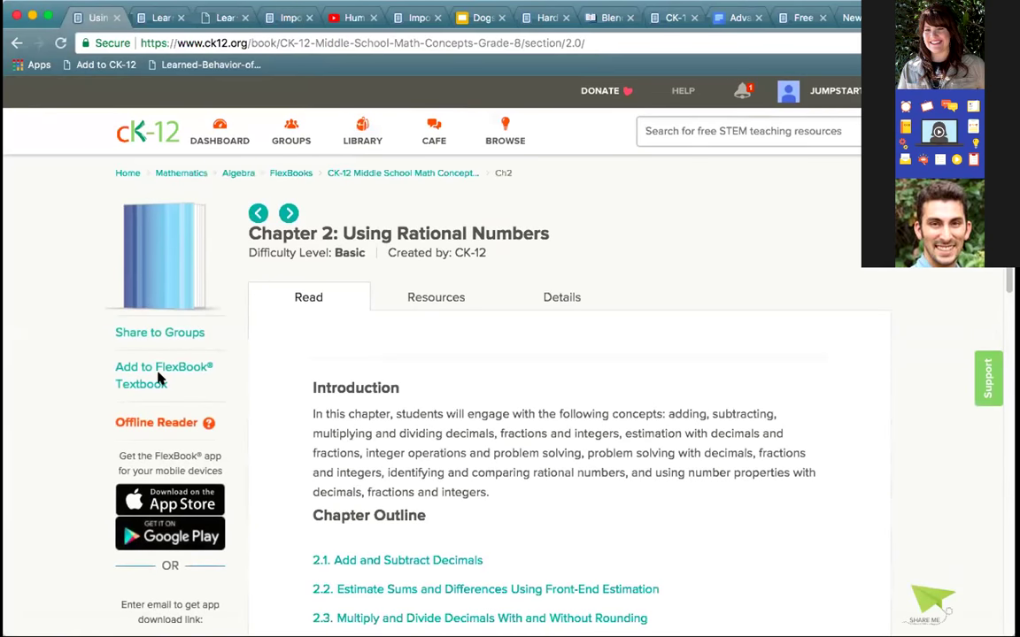
scroll(437, 364, "down", 3)
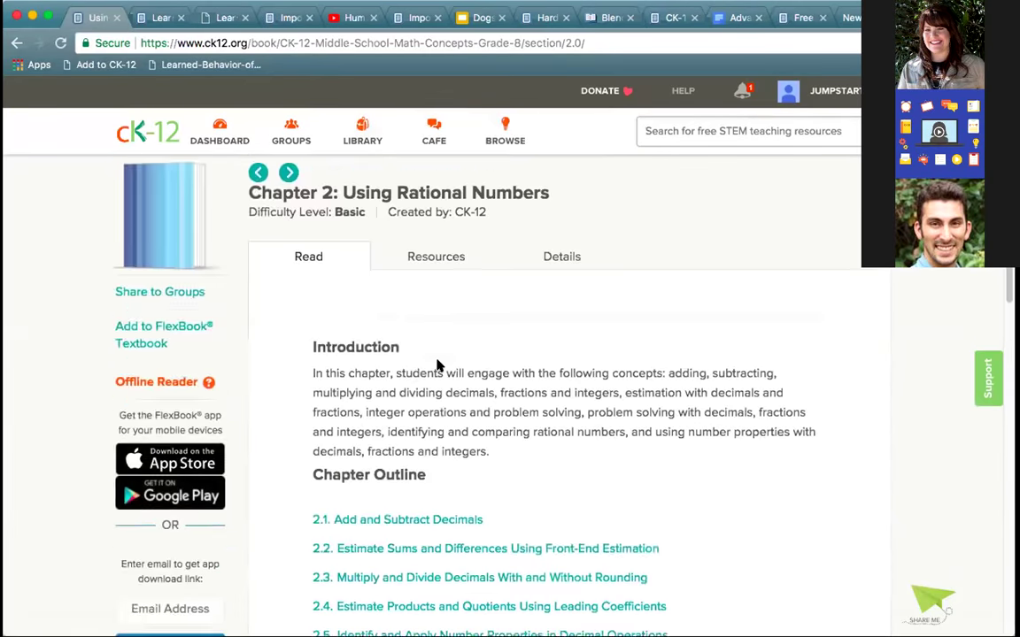
left_click(405, 451)
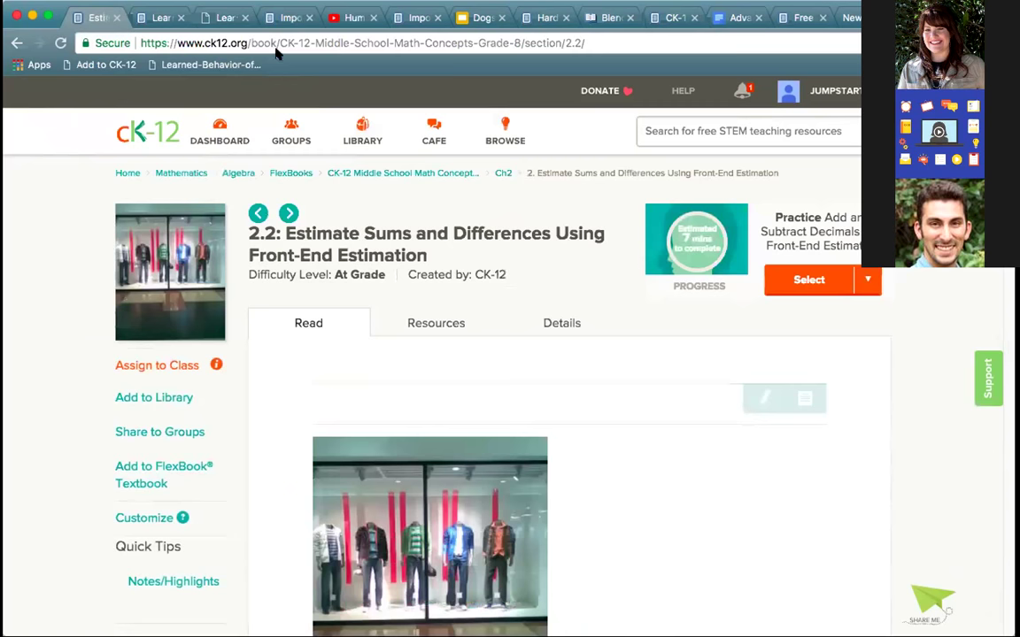
left_click(277, 19)
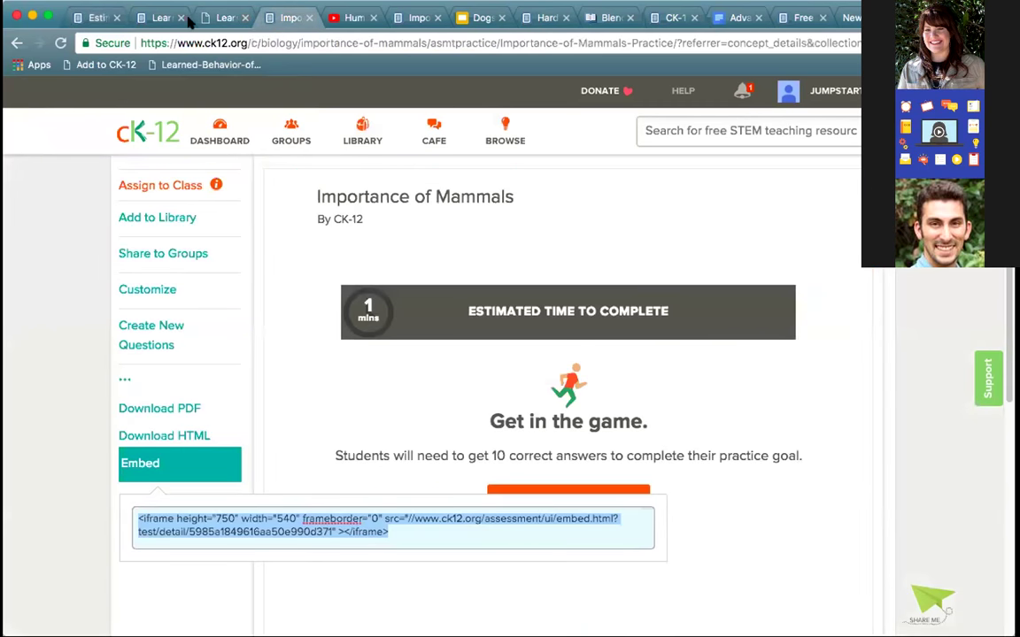
left_click(94, 18)
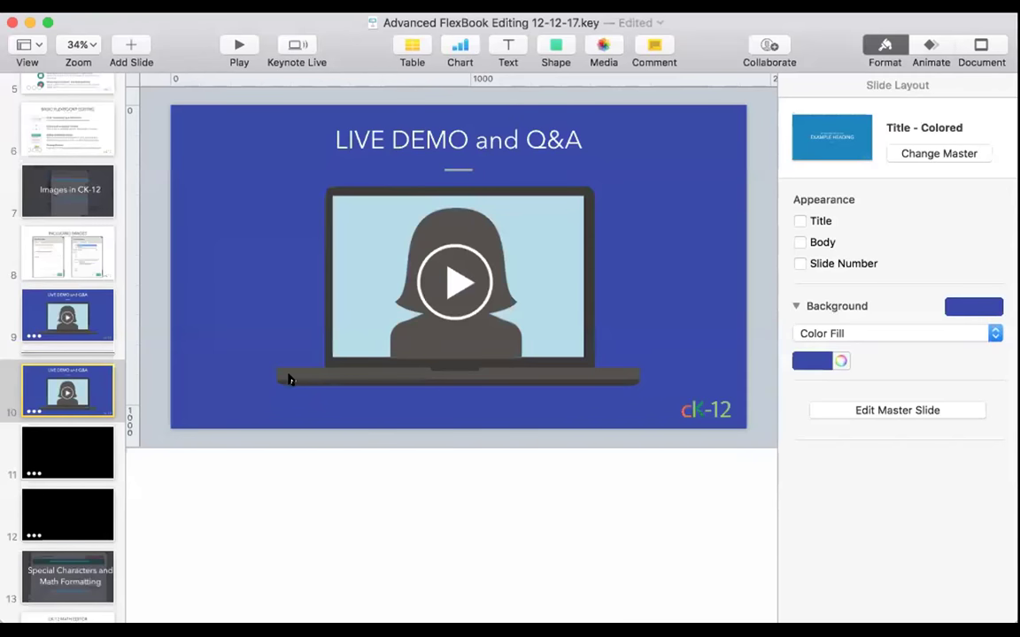
- In the Keynote presentation "Advanced FlexBook Editing 12-12-17.key", select slide 11 and play the slideshow from there
left_click(75, 453)
left_click(241, 46)
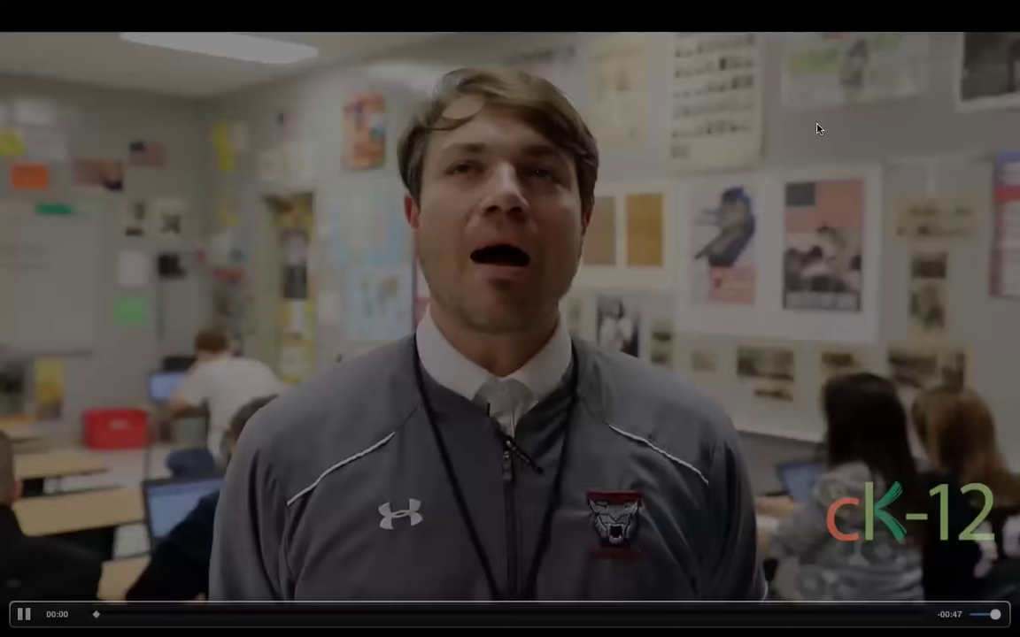
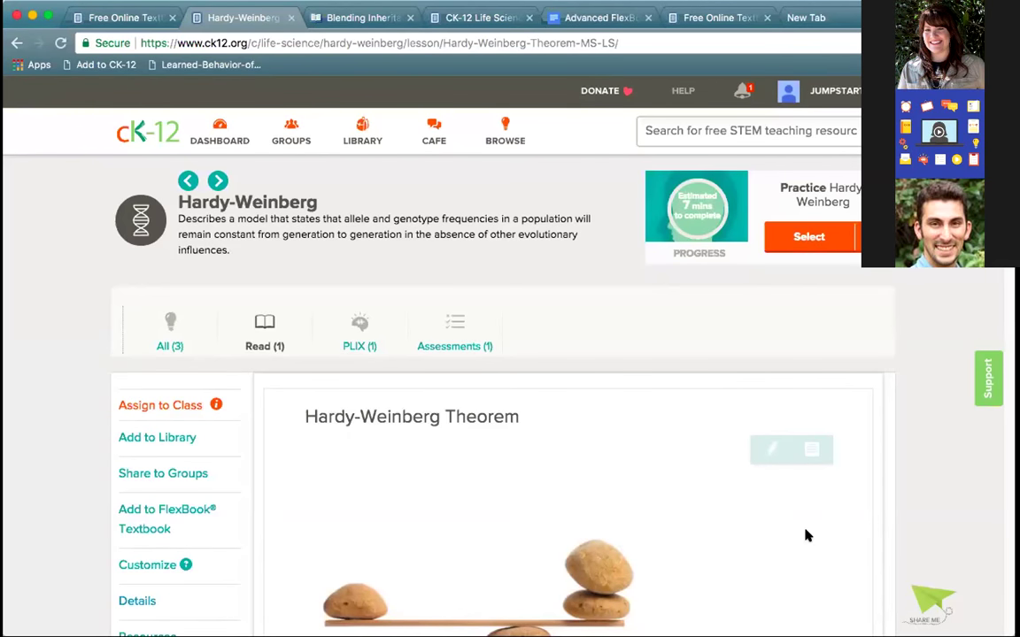
- Look through the "Hardy-Weinberg Theorem" reading in the browser, examining its equilibrium conditions, summary and Explore More sections and its available options
scroll(600, 470, "down", 5)
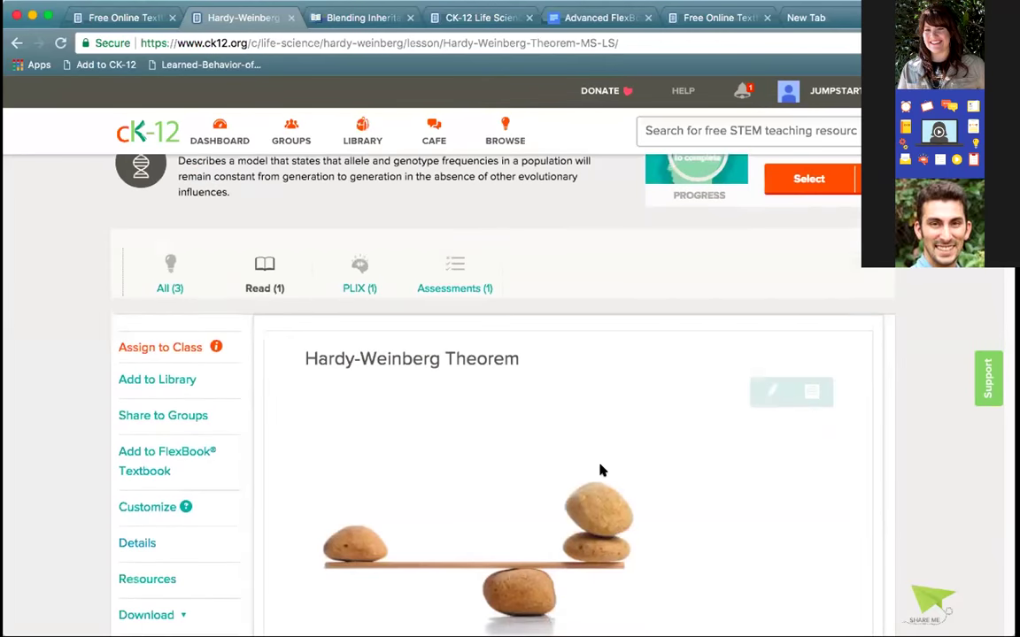
scroll(600, 470, "down", 2)
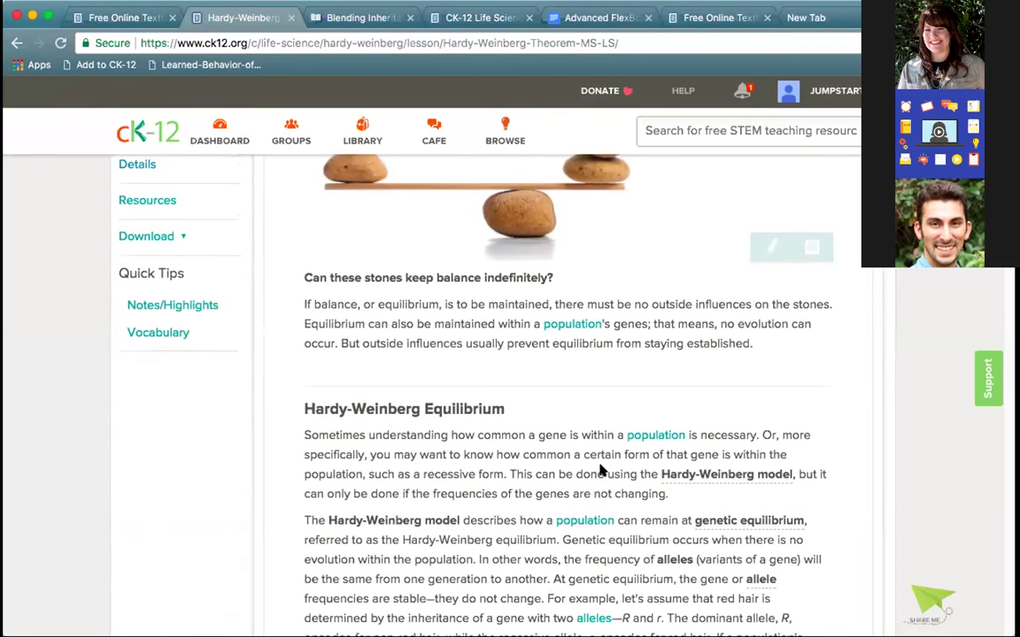
scroll(600, 470, "up", 5)
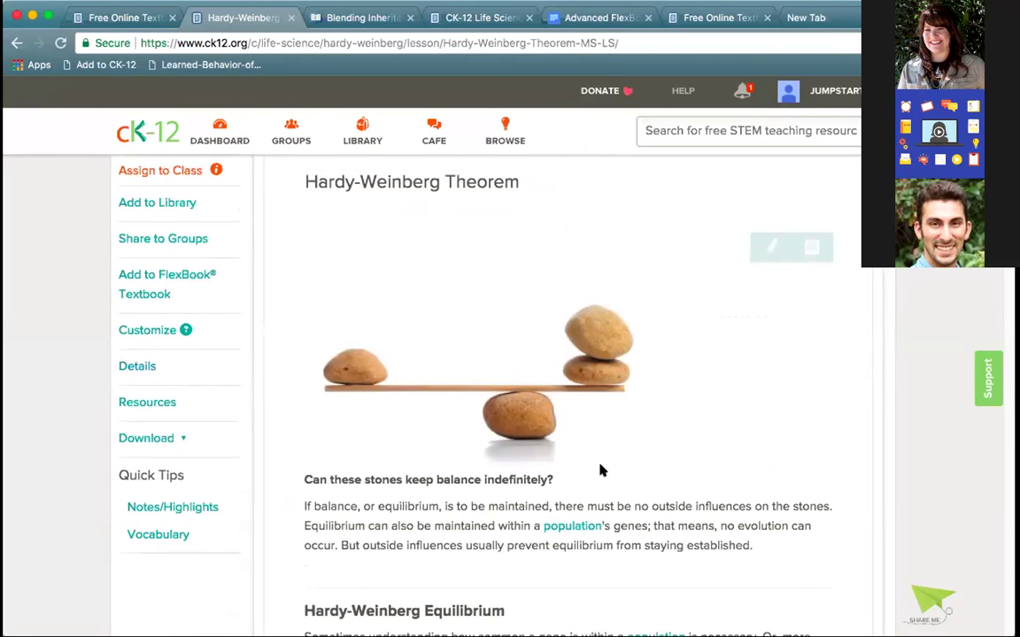
scroll(600, 470, "up", 1)
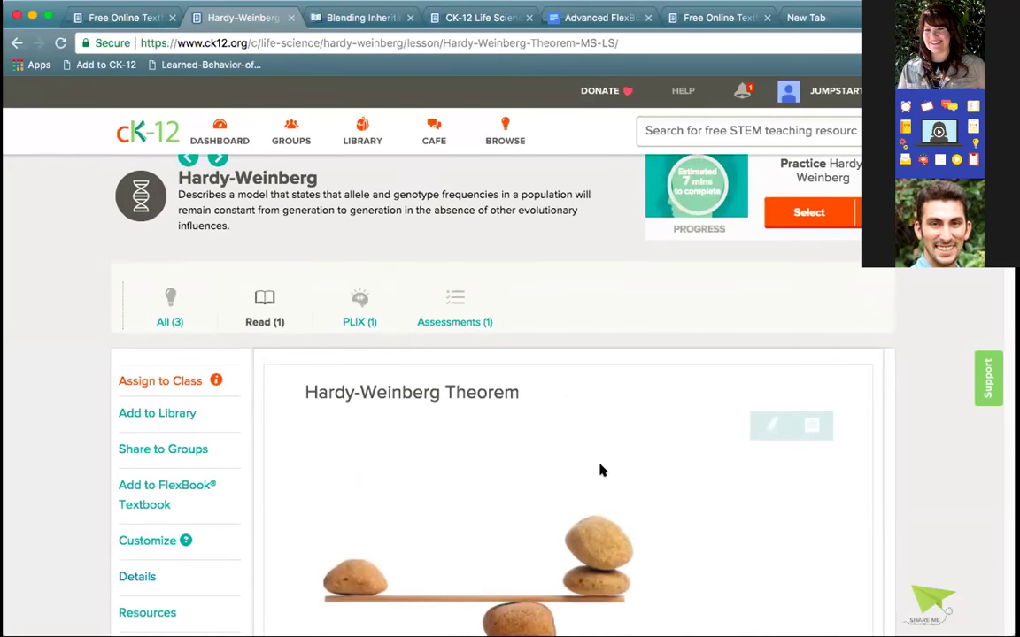
scroll(600, 470, "down", 7)
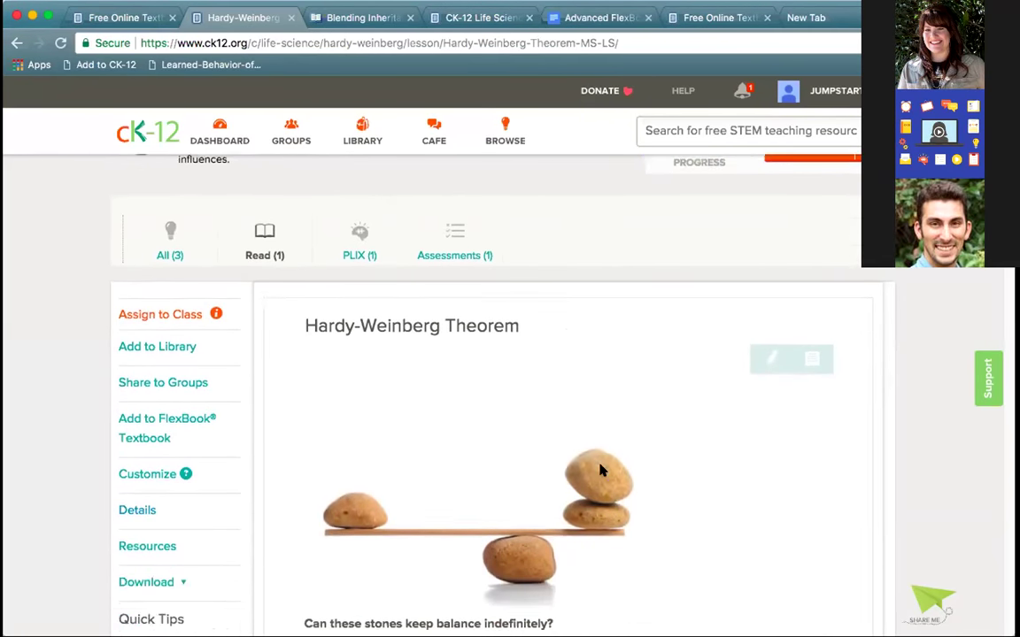
scroll(600, 470, "down", 13)
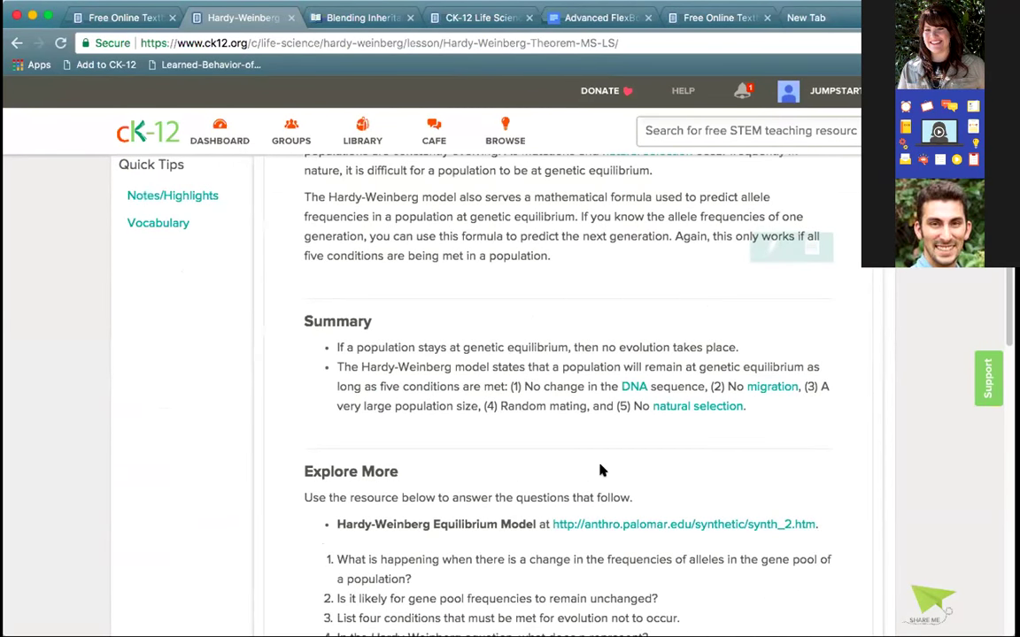
scroll(601, 470, "up", 4)
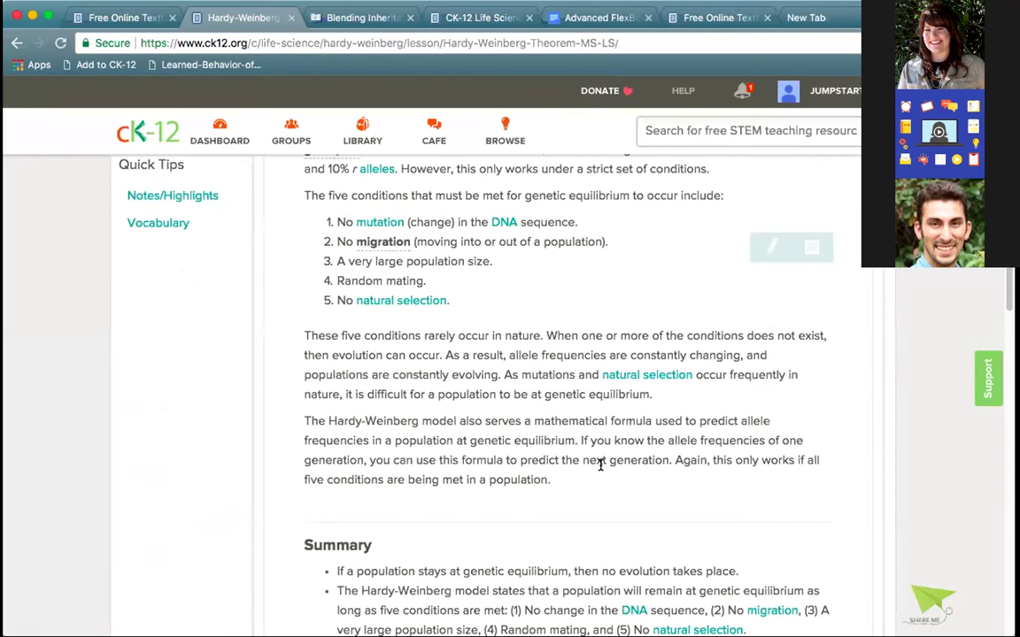
scroll(600, 464, "up", 7)
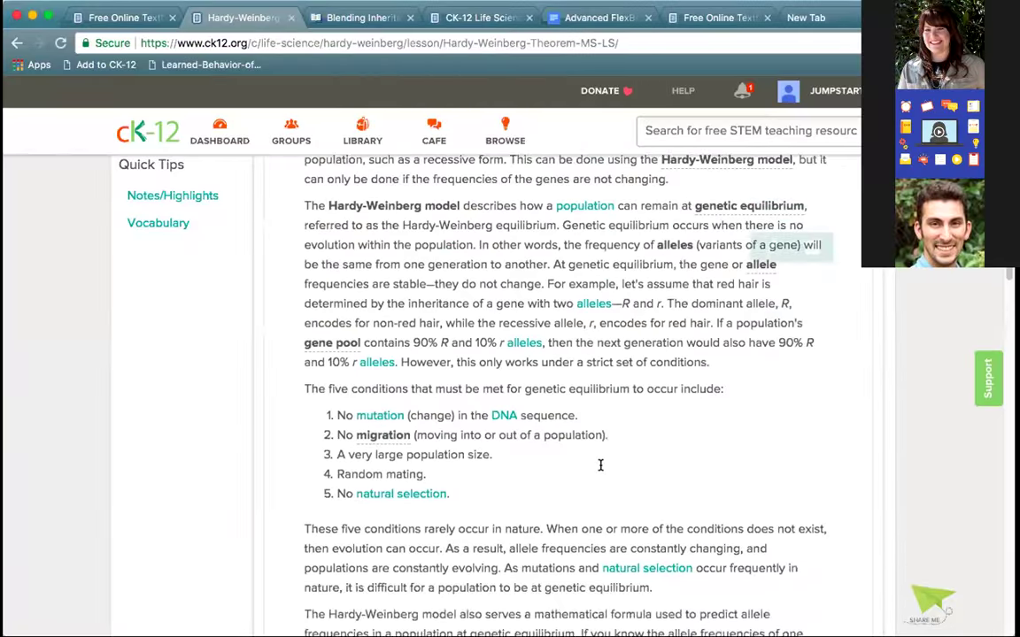
scroll(600, 464, "up", 3)
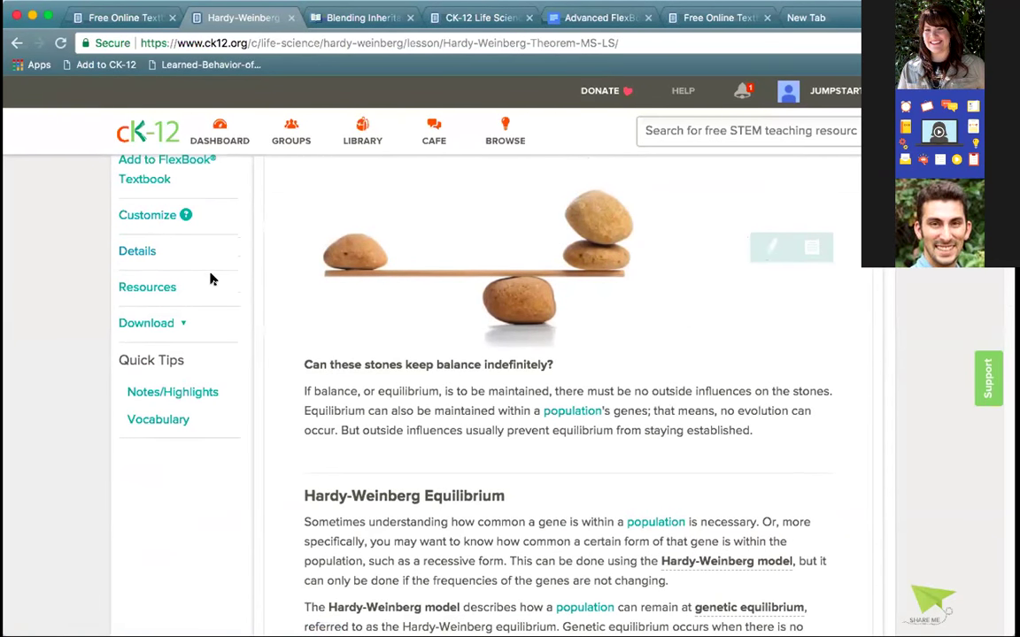
- Customize the Hardy-Weinberg Theorem lesson and retitle it "Hardy-Weinberg Theorem - Demo for Dec 12"
left_click(146, 217)
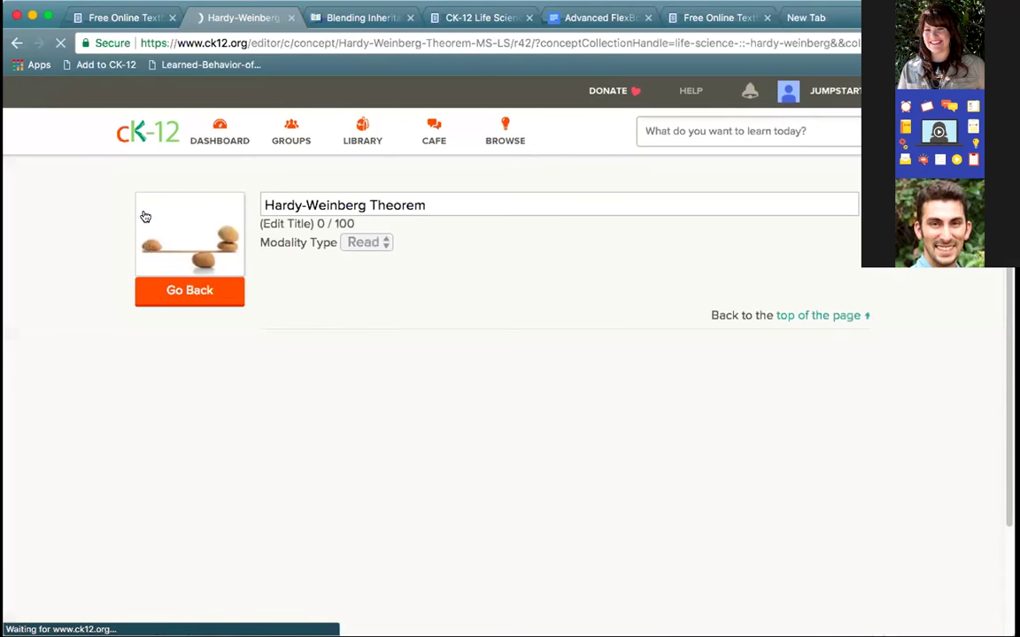
left_click(474, 207)
type("- Demo for Dec 12")
left_click(304, 324)
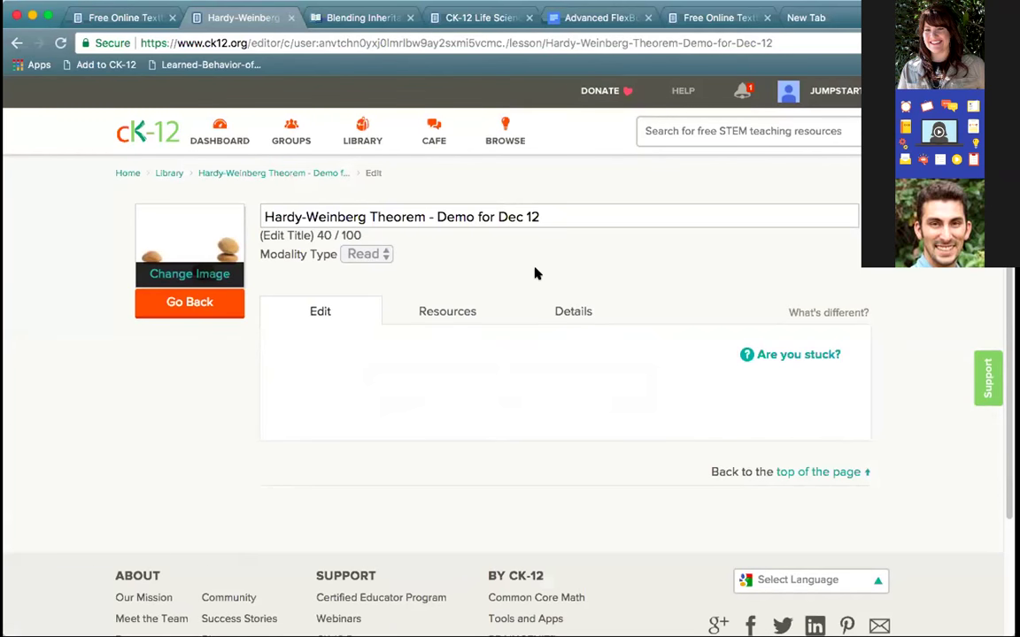
- Insert two blank lines after the paragraph ending "strict set of conditions" in the Hardy-Weinberg Equilibrium section
scroll(715, 484, "down", 3)
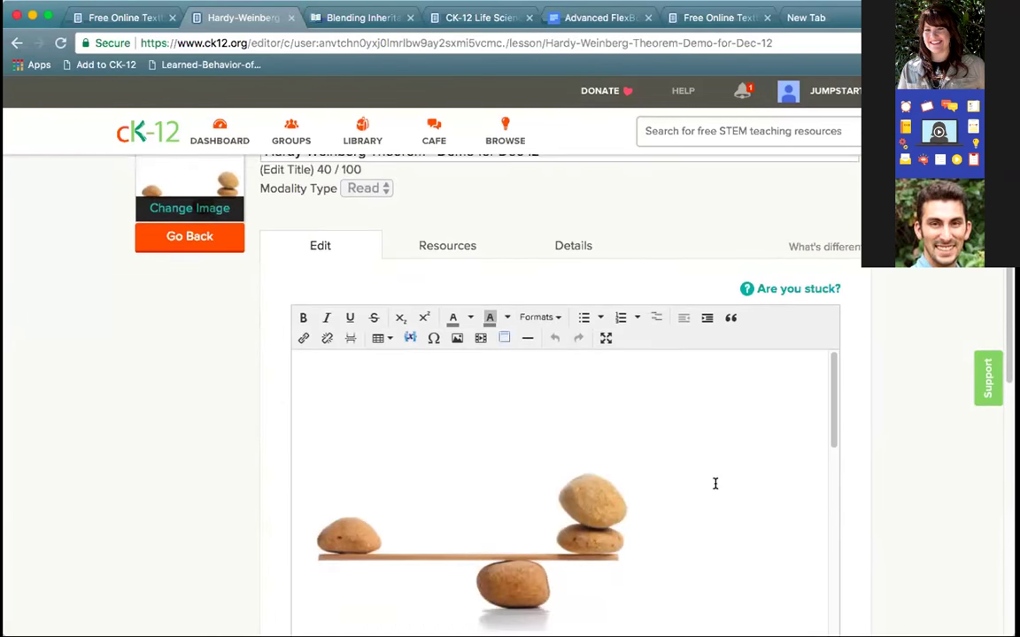
scroll(715, 483, "down", 12)
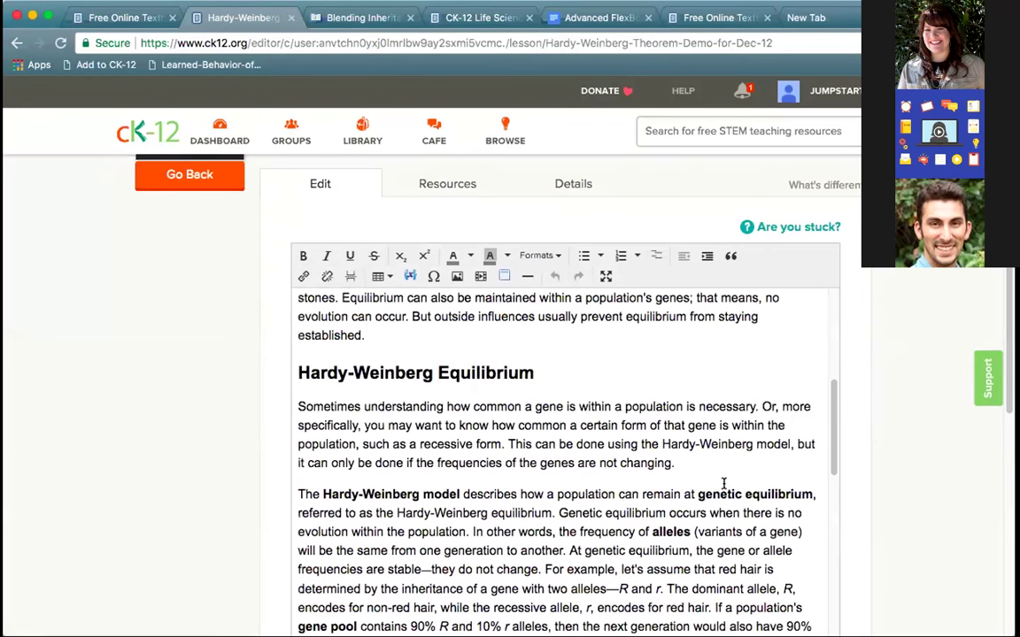
scroll(531, 425, "up", 1)
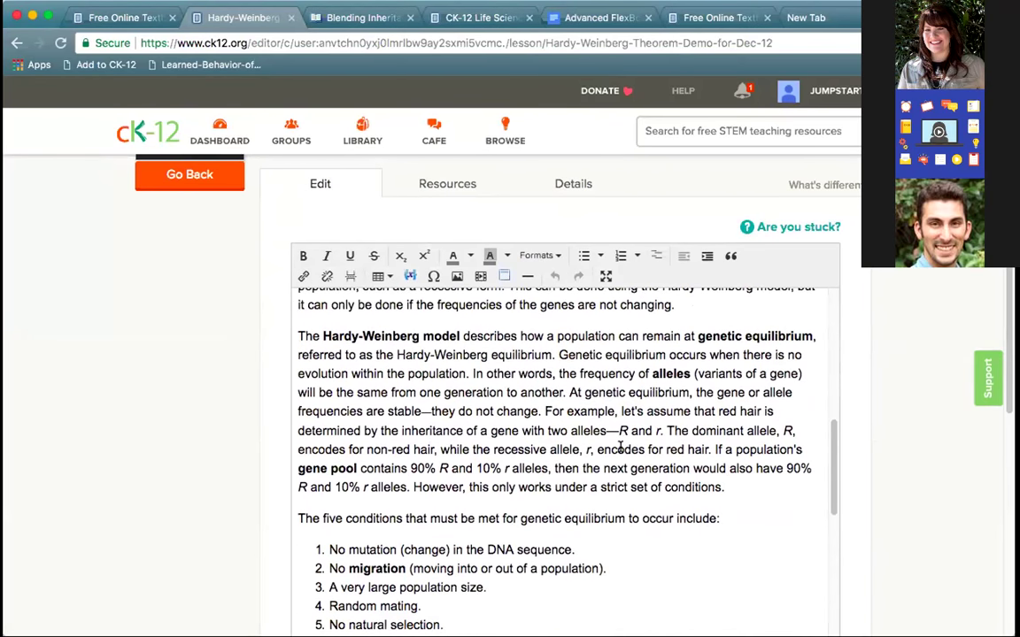
left_click(726, 488)
key("Return")
key("Return")
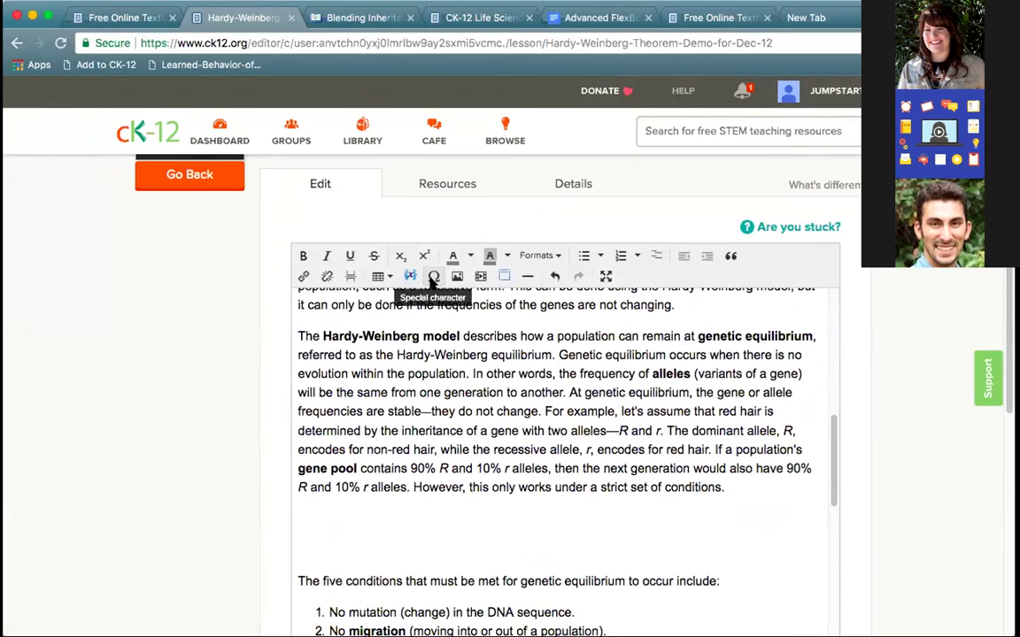
- View the available special characters without inserting any, and open the Math Editor for the new blank line
left_click(433, 278)
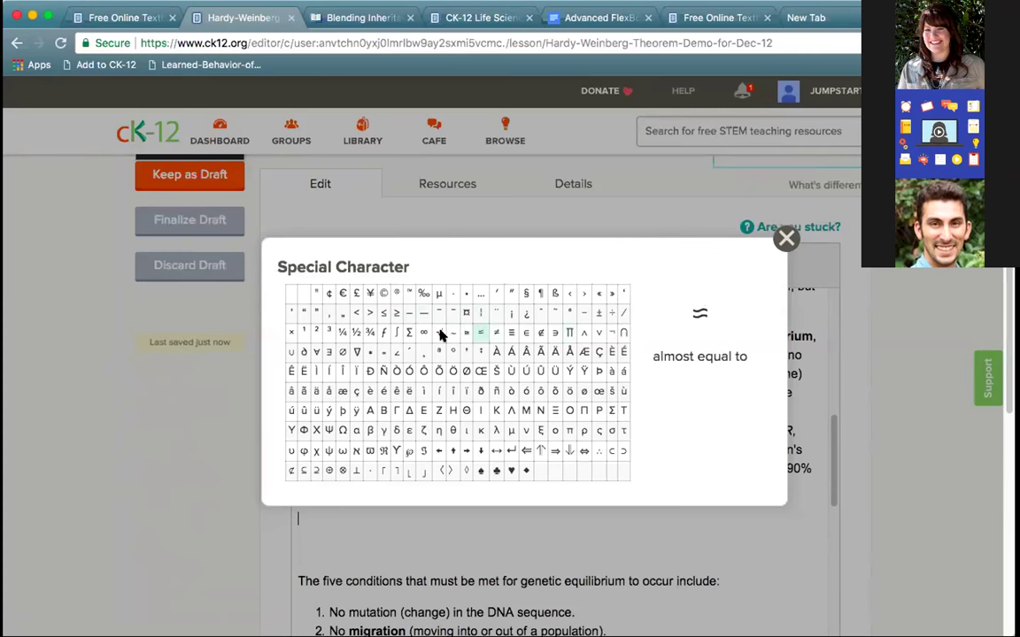
left_click(785, 240)
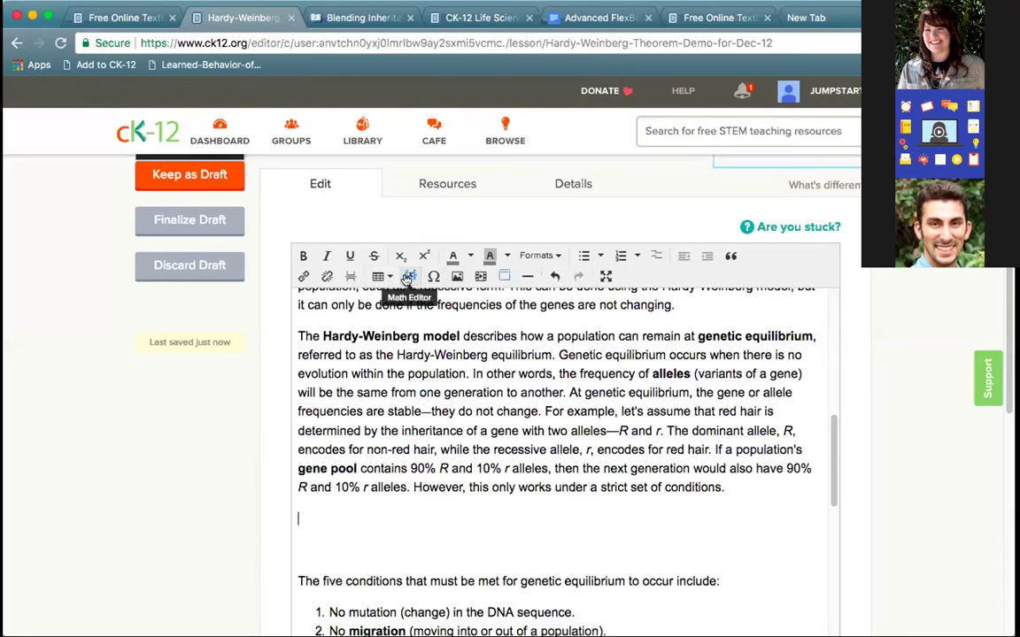
left_click(408, 277)
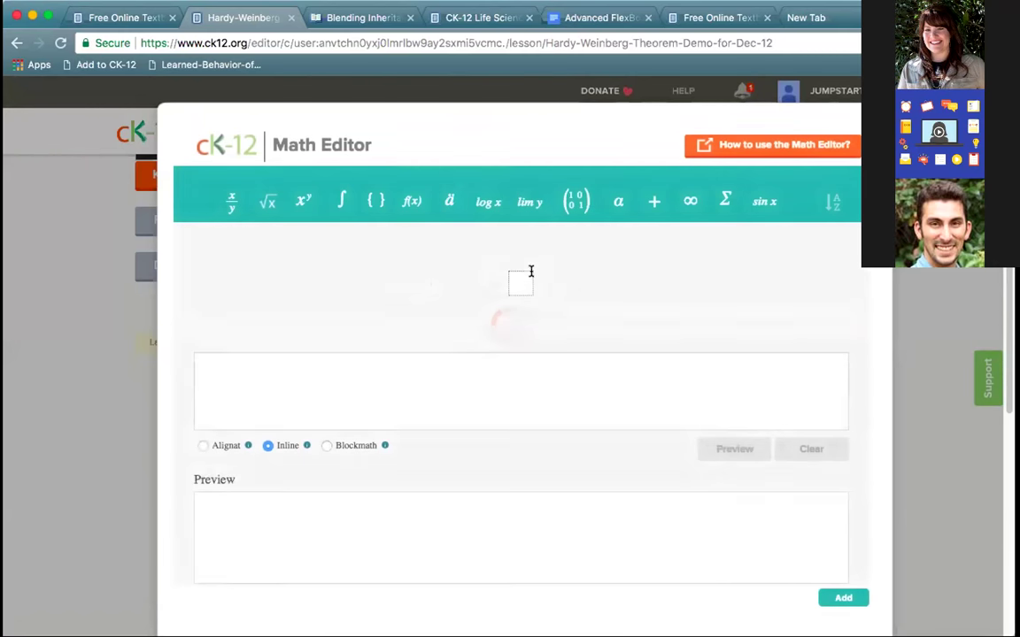
- Try building and previewing the expression d^3 with the exponent template, and clear it
left_click(302, 202)
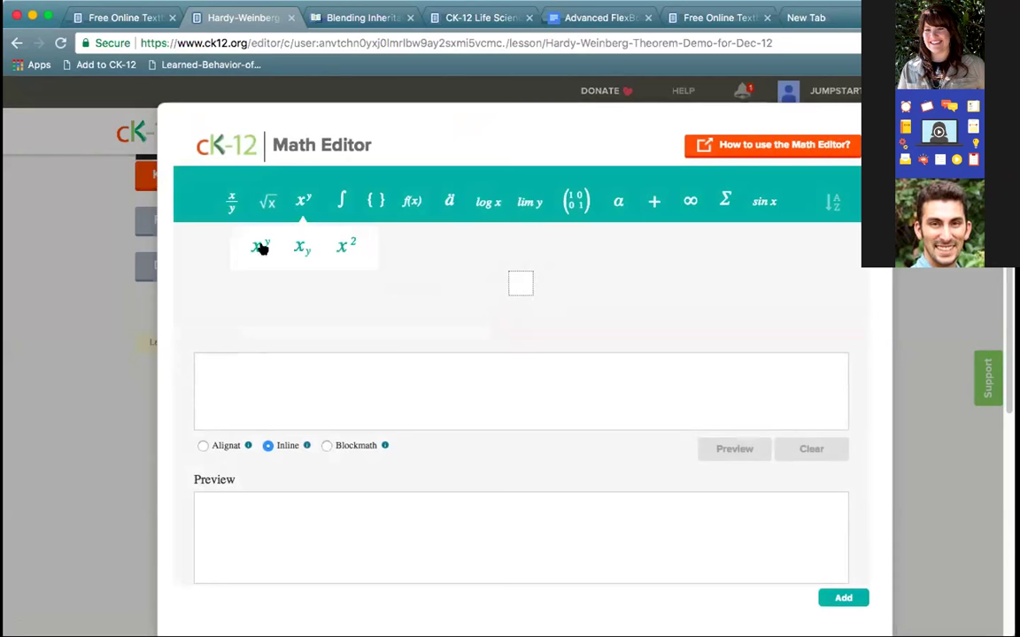
left_click(258, 246)
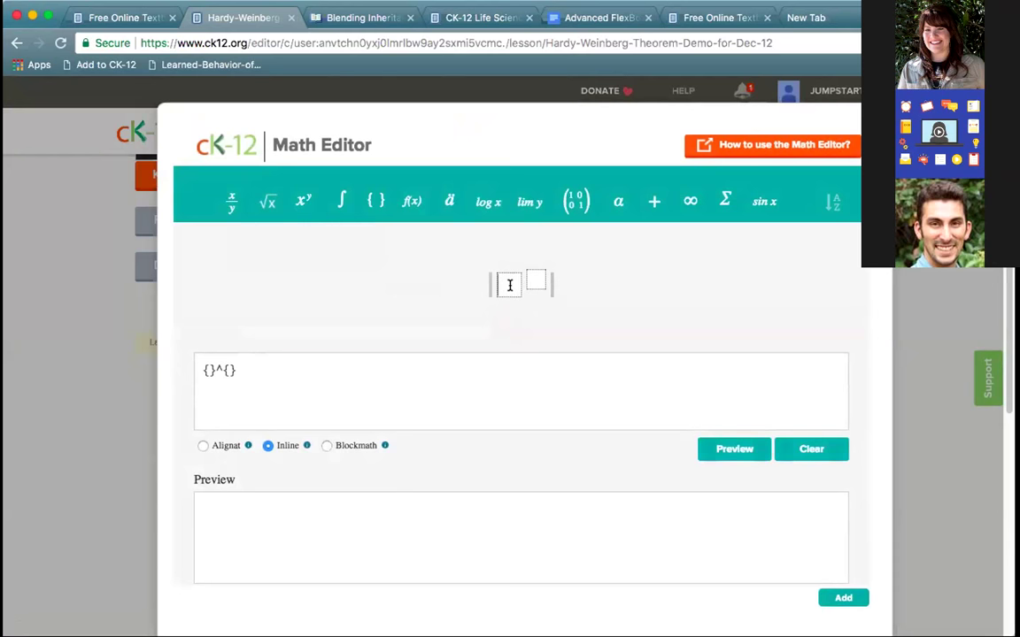
type("d")
left_click(531, 278)
type("3")
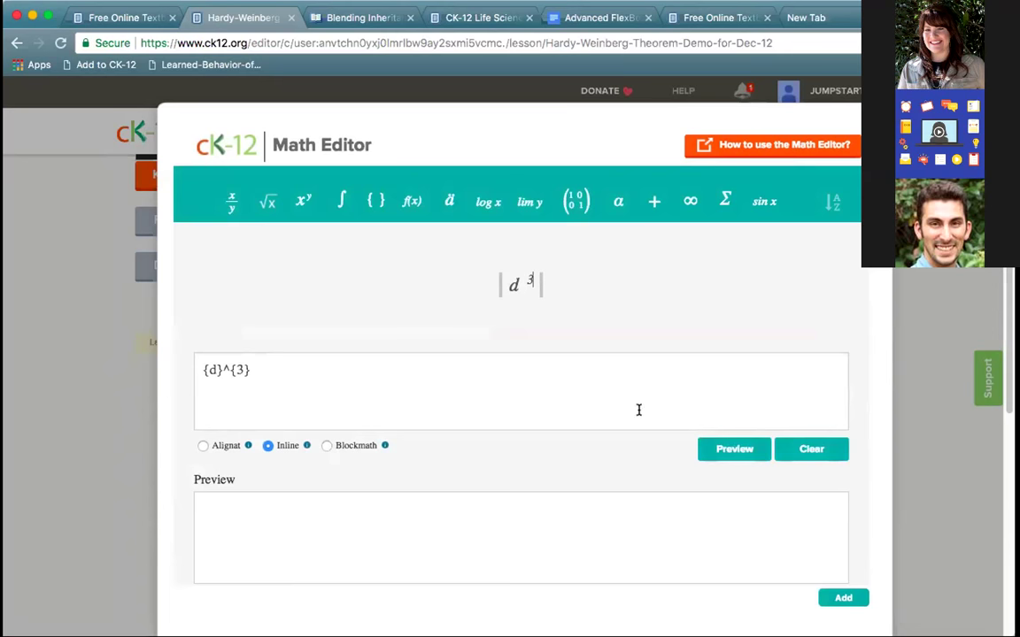
left_click(731, 450)
left_click(534, 284)
key("BackSpace")
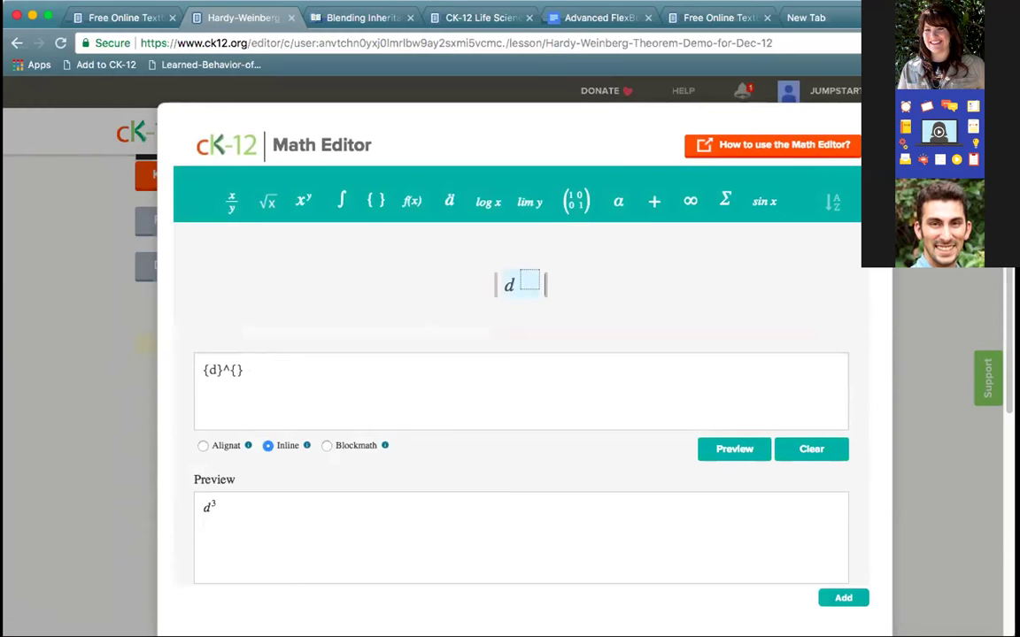
key("BackSpace")
key("BackSpace")
left_click(520, 282)
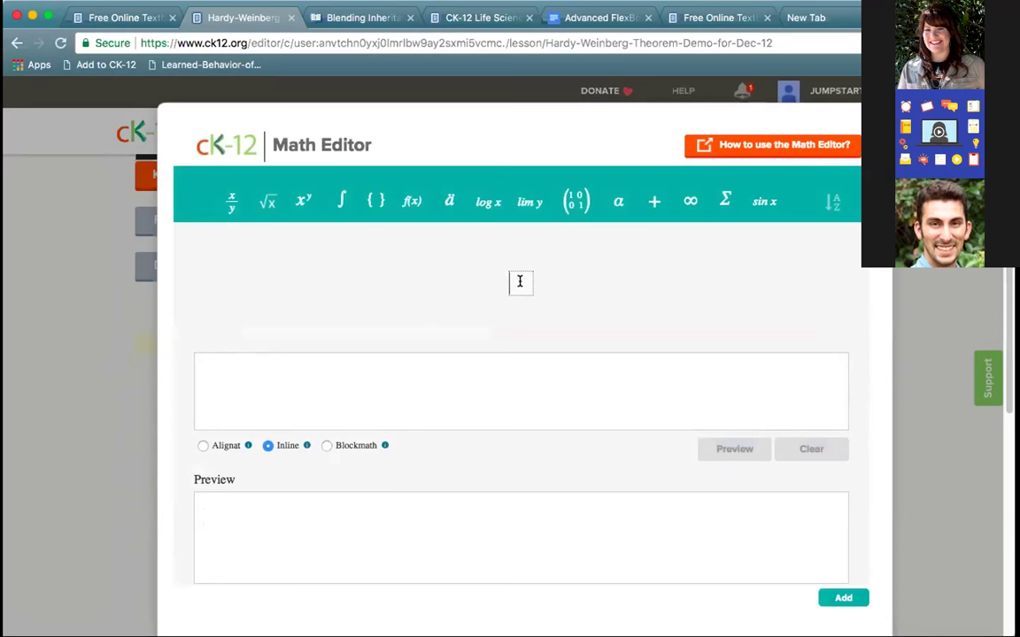
- Begin the equation with the f(x) function template followed by an equals sign
left_click(413, 203)
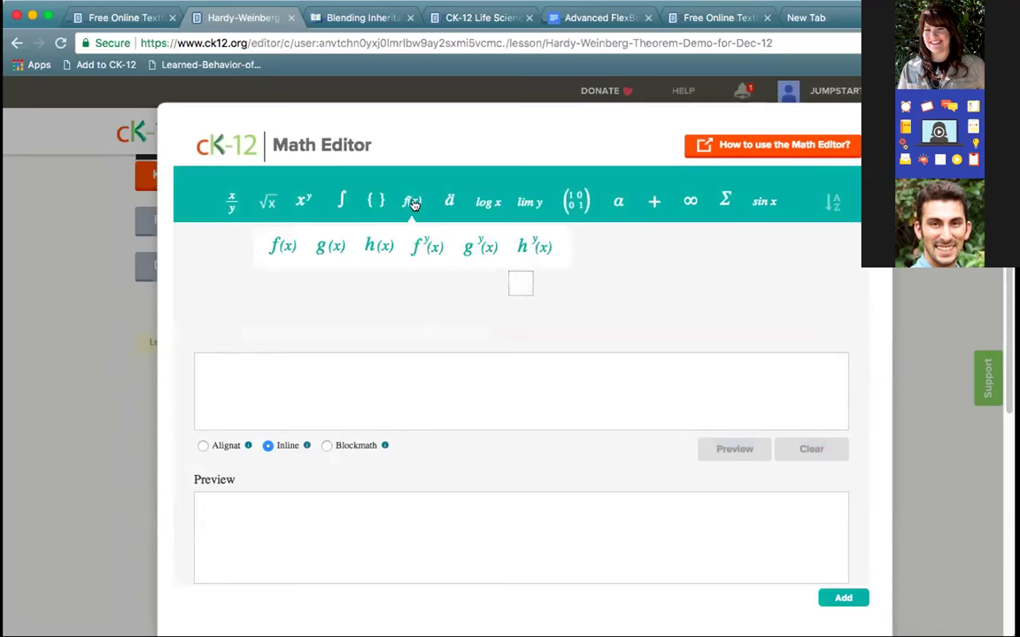
left_click(280, 247)
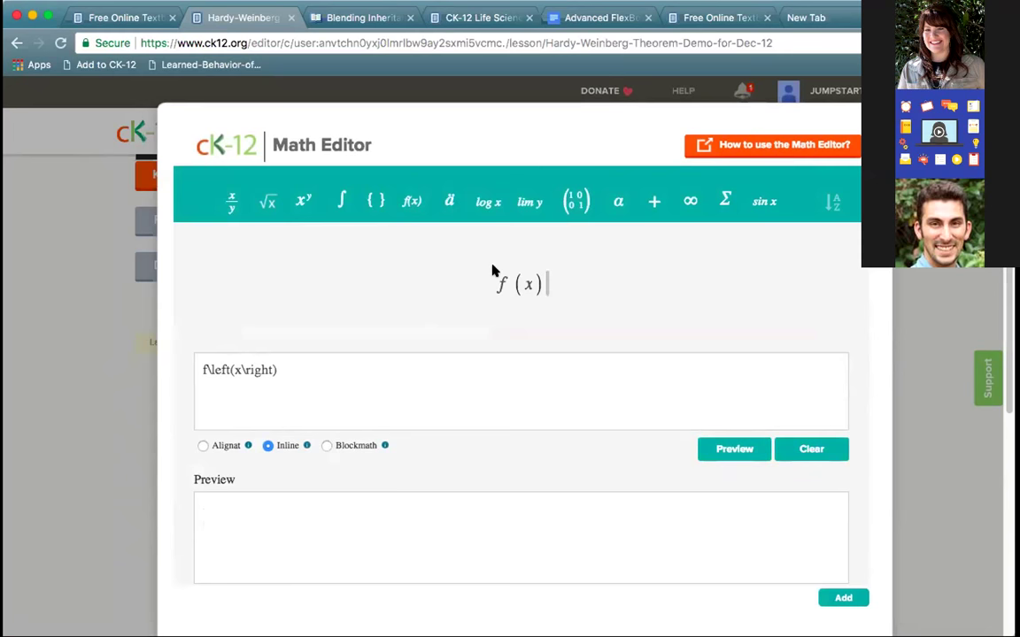
left_click(653, 203)
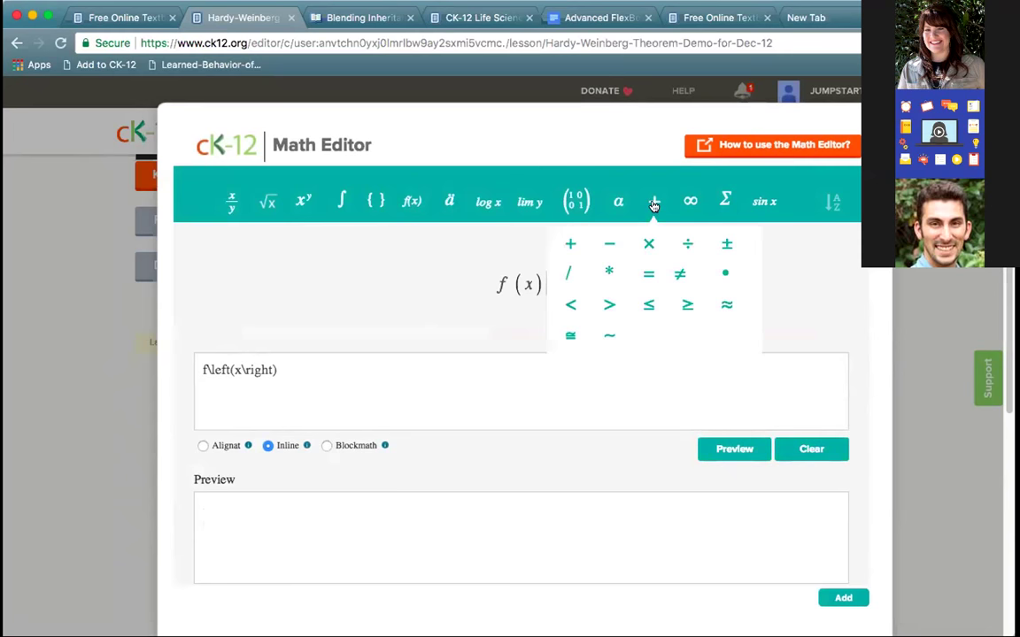
left_click(648, 274)
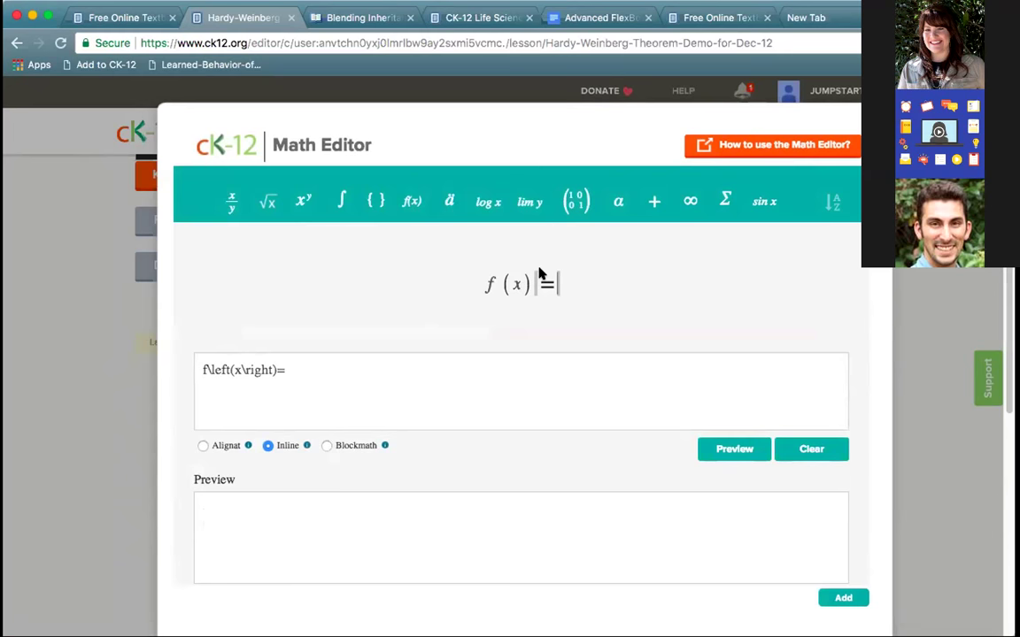
- Try adding p followed by the square template, and remove both from the equation
type("p")
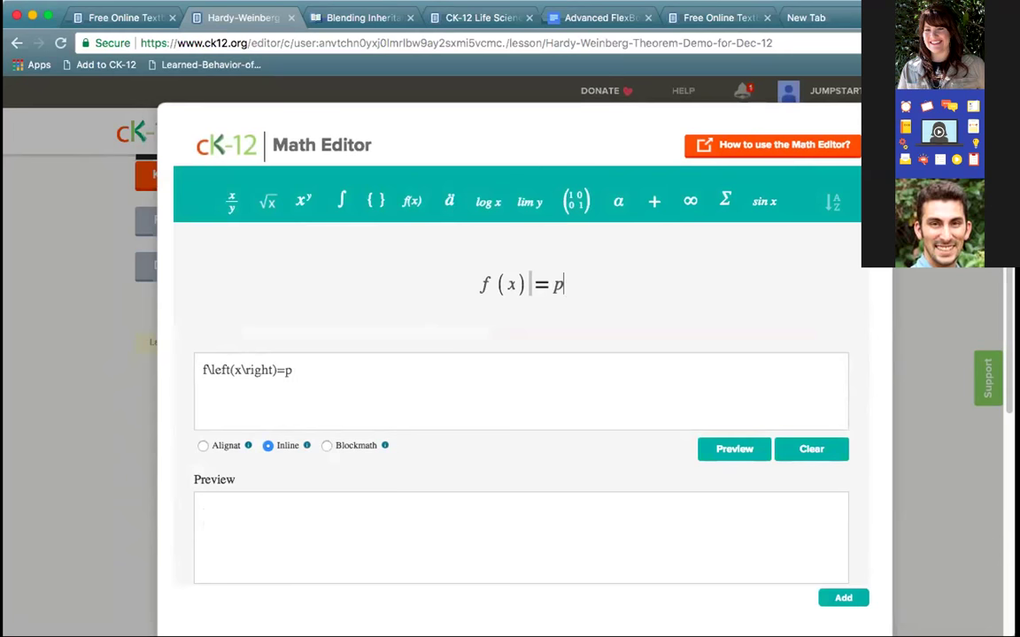
left_click(303, 201)
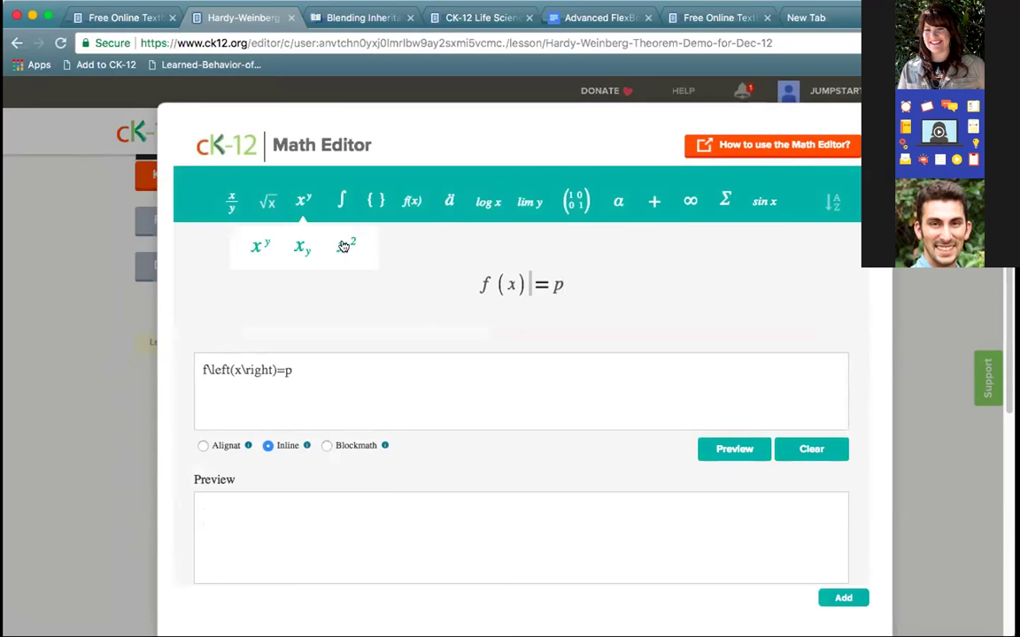
left_click(344, 246)
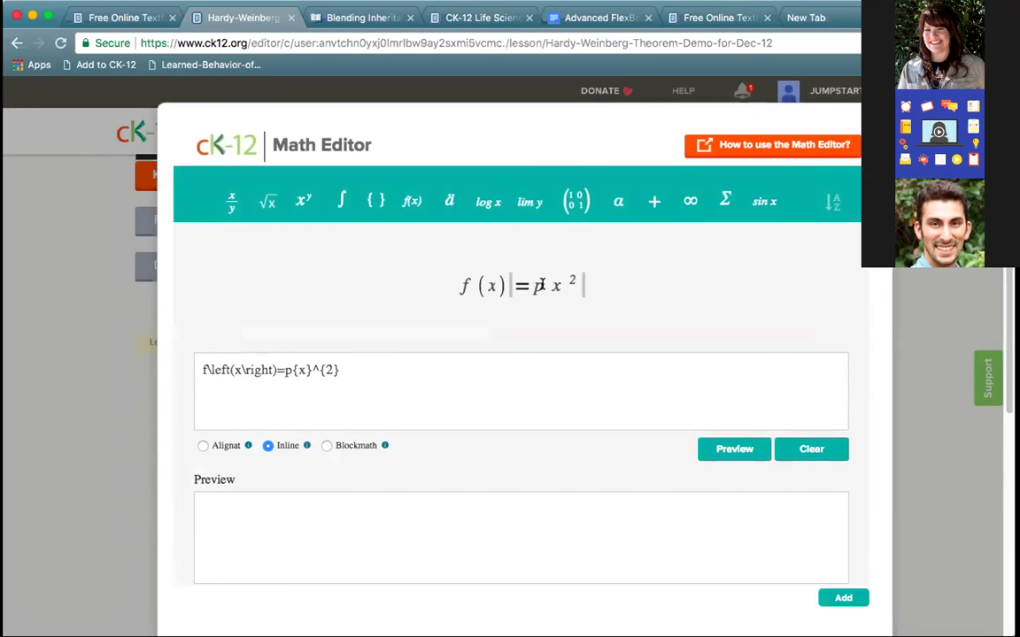
key("BackSpace")
key("BackSpace")
key("BackSpace")
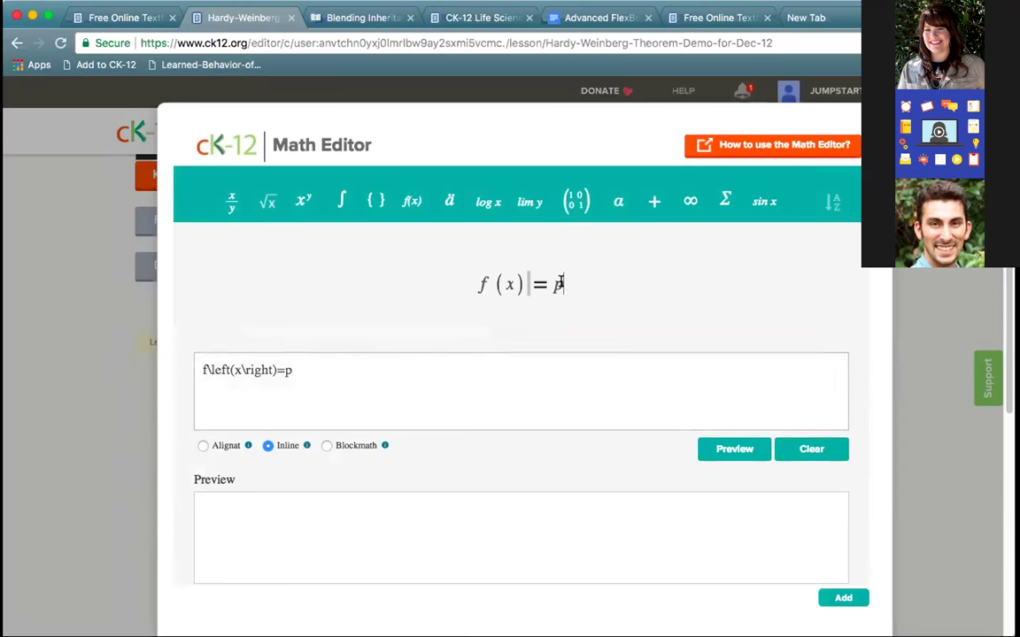
key("BackSpace")
- Complete the equation as f(x) = p^2 using the exponent template with base p and exponent 2, and preview it
left_click(303, 202)
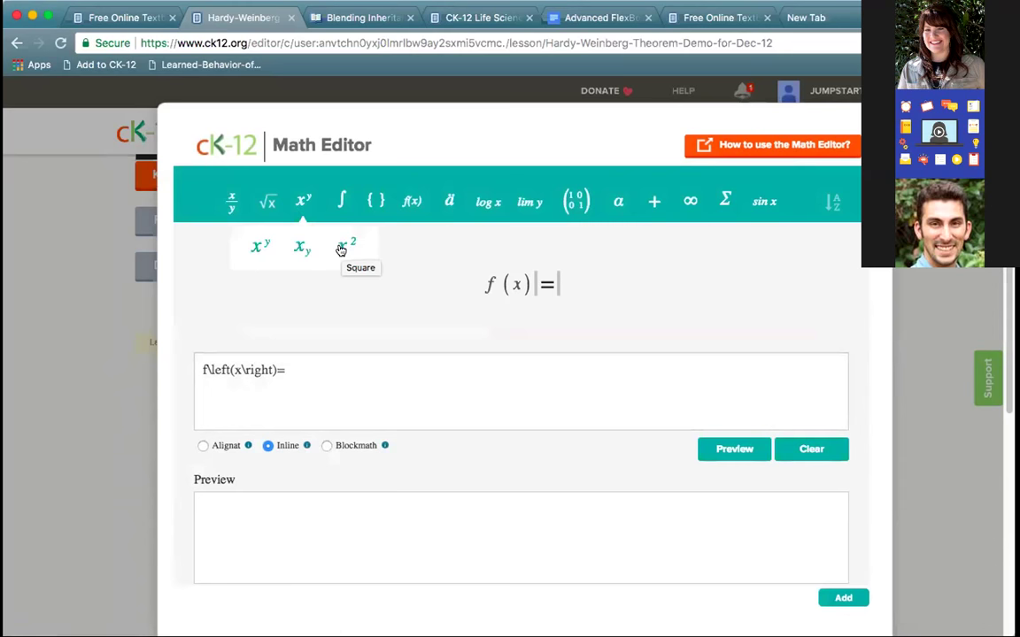
left_click(262, 247)
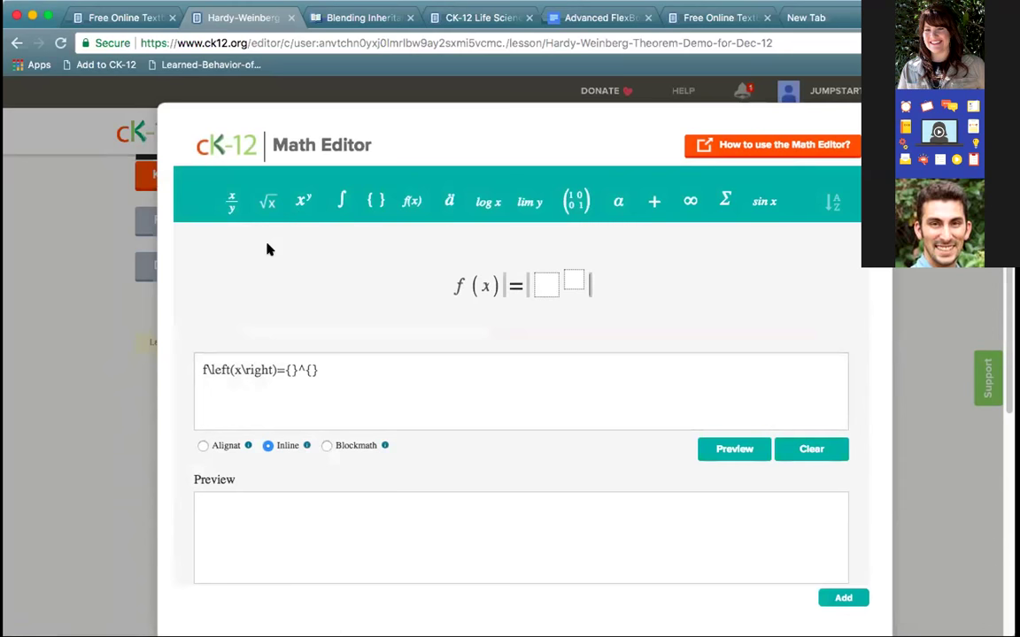
type("p")
left_click(575, 281)
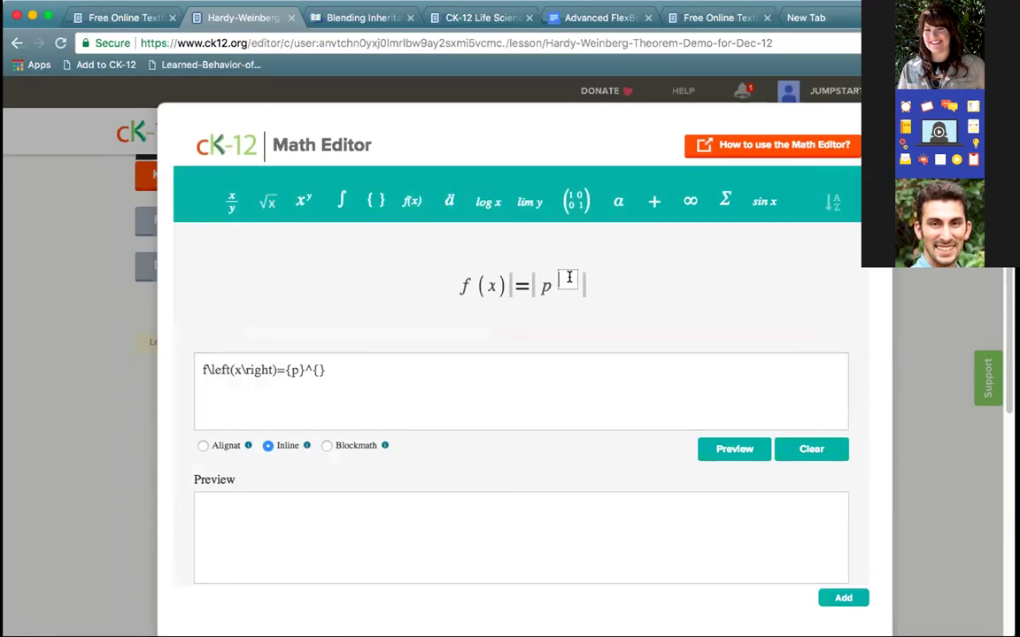
type("2")
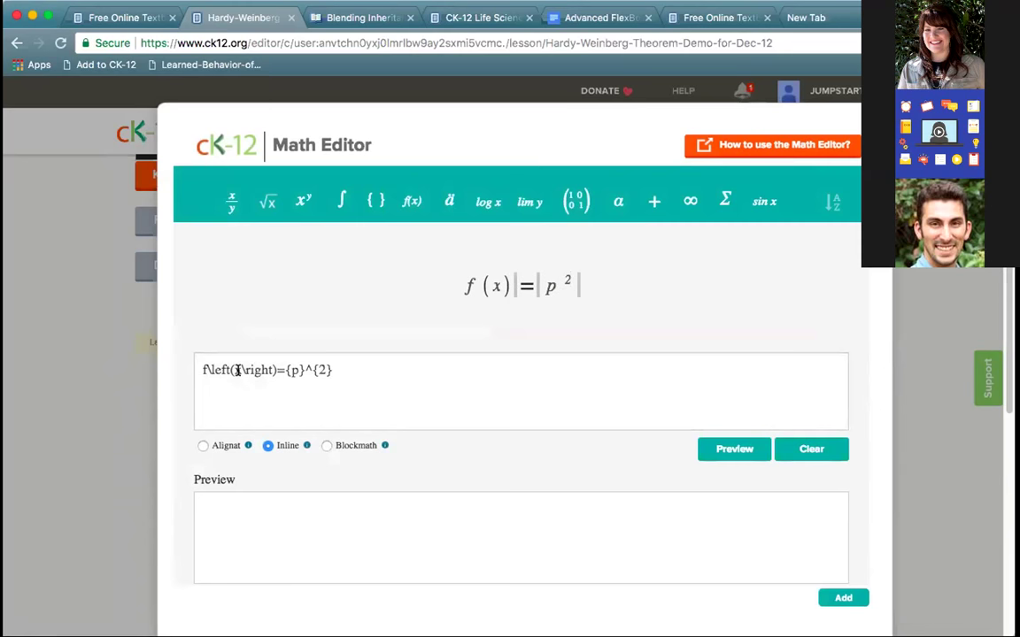
left_click(738, 448)
- Replace x with BB in the LaTeX code, preview the equation, and add it to the lesson text
left_click(240, 369)
key("BackSpace")
type("BB")
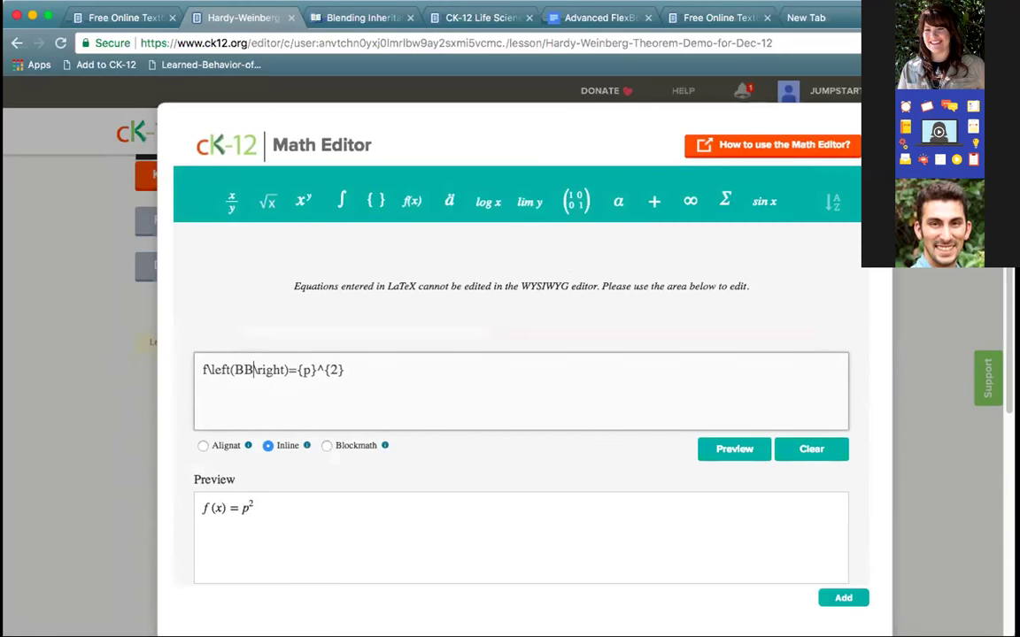
left_click(726, 446)
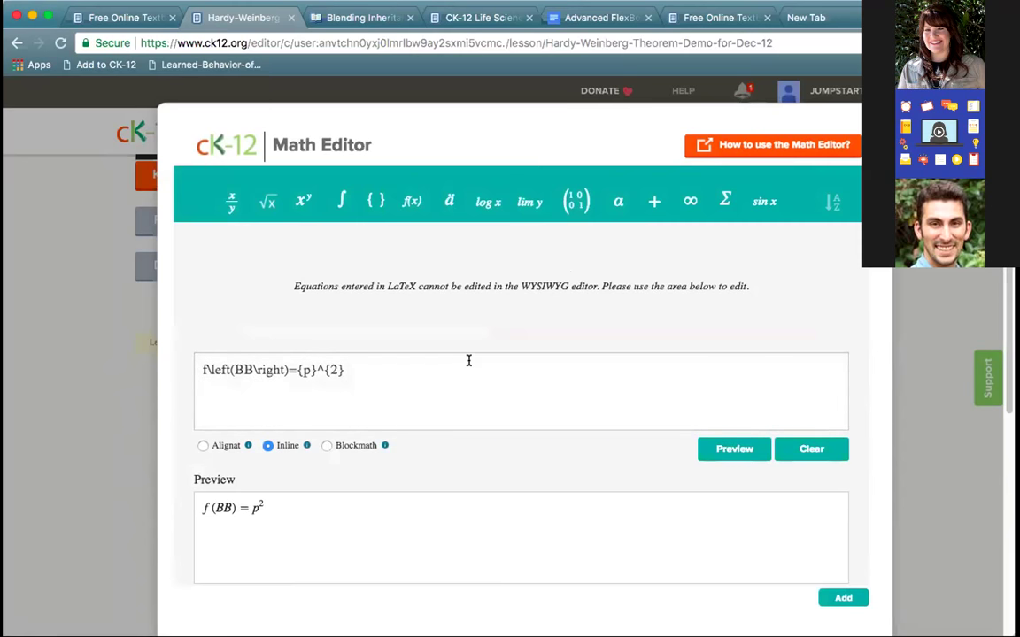
left_click(843, 597)
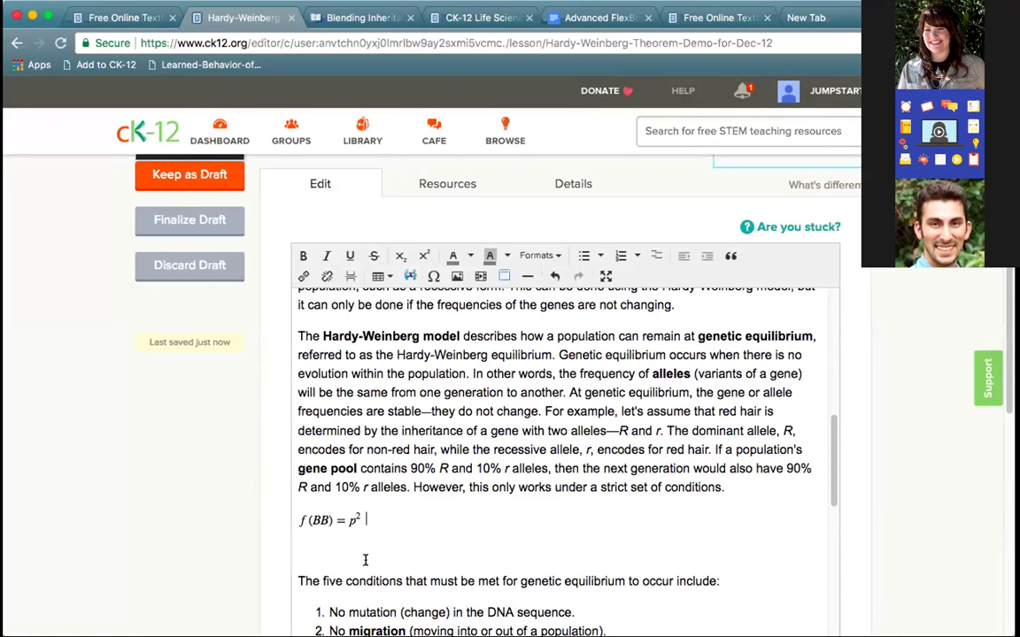
- Edit the inserted equation's LaTeX to read f(bb) = q^2, preview it, and update it in the lesson
scroll(516, 429, "down", 2)
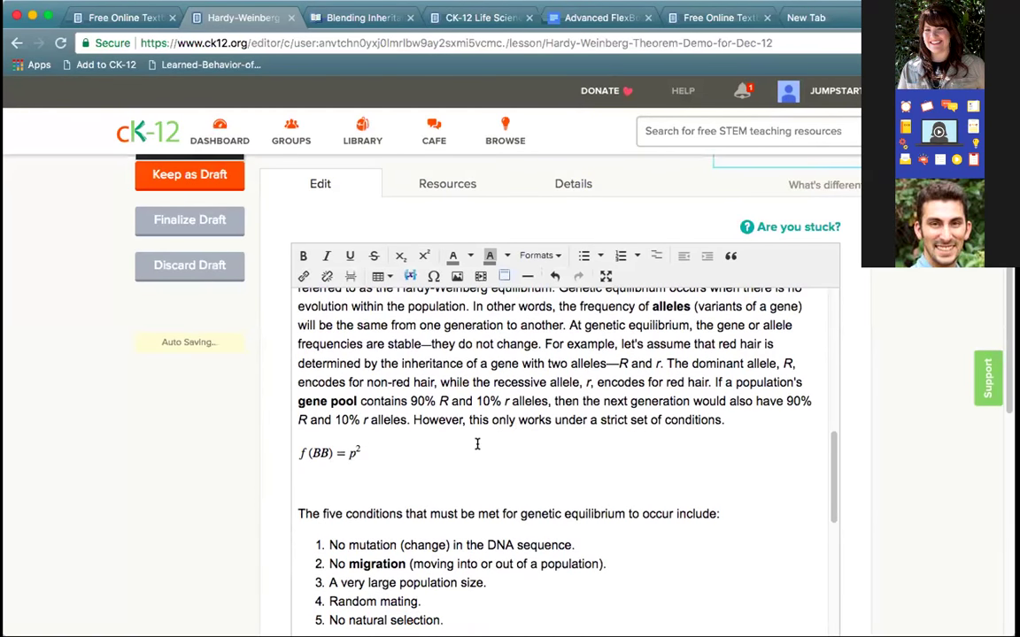
double_click(326, 452)
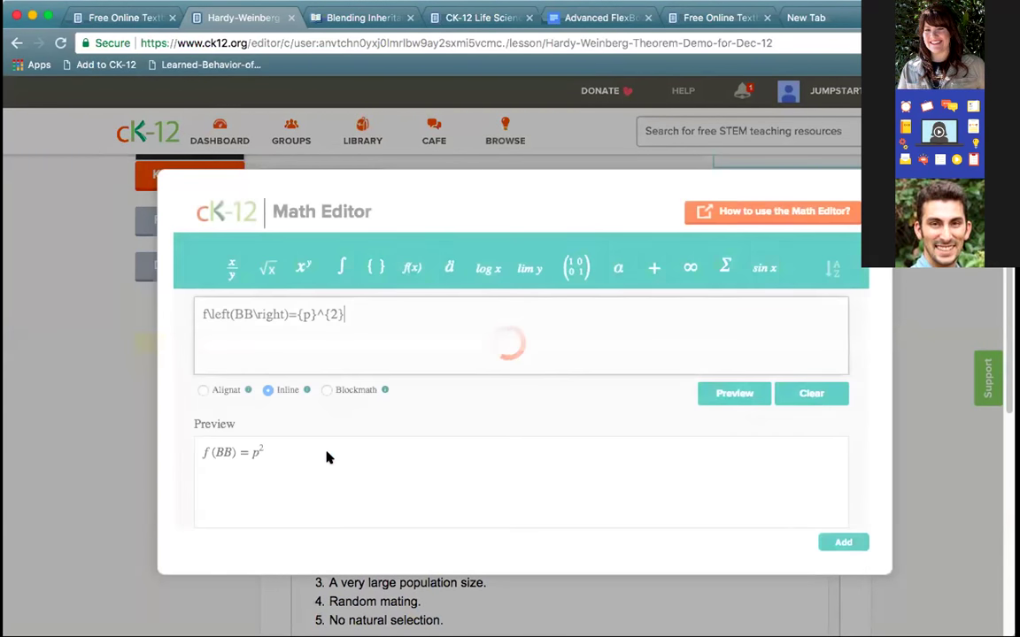
left_click(253, 315)
key("BackSpace")
key("BackSpace")
type("bb")
left_click(309, 314)
key("BackSpace")
type("q")
left_click(740, 394)
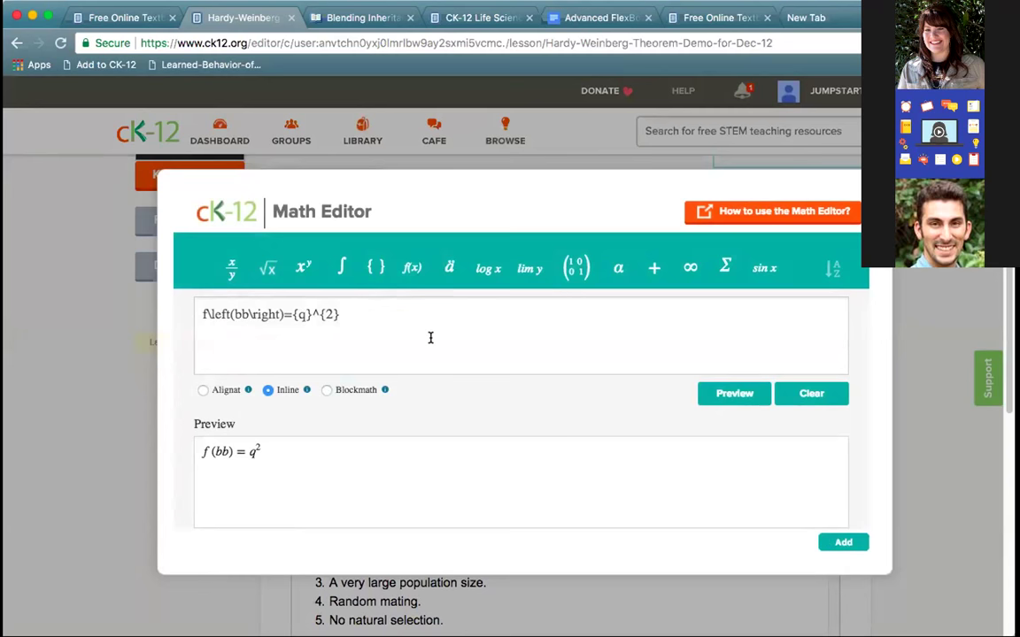
left_click(842, 541)
- Open an empty Math Editor for the blank line below the equation and bring up its how-to guide
left_click(394, 464)
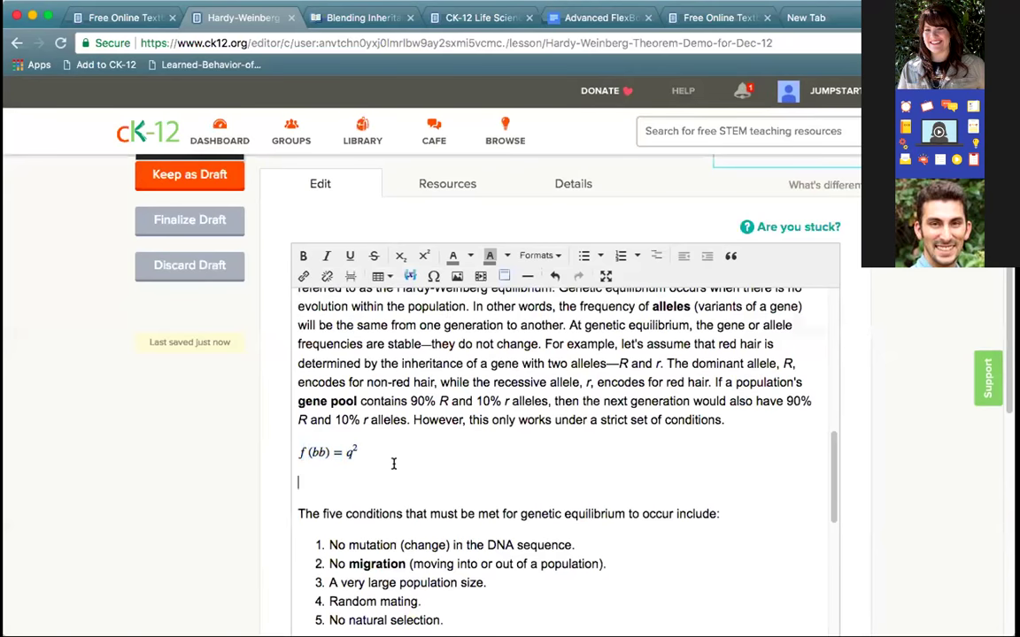
left_click(409, 277)
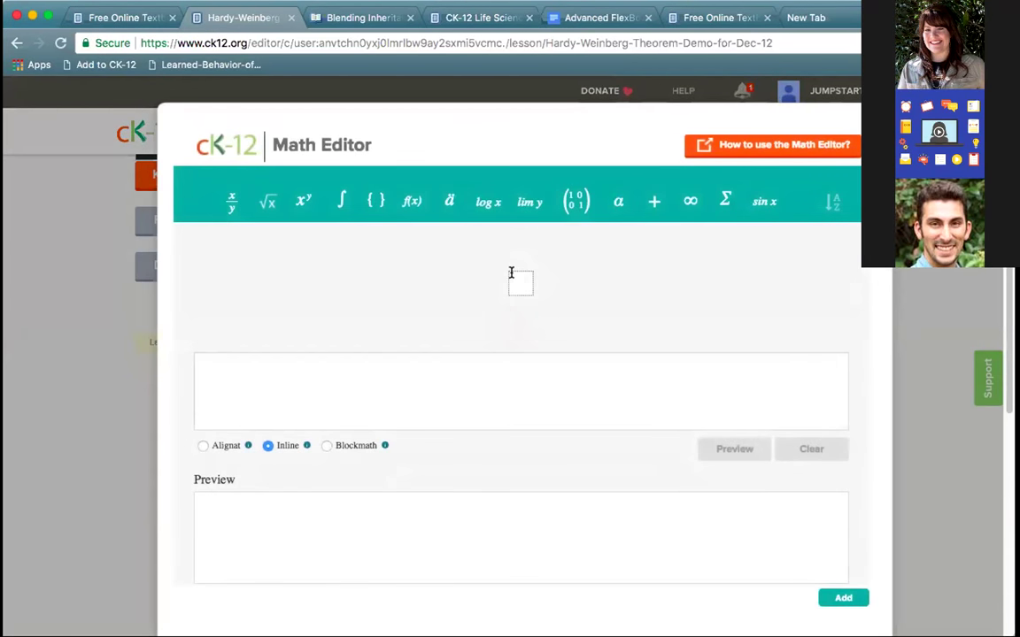
left_click(768, 146)
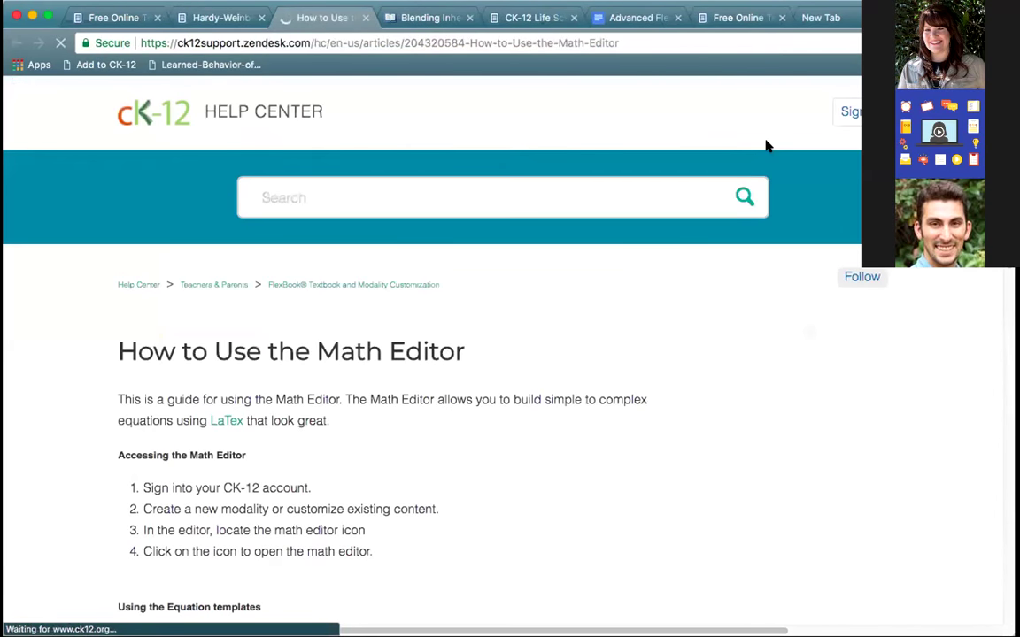
- Read through the how-to guide for the Math Editor, return to the lesson, and close the empty equation dialog
scroll(589, 400, "down", 3)
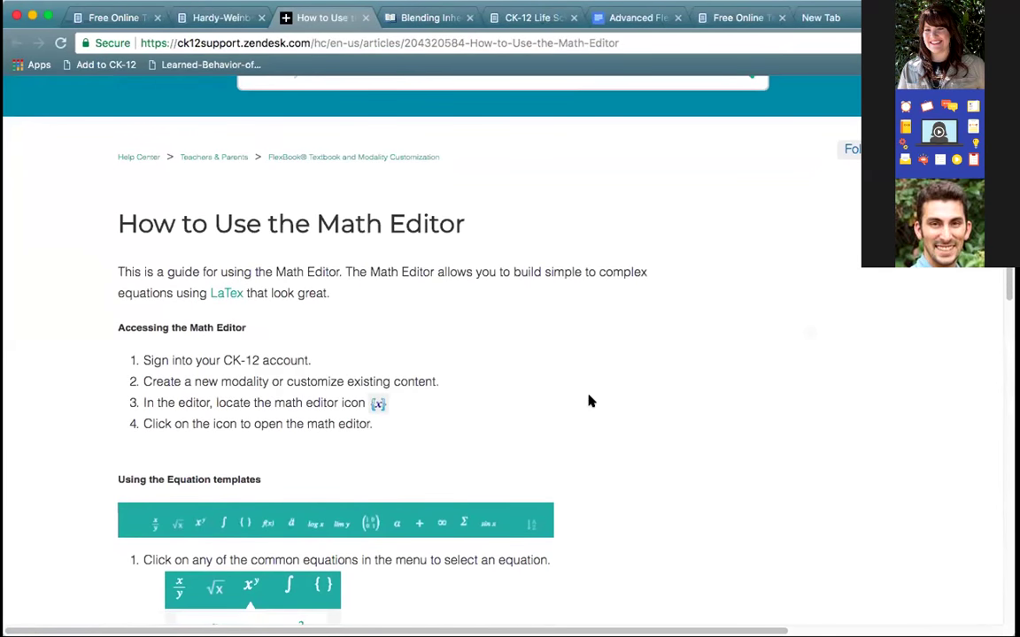
scroll(588, 400, "down", 5)
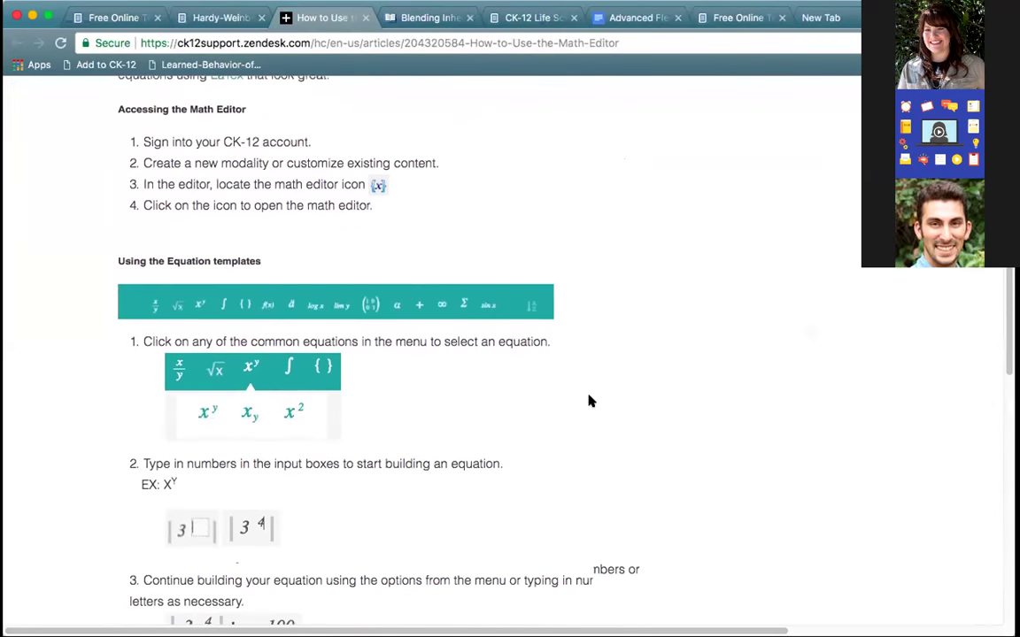
scroll(588, 401, "down", 9)
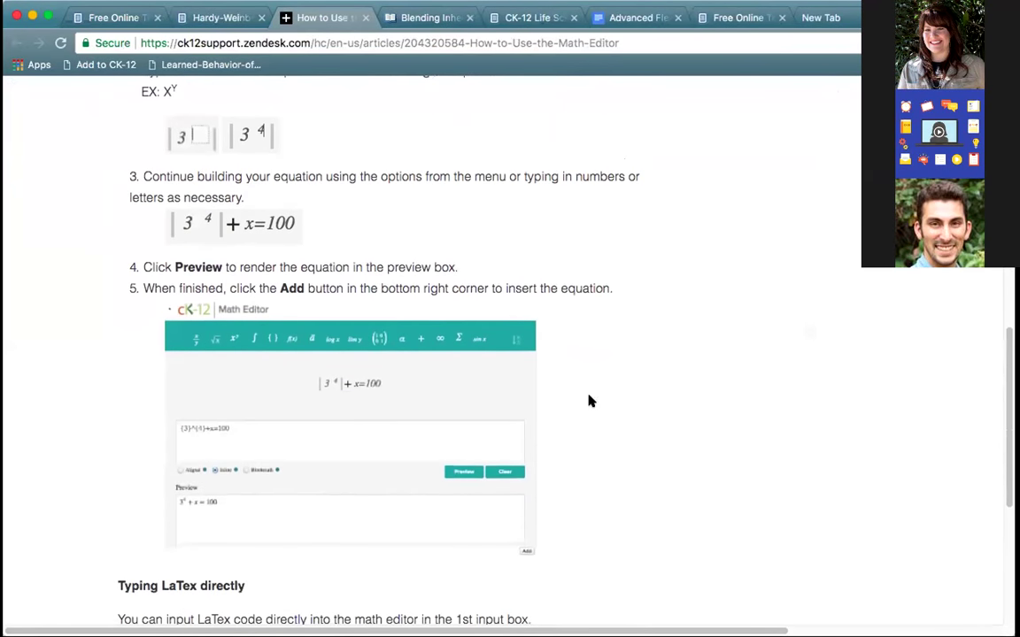
scroll(590, 401, "down", 5)
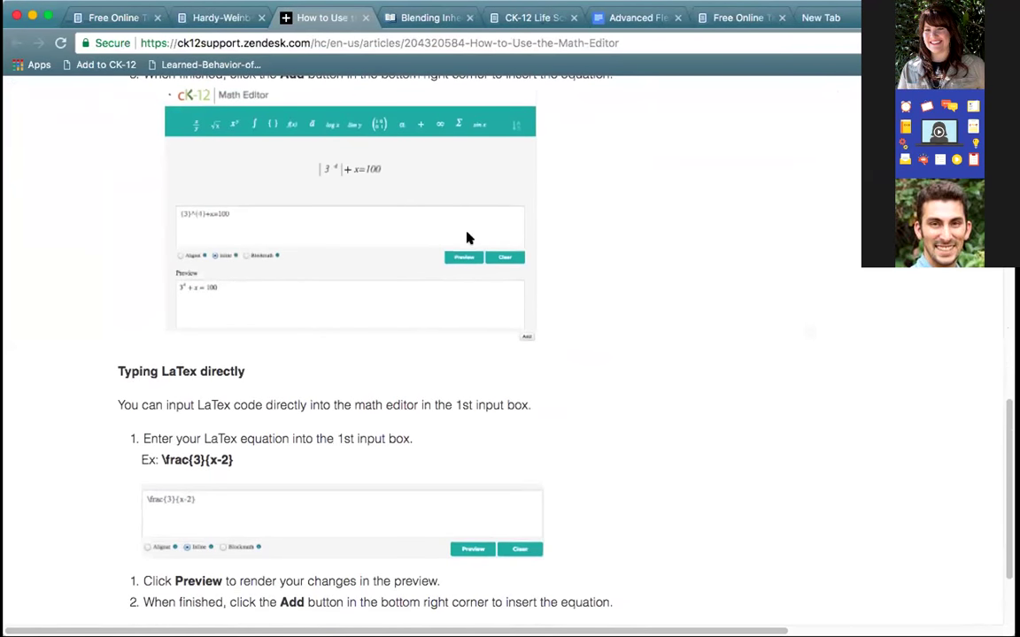
left_click(213, 18)
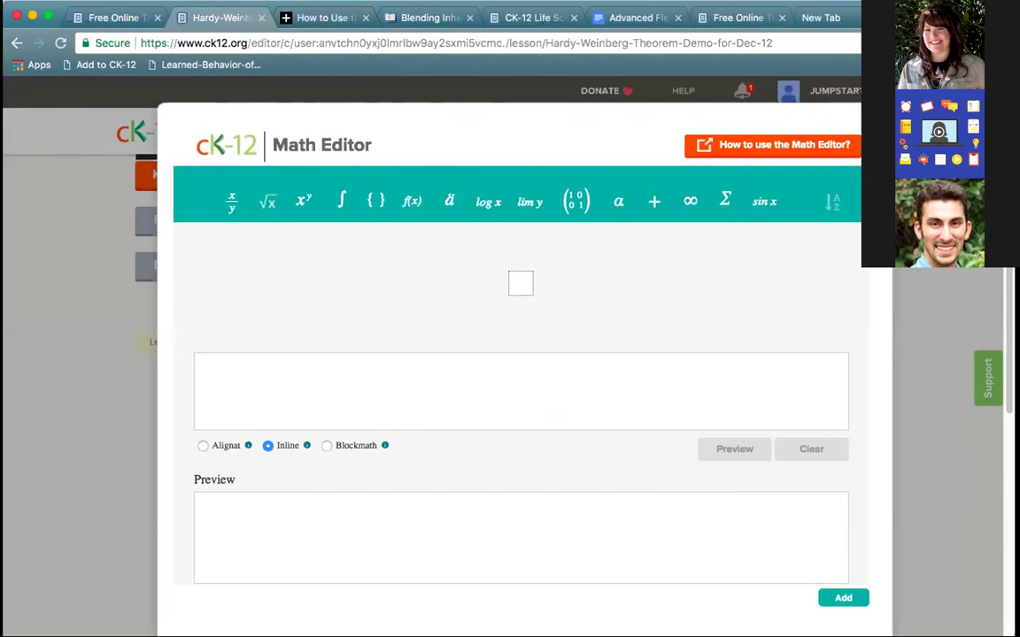
key("Escape")
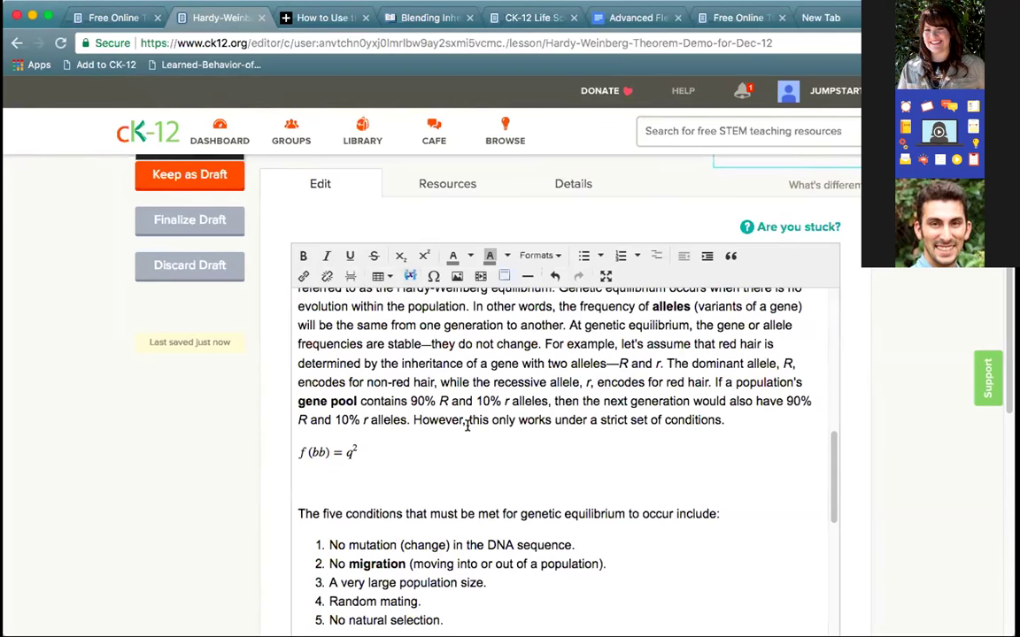
- Insert an element box below the f(bb) equation, title it "Hardy-Weinberg Model", and place the cursor in its body
scroll(466, 426, "down", 4)
scroll(467, 426, "up", 3)
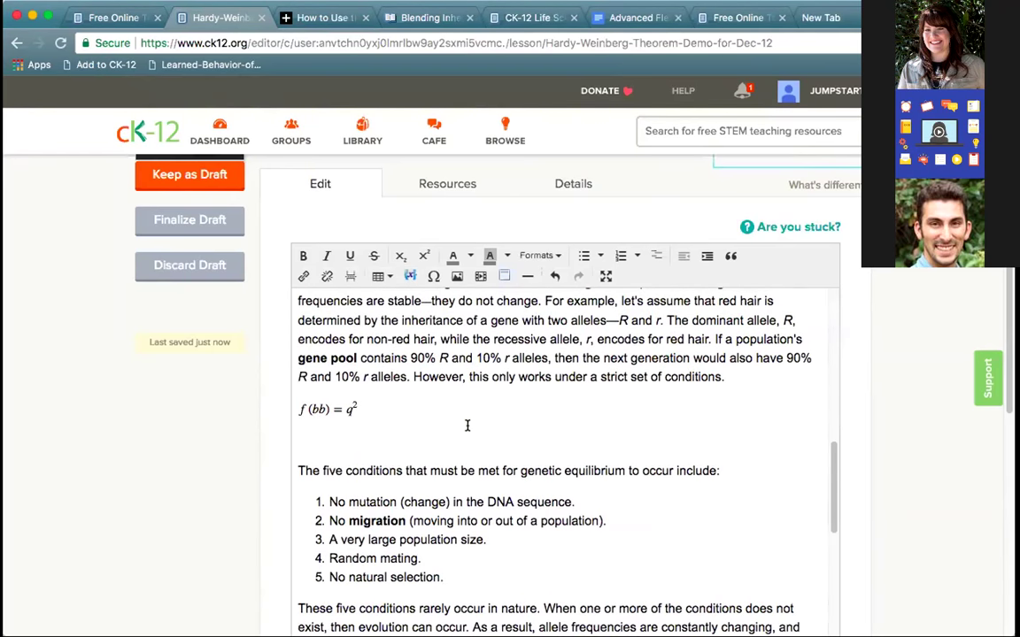
scroll(467, 426, "up", 1)
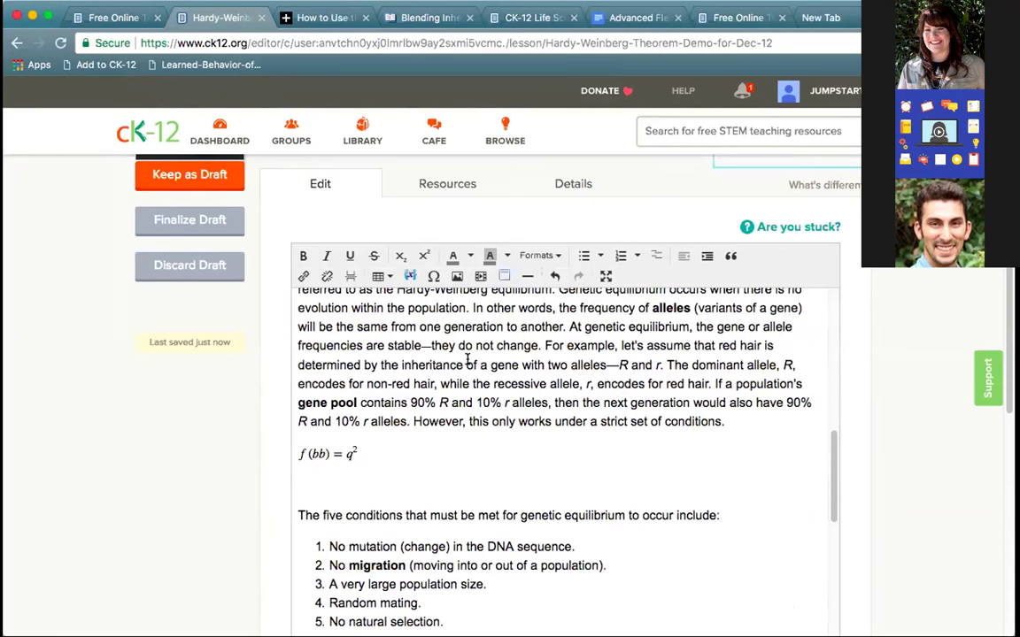
left_click(503, 277)
scroll(581, 414, "down", 1)
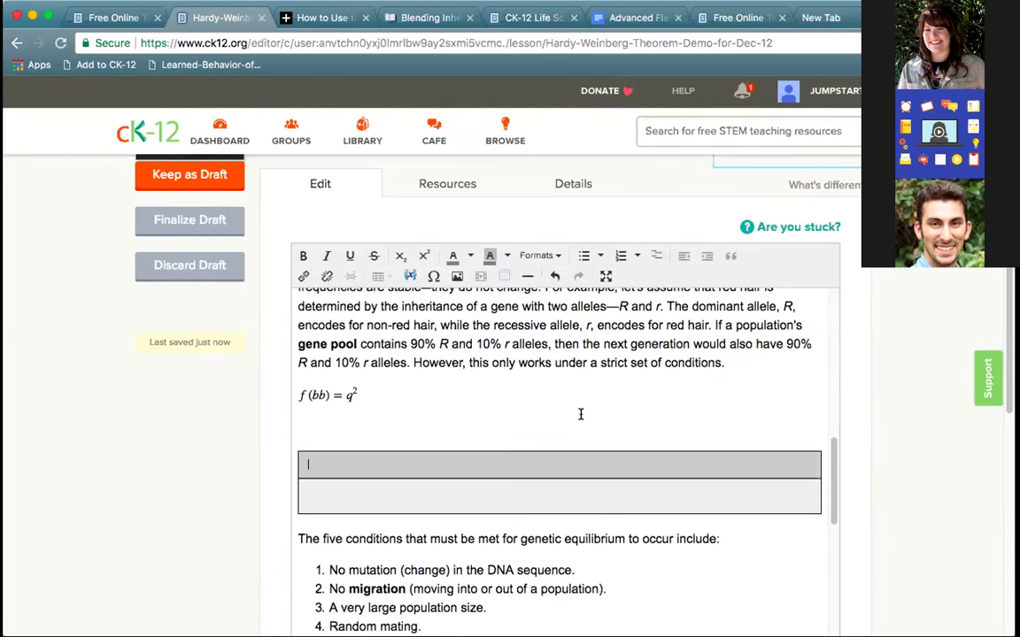
type("Hardy")
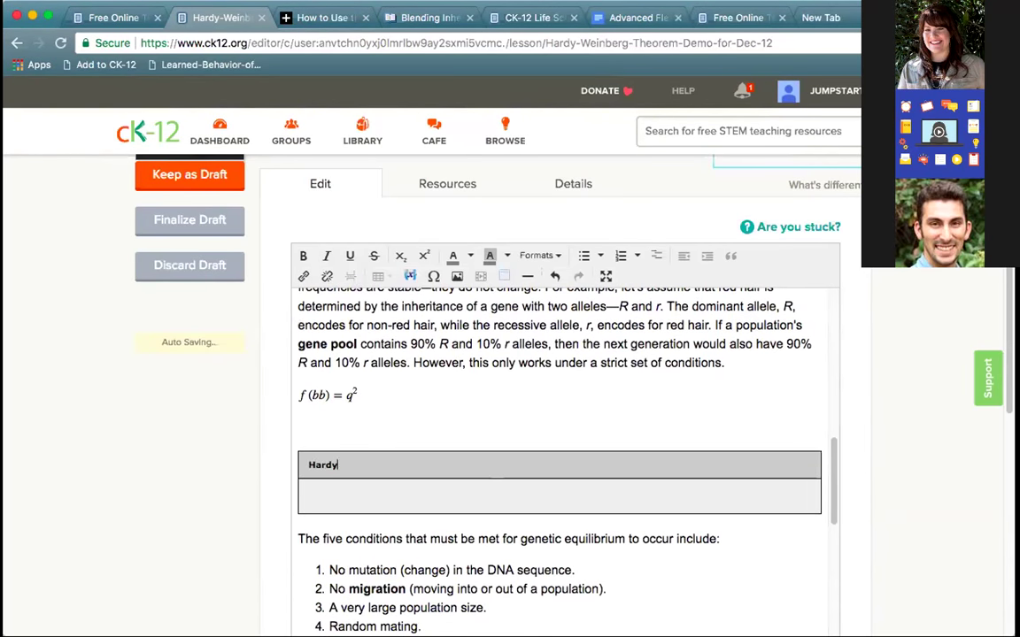
type("-Weinberg Model")
left_click(421, 496)
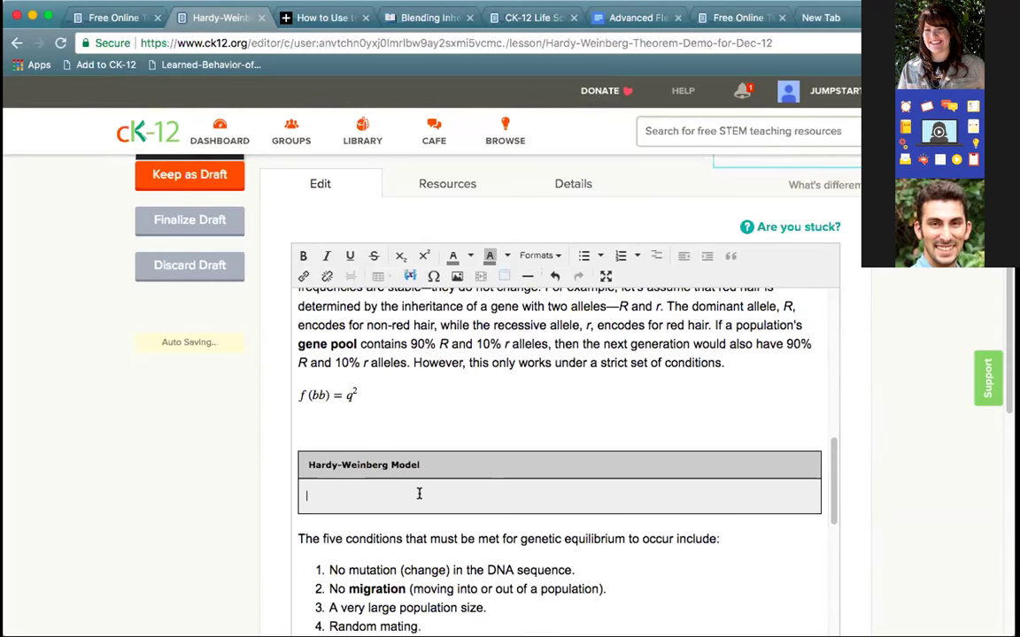
scroll(419, 487, "down", 1)
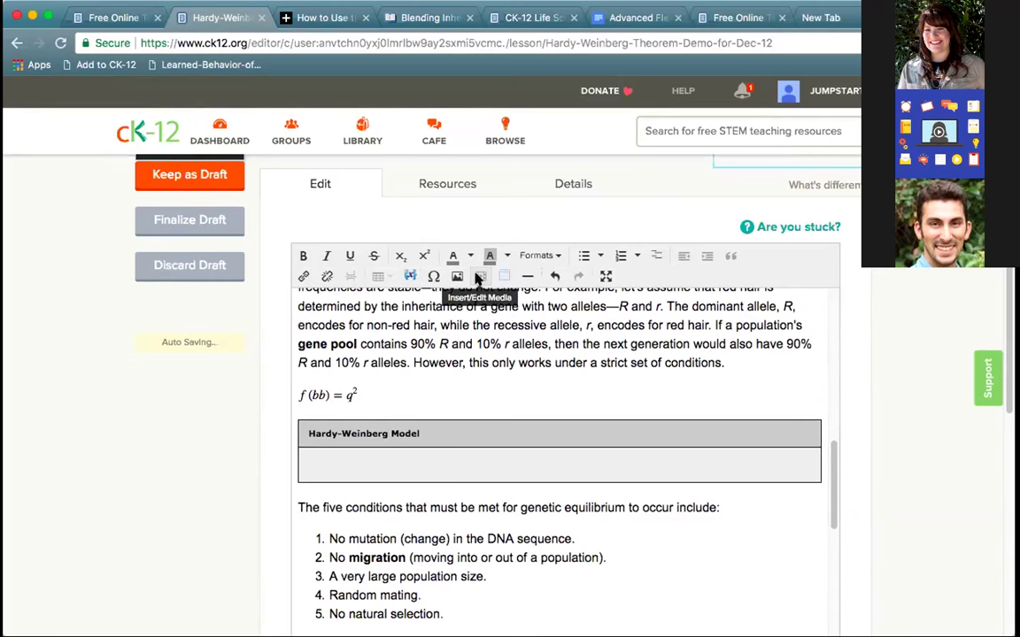
- Create an equation in the box body with the LaTeX code f(BB)=p^2, f(Bb)=2pq, and preview it
left_click(409, 277)
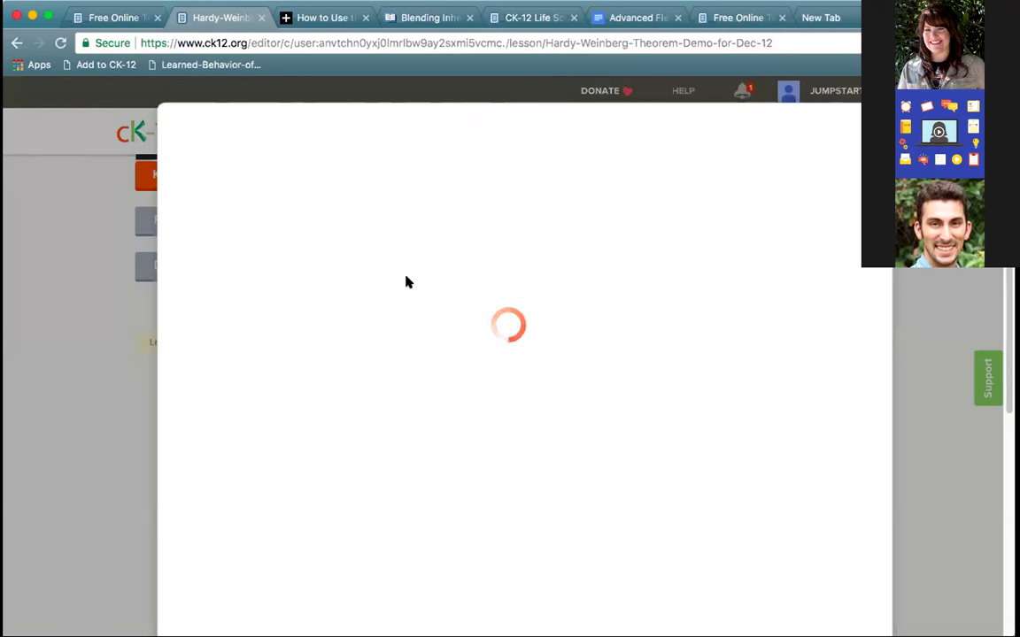
left_click(345, 375)
type("f(")
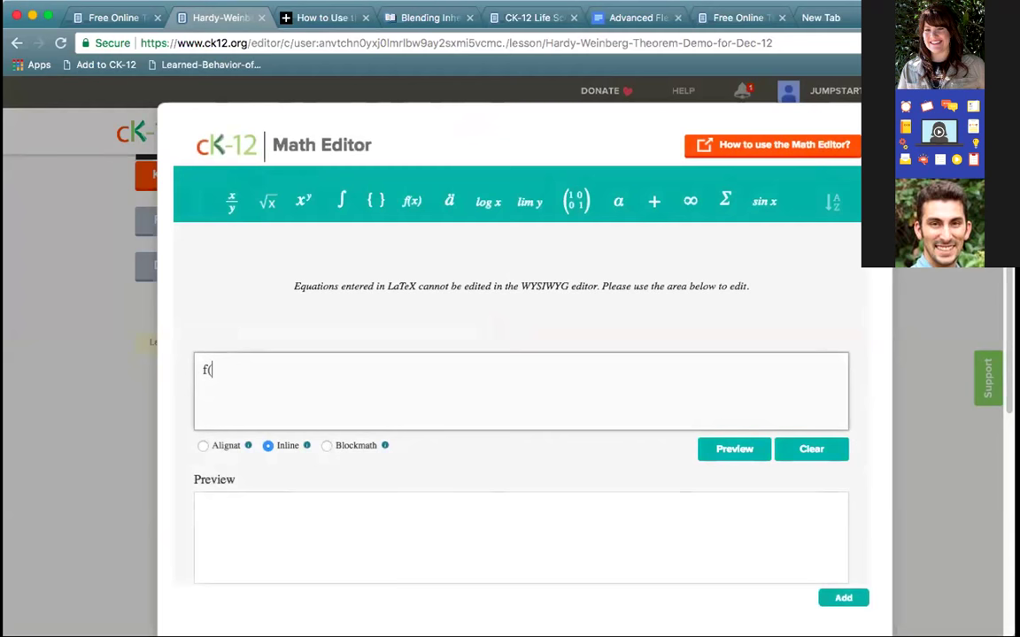
type("BB)=p^2")
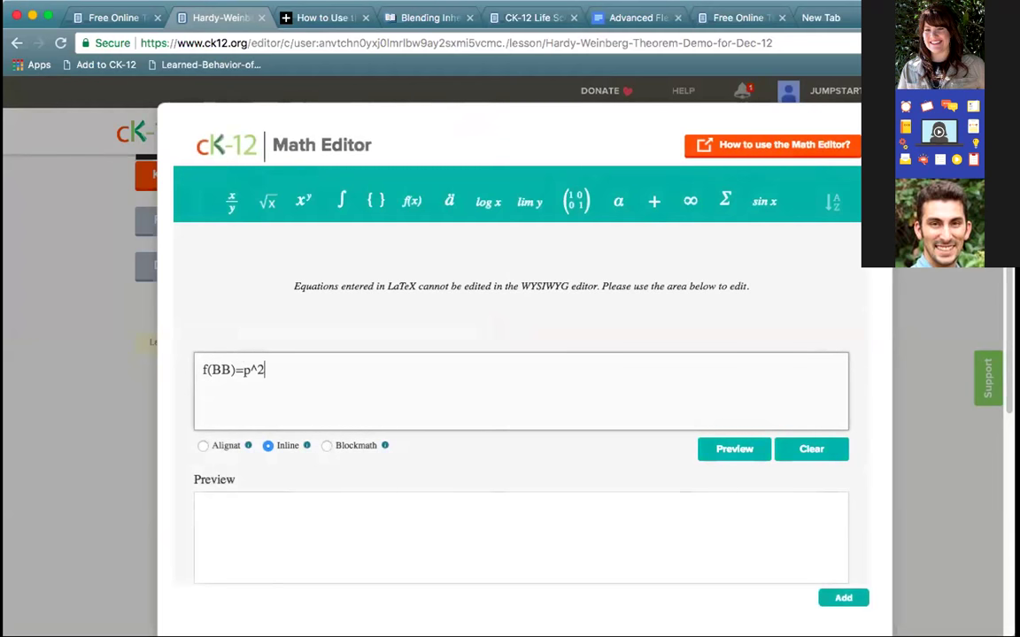
type(", f(Bb)=2pq,")
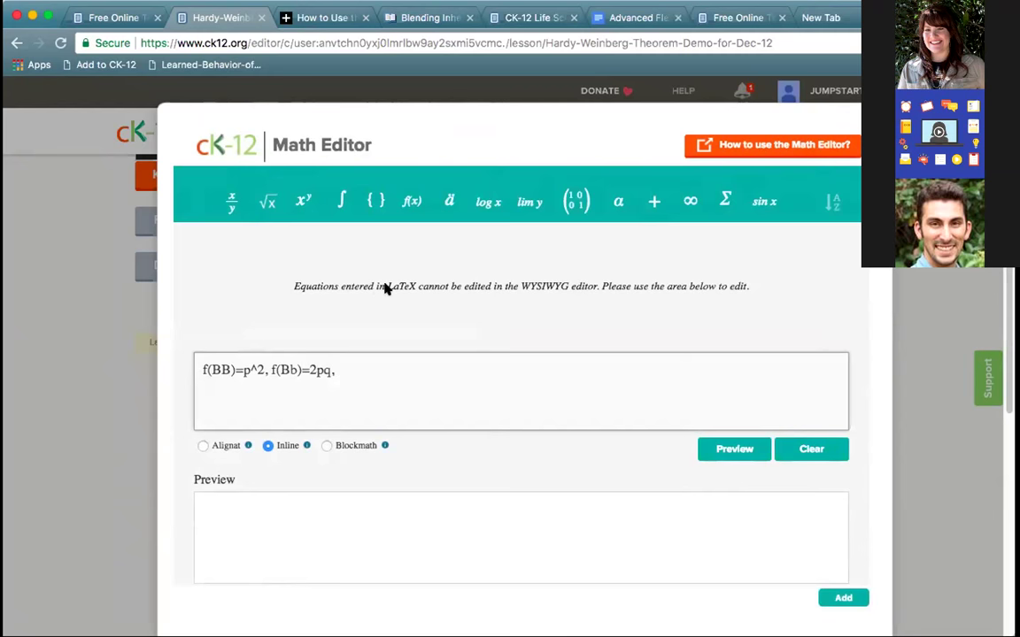
left_click(733, 449)
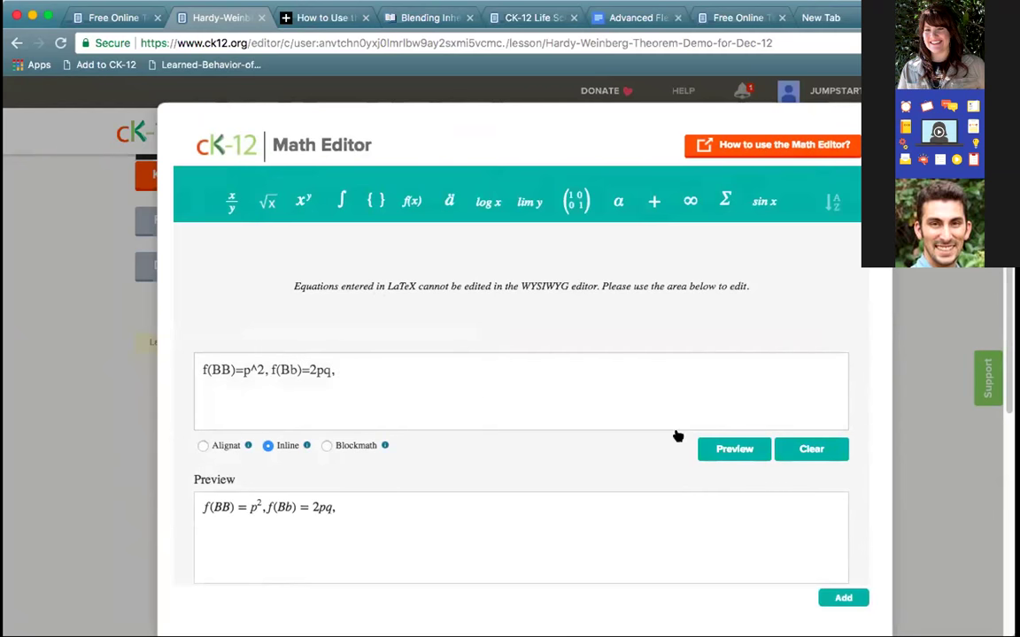
- Append the formula {H}_{2}O to the LaTeX code using the subscript template, and preview the equation
left_click(387, 358)
left_click(301, 202)
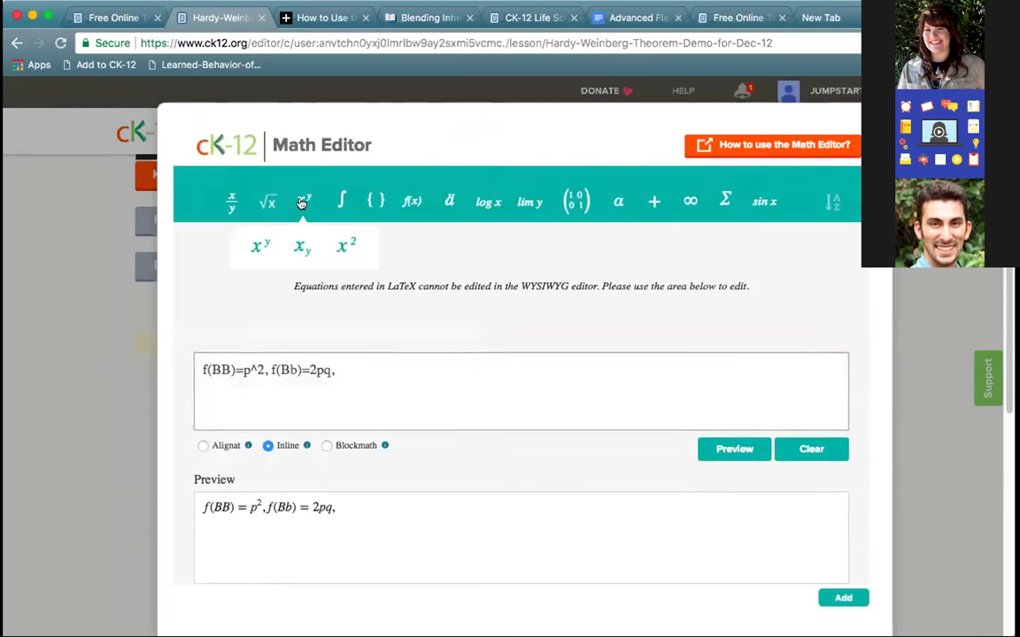
left_click(301, 252)
left_click(344, 370)
type("H}_{}")
left_click(376, 371)
type("2}O")
left_click(719, 454)
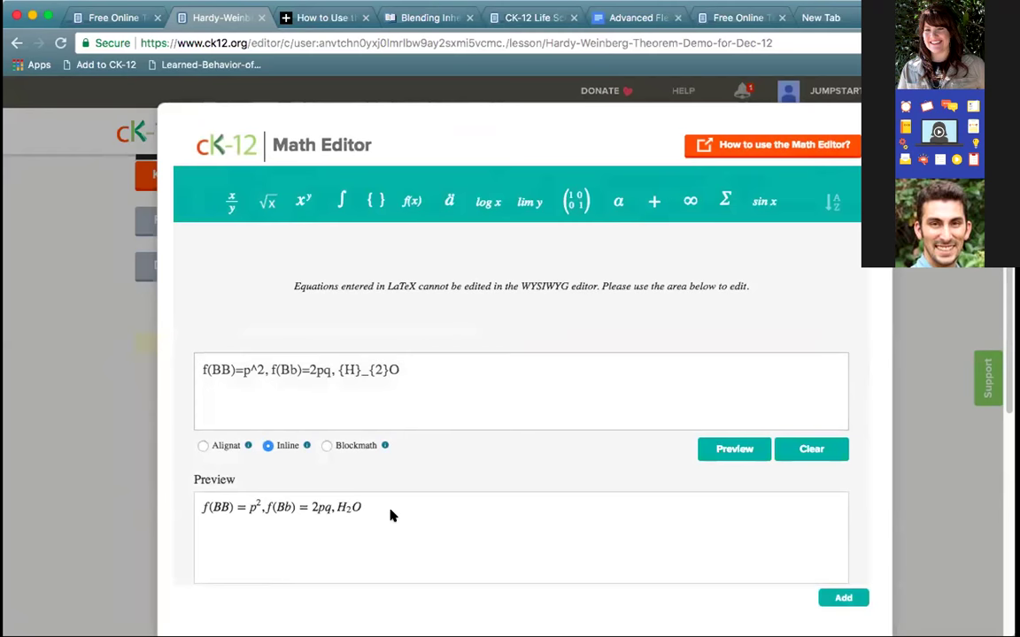
- Delete the H2O formula from the LaTeX code and add the remaining equation to the Hardy-Weinberg Model box
left_click_drag(397, 369, 339, 370)
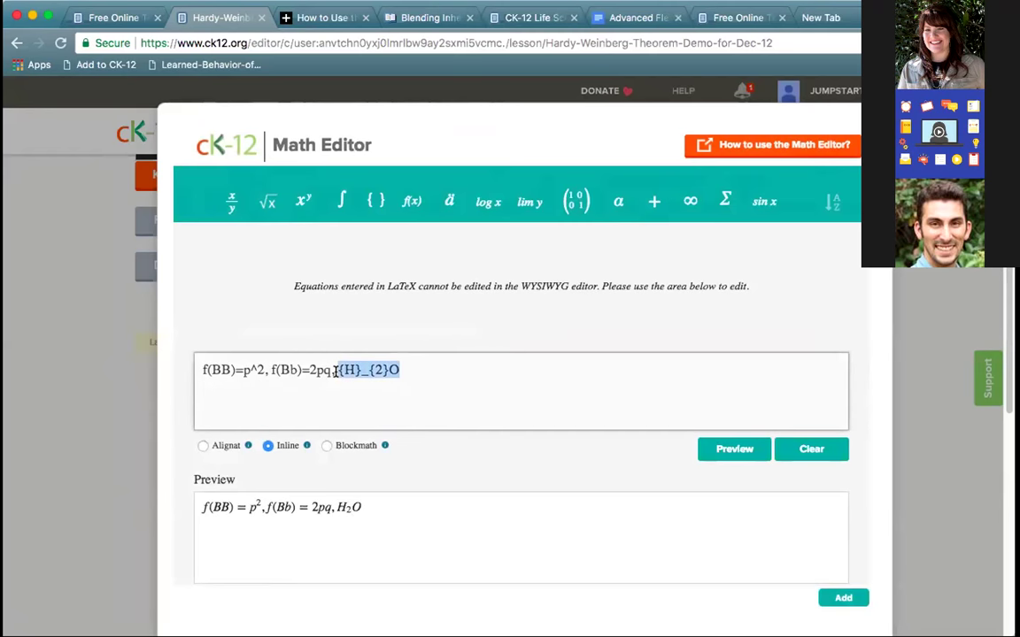
key("BackSpace")
left_click(844, 598)
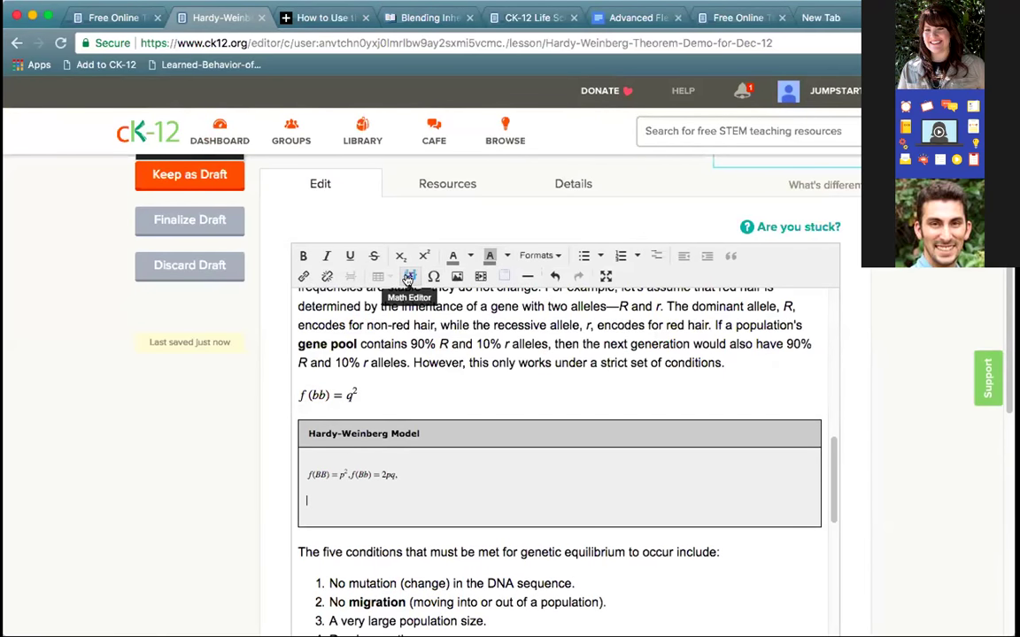
- Build the formula H2O in a new Math Editor equation using the subscript template, and preview it
left_click(408, 278)
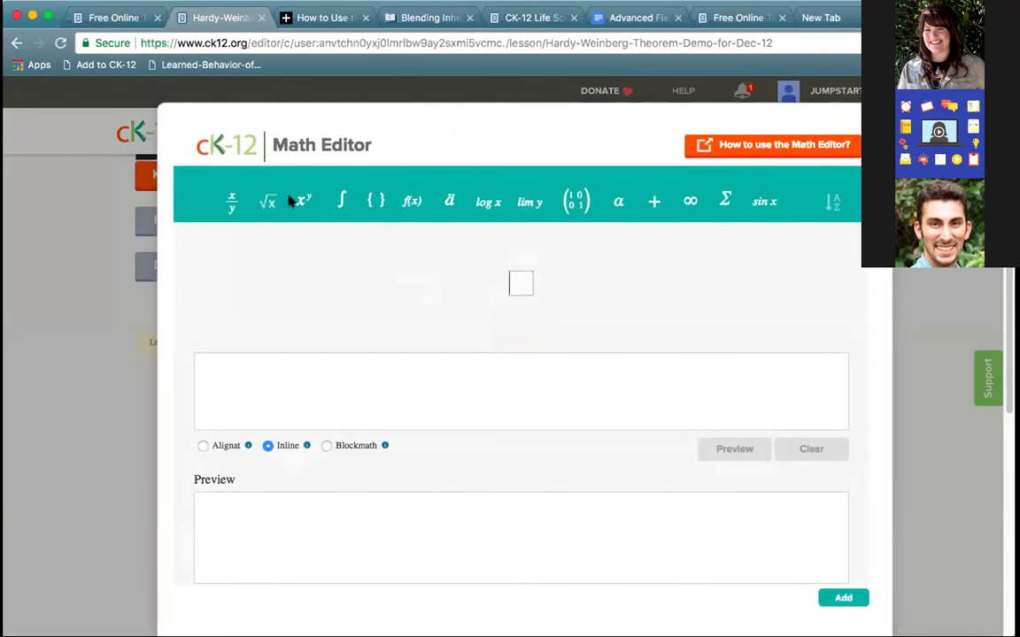
left_click(304, 204)
left_click(303, 246)
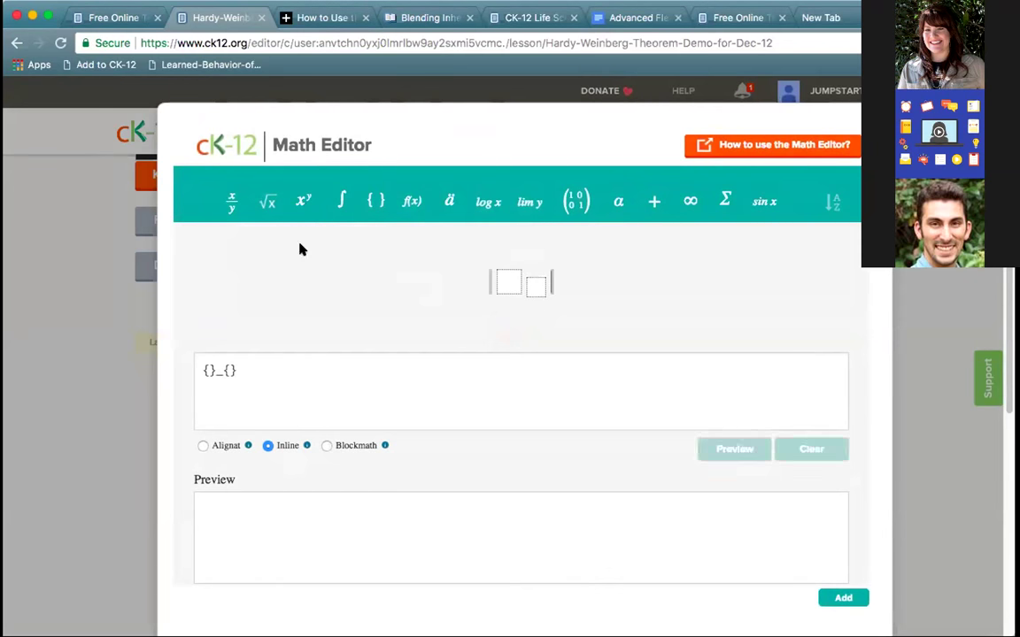
left_click(507, 280)
type("H")
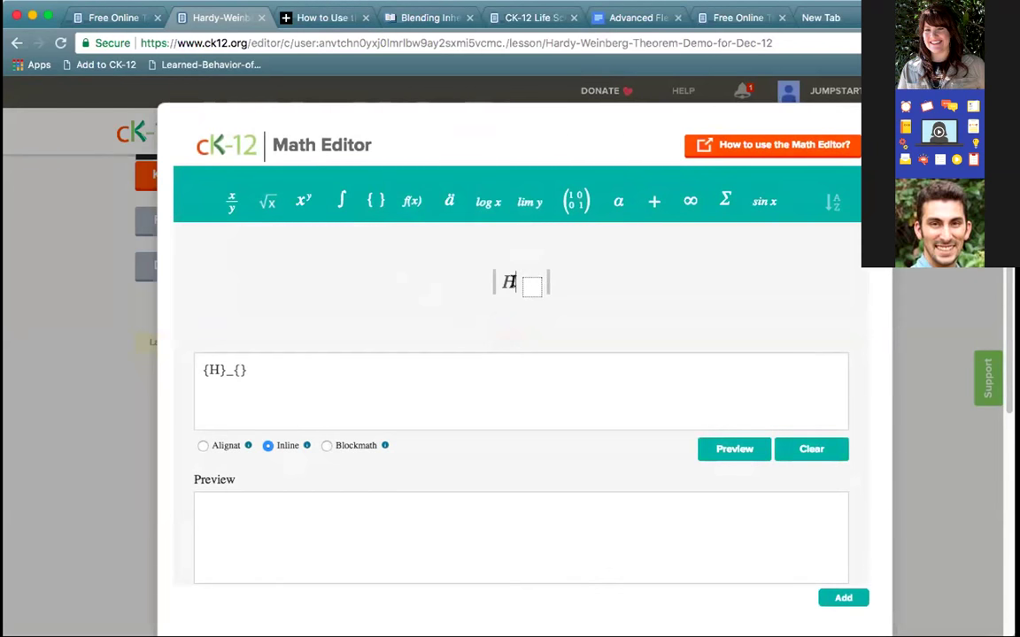
left_click(532, 285)
type("2")
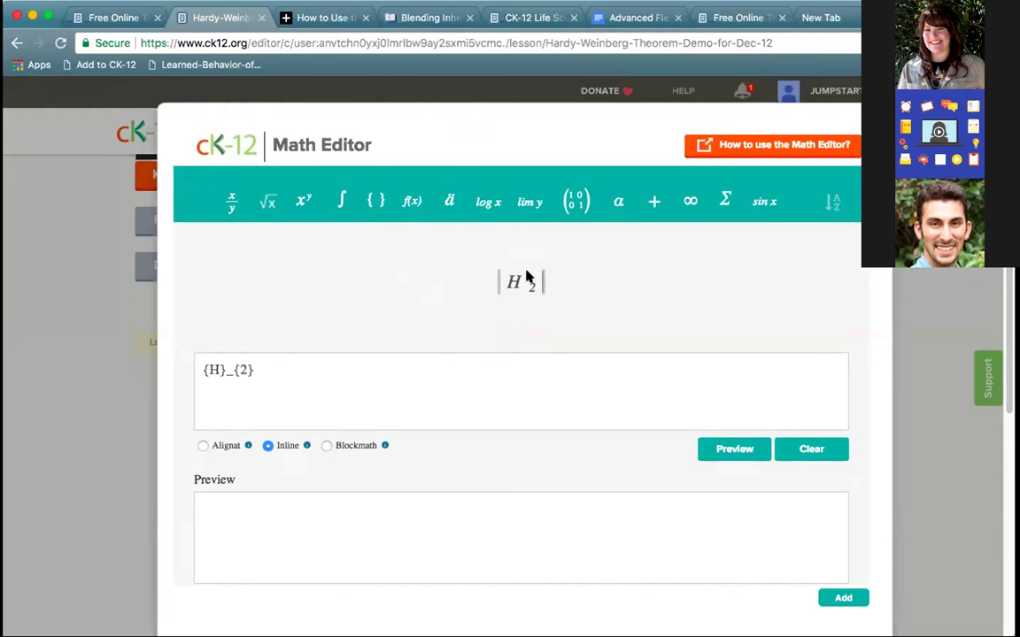
key("Right")
type("O")
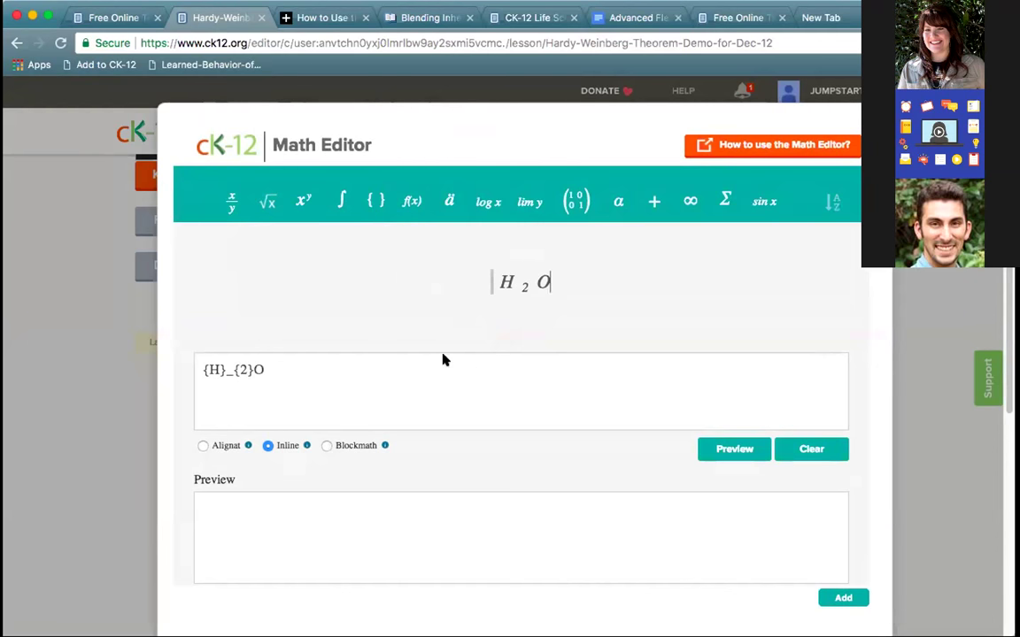
left_click(735, 450)
- Look through the bracket, integral, symbol and Greek letter templates, and close the Math Editor without adding the formula
left_click(371, 202)
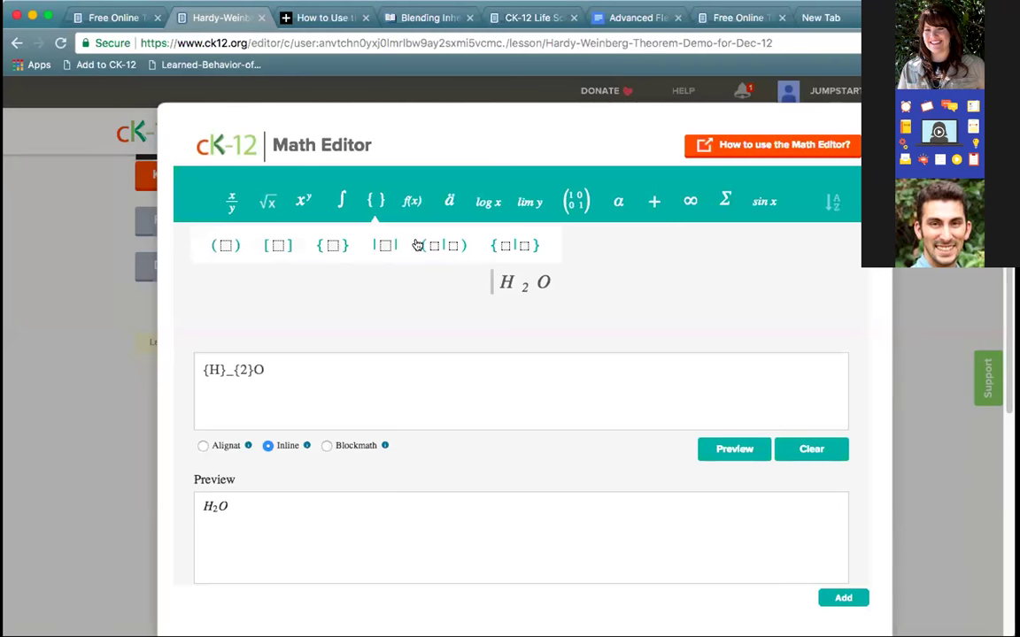
left_click(340, 201)
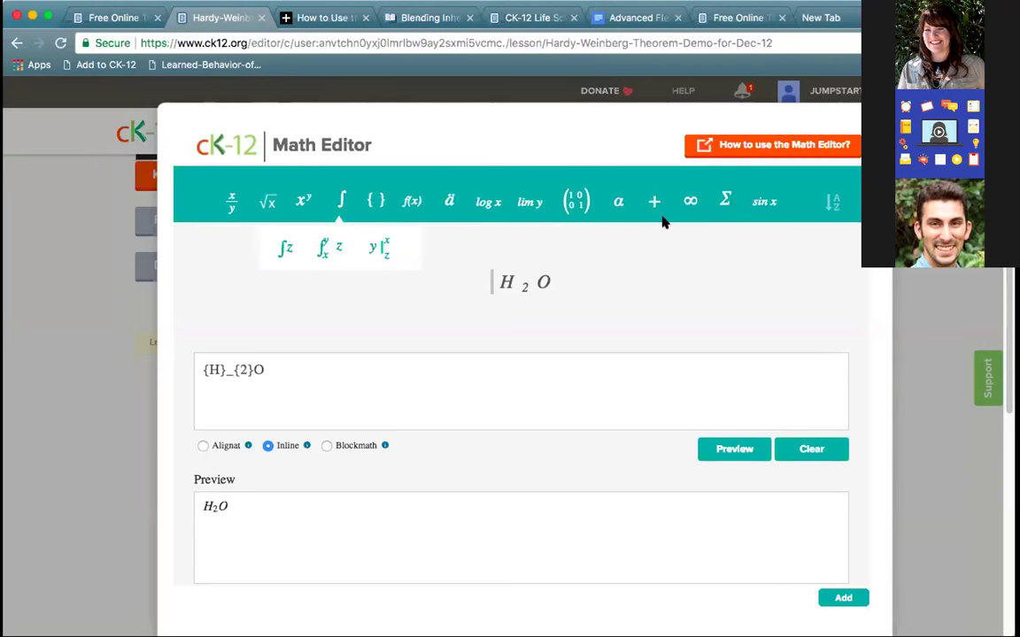
left_click(688, 202)
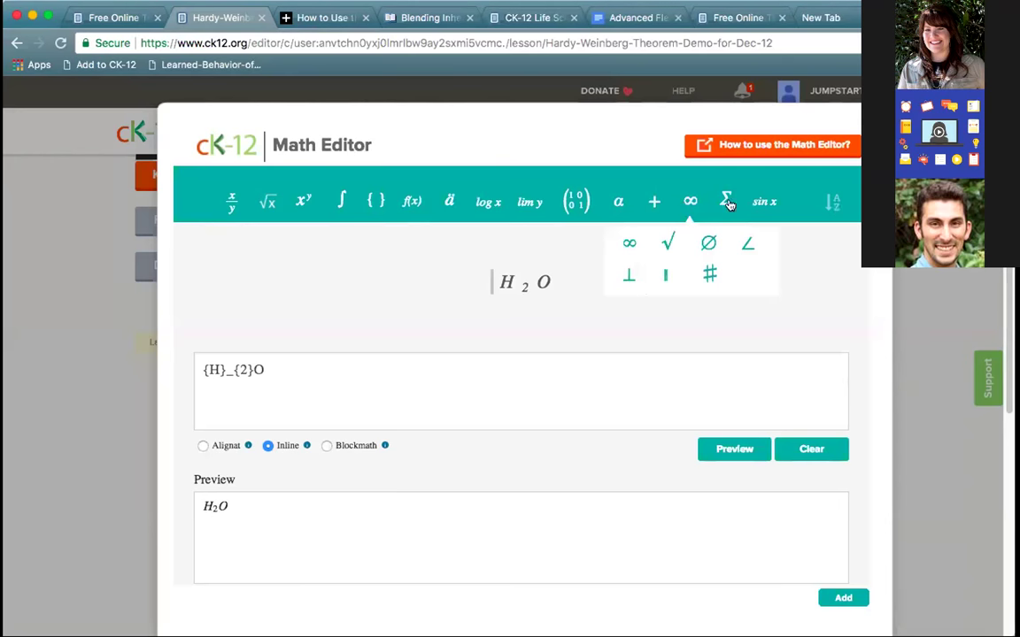
left_click(612, 203)
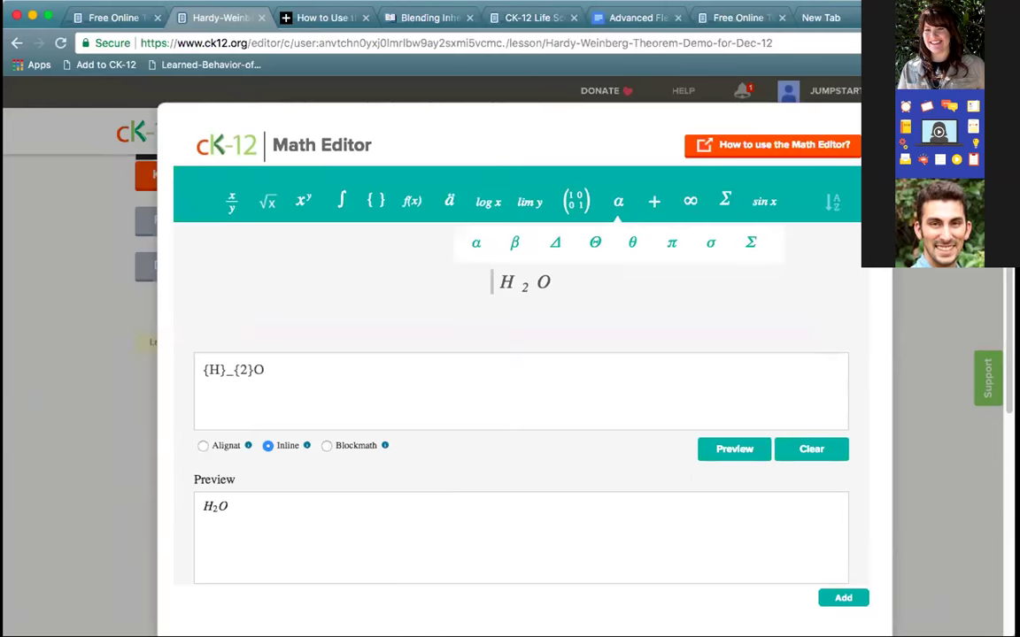
key("Escape")
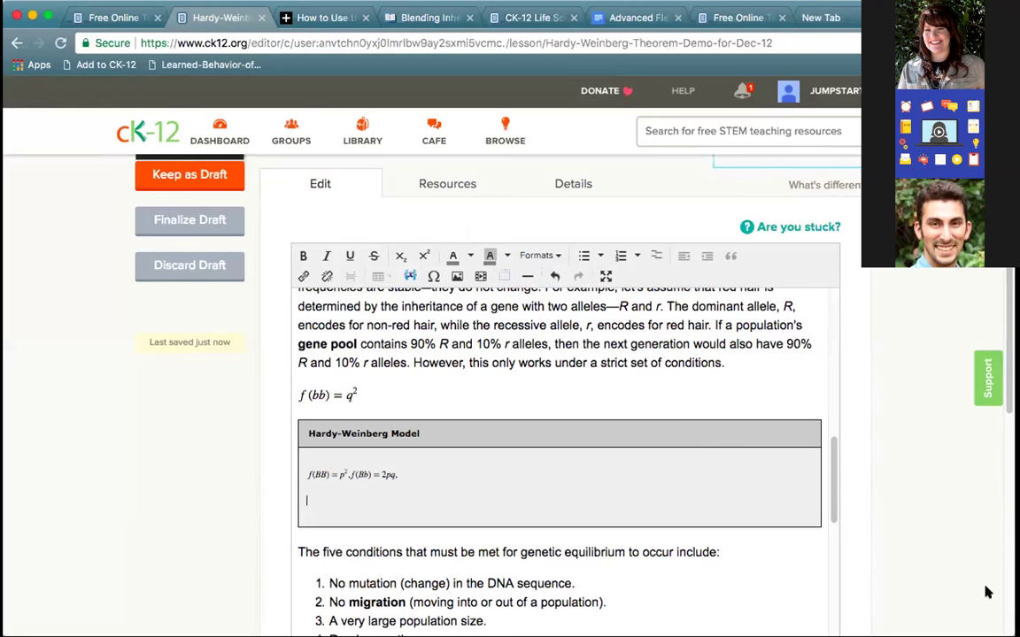
- Add a new paragraph above the Summary heading reading "Explore this PLIX Interactive."
scroll(710, 418, "down", 5)
scroll(710, 421, "down", 2)
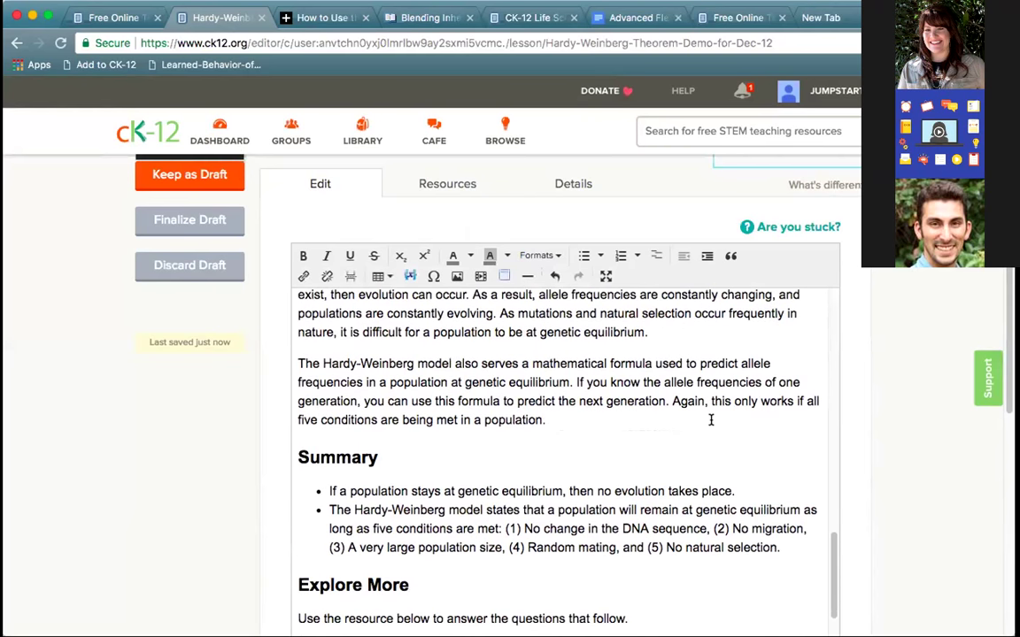
scroll(550, 433, "down", 3)
scroll(551, 371, "up", 2)
left_click(556, 385)
key("Return")
type("E")
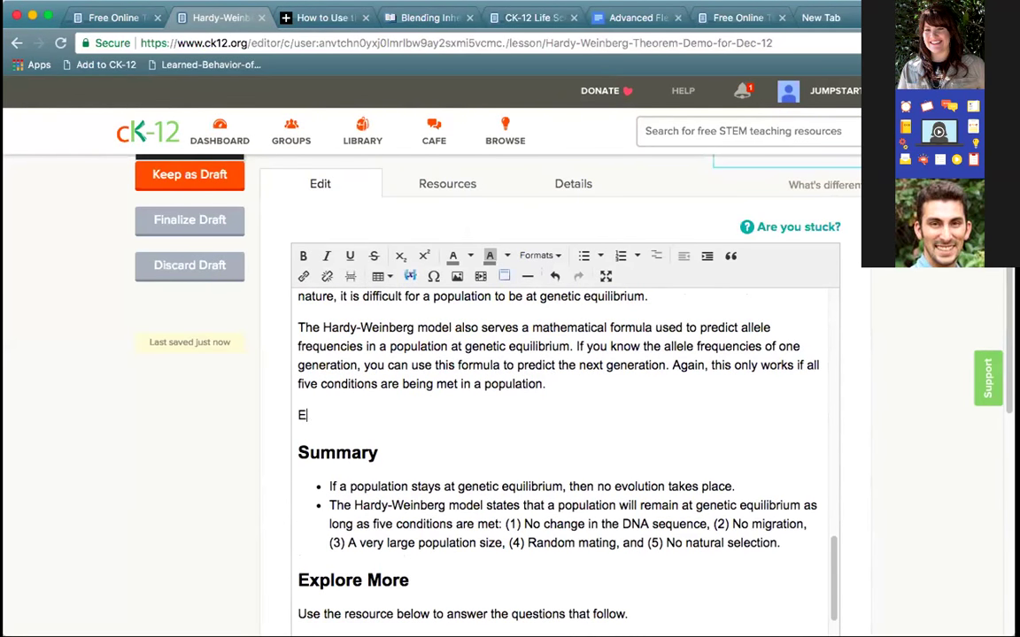
type("xplore this PLIX Interactive.")
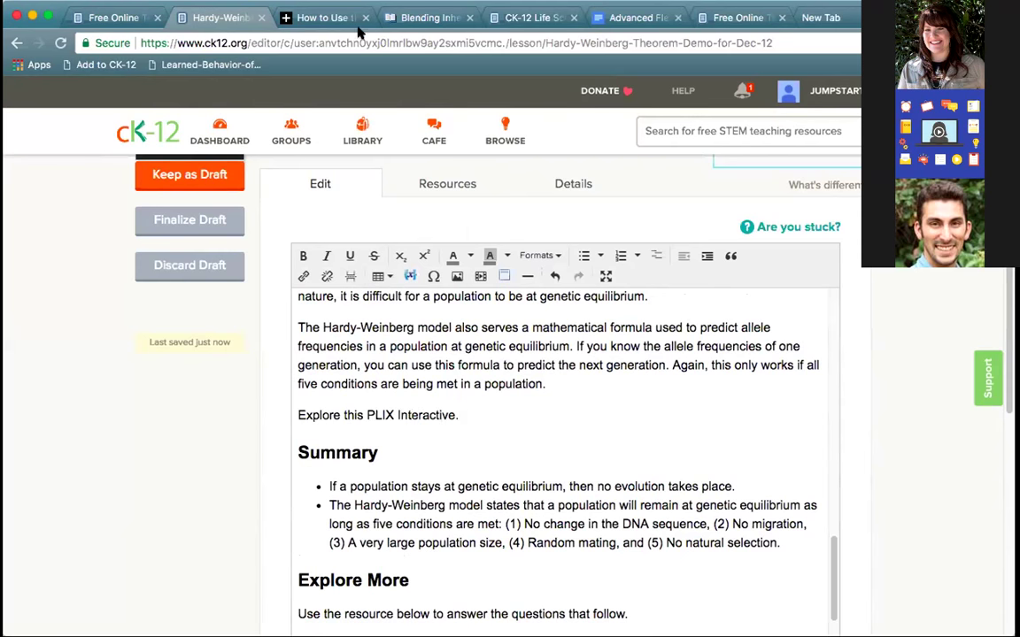
- Open the PLIX collection from the CK-12 teacher home page in the other browser tab
left_click(118, 14)
scroll(407, 413, "down", 6)
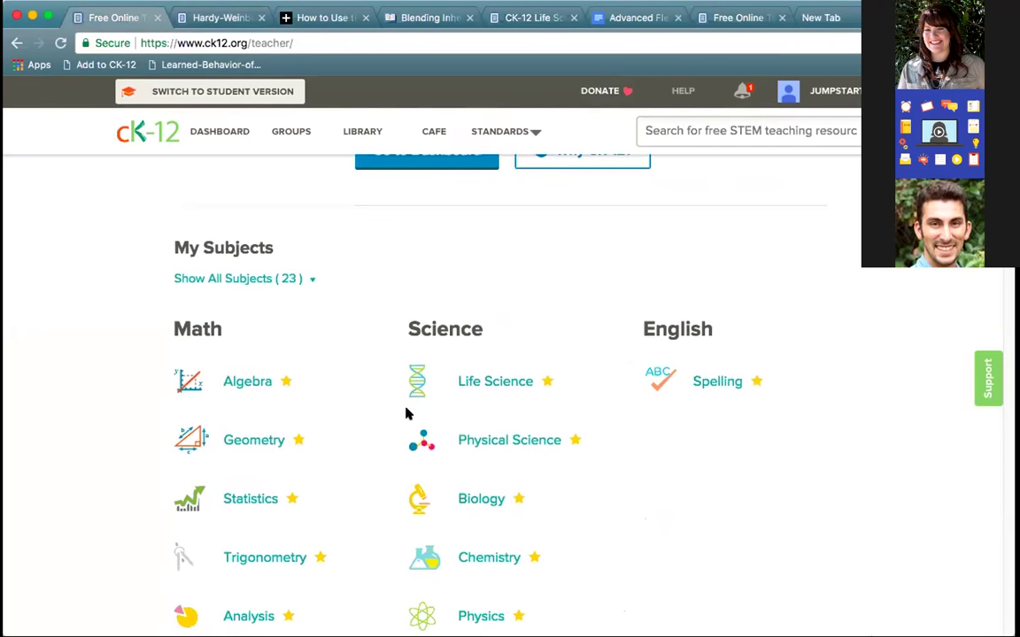
scroll(407, 413, "down", 8)
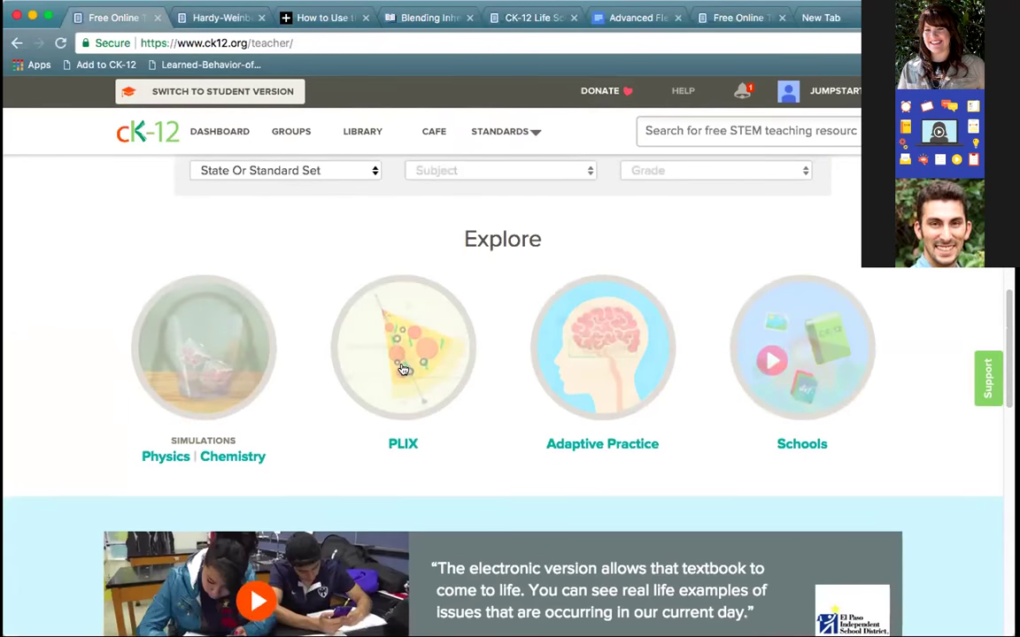
left_click(402, 368)
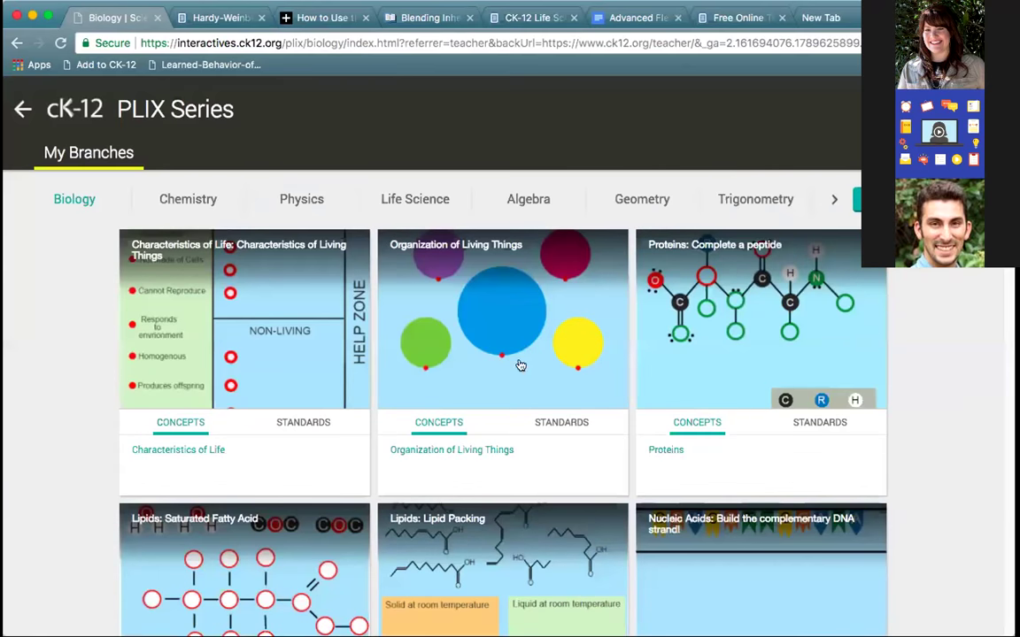
- Find and open the "Pea Plants: Blending Inheritance" interactive among the Life Science PLIX
left_click(407, 201)
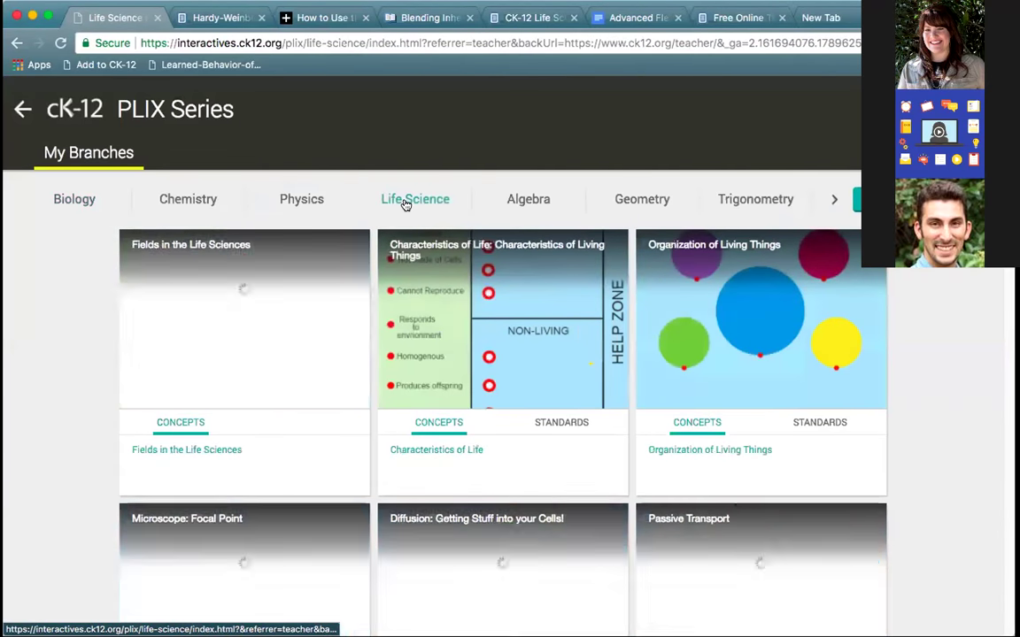
scroll(506, 366, "down", 3)
scroll(505, 366, "down", 5)
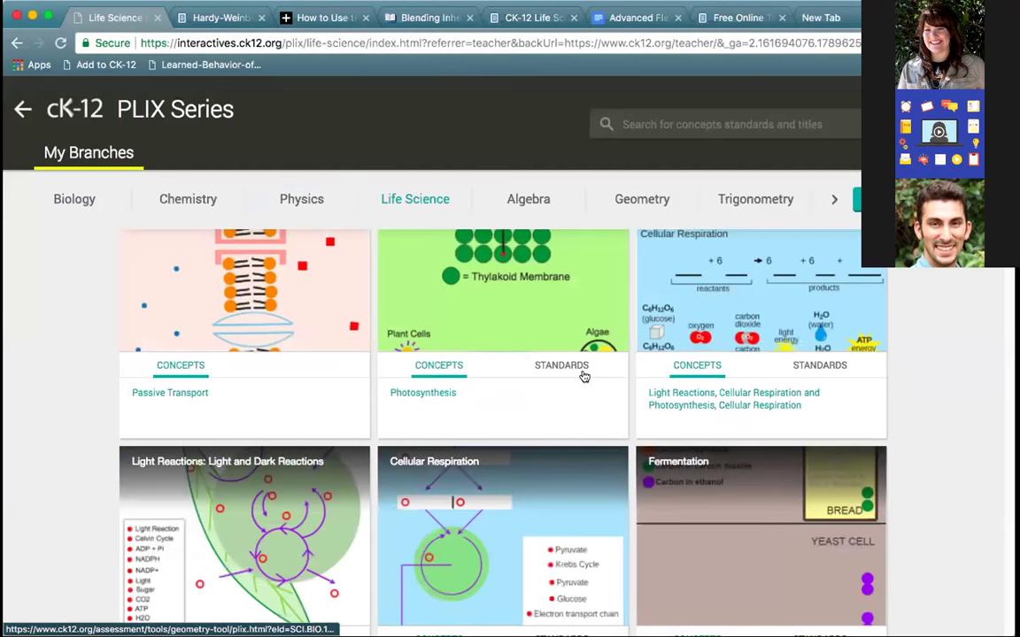
scroll(583, 372, "down", 4)
scroll(591, 363, "down", 4)
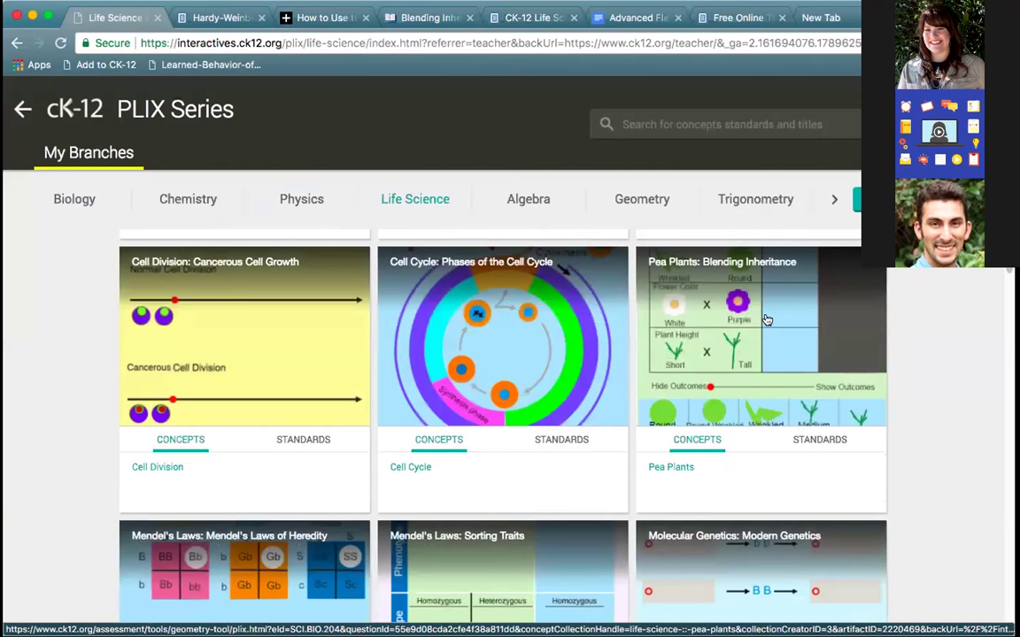
left_click(767, 319)
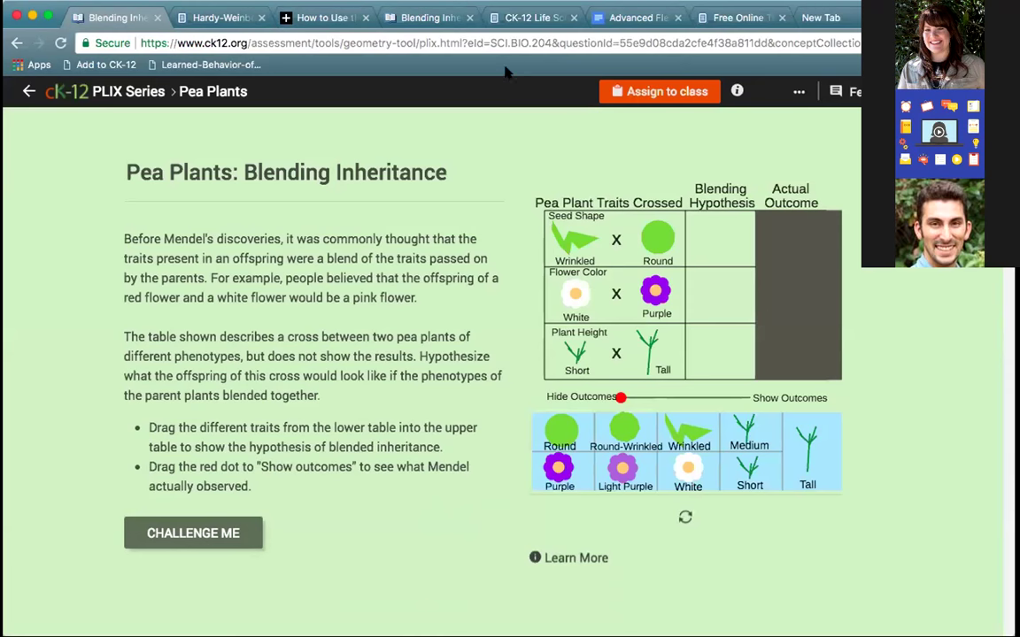
- Copy the interactive's web address and link the words "PLIX Interactive" in the lesson draft to it
left_click(470, 45)
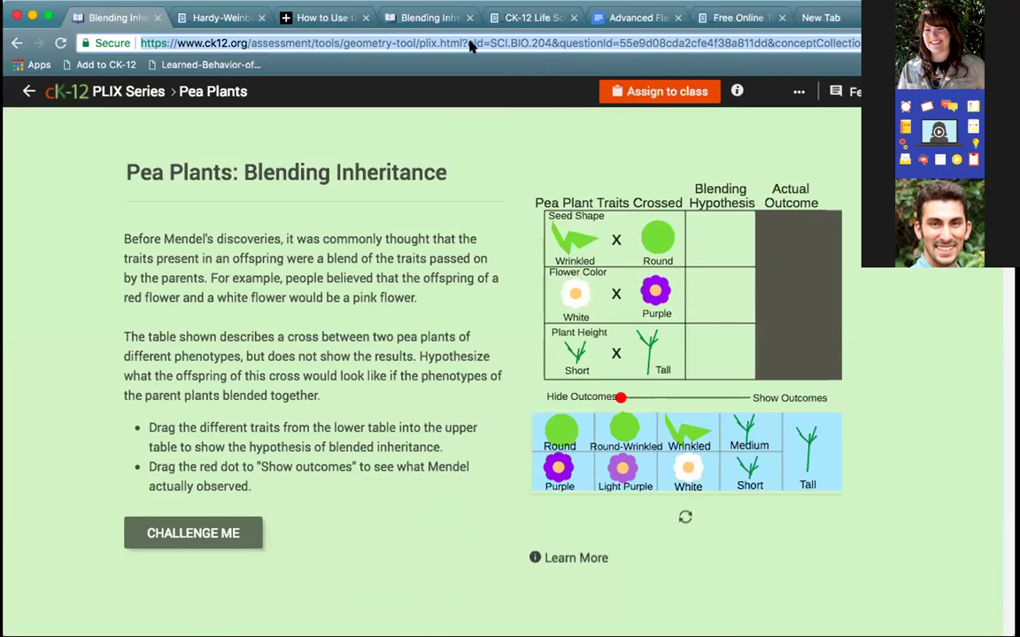
left_click(213, 17)
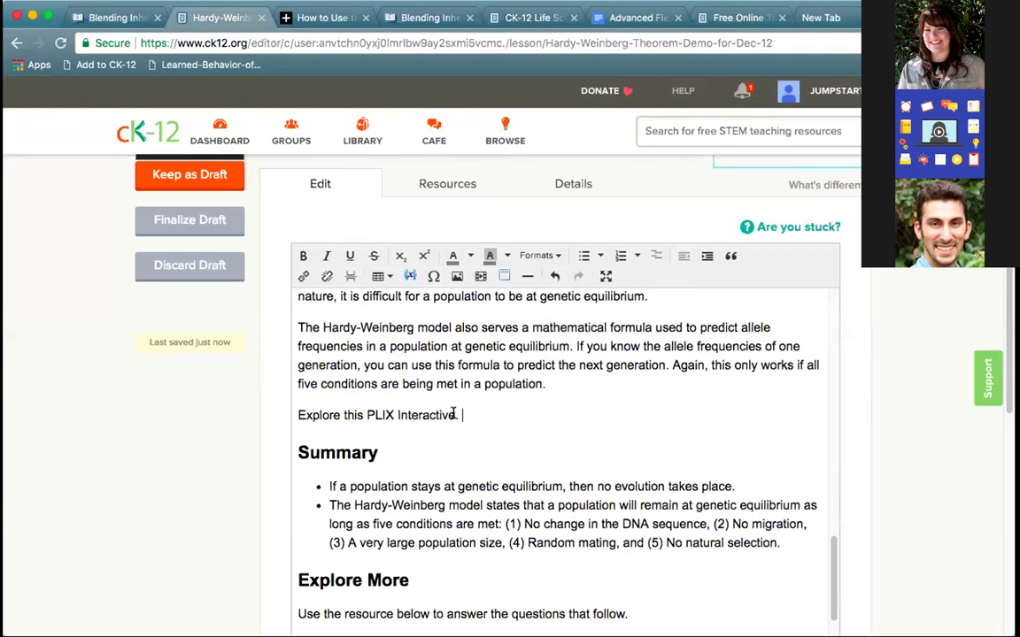
left_click_drag(454, 414, 365, 414)
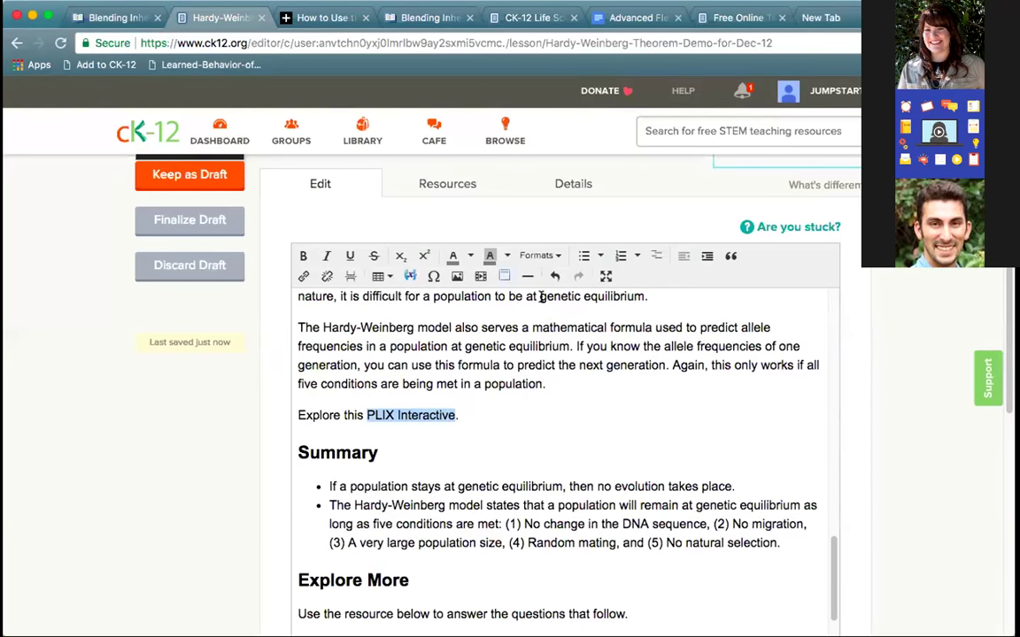
left_click(303, 277)
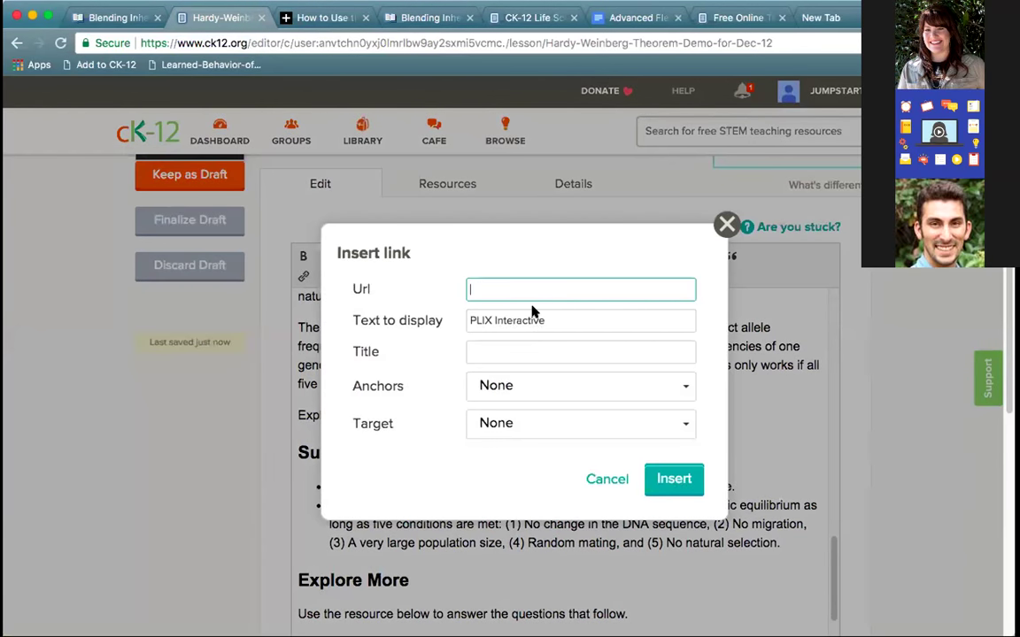
key("super+v")
left_click(671, 479)
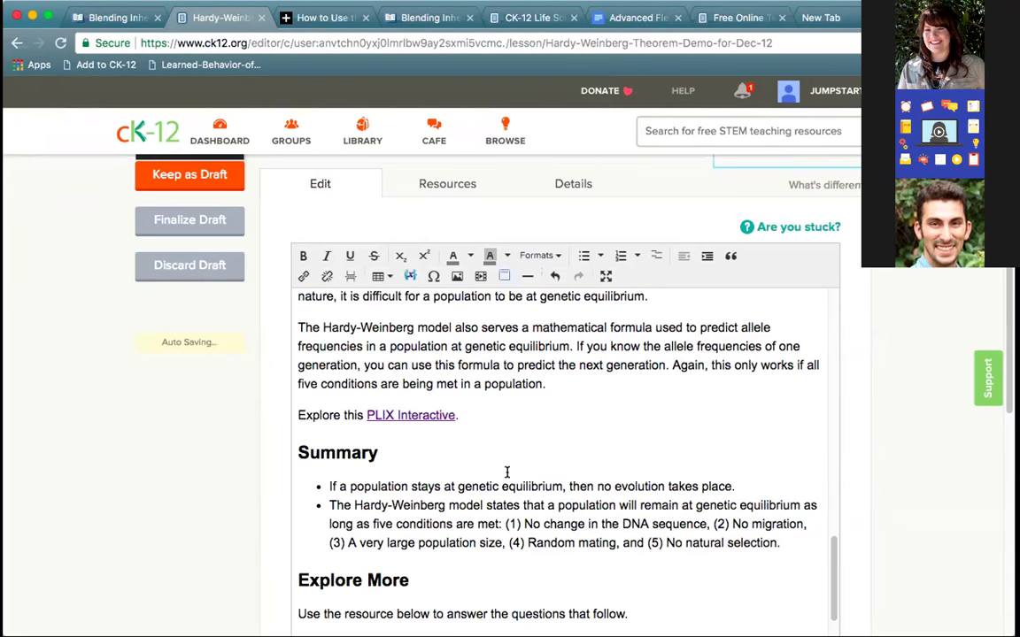
- Add blank lines below the PLIX Interactive sentence and insert a table with two columns and three rows there
left_click(505, 414)
key("Return")
key("Return")
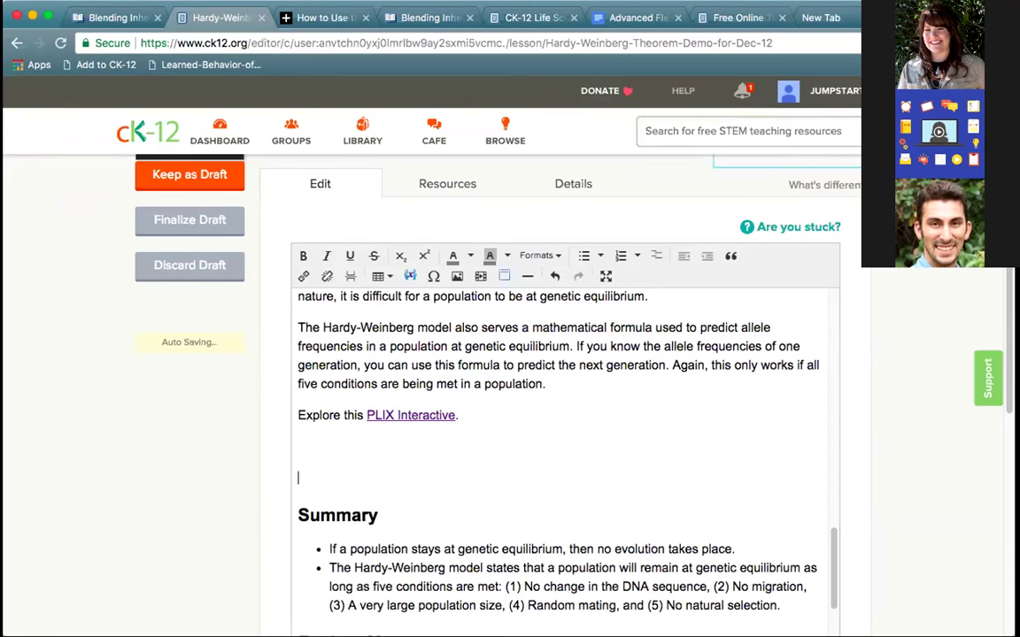
left_click(97, 18)
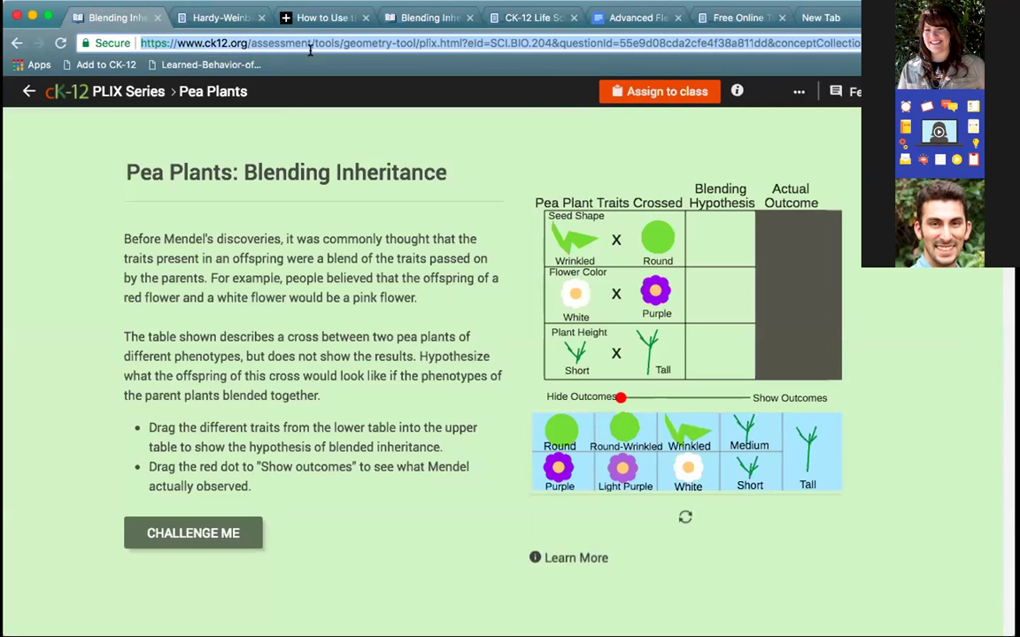
left_click(212, 18)
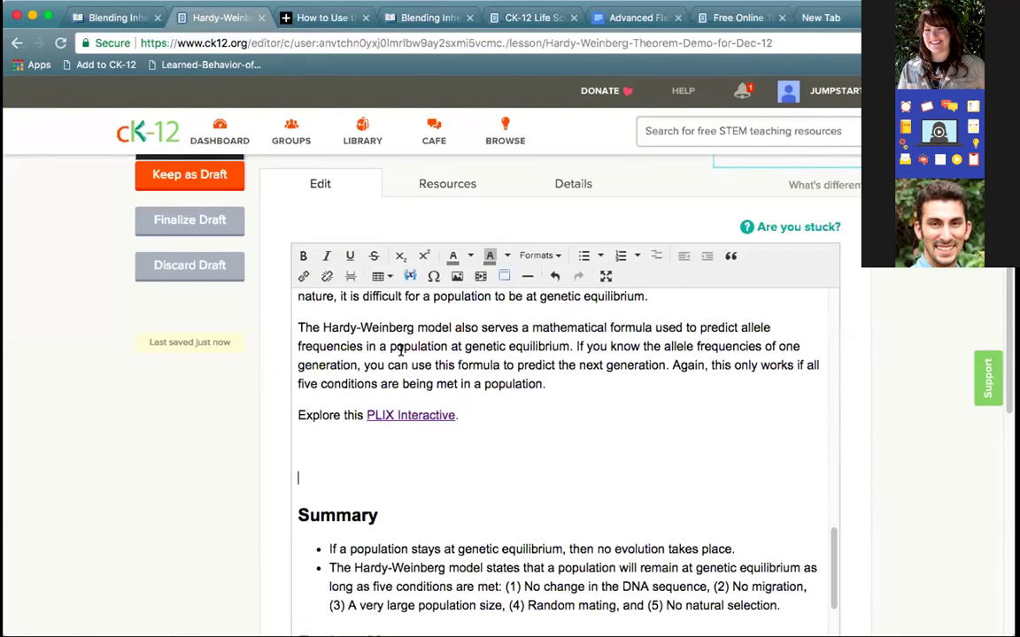
key("Up")
left_click(378, 277)
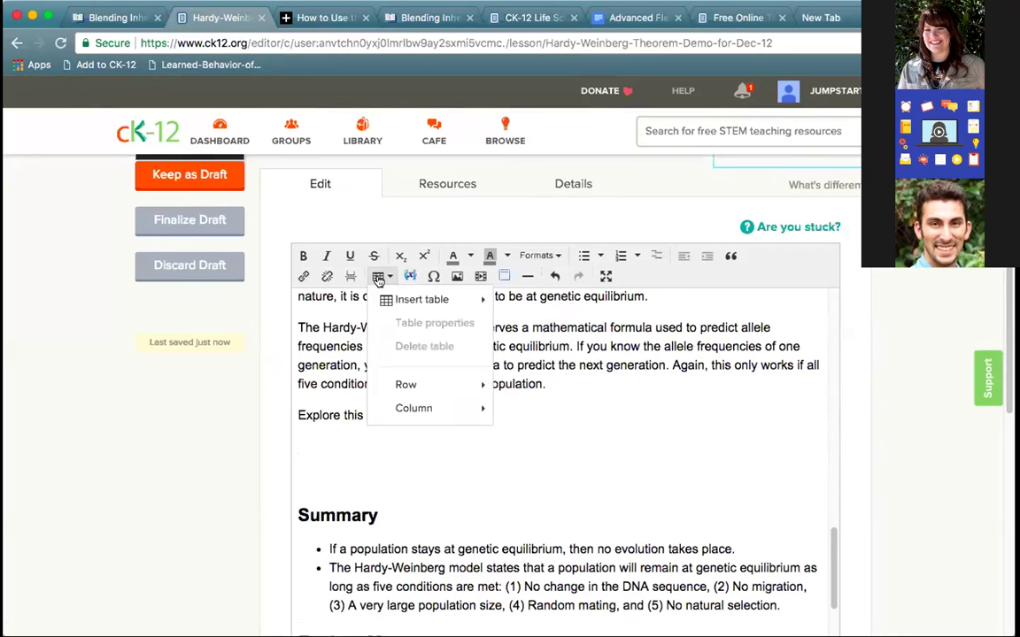
mouse_move(387, 298)
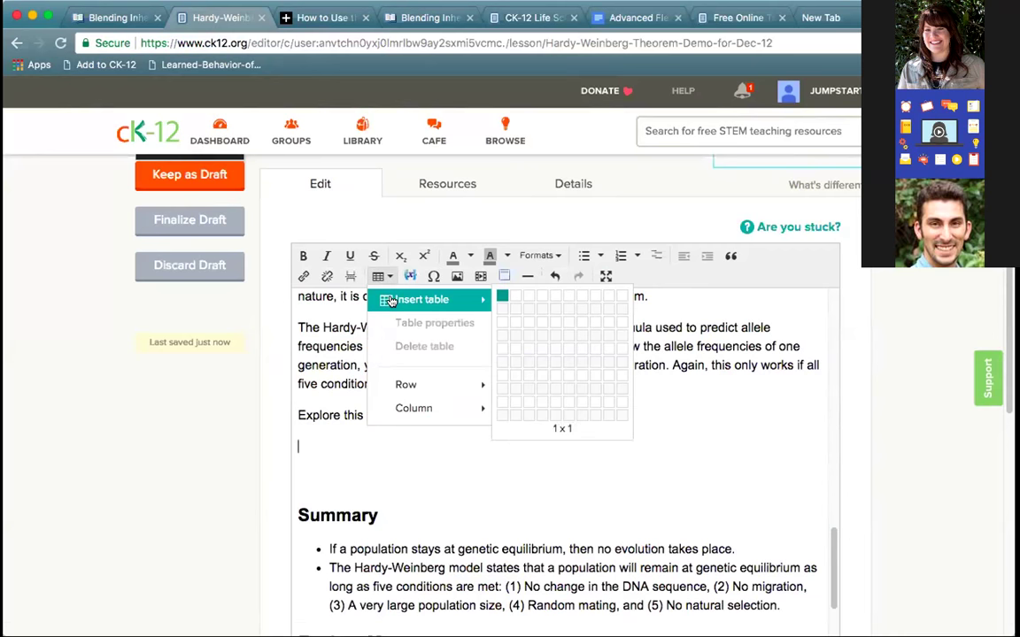
left_click(515, 324)
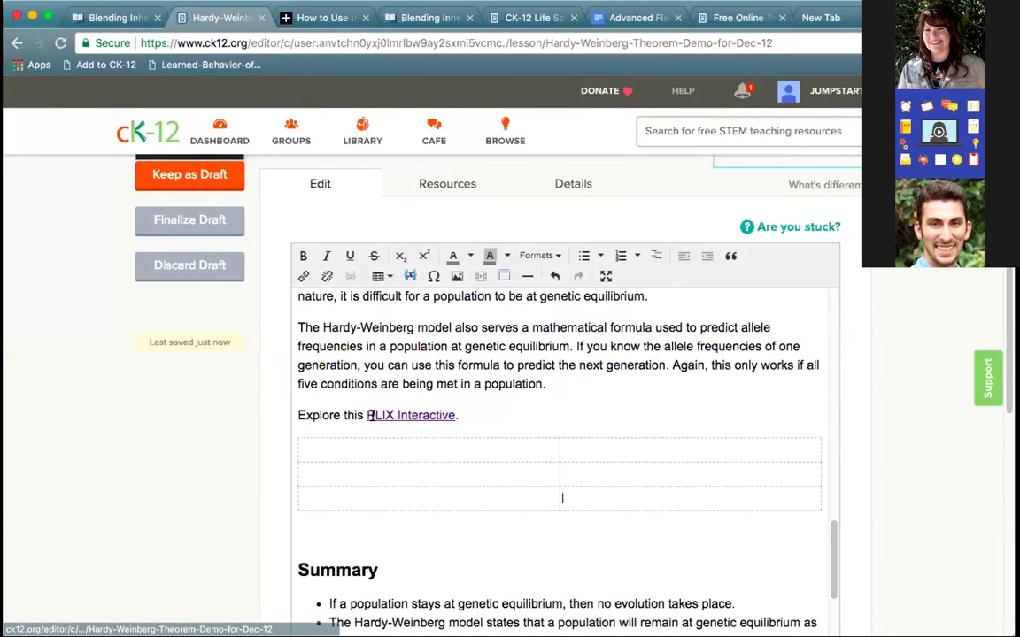
- Fill the table's first row with "Parent Genes" and "Offspring" and its second row with "BB & BB" and "BB"
left_click(348, 450)
type("Parent Genes")
key("Tab")
type("Offspring")
key("Tab")
type("BB & BB")
key("Tab")
type("BB")
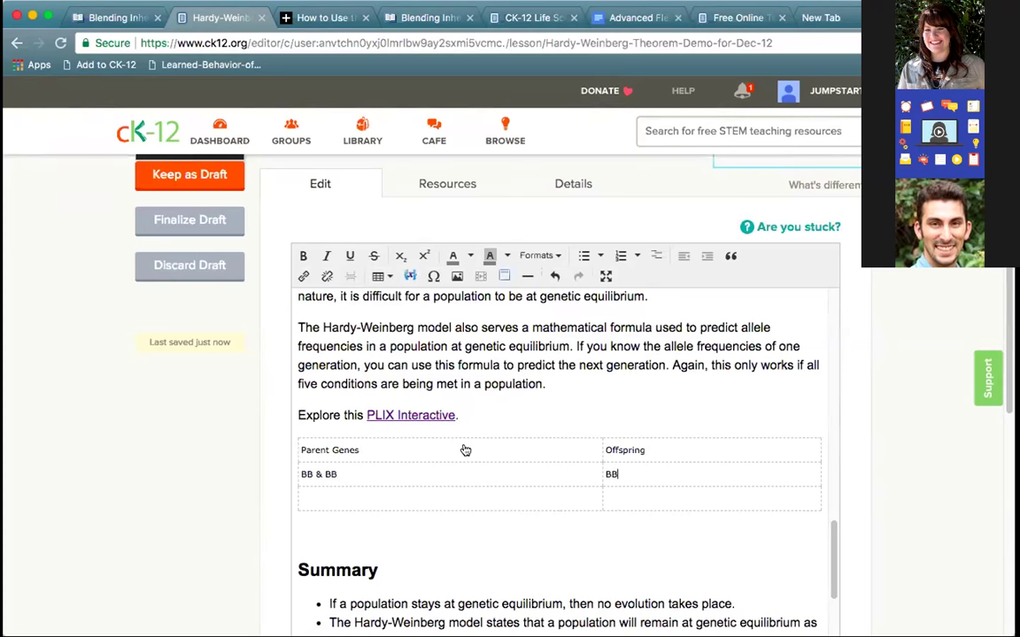
- Turn on the border and table caption in the table properties, and enter the caption "Traits in Offspring"
right_click(457, 445)
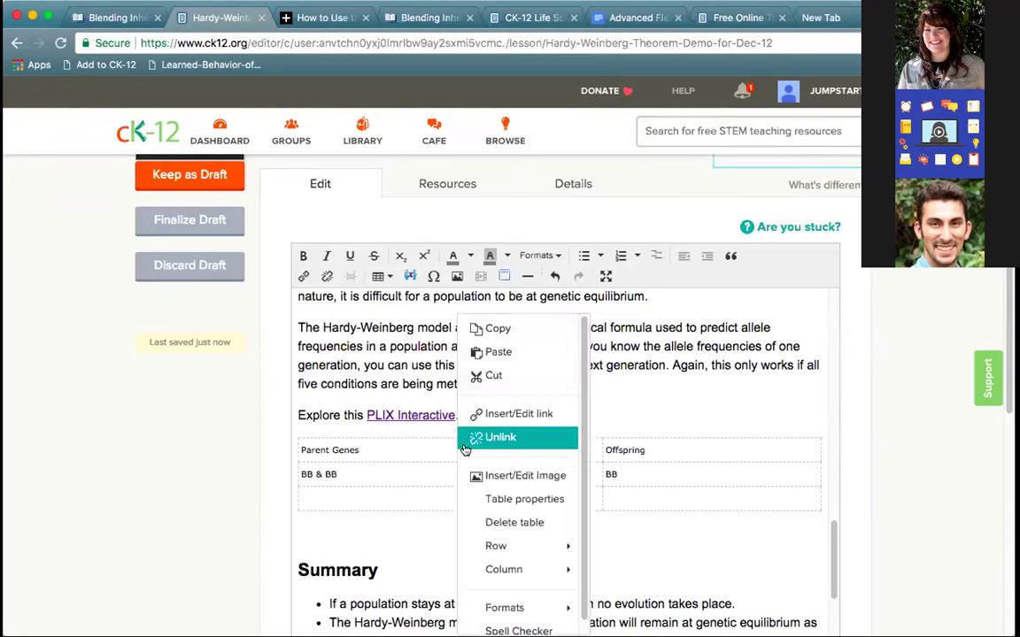
left_click(498, 545)
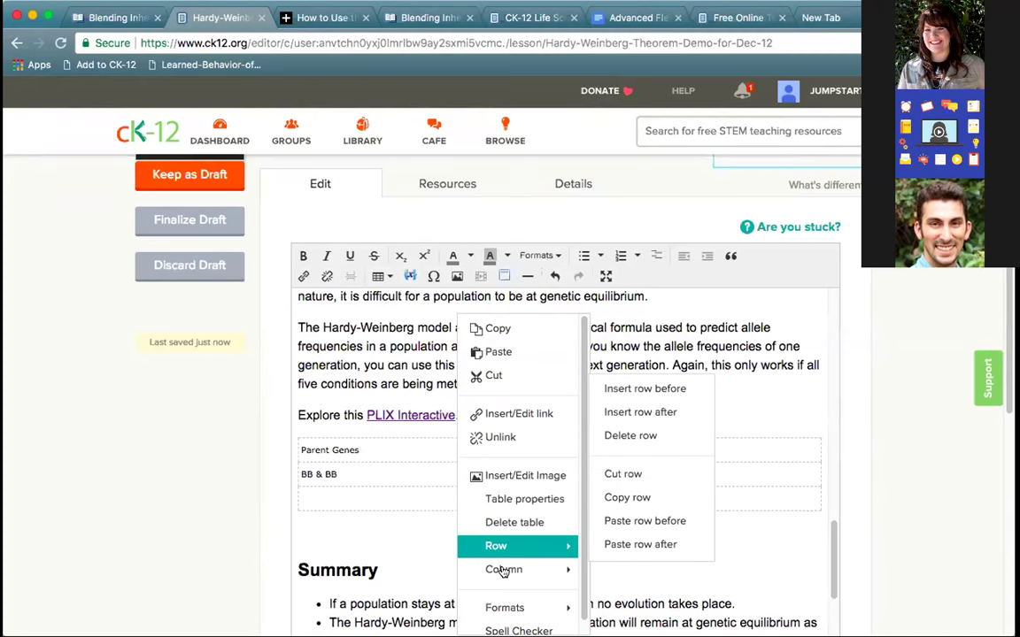
left_click(503, 570)
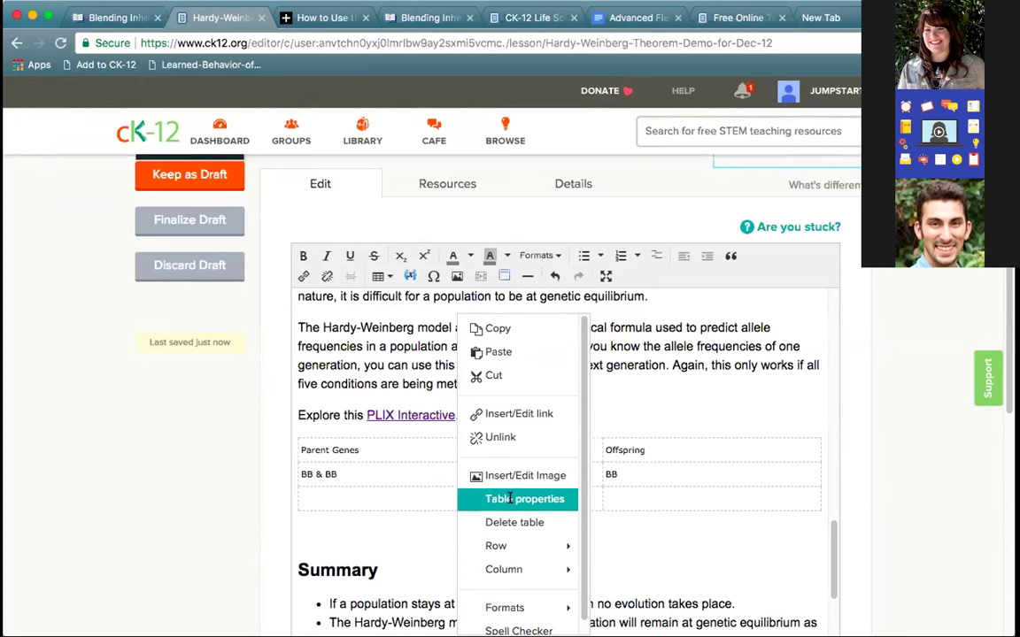
left_click(510, 499)
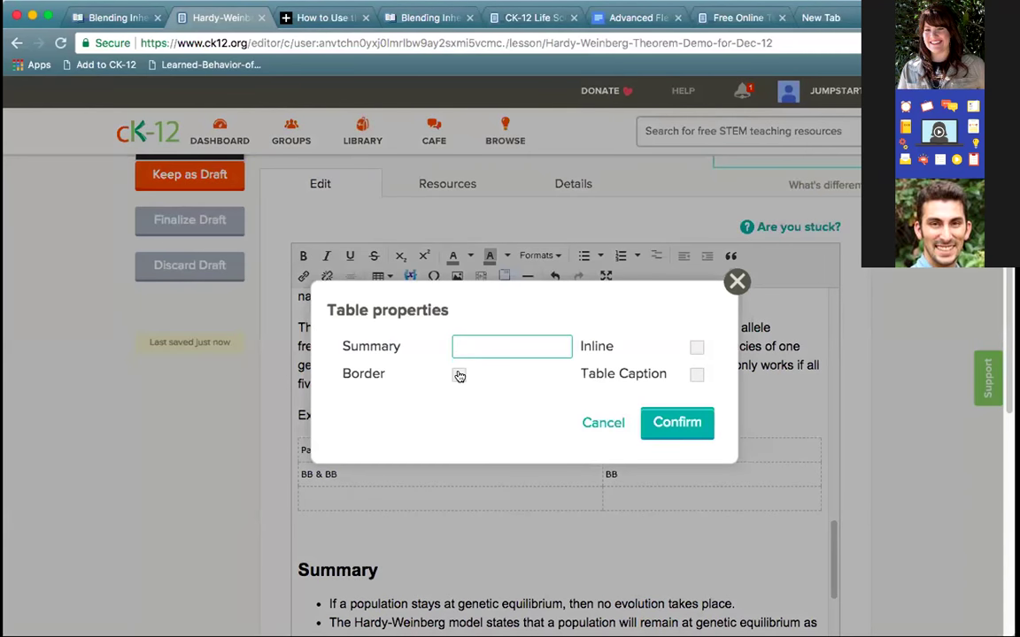
left_click(458, 374)
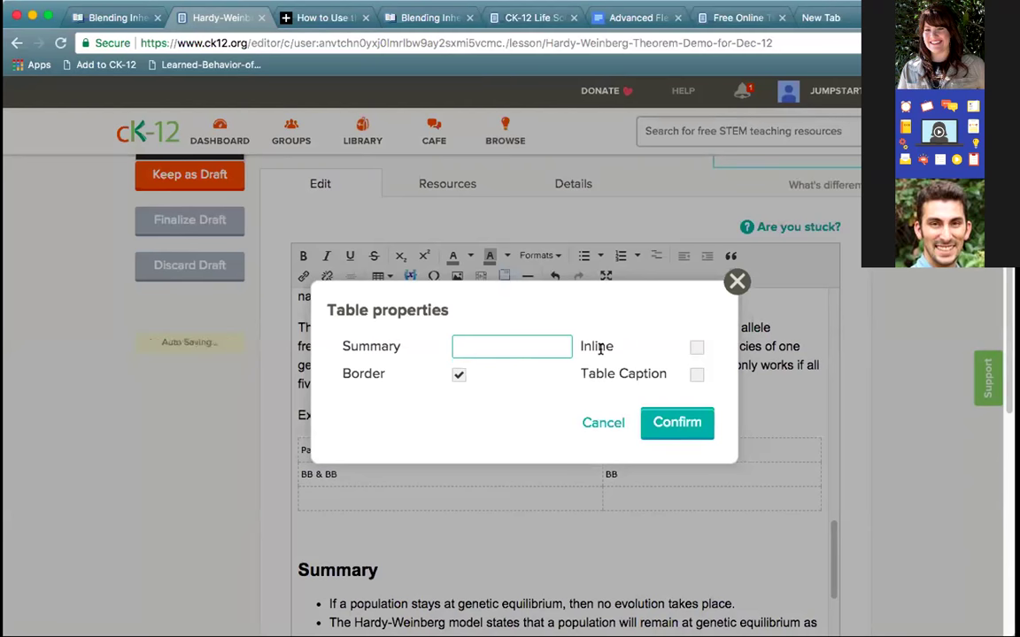
left_click(696, 375)
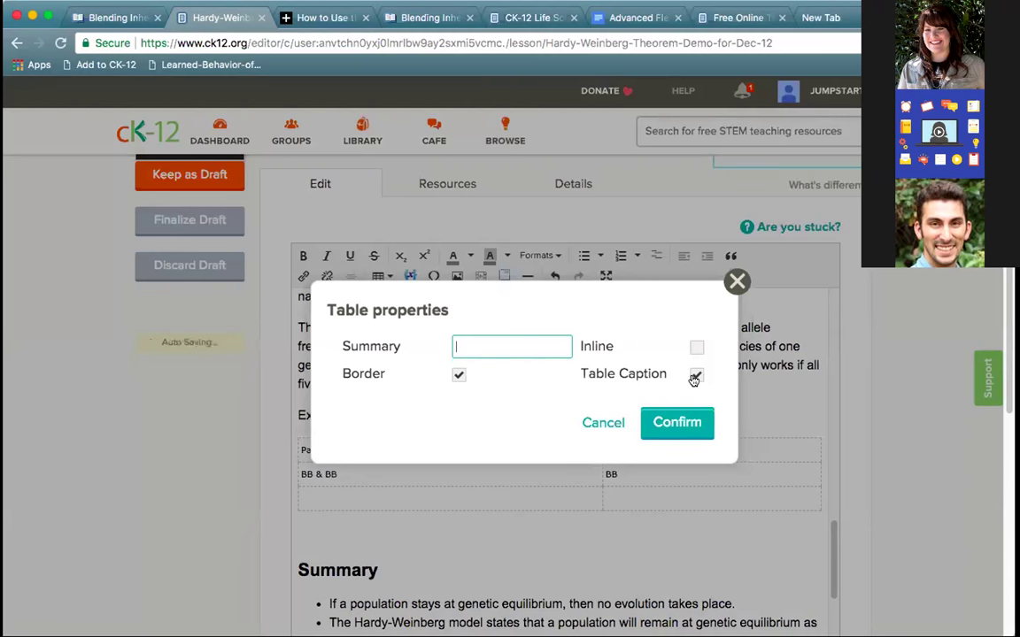
left_click(668, 424)
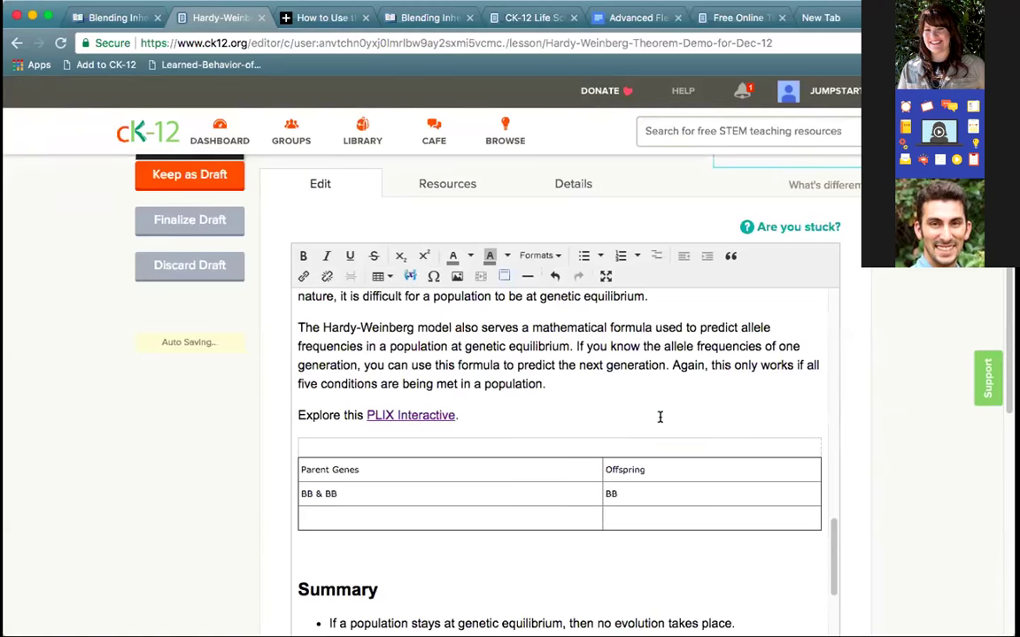
type("Traits in Offspring")
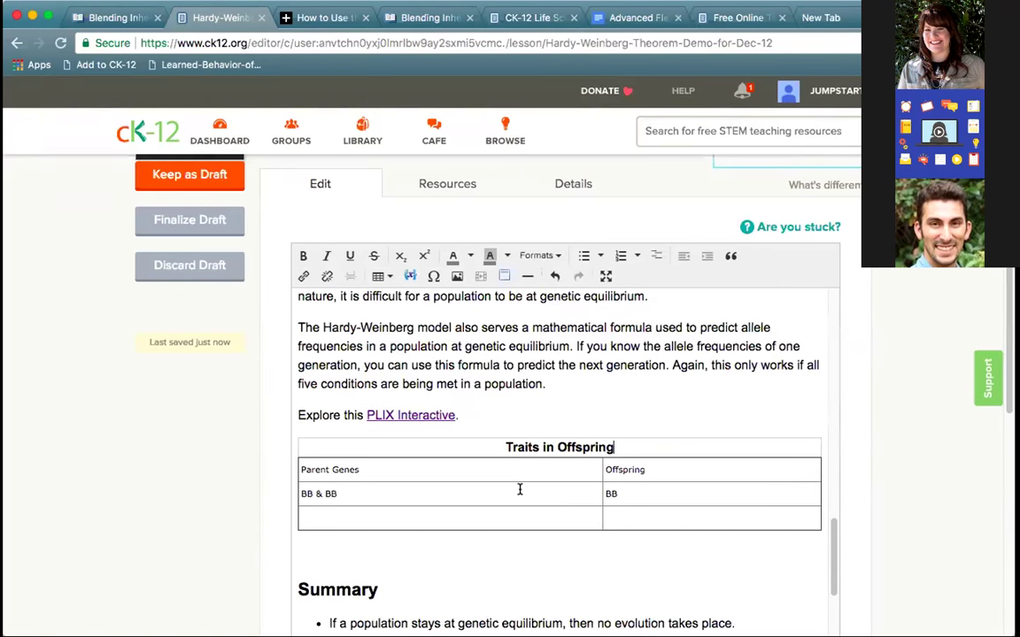
right_click(484, 464)
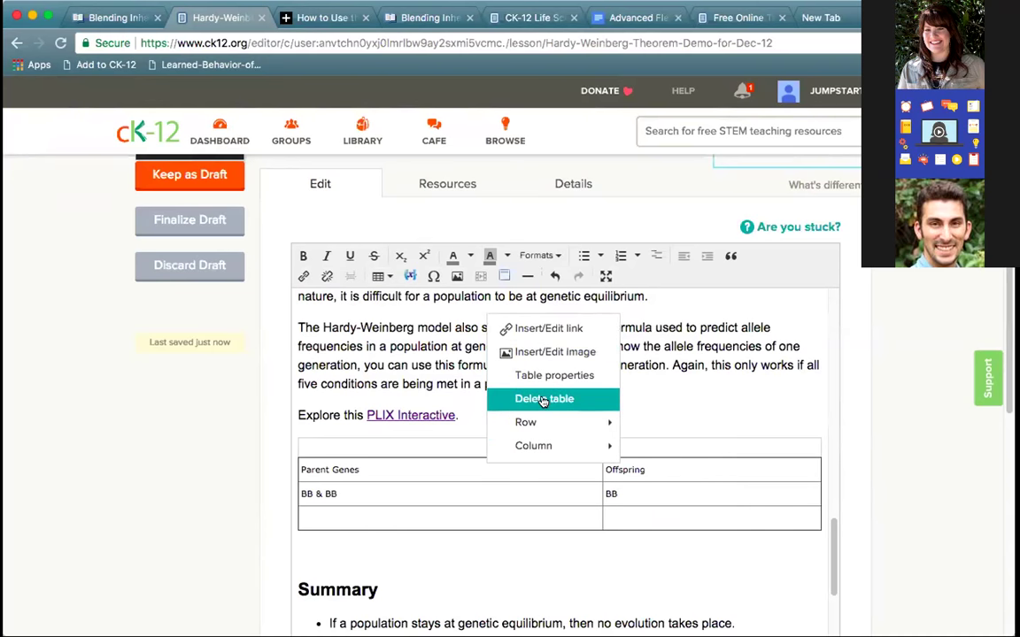
mouse_move(549, 443)
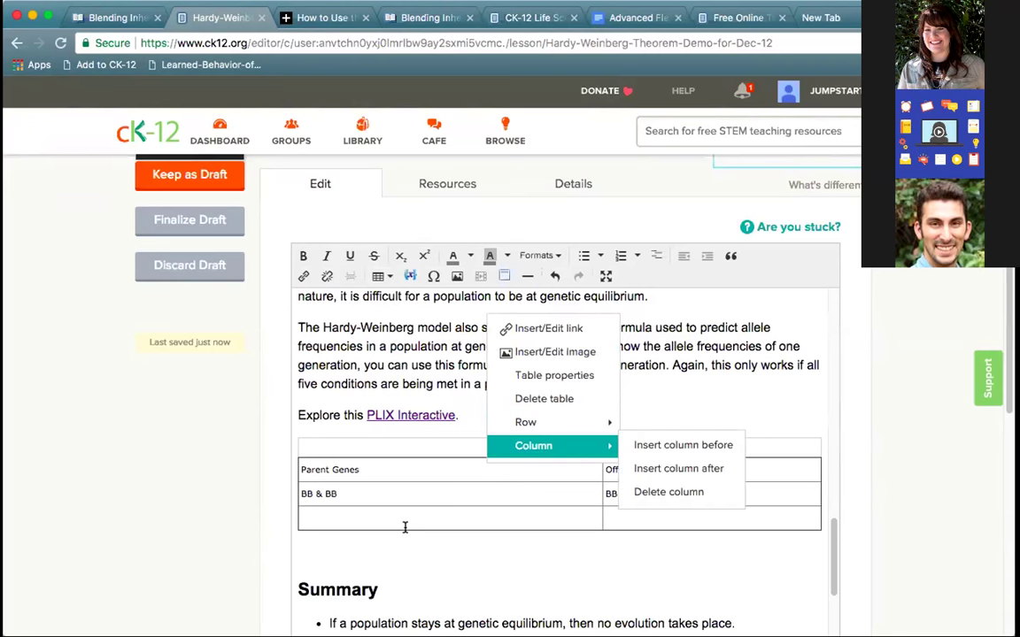
- Add the line "Vocabulary" between the Summary list and the Explore More heading, and format it as Section 2
scroll(404, 528, "down", 5)
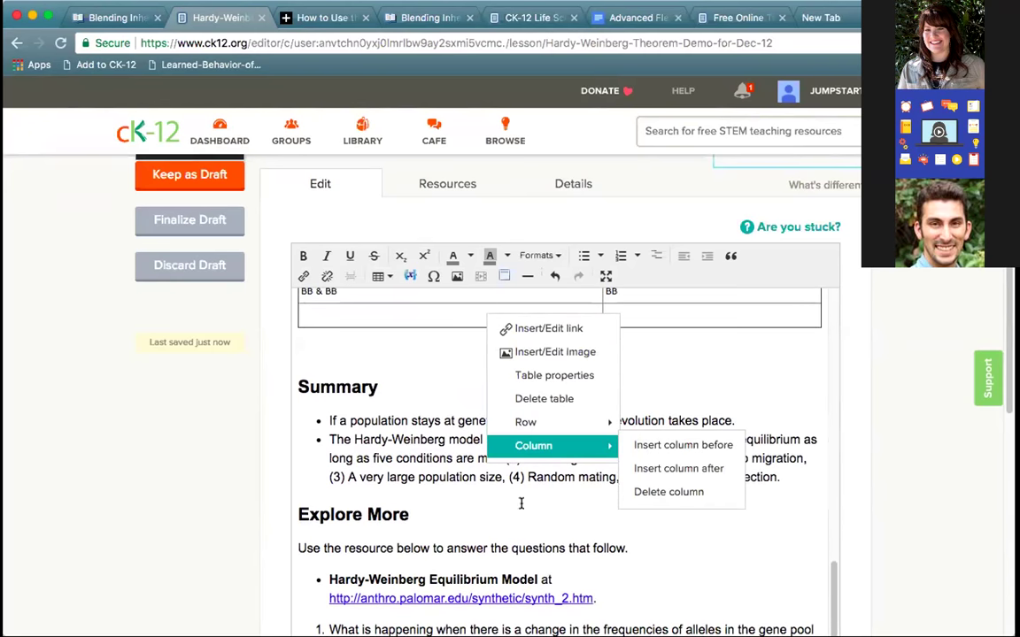
left_click(788, 477)
key("Return")
key("Return")
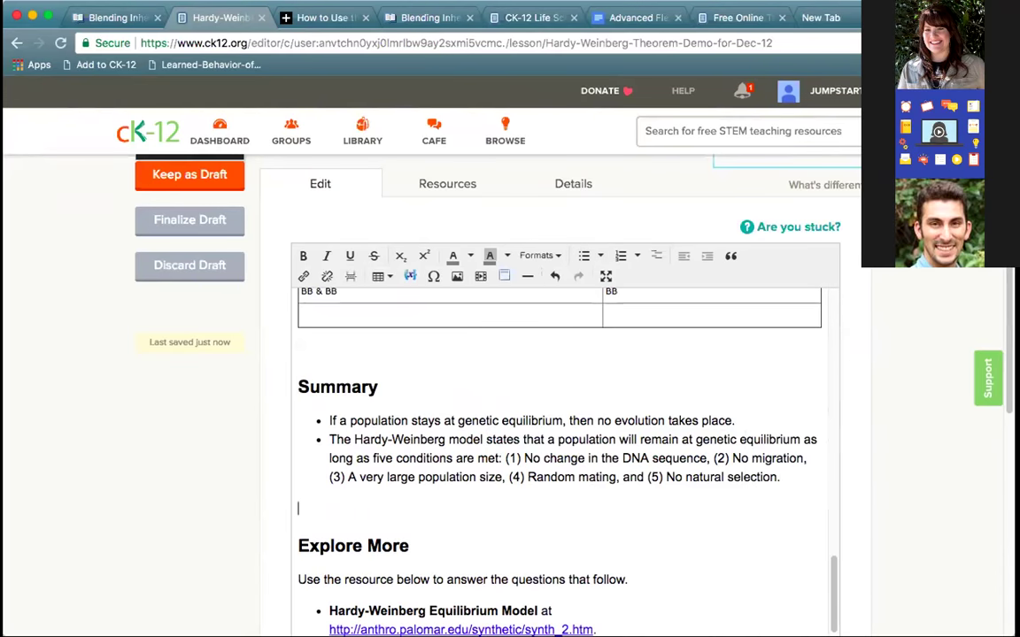
type("Vocabulary")
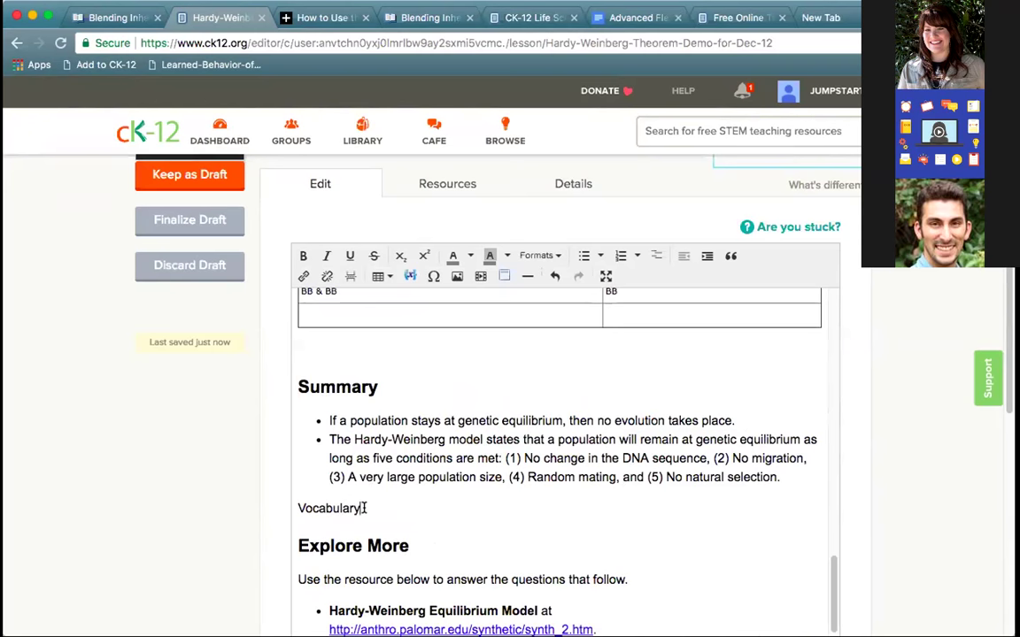
left_click_drag(360, 508, 276, 511)
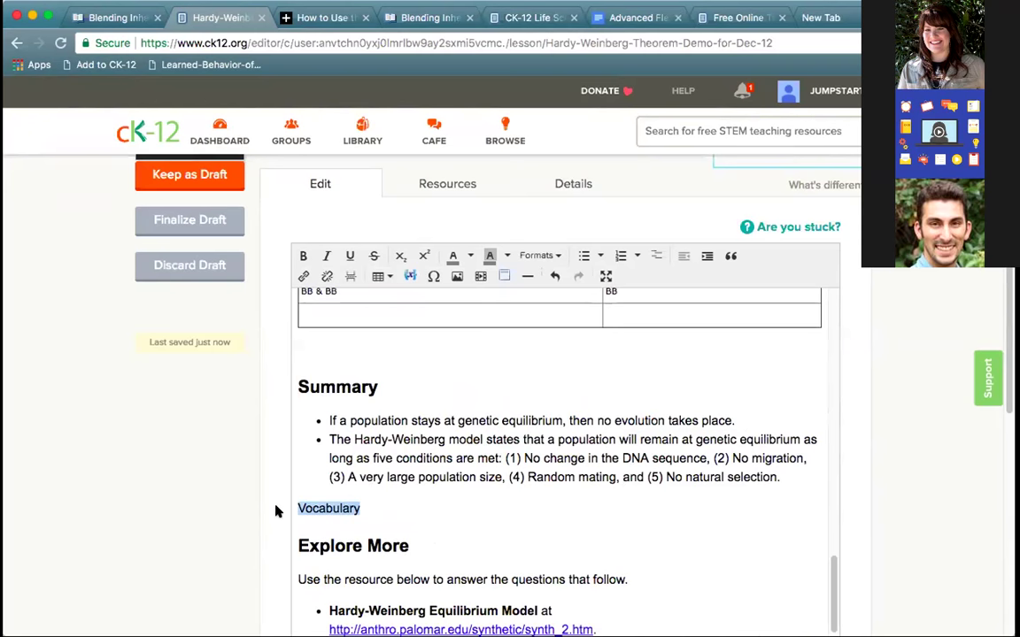
left_click(540, 255)
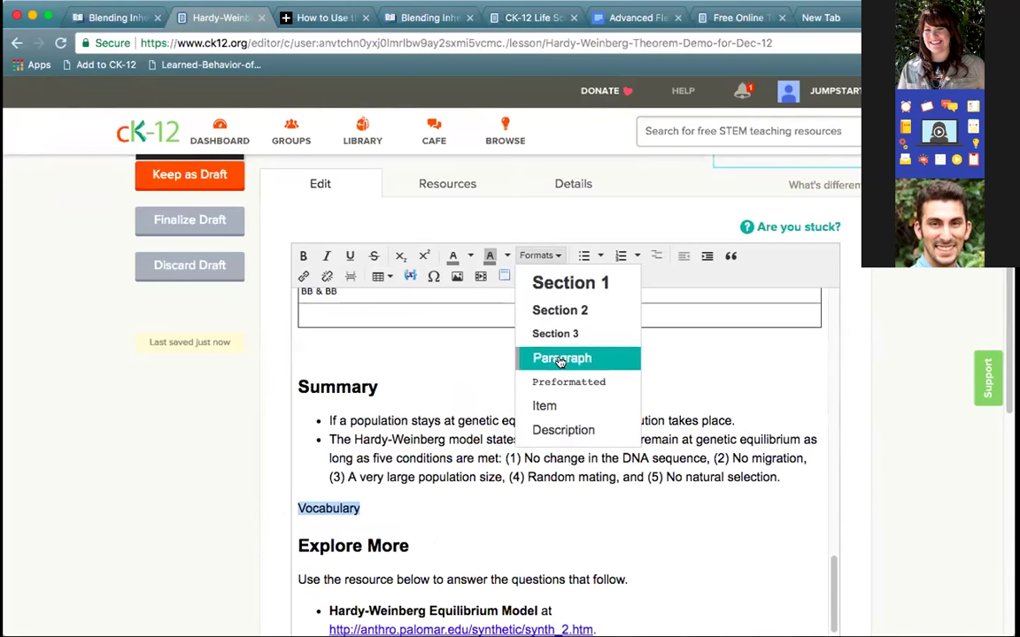
left_click(562, 311)
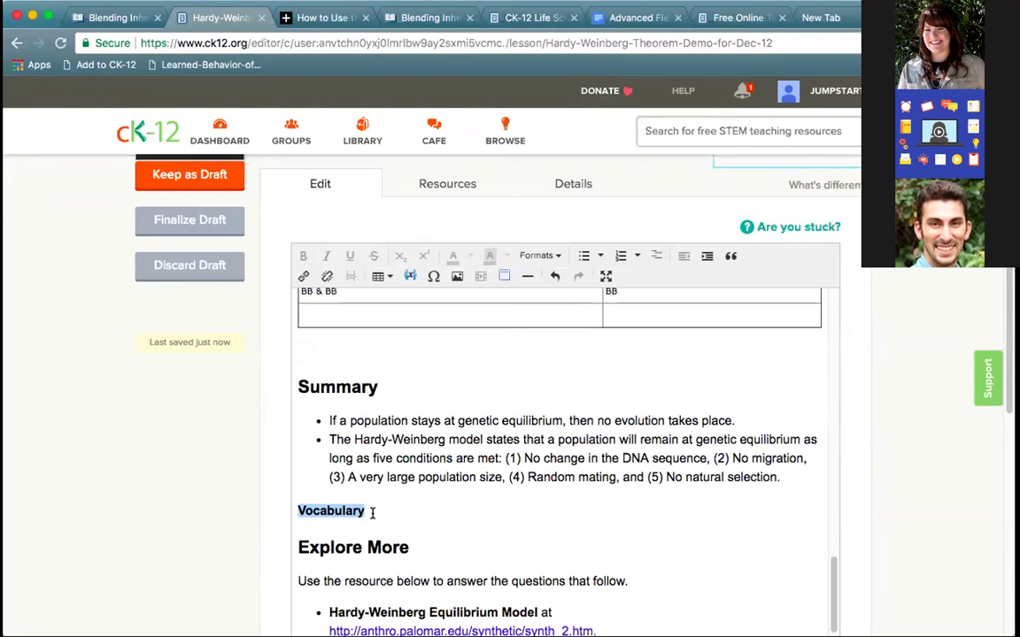
- Add a new line below the Vocabulary heading and insert a definition list entry there
left_click(371, 513)
key("Return")
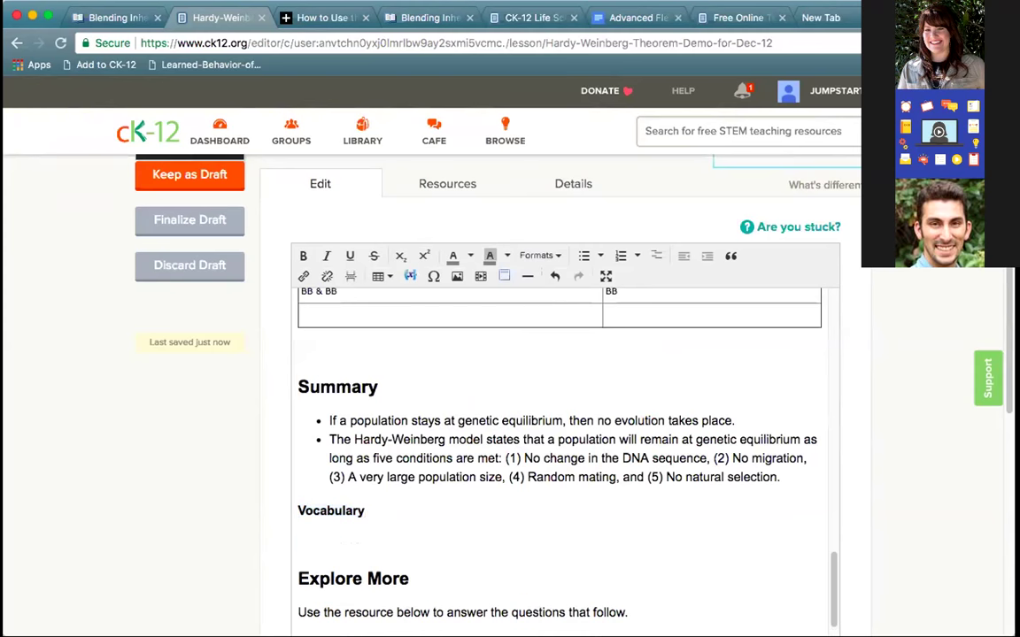
left_click(538, 256)
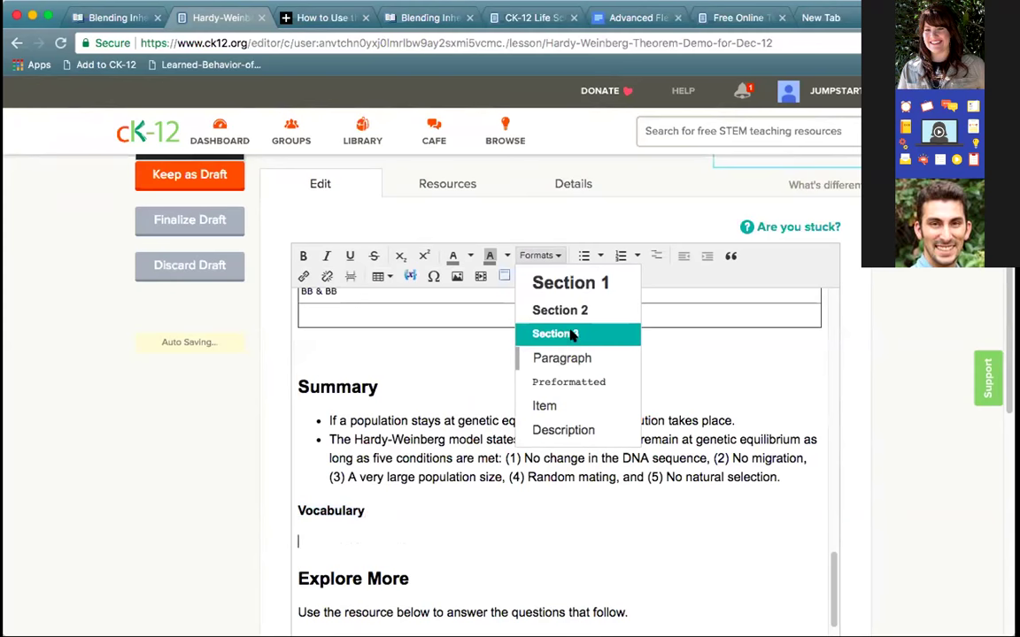
left_click(407, 528)
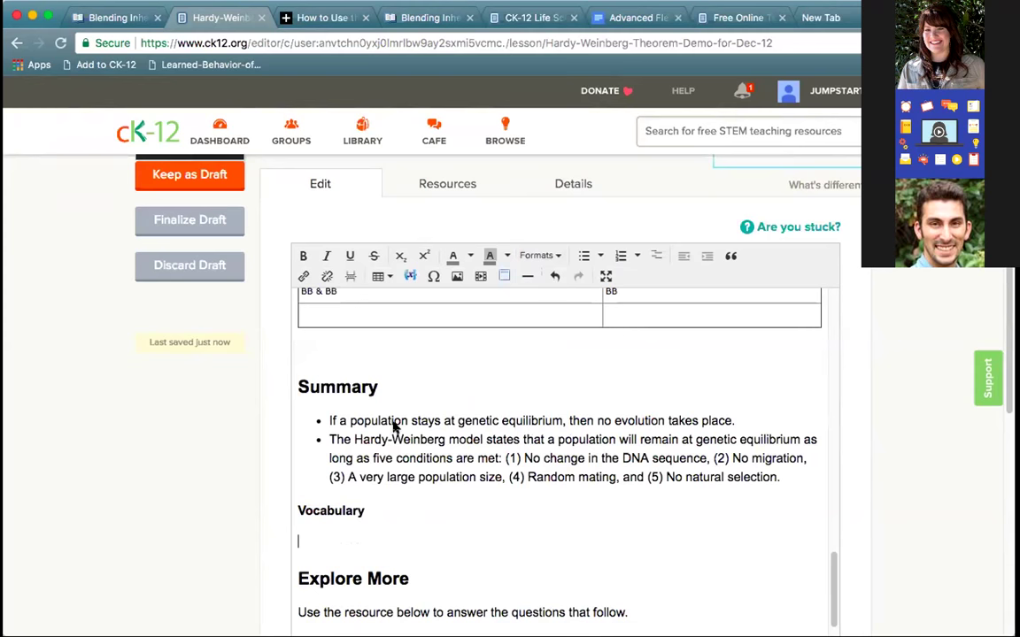
left_click(654, 256)
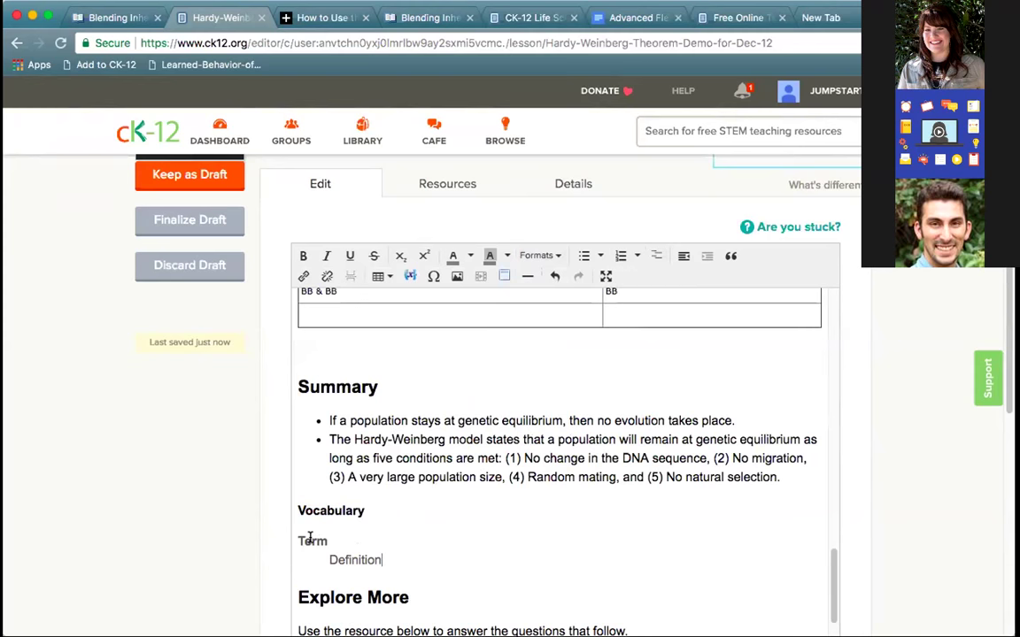
- Replace the placeholder term of the new vocabulary entry with "Allele"
key("BackSpace")
key("BackSpace")
key("BackSpace")
key("BackSpace")
type("ALle")
key("BackSpace")
key("BackSpace")
key("BackSpace")
type("llele")
- Replace the placeholder definition under Allele with "Variant of a gene."
left_click(383, 561)
key("BackSpace")
key("BackSpace")
key("BackSpace")
key("BackSpace")
key("BackSpace")
key("BackSpace")
key("BackSpace")
key("BackSpace")
key("BackSpace")
key("BackSpace")
type("Varian")
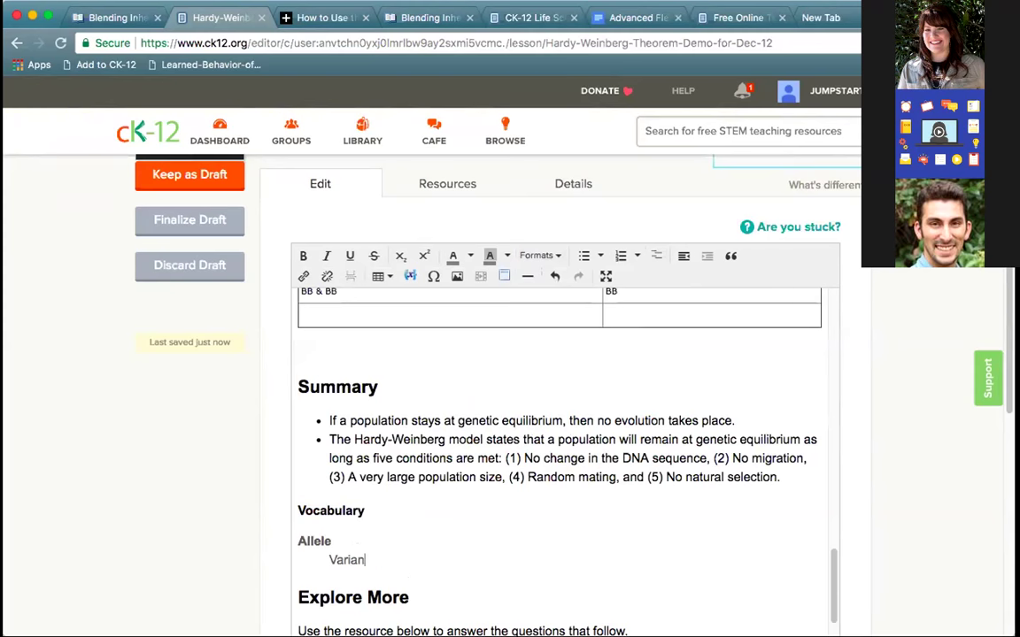
type("t of a gene.")
- Add a second vocabulary entry at term level named "Hardy-Weinberg Model", with the indented text "Definition" beneath it
key("Return")
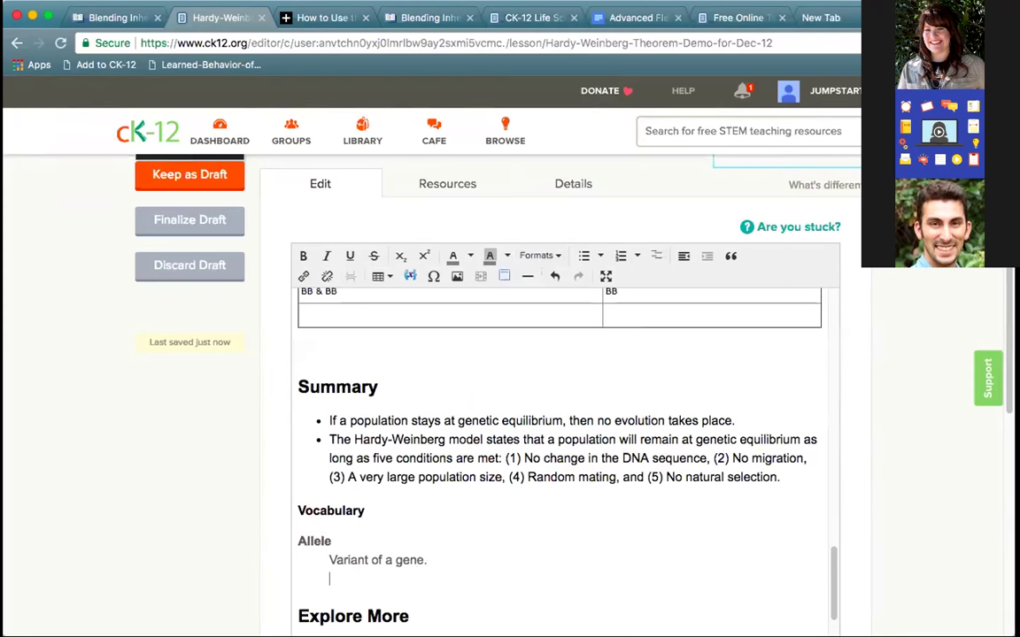
left_click(684, 259)
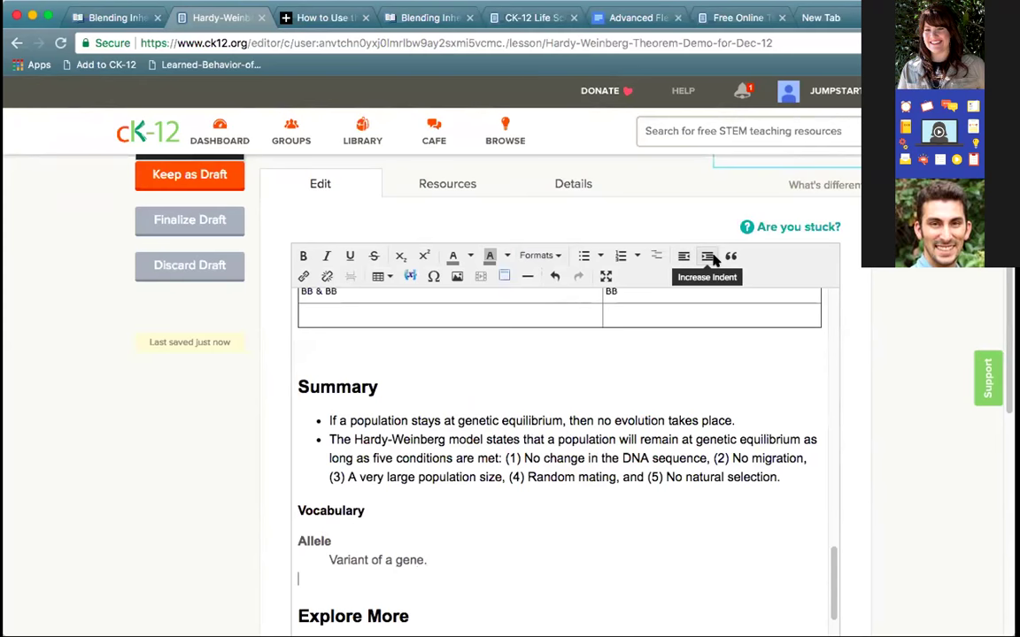
type("Hardy-Wein")
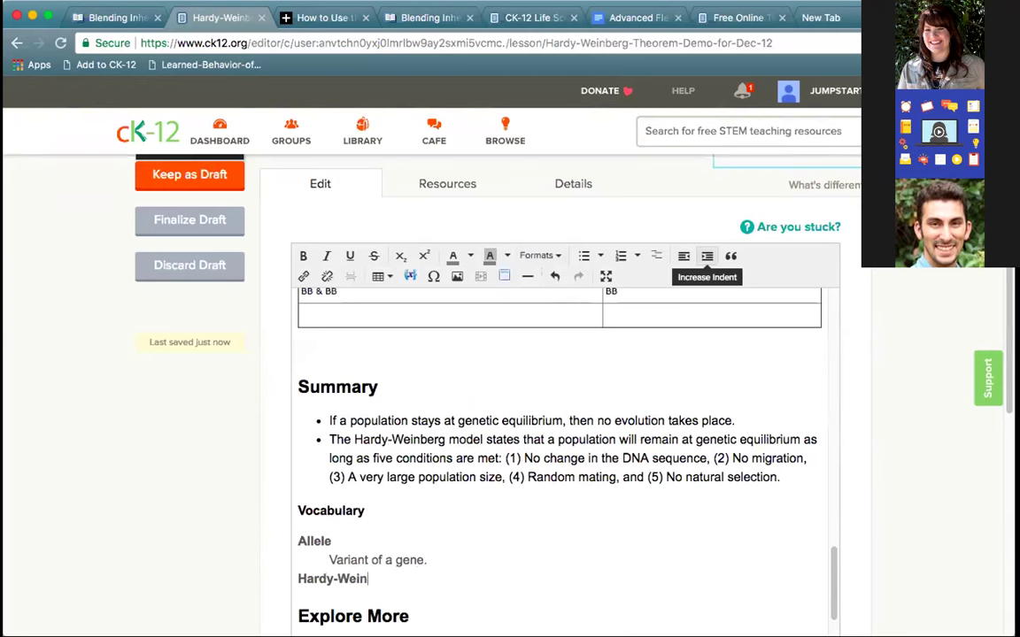
type("berg Model")
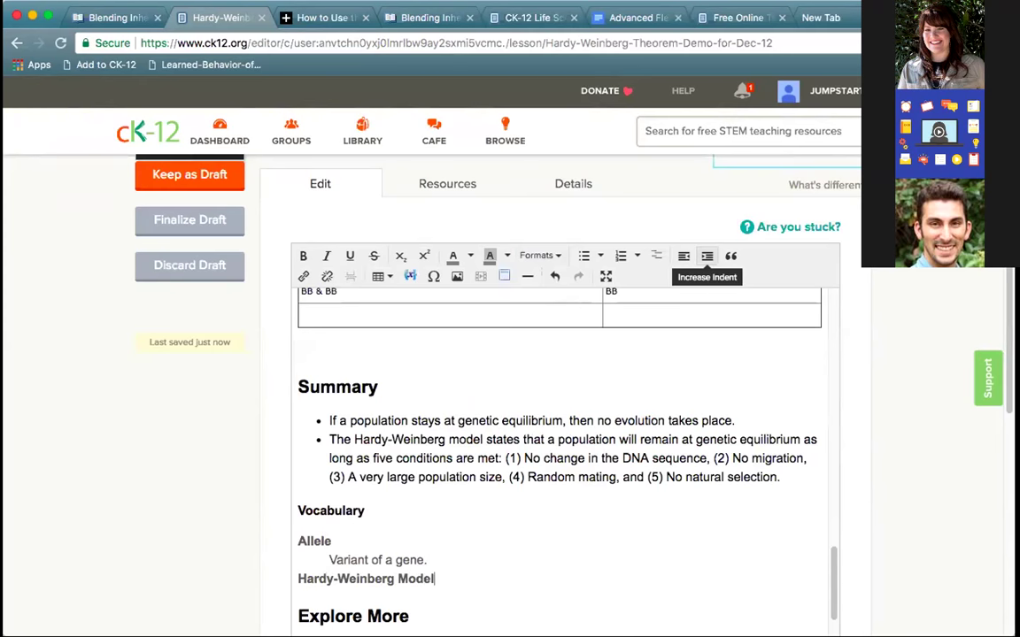
key("Return")
left_click(708, 255)
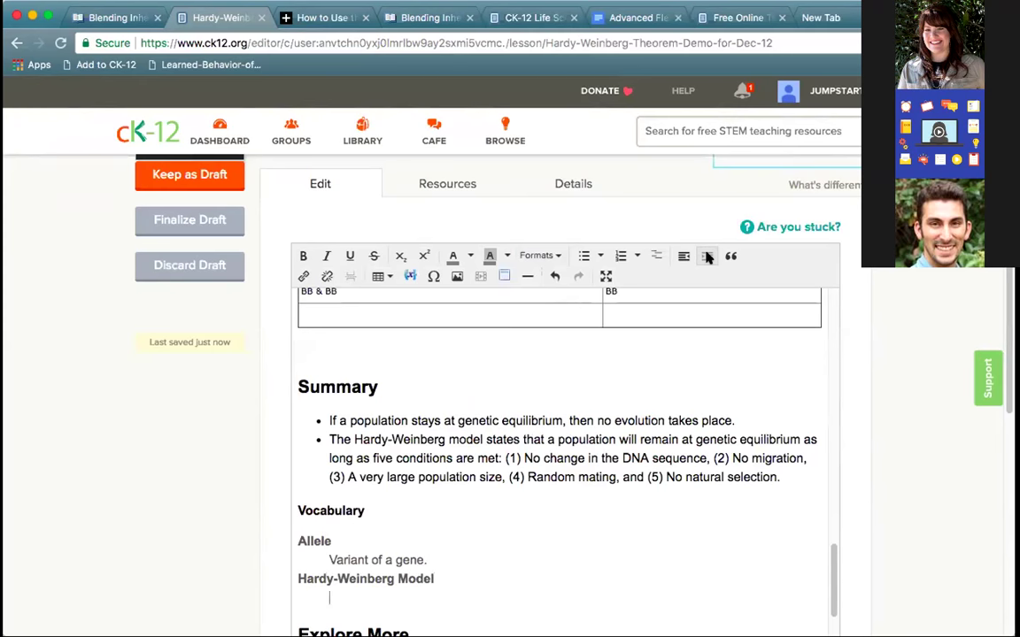
type("Definition")
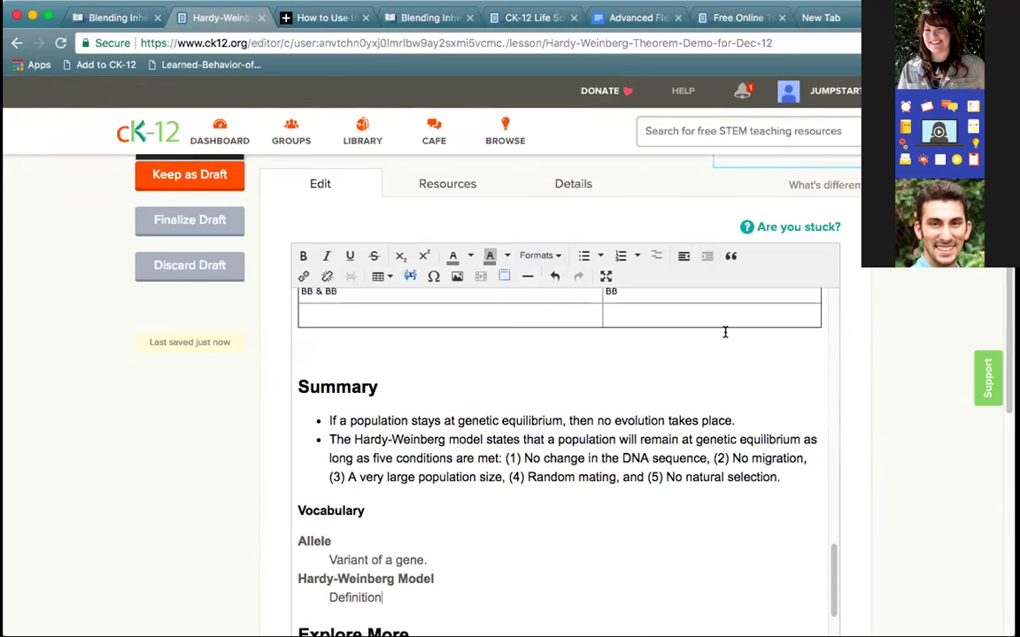
- Insert a third definition list entry below Hardy-Weinberg Model and replace its placeholder term with "Migration"
key("Return")
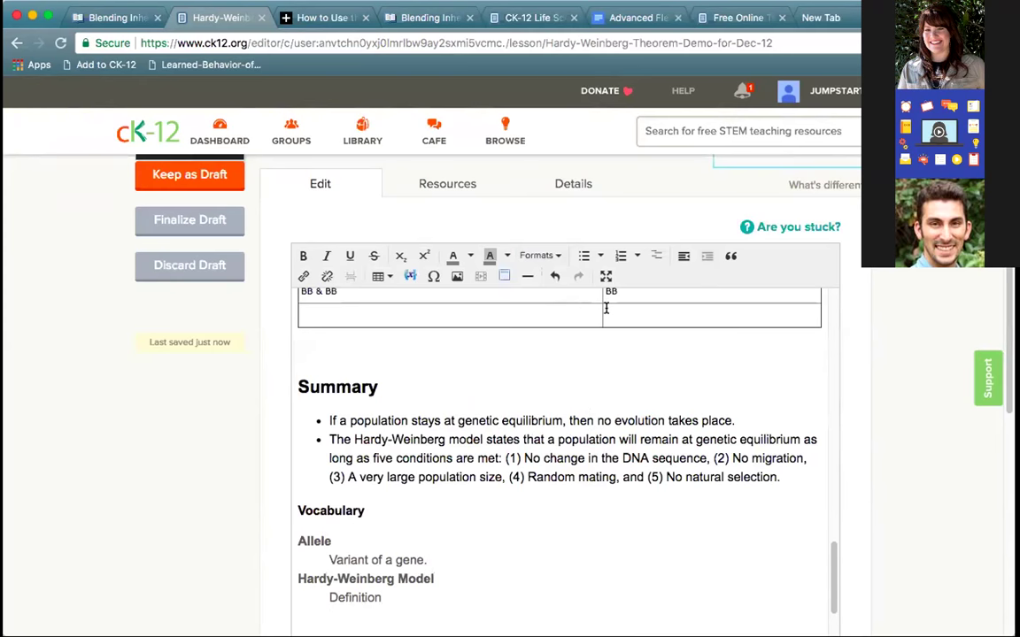
left_click(656, 256)
scroll(529, 416, "down", 3)
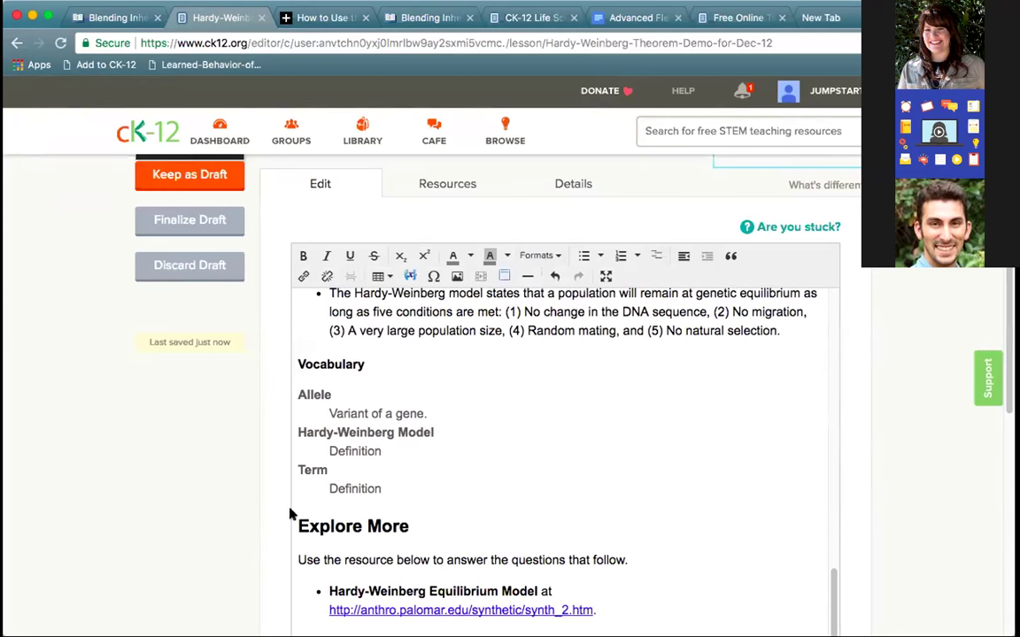
left_click(329, 466)
left_click_drag(329, 469, 297, 470)
type("Migrar")
type("ion")
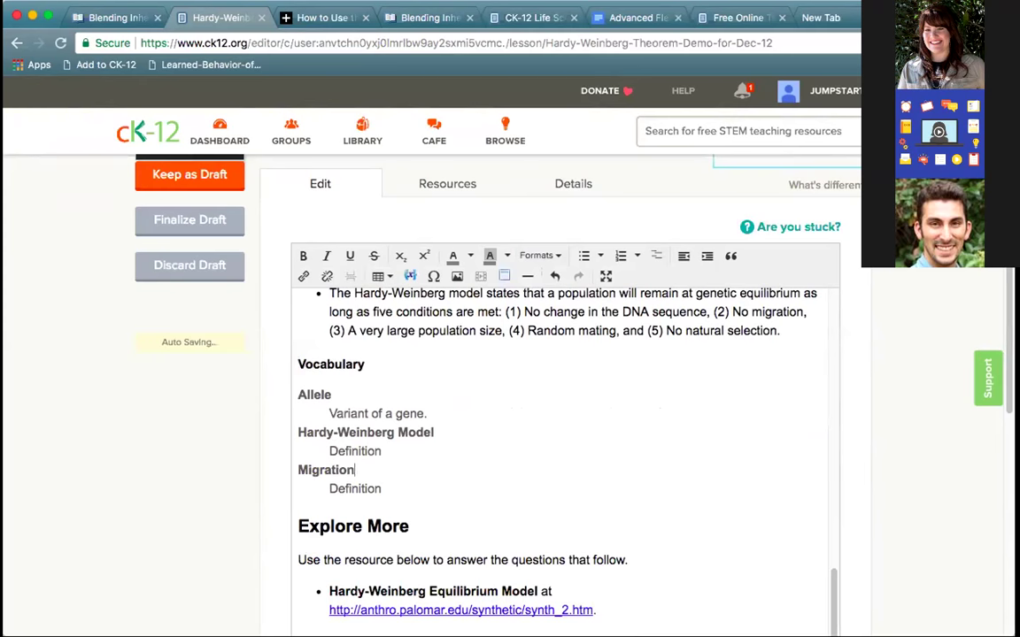
left_click_drag(389, 488, 327, 492)
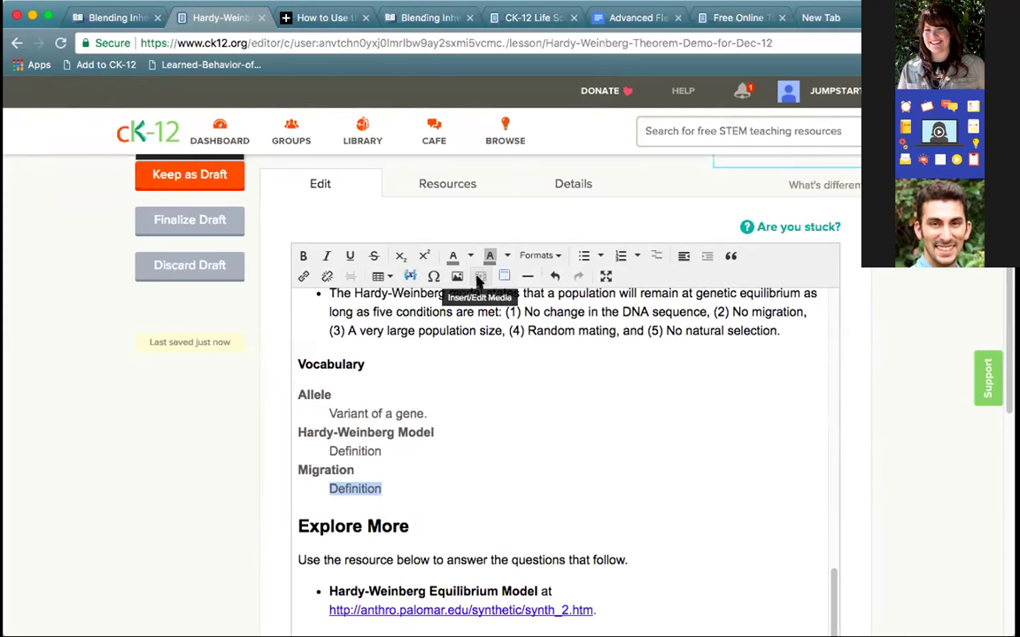
- Insert a horizontal line between the vocabulary list and the Explore More heading, with a blank line below it
left_click(302, 506)
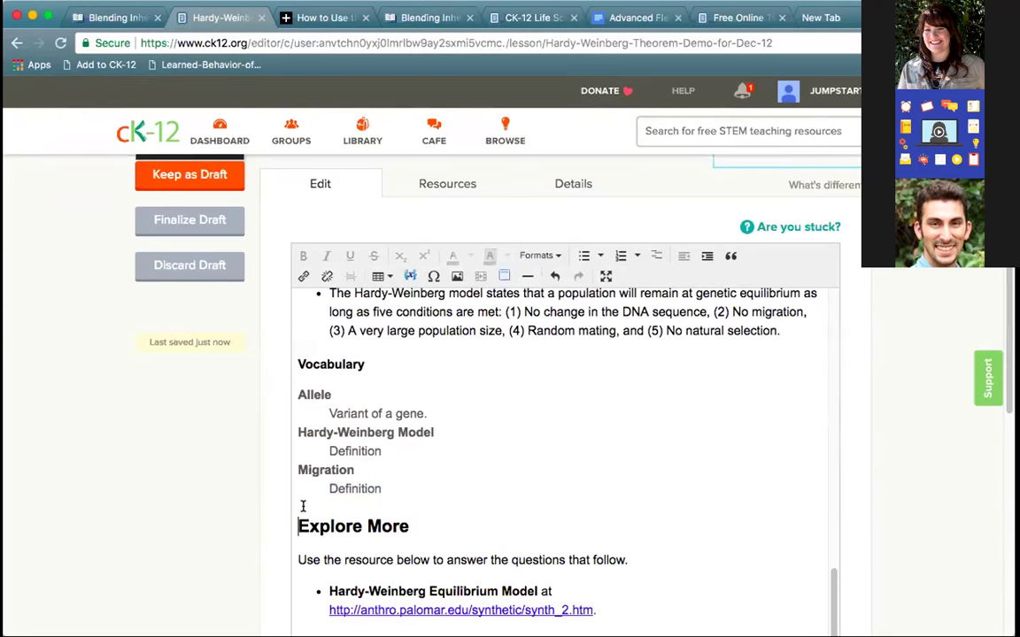
left_click(303, 506)
key("Return")
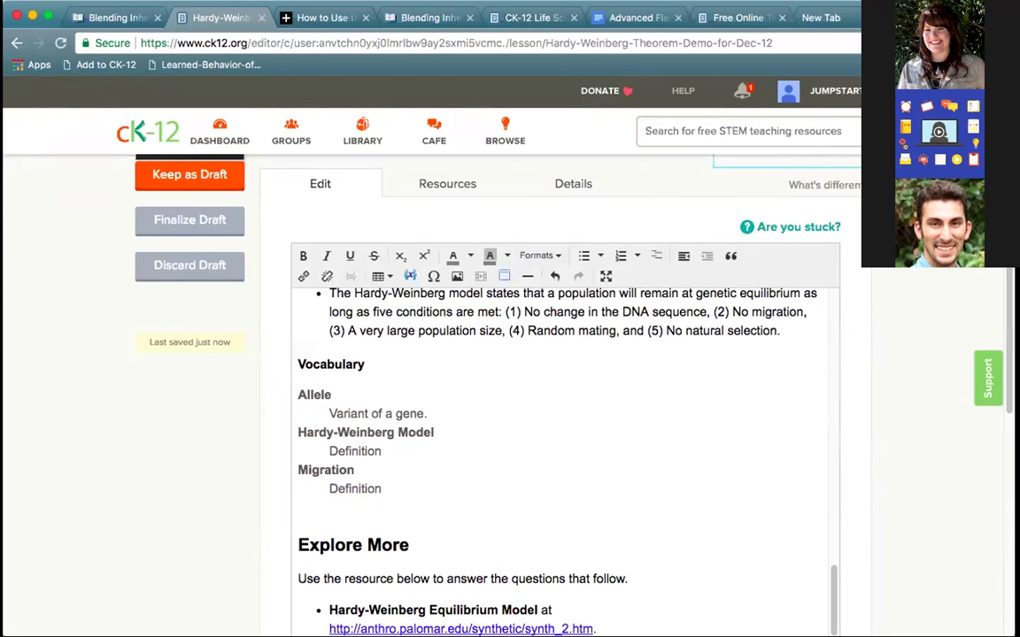
key("Return")
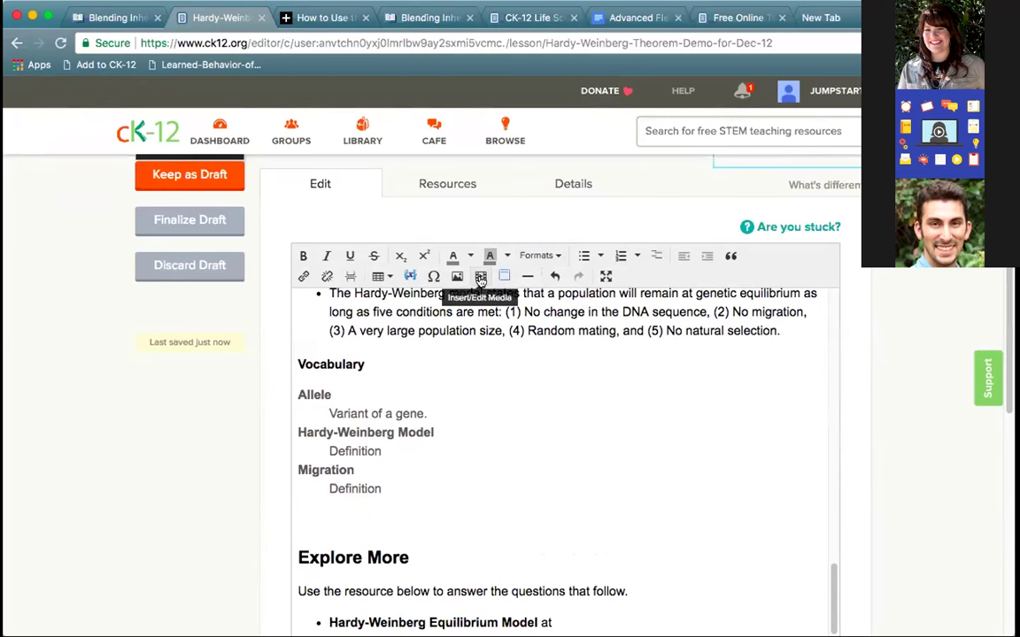
left_click(526, 279)
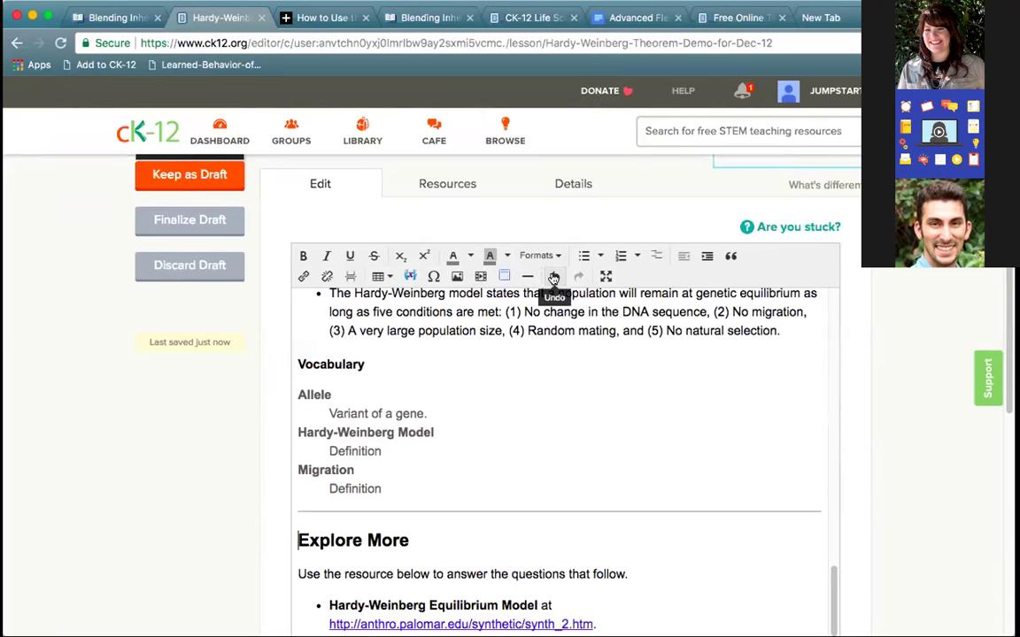
key("Return")
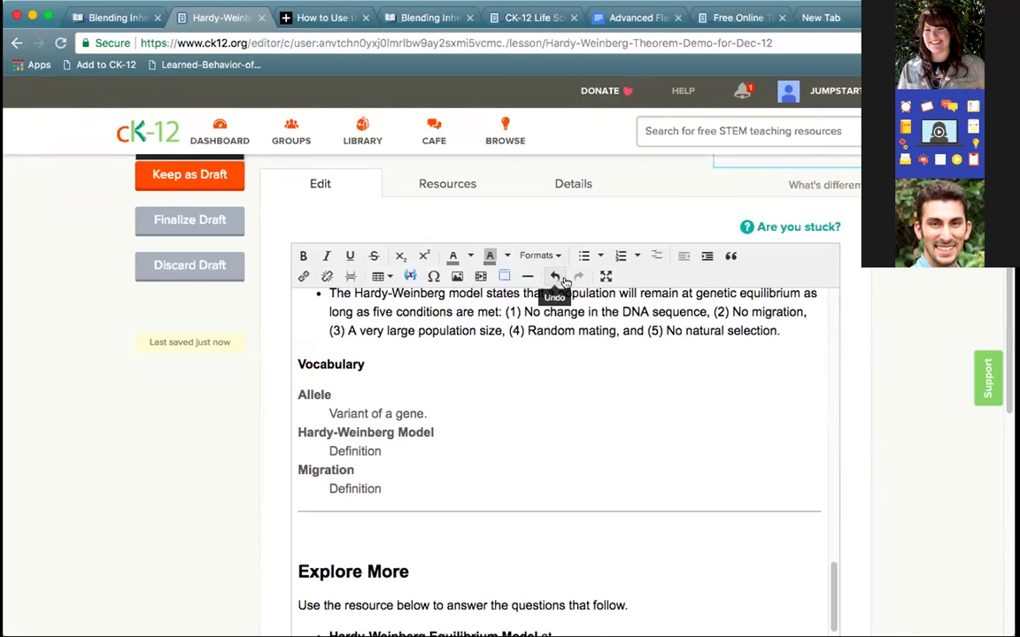
- Look over the edited lesson content in the full-screen editor, and return to the normal editing view
left_click(608, 276)
scroll(609, 272, "up", 8)
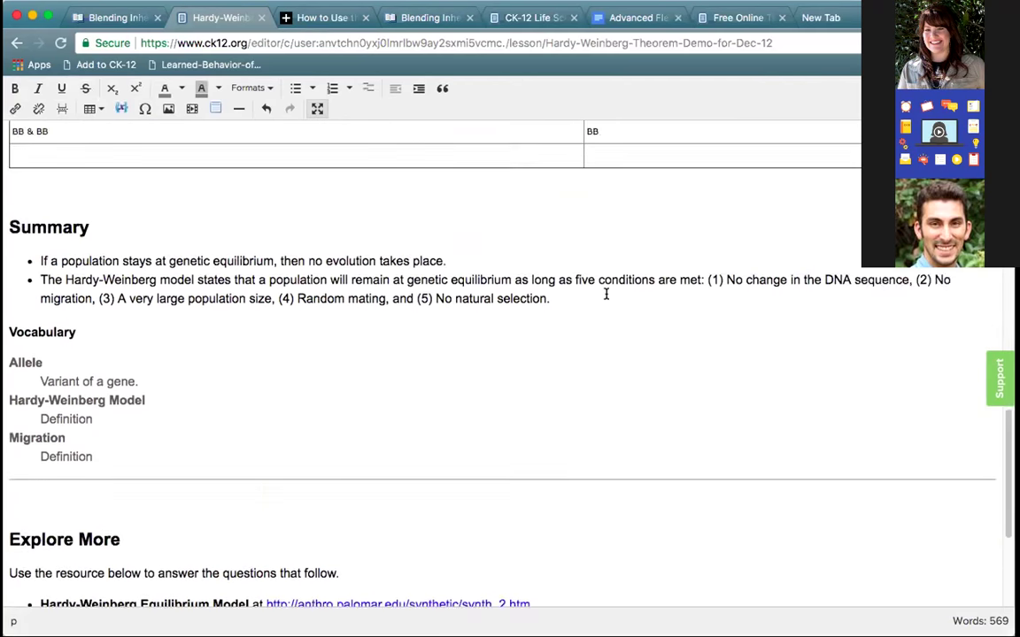
scroll(606, 293, "up", 9)
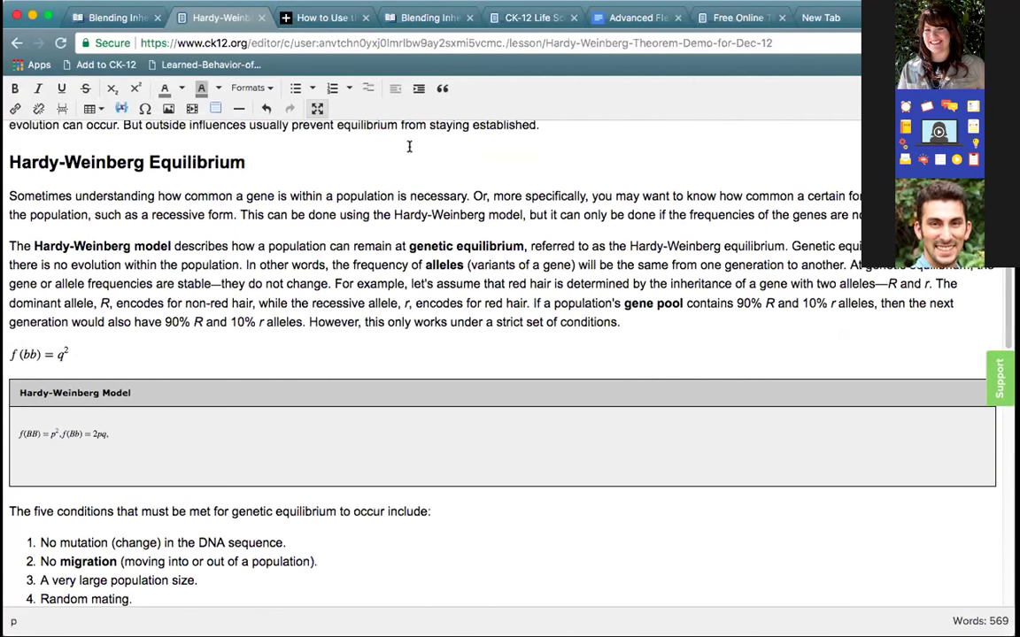
left_click(318, 109)
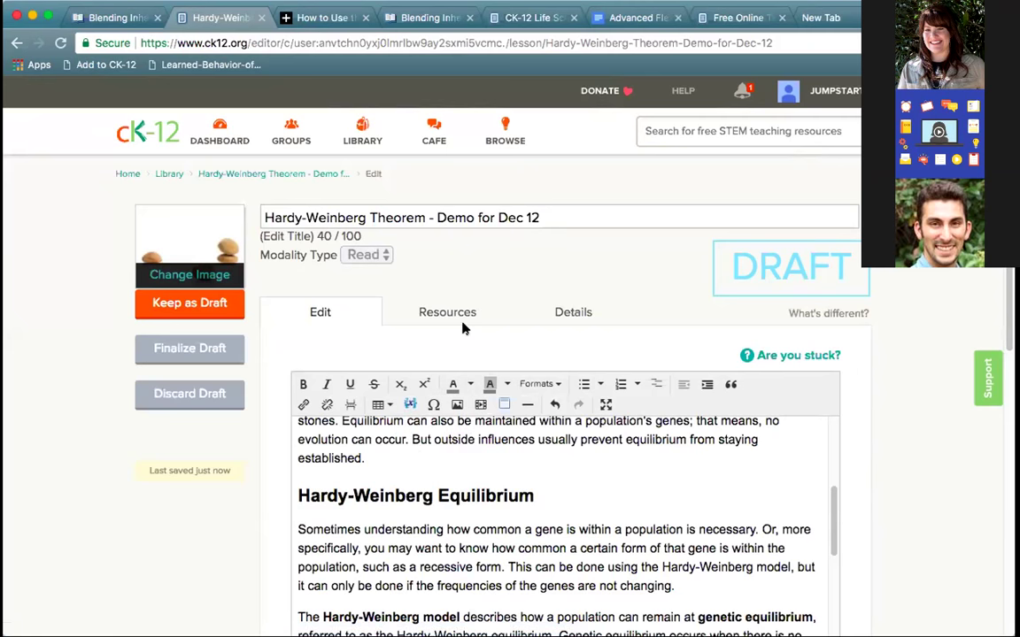
- Examine the lesson's resources, and review the description, learning objectives and vocabulary fields in its details
left_click(454, 315)
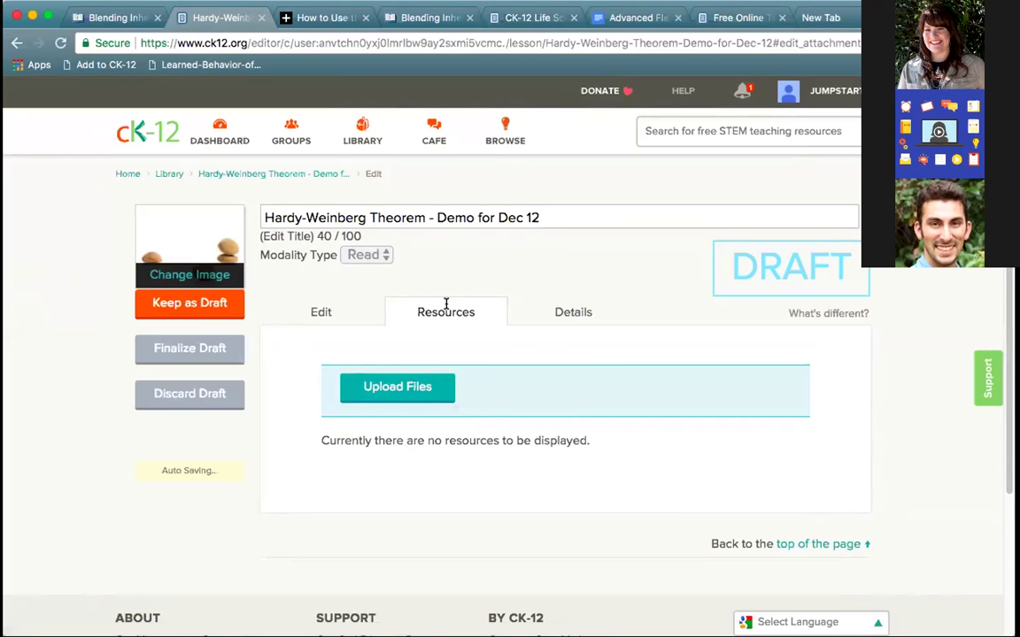
left_click(567, 314)
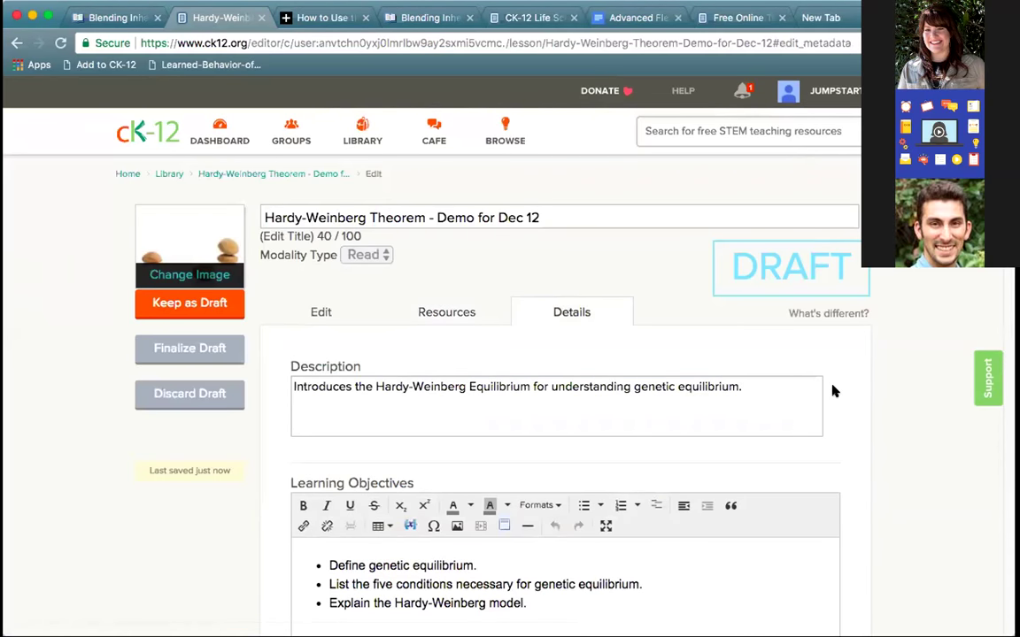
scroll(887, 411, "down", 3)
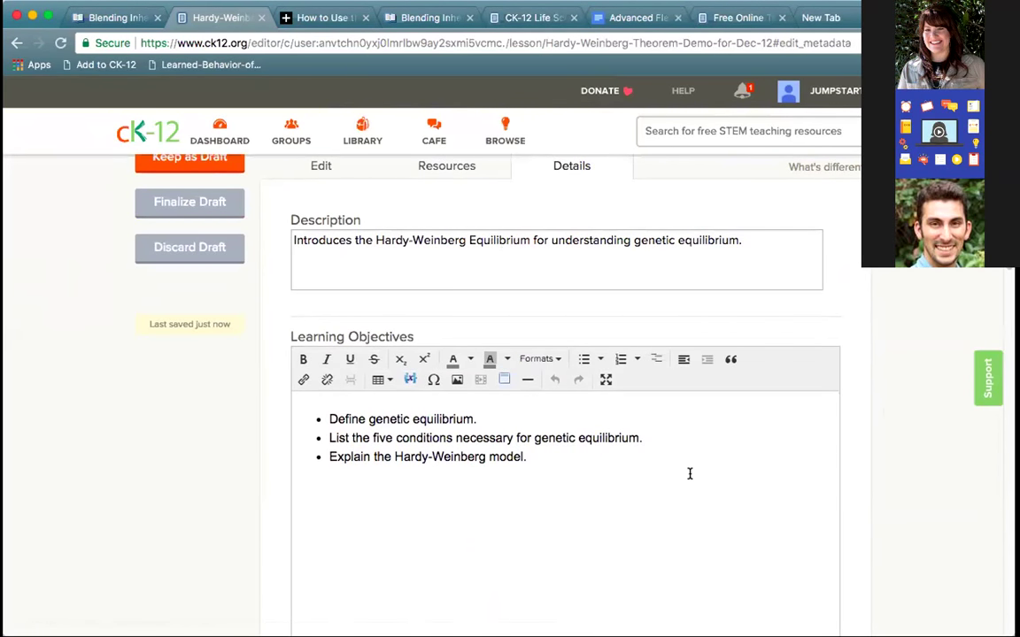
scroll(894, 455, "down", 10)
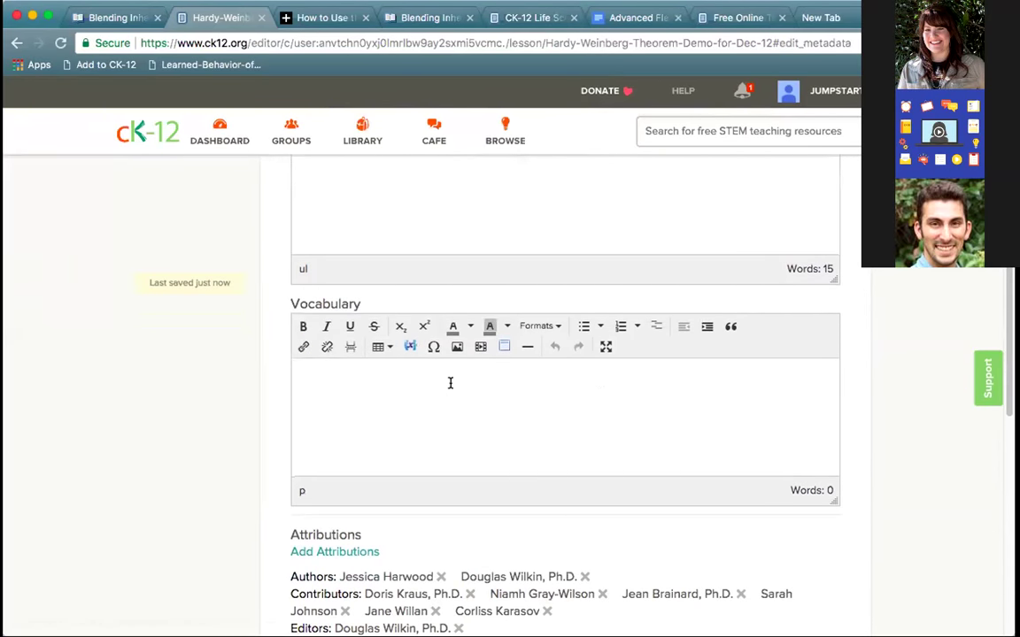
scroll(815, 458, "down", 3)
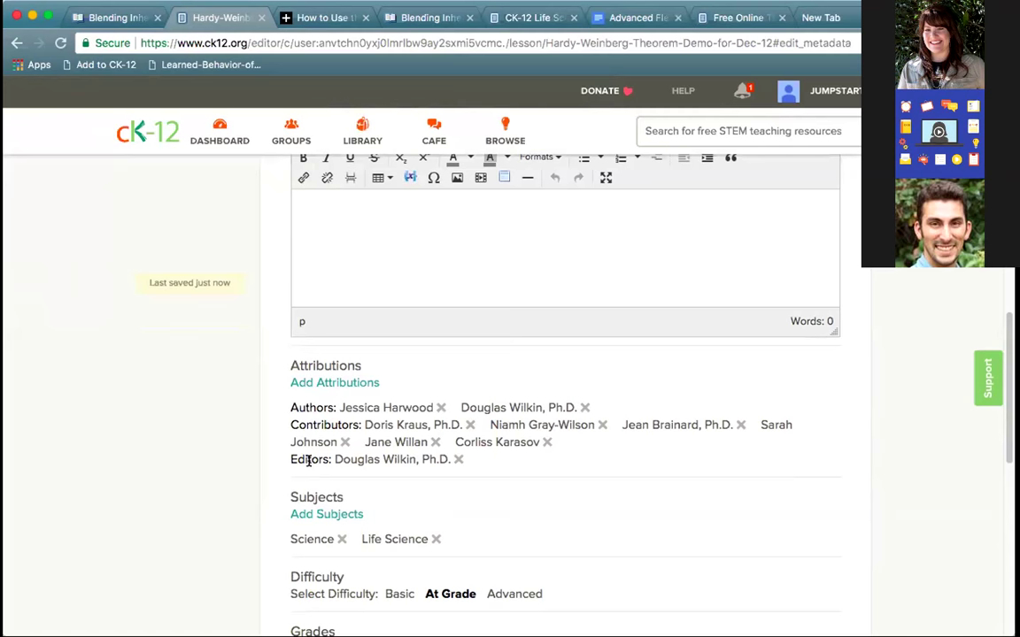
- Check the roles available for a new attribution, and close the dialog without adding one
left_click(324, 382)
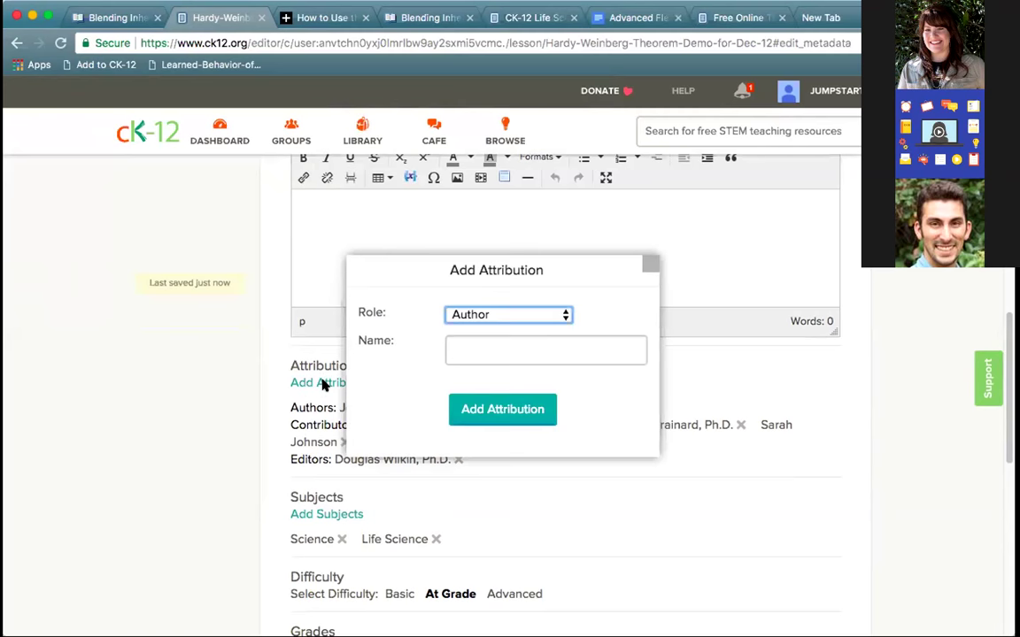
left_click(491, 317)
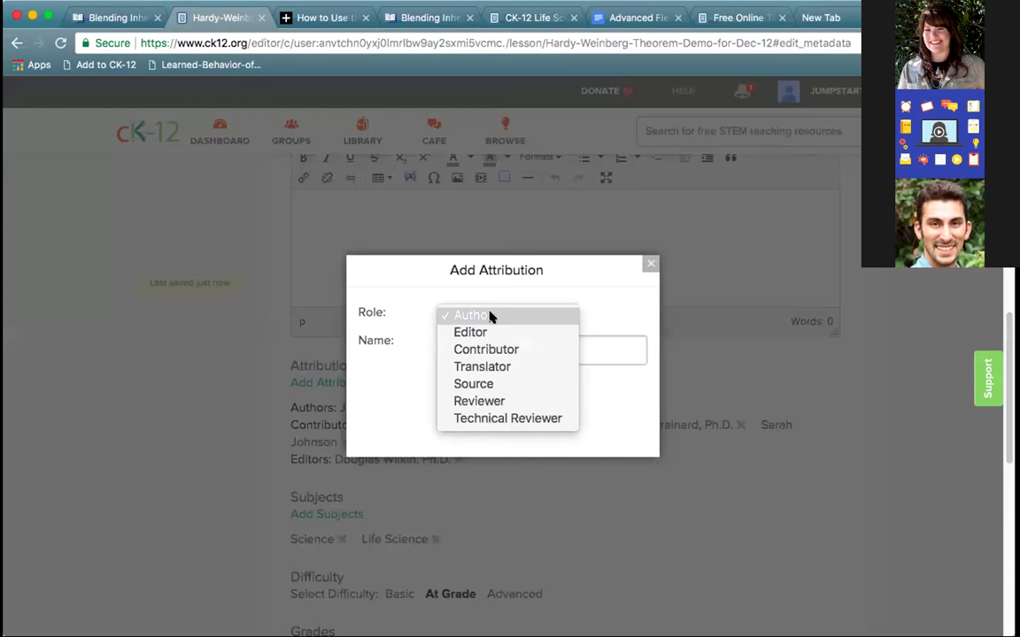
left_click(645, 266)
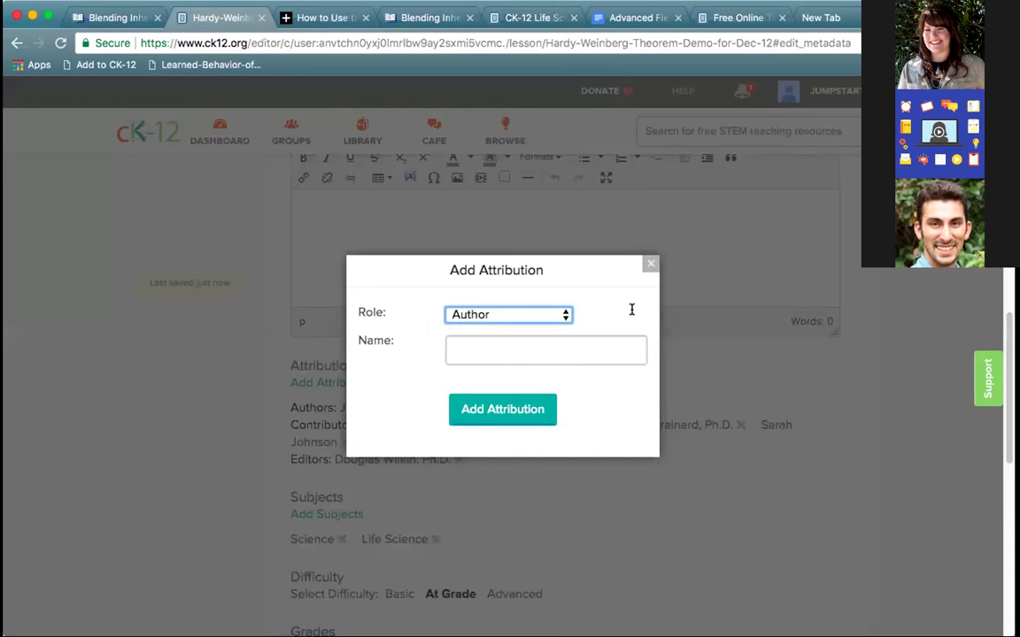
left_click(650, 264)
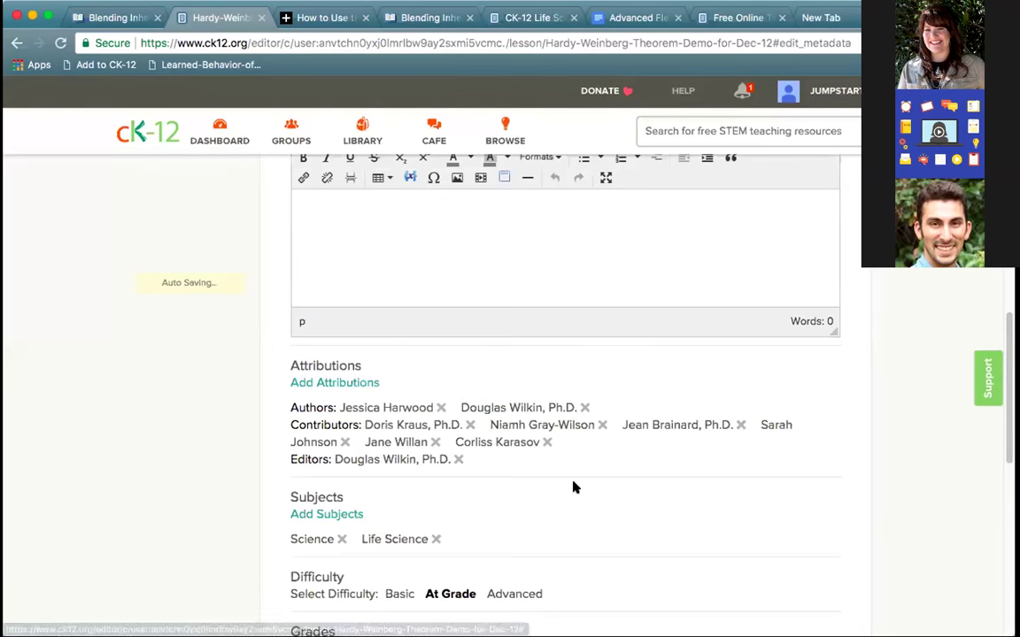
- Review the lesson's subjects, difficulty, grades, tags, search keywords and concept node
scroll(574, 485, "down", 3)
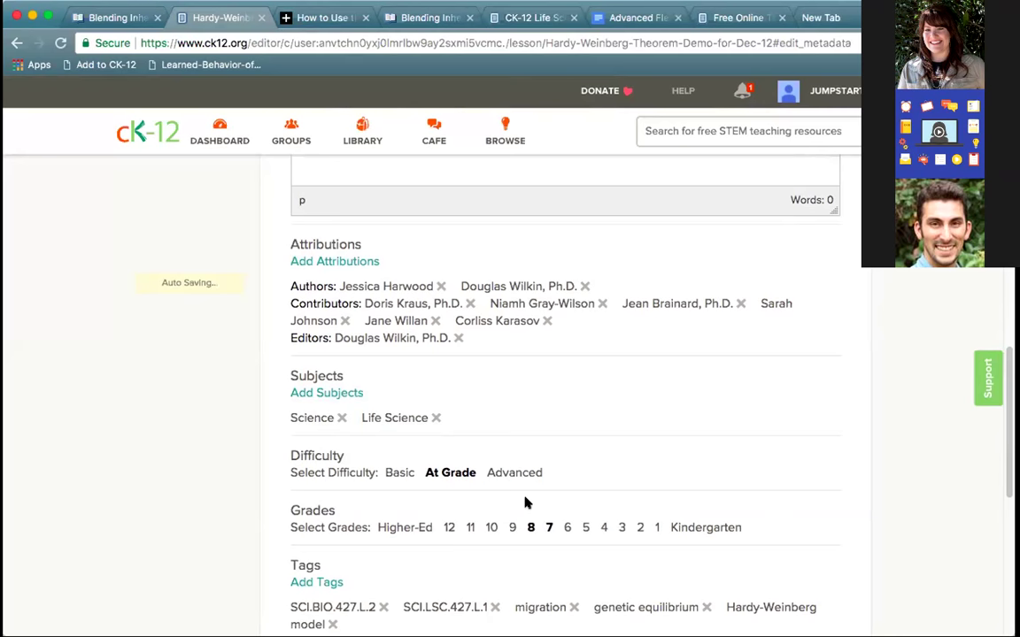
scroll(524, 502, "down", 2)
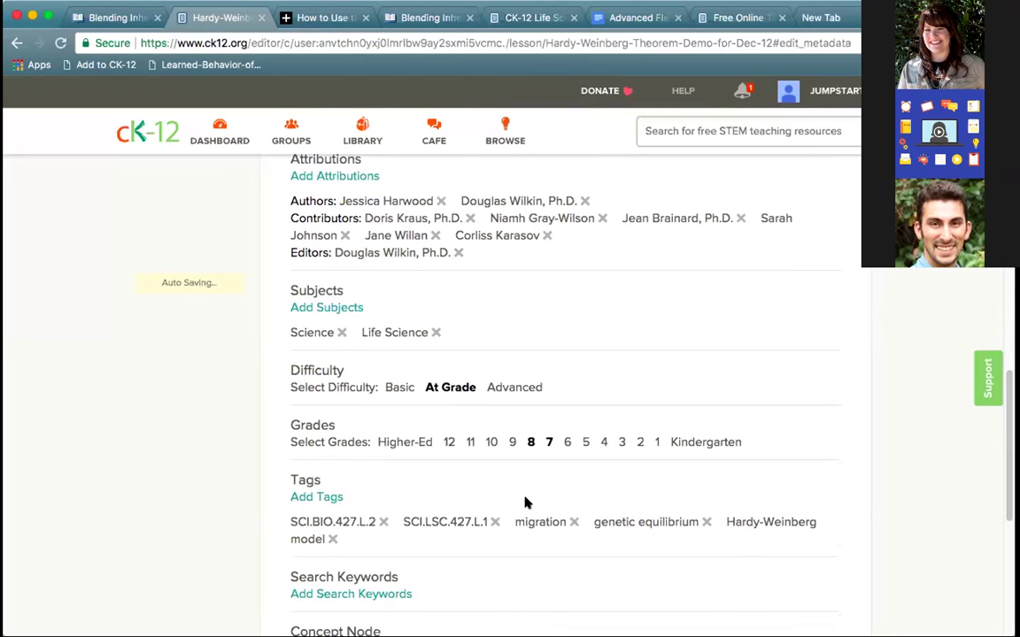
scroll(336, 505, "down", 4)
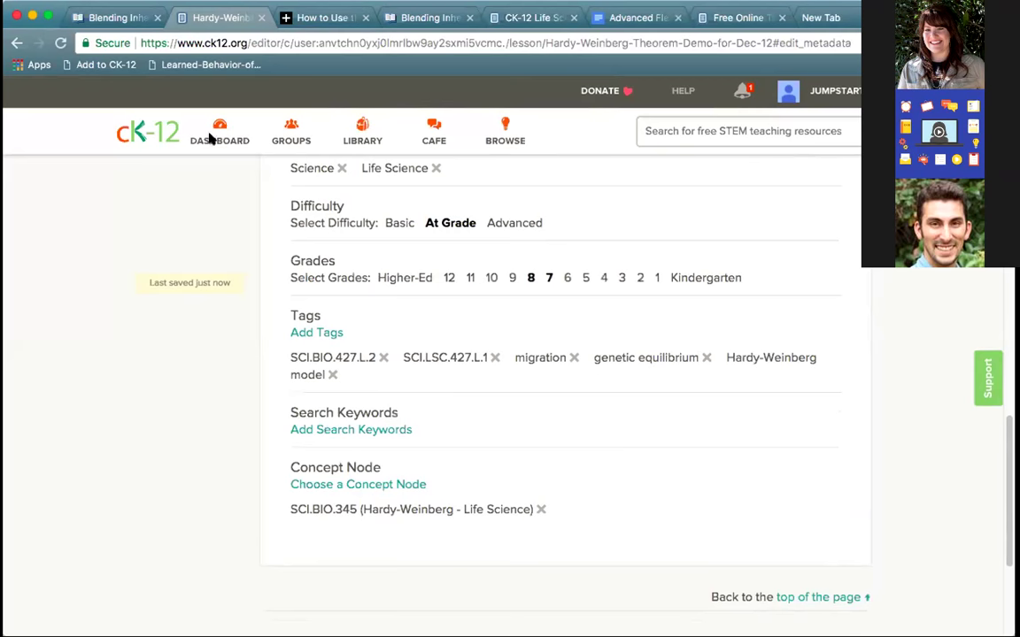
- Leave the Pea Plants PLIX for the CK-12 home page and search the site for "hardy-weinberg"
left_click(124, 17)
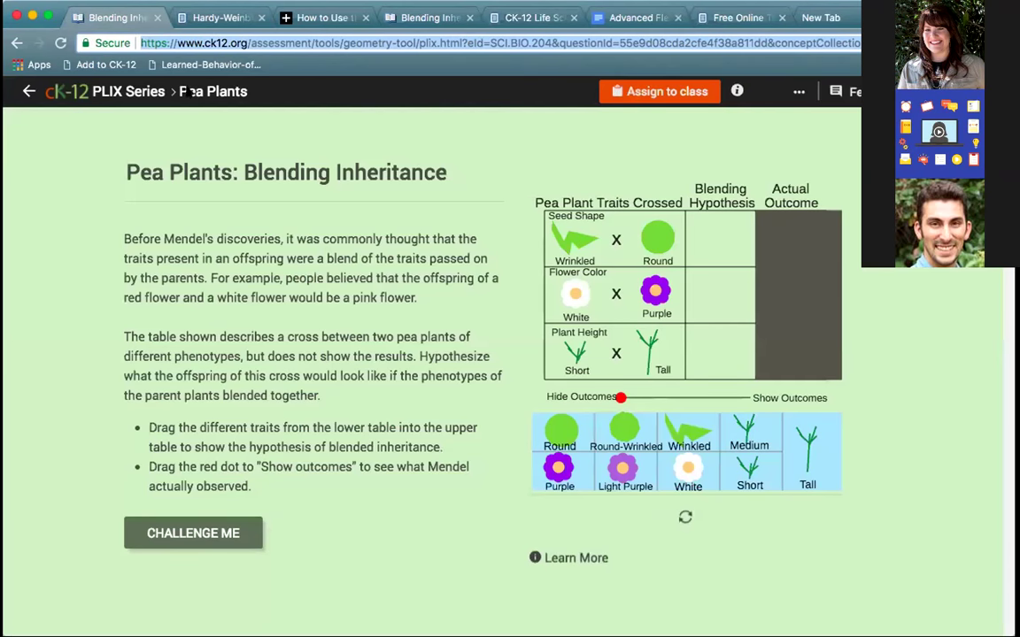
left_click(63, 93)
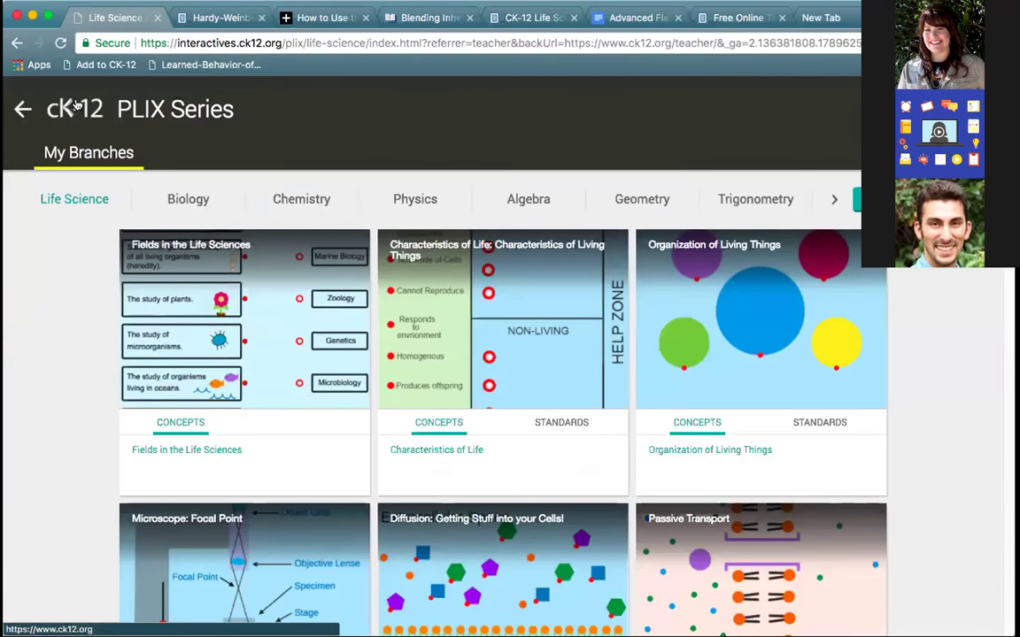
left_click(20, 107)
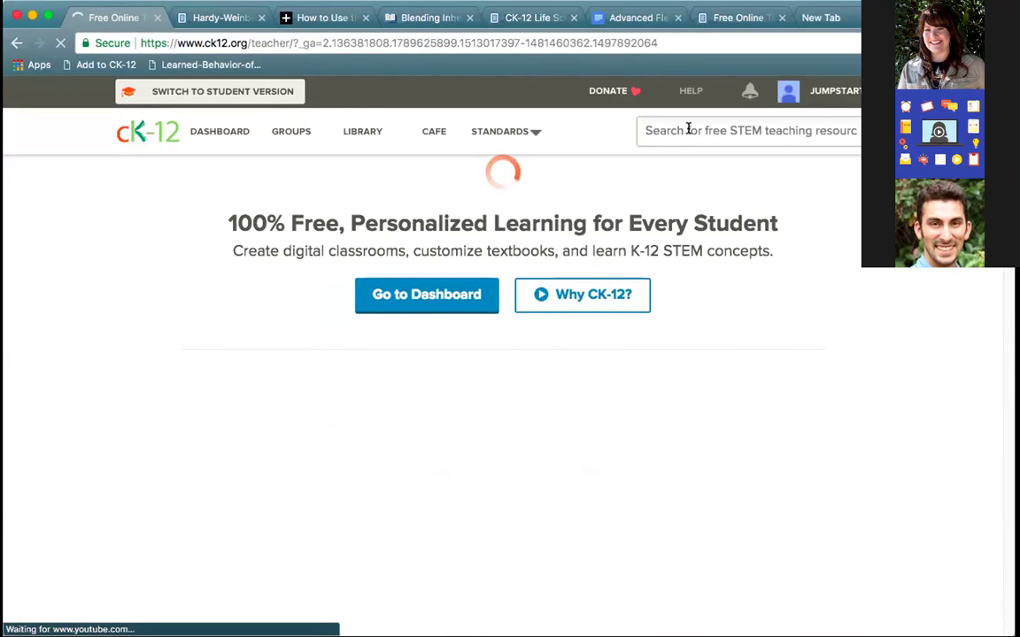
left_click(689, 129)
type("ha")
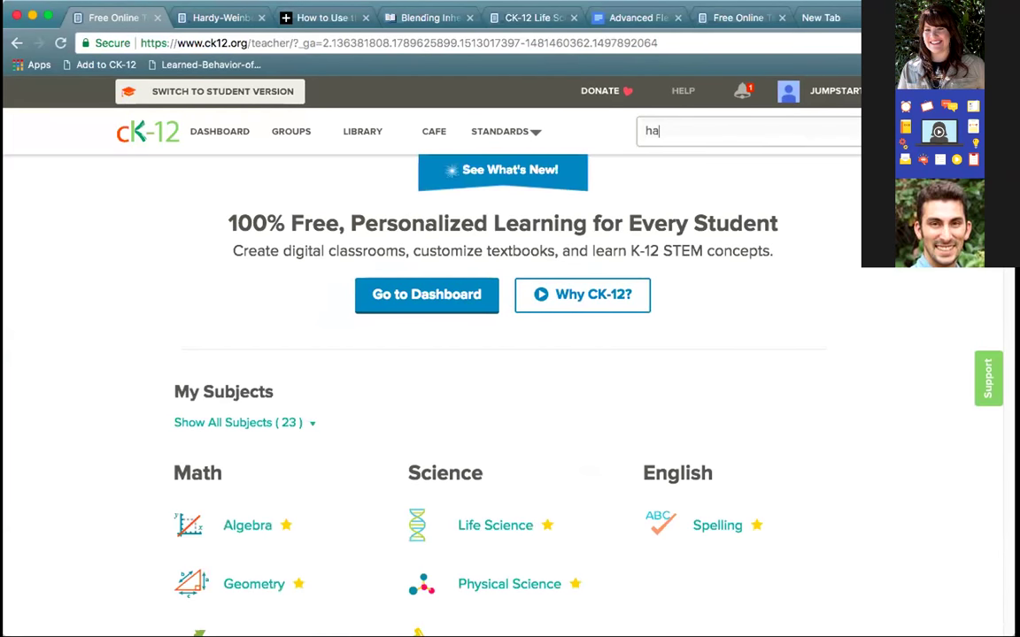
type("rdy-weinberg")
key("Return")
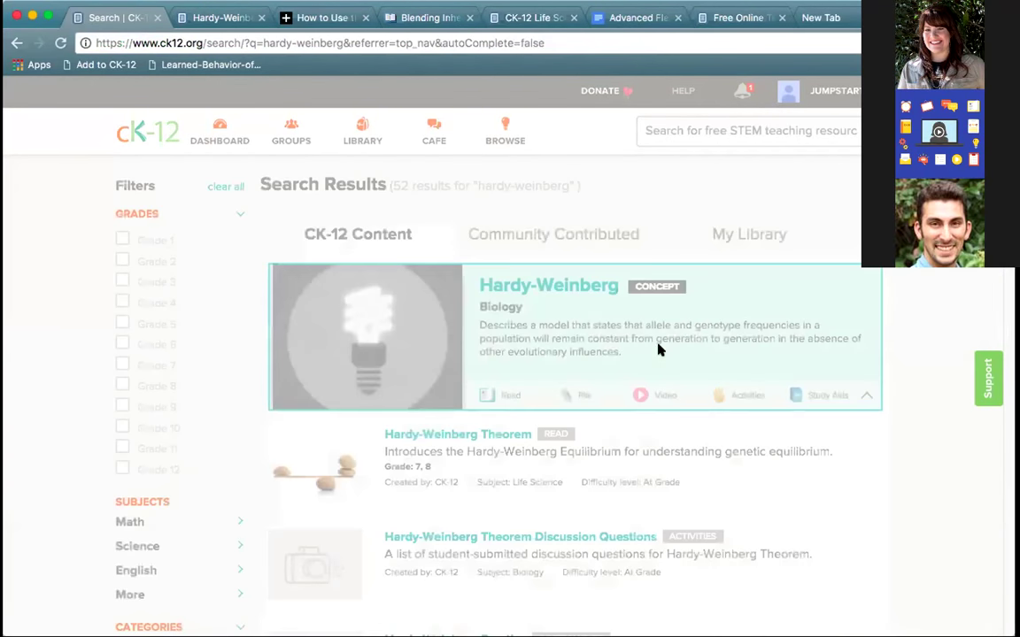
- Look through the search results and filter categories, and open the Hardy-Weinberg Theorem reading for Life Science
scroll(248, 426, "down", 1)
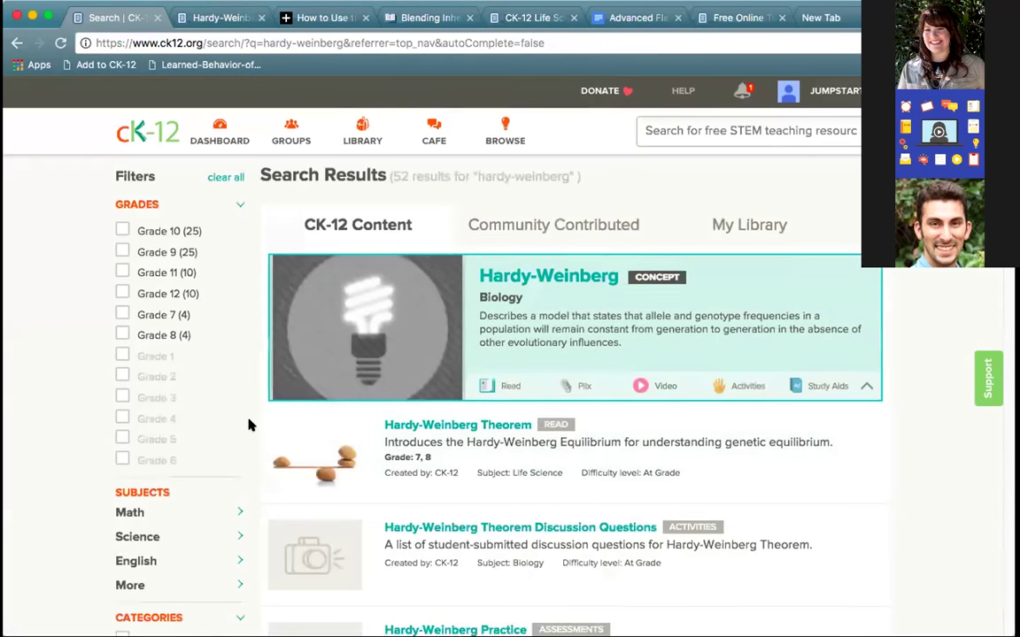
scroll(249, 425, "down", 5)
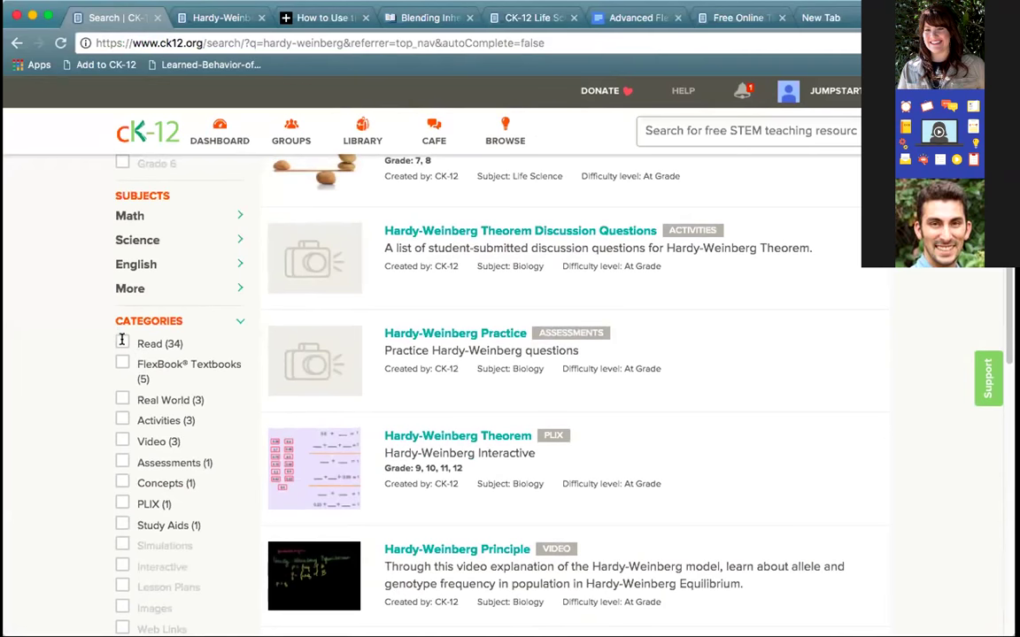
scroll(125, 358, "up", 2)
scroll(128, 363, "down", 2)
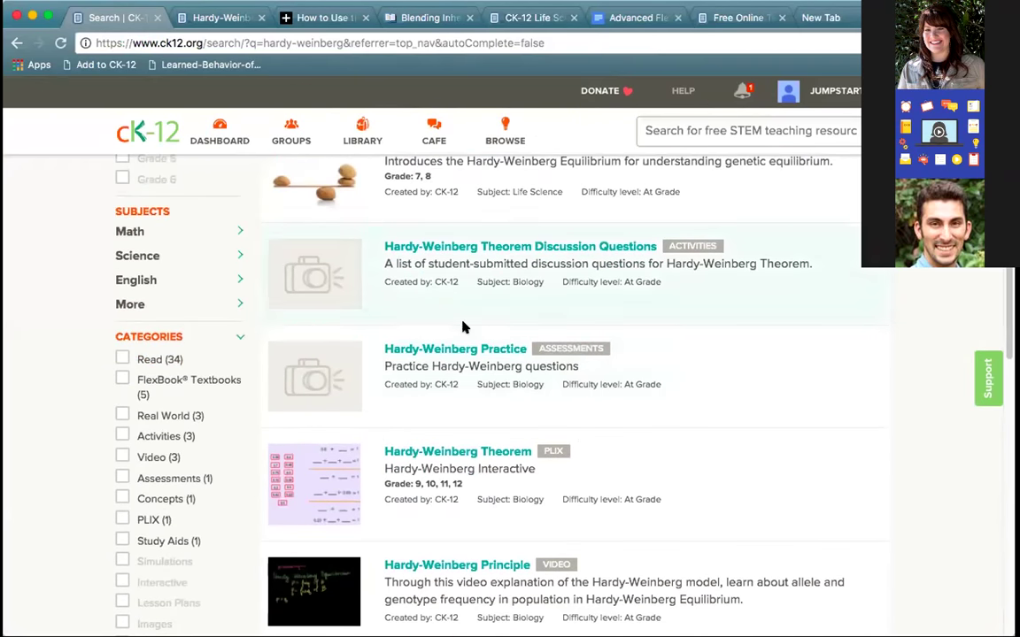
scroll(462, 328, "up", 5)
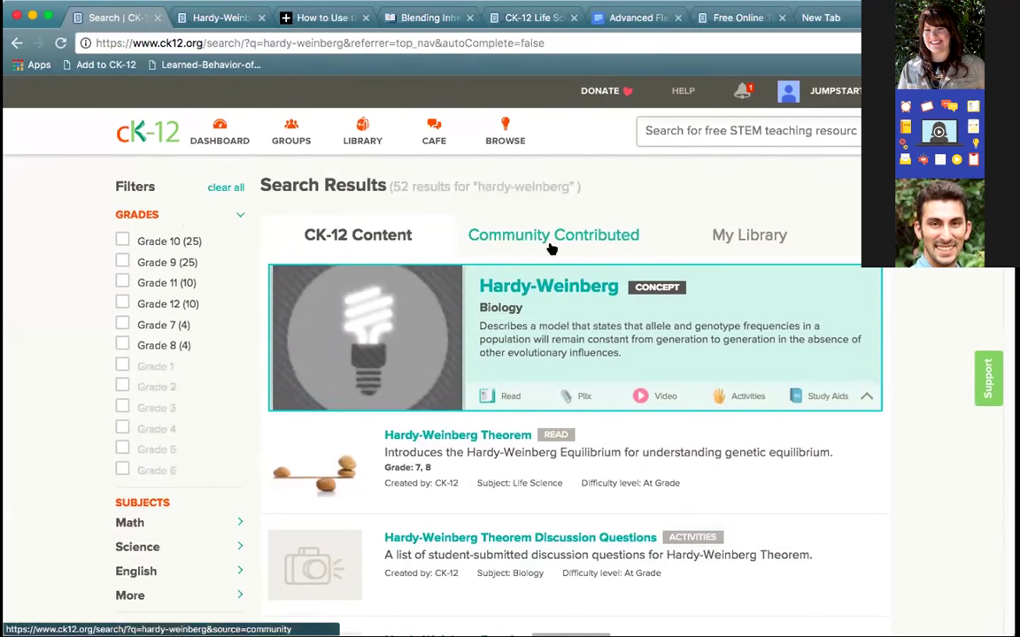
left_click(490, 435)
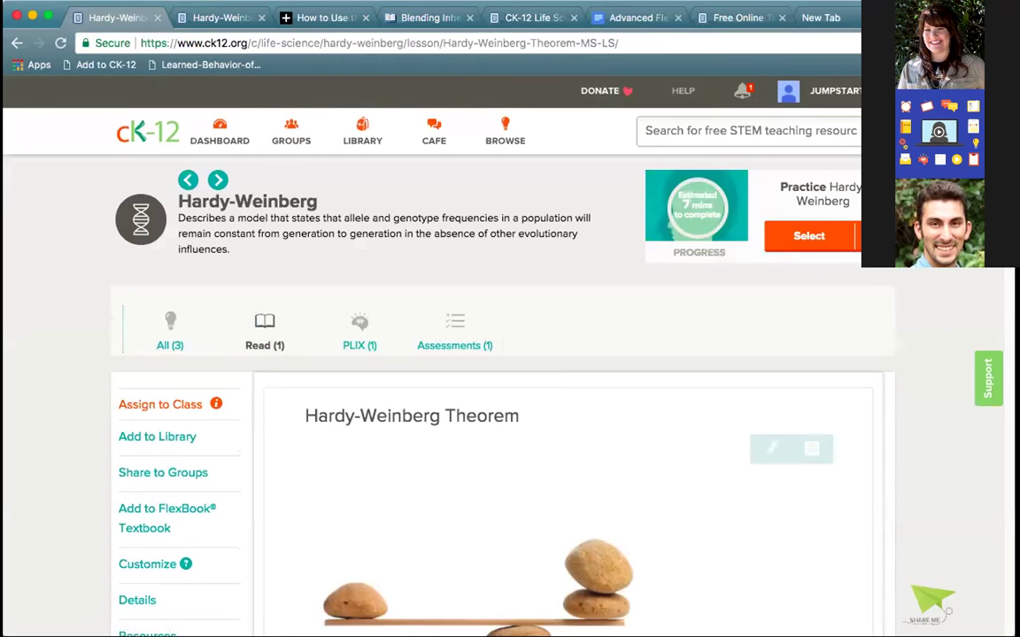
- Return to the draft lesson's details and examine the concept node's code and name
left_click(221, 17)
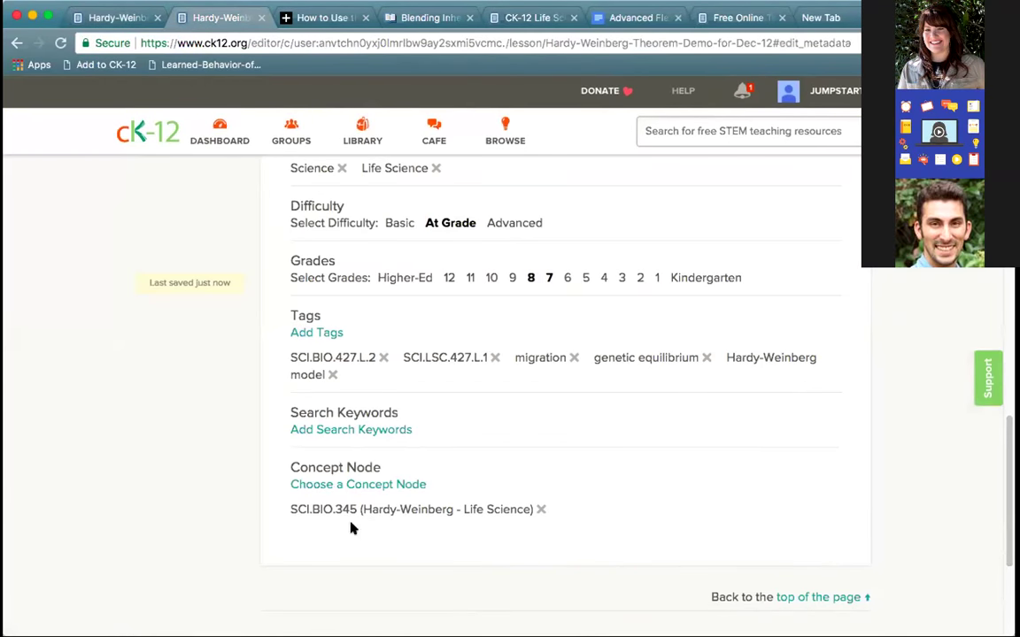
left_click_drag(378, 510, 497, 504)
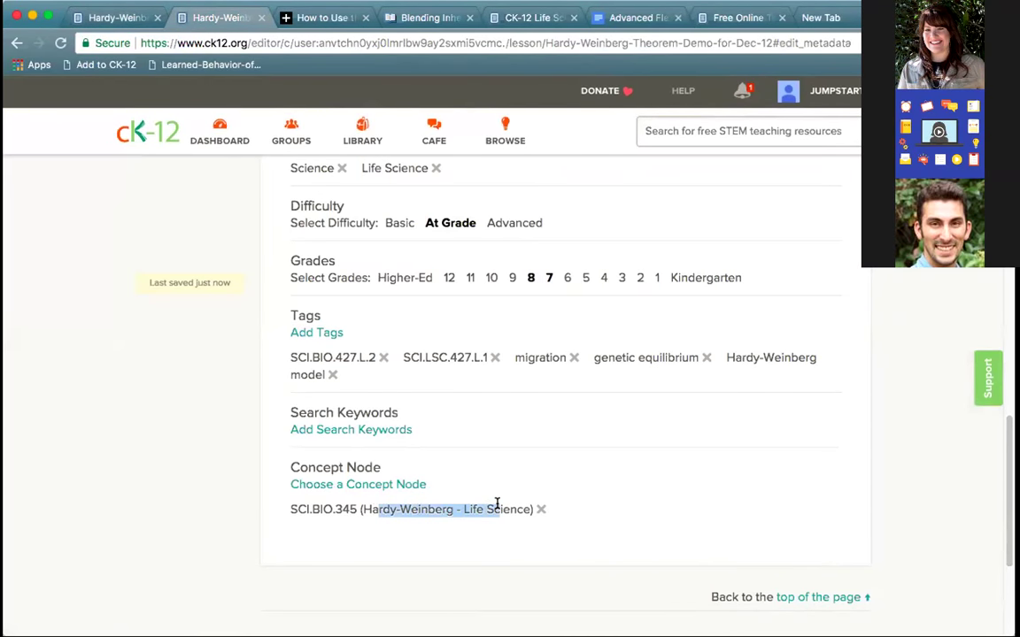
left_click_drag(321, 509, 347, 508)
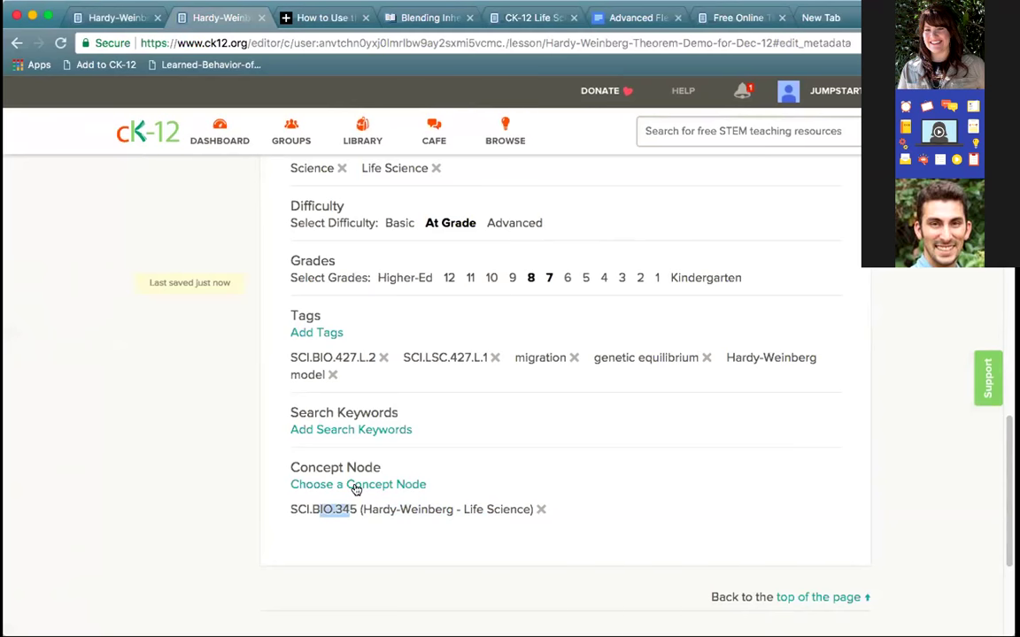
scroll(355, 490, "up", 15)
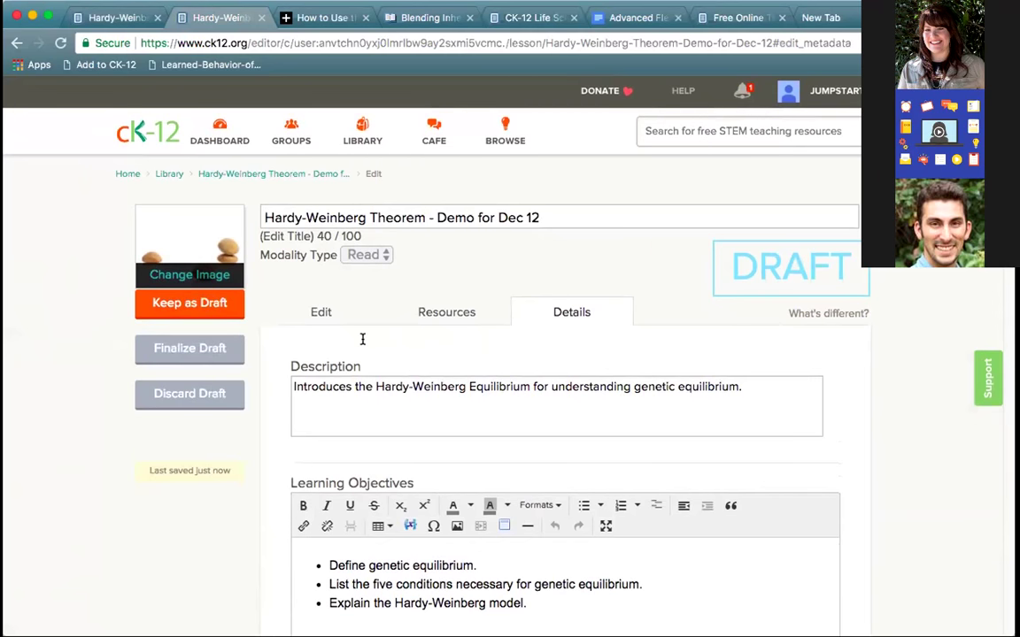
- Open the CK-12 Life Science Concepts For Middle School book from the Life Science FlexBook textbooks
left_click(128, 19)
left_click(150, 136)
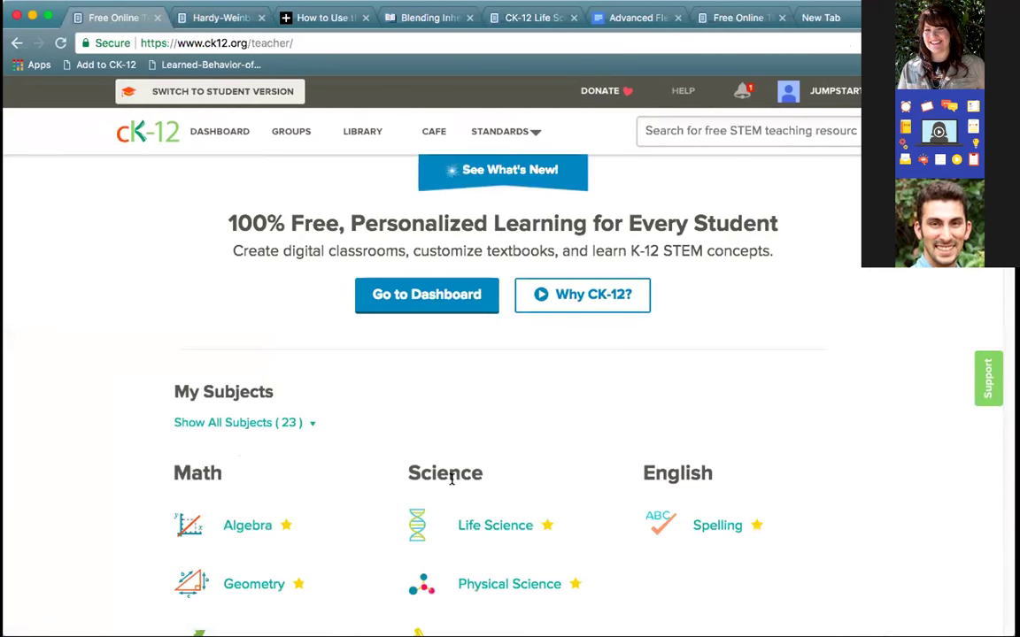
scroll(460, 474, "down", 2)
left_click(477, 420)
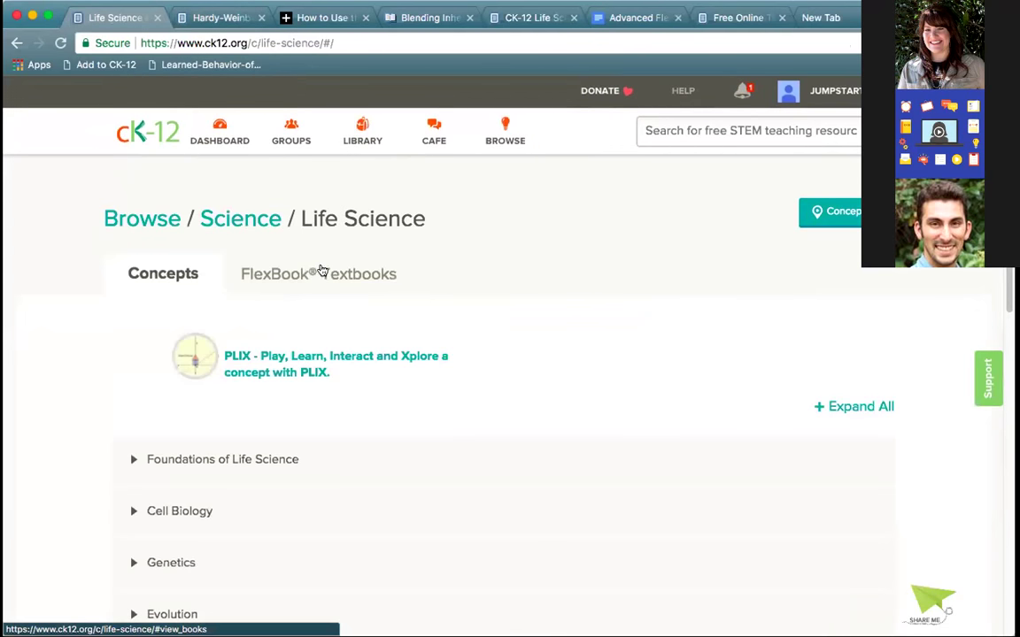
left_click(321, 268)
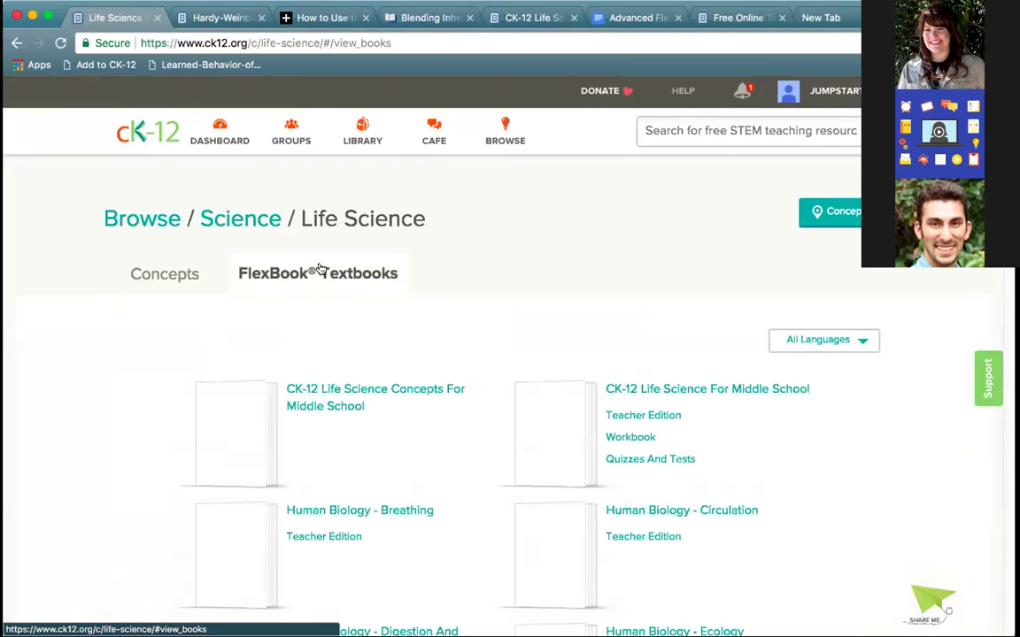
left_click(348, 395)
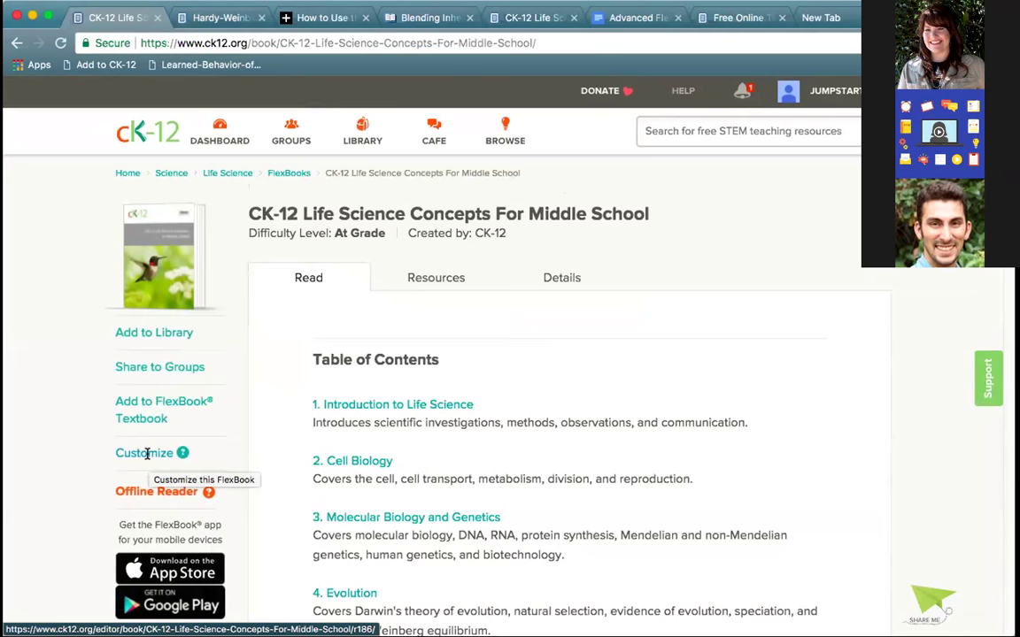
- Start customizing the book and retitle it "CK-12 Life Science Concepts For Middle School - Demo for December 12"
left_click(147, 455)
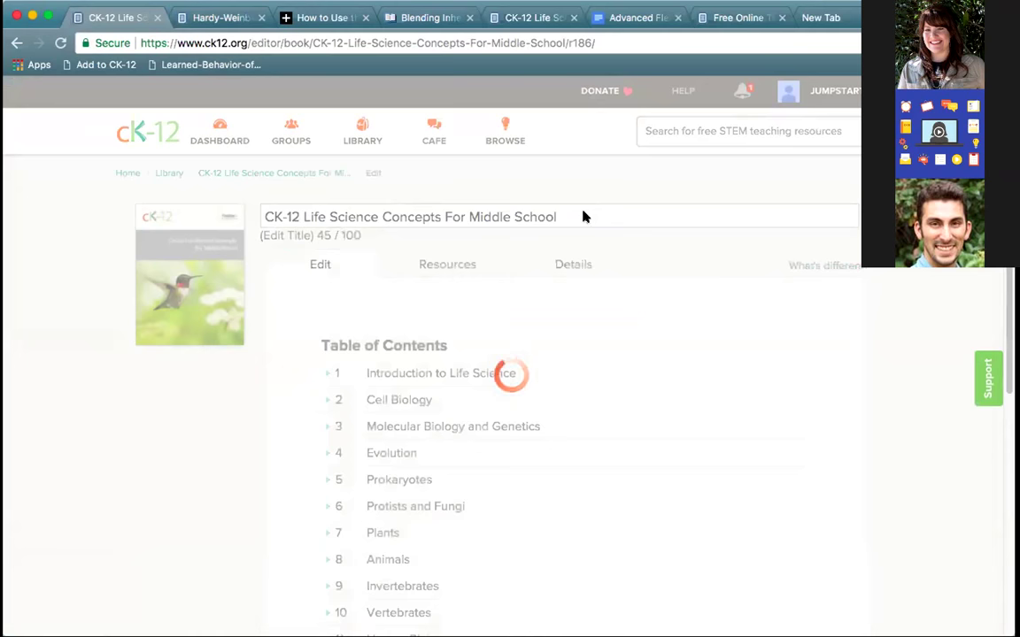
type("- Demo for ")
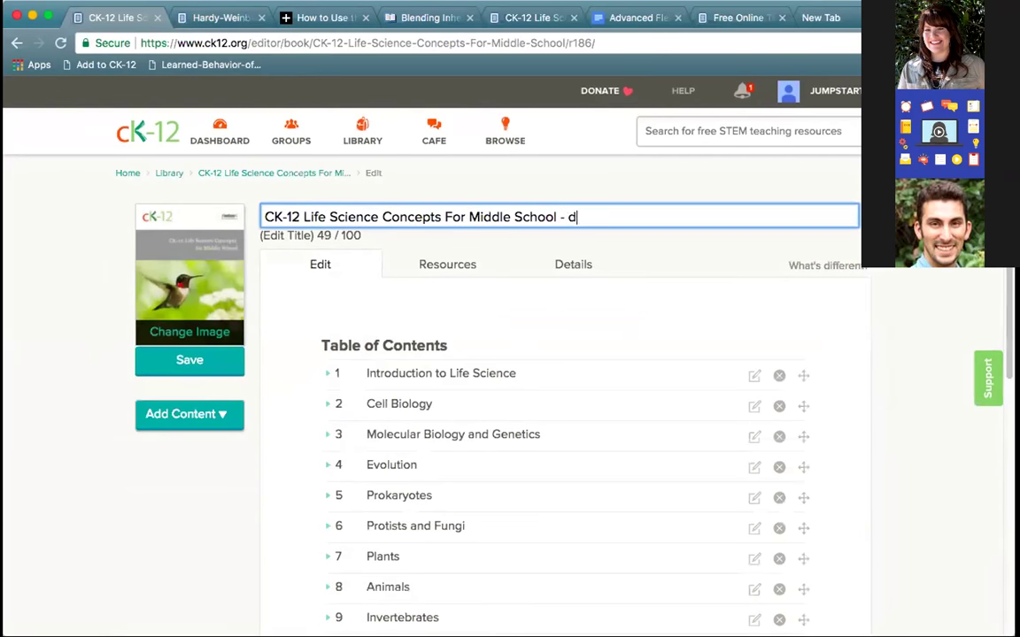
type("D")
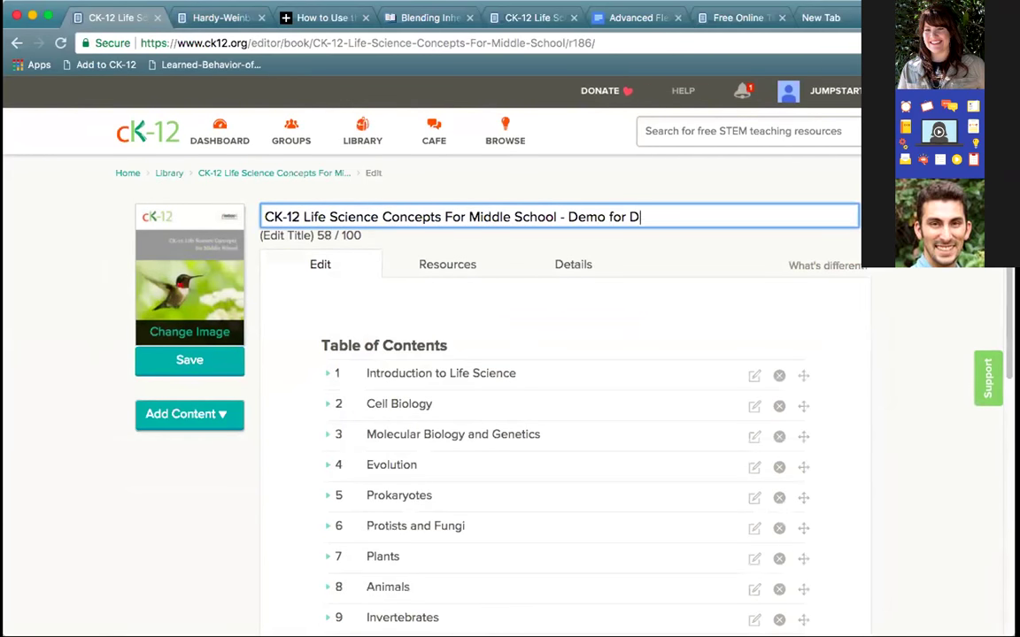
type("ecember 12")
- Review the book's attached resources and its details, and return to its table of contents
left_click(440, 268)
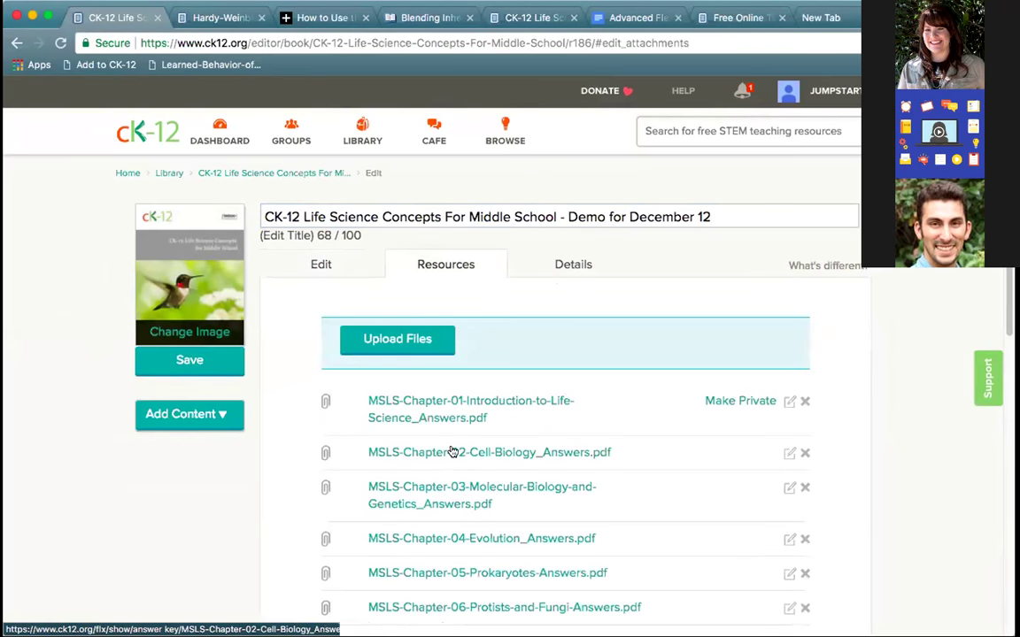
scroll(450, 451, "down", 5)
scroll(449, 450, "up", 5)
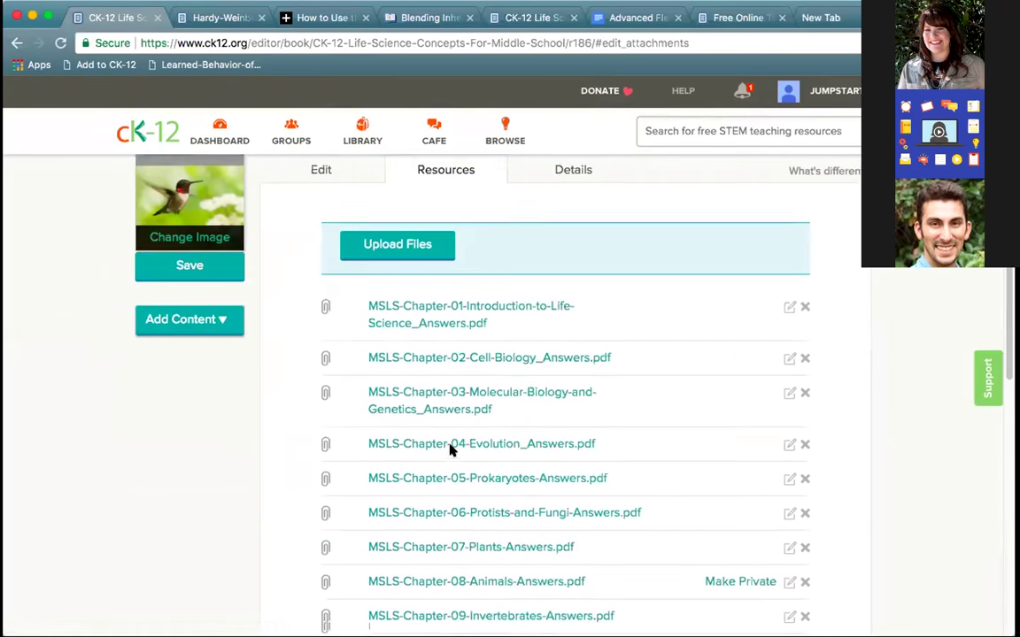
left_click(574, 264)
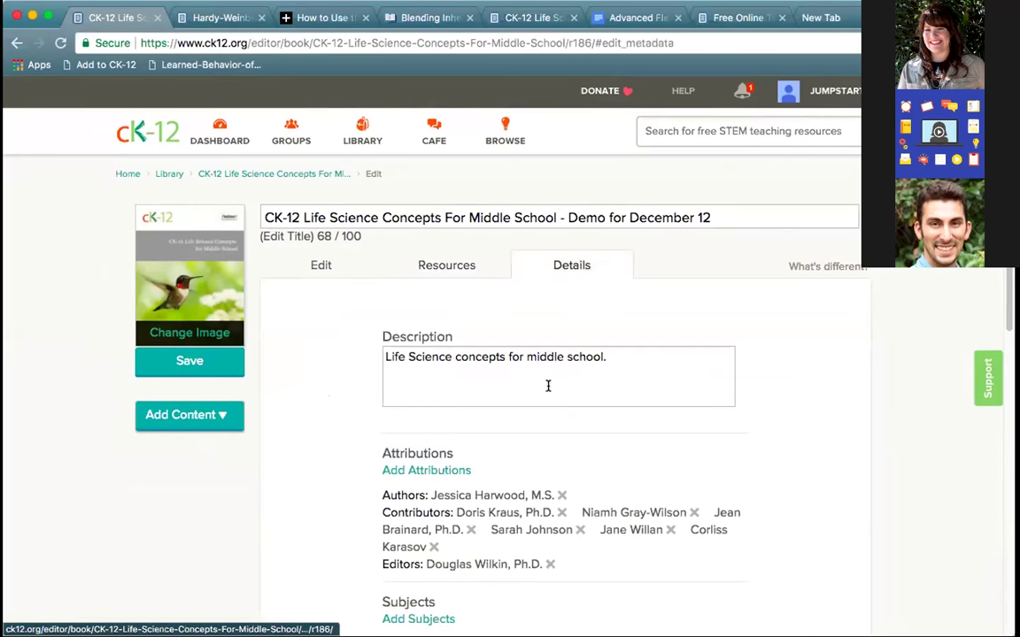
scroll(546, 385, "down", 4)
scroll(574, 526, "down", 5)
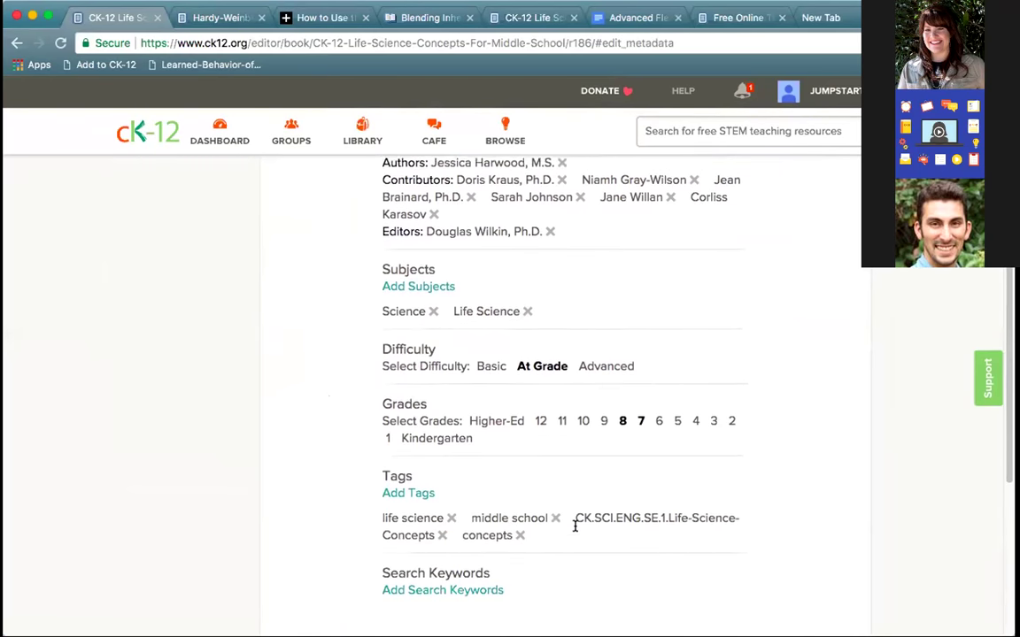
scroll(575, 526, "up", 4)
scroll(574, 526, "up", 5)
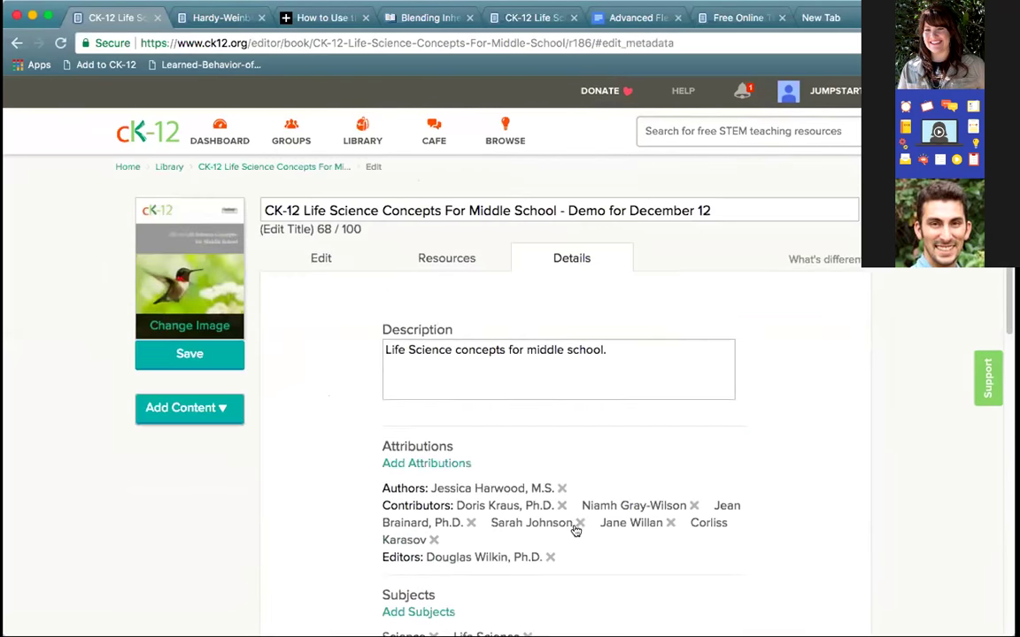
left_click(318, 263)
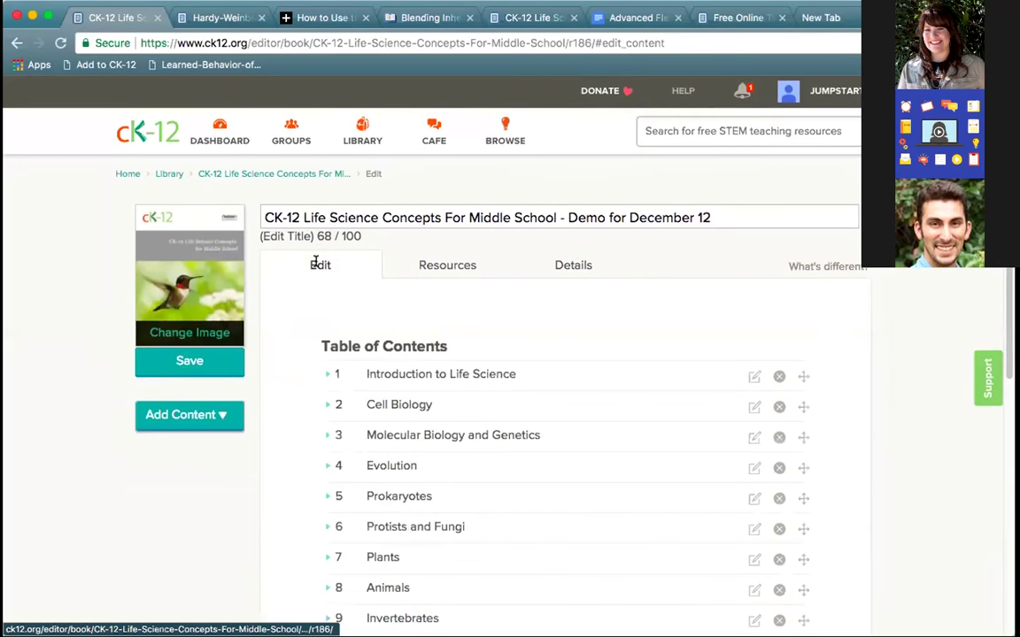
- Examine the editable information, introduction, summary, resources and details of the Introduction to Life Science chapter, and close it without saving
left_click(753, 378)
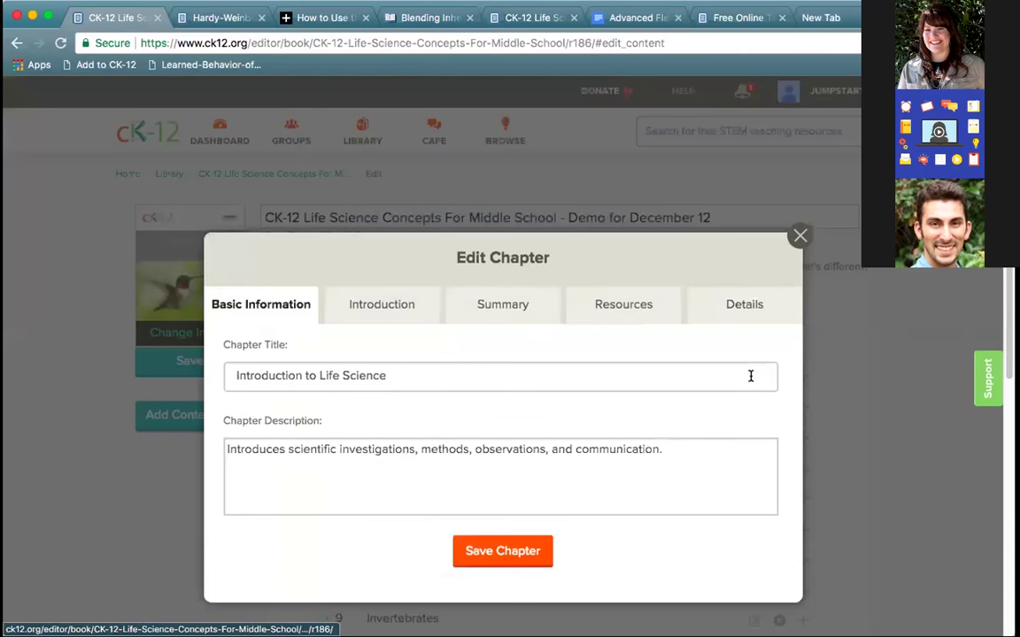
left_click(641, 306)
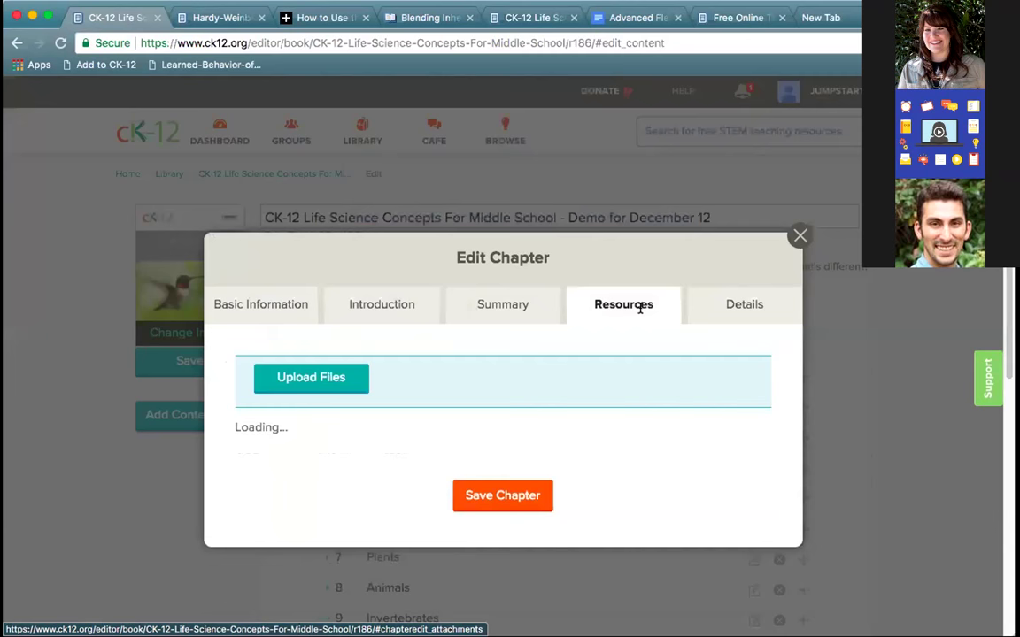
left_click(736, 301)
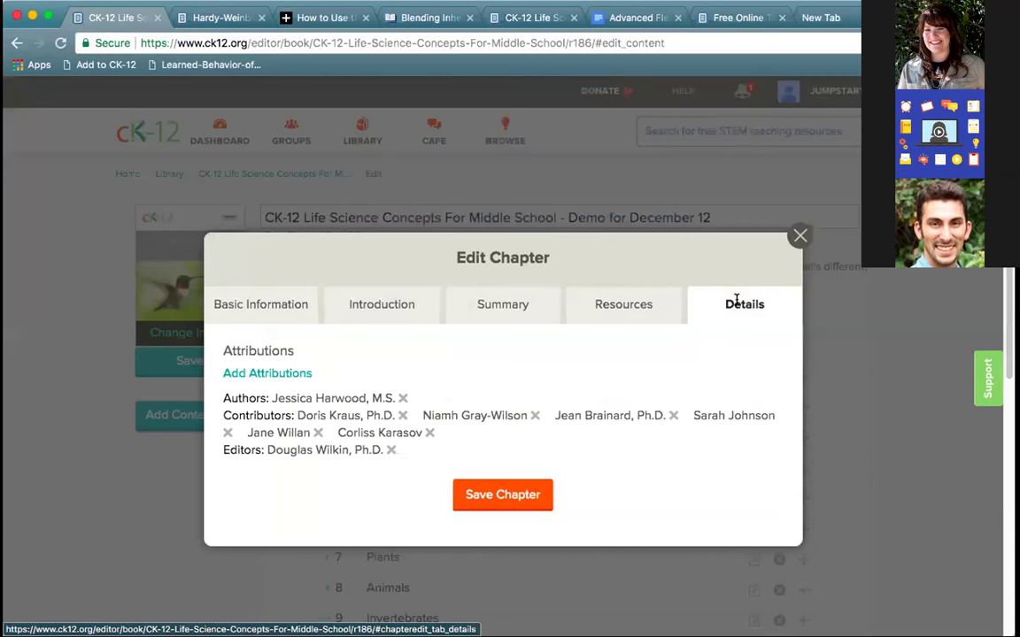
left_click(380, 308)
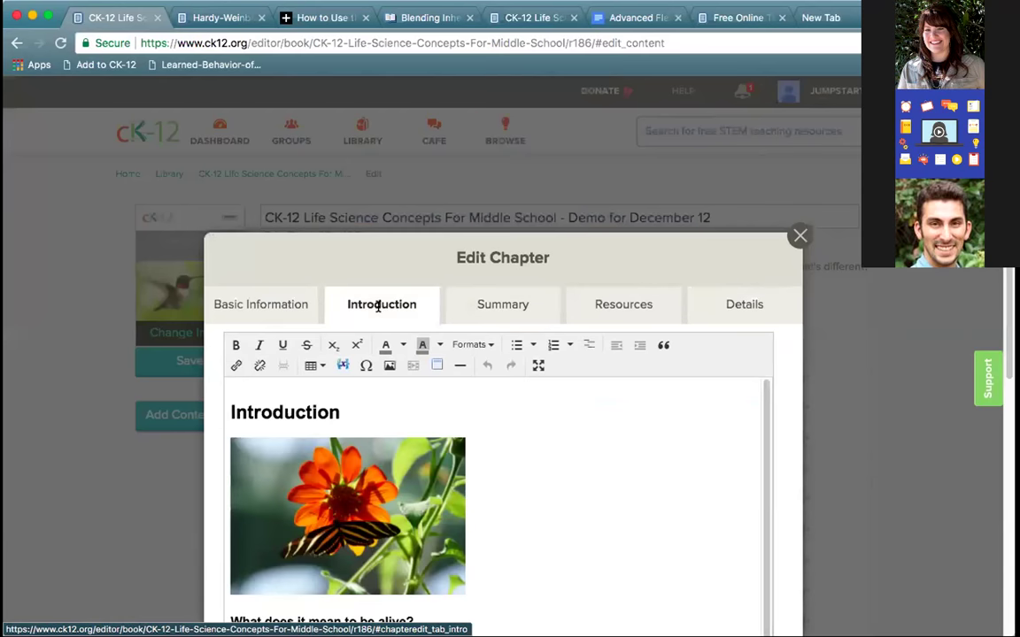
left_click(505, 306)
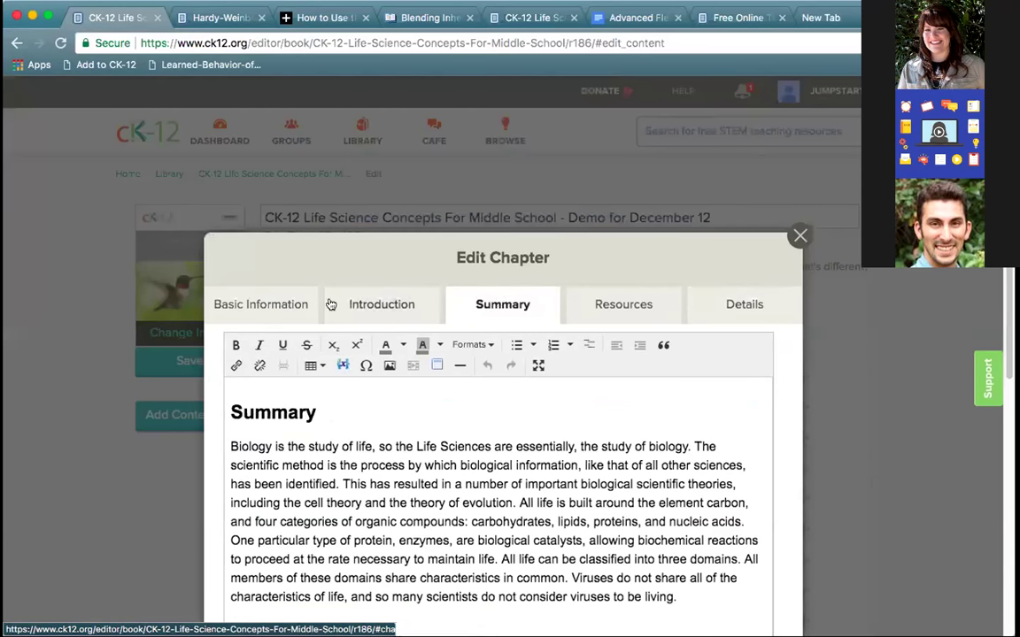
left_click(259, 301)
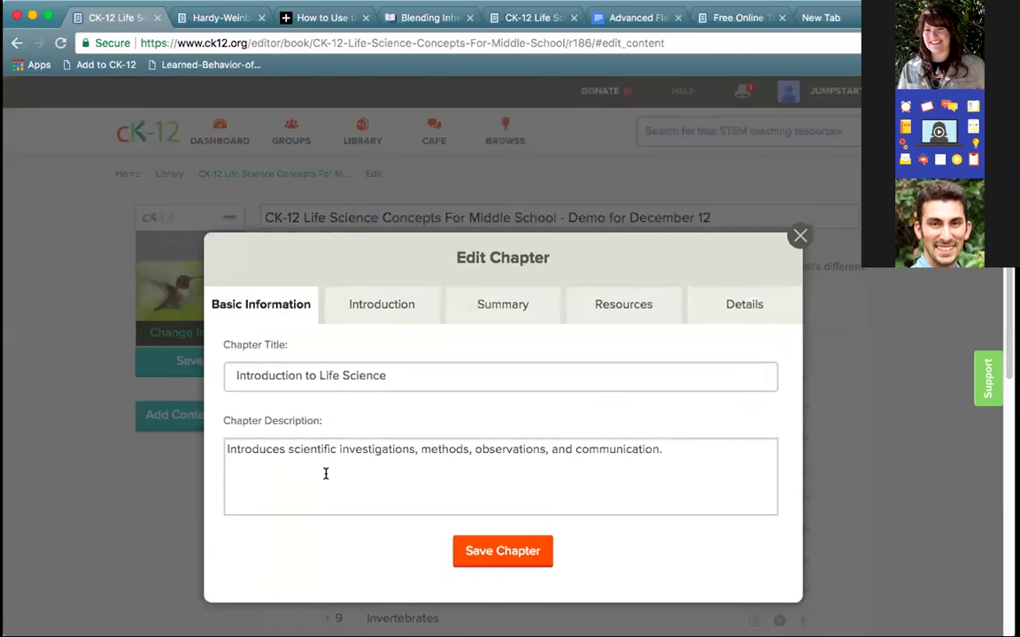
left_click(378, 306)
left_click(494, 301)
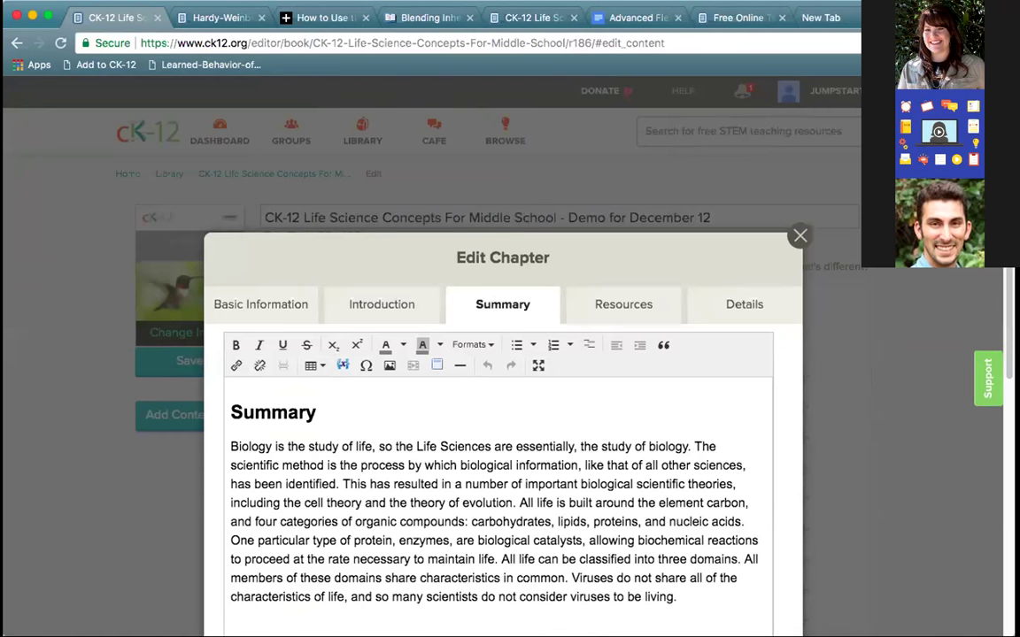
left_click(796, 238)
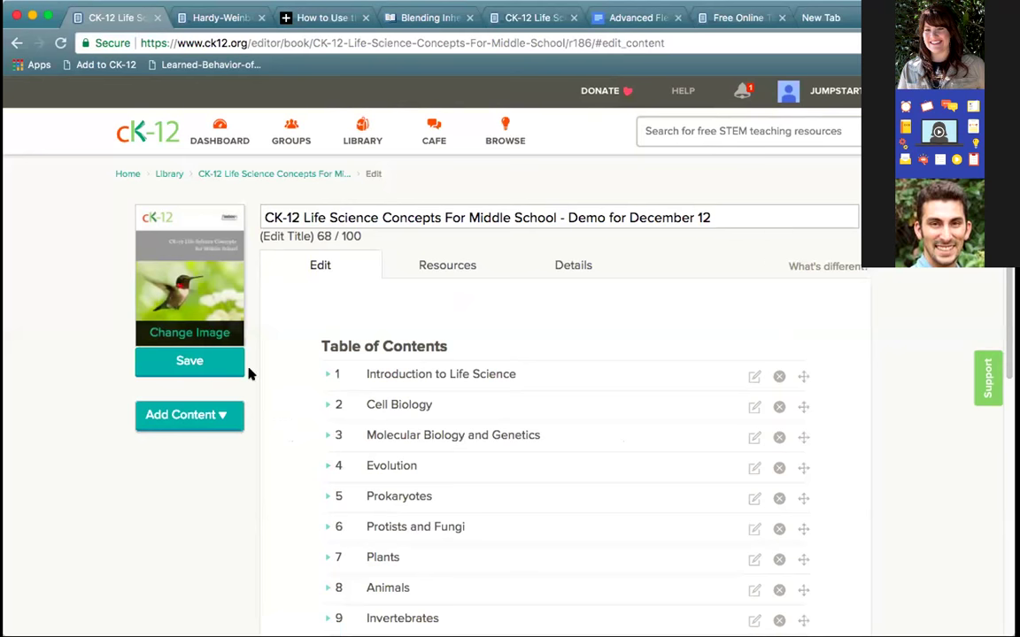
- Save the customized Life Science Concepts For Middle School book
left_click(201, 362)
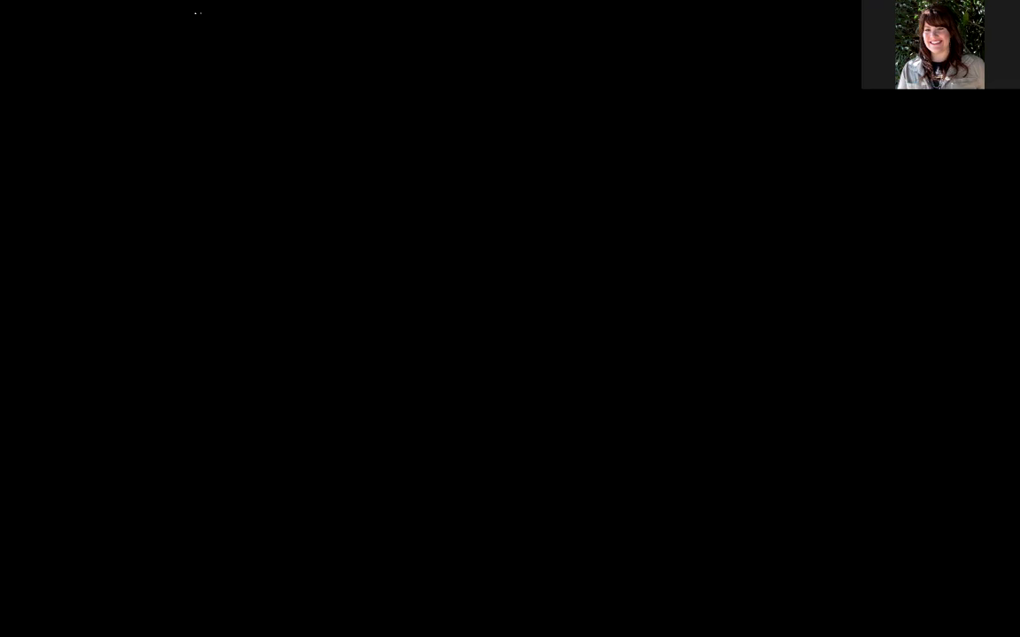
key("alt+super+p")
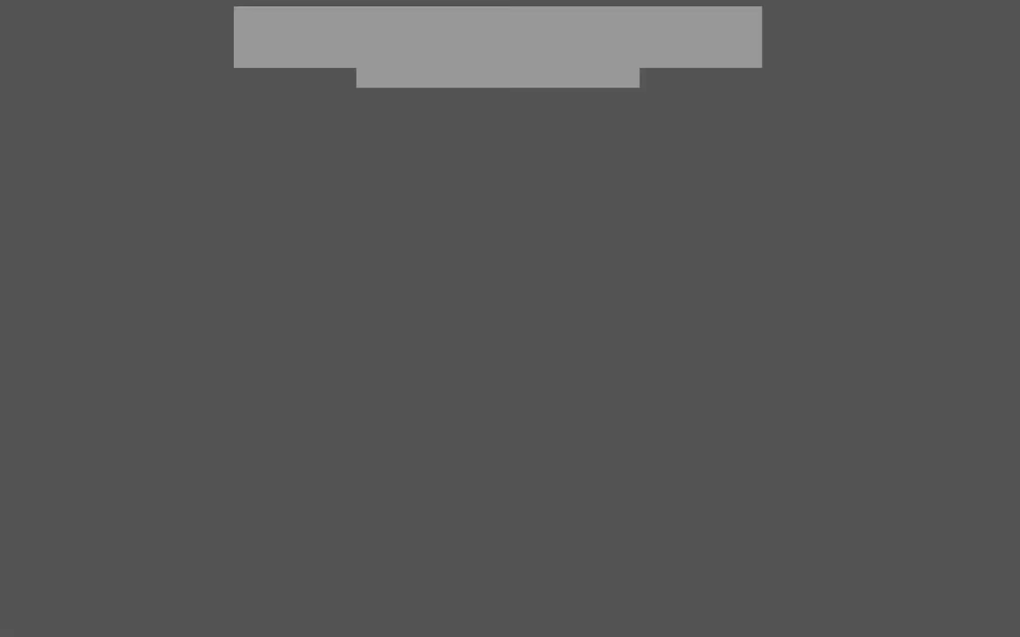
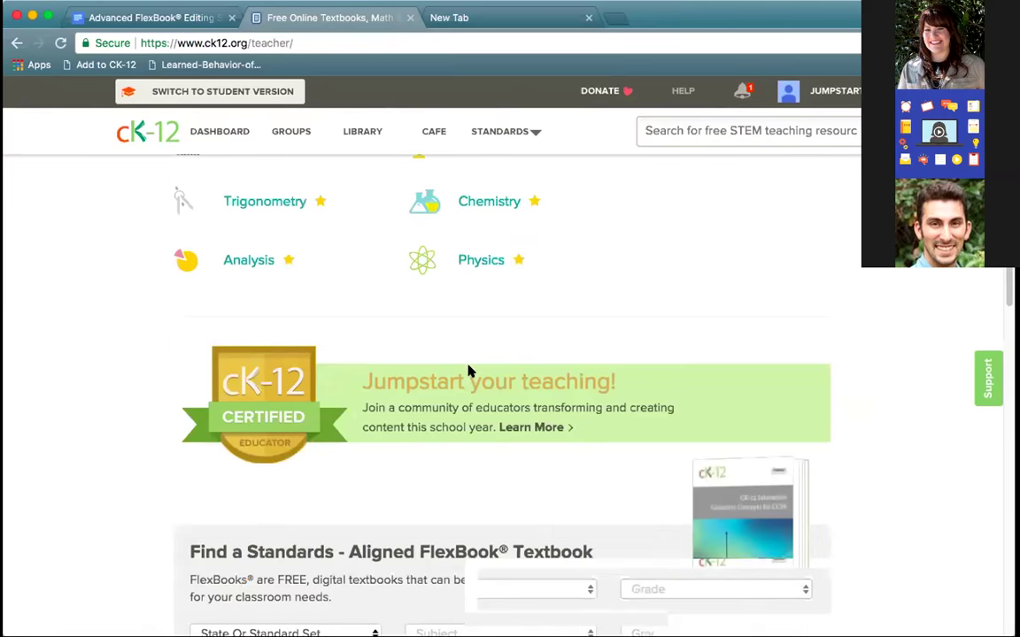
- Open the CK-12 webinars page and review its featured, upcoming and archived webinars
scroll(469, 370, "down", 6)
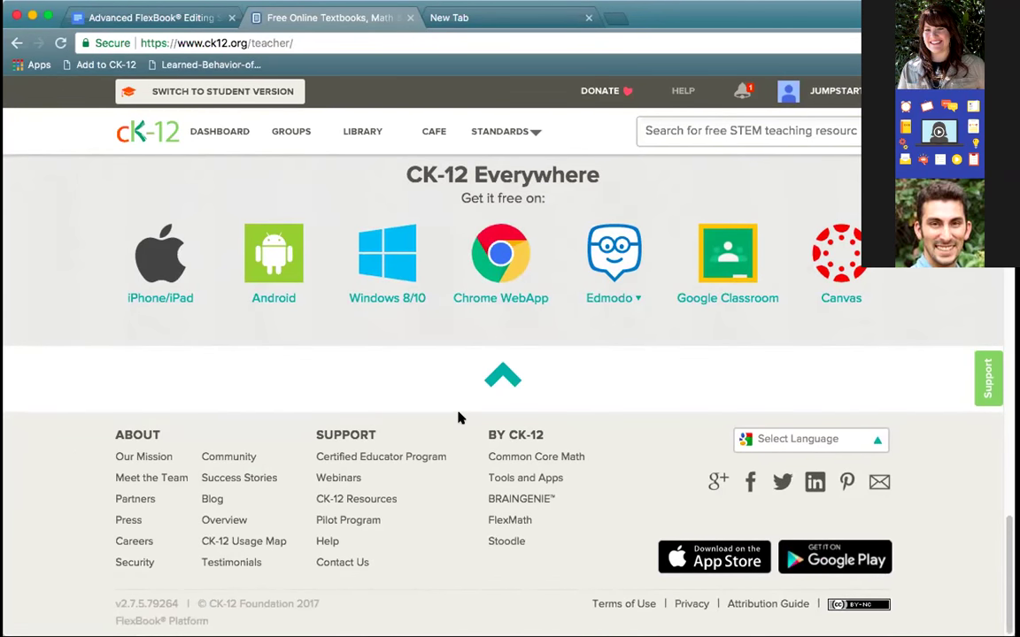
left_click(341, 479)
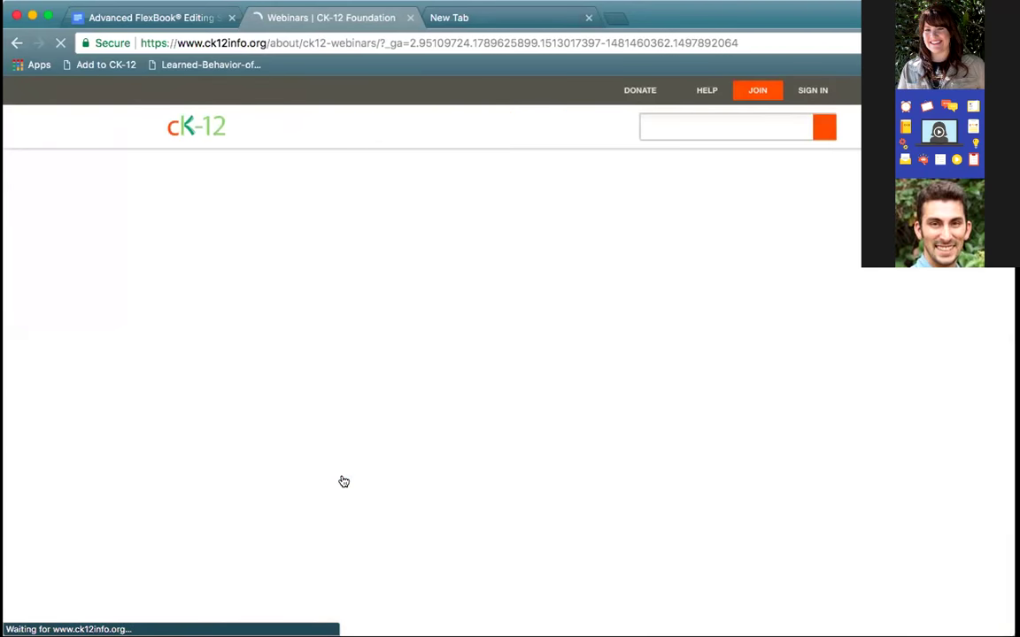
scroll(450, 396, "down", 5)
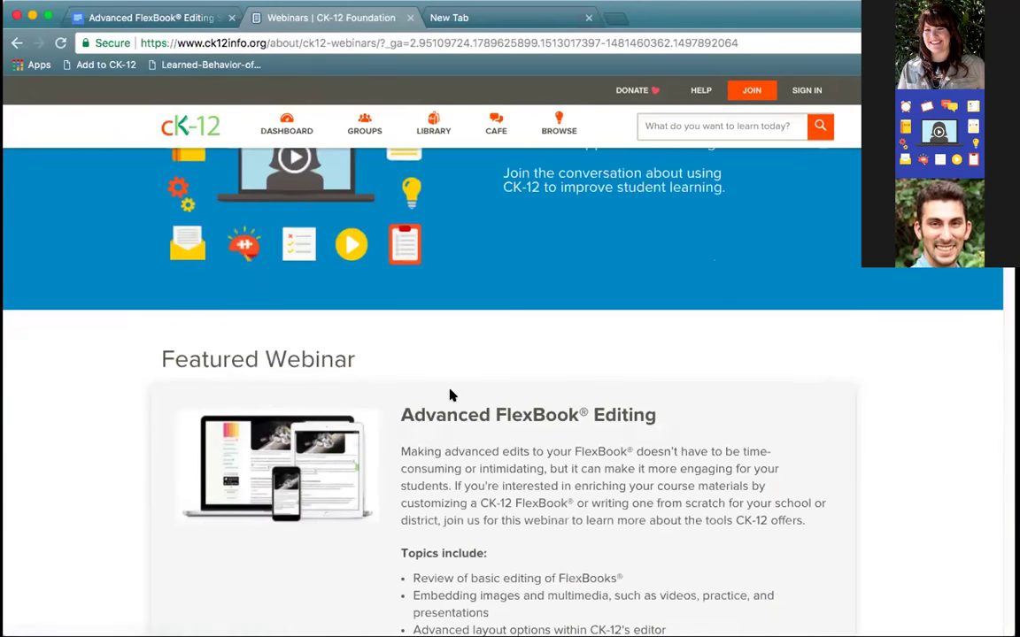
scroll(450, 396, "down", 15)
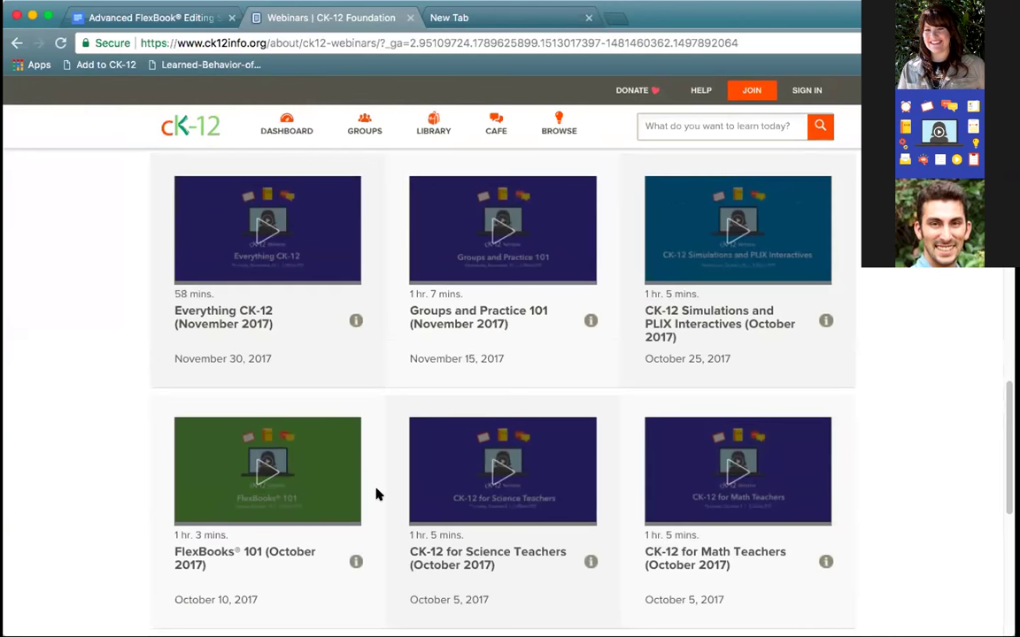
scroll(375, 494, "down", 10)
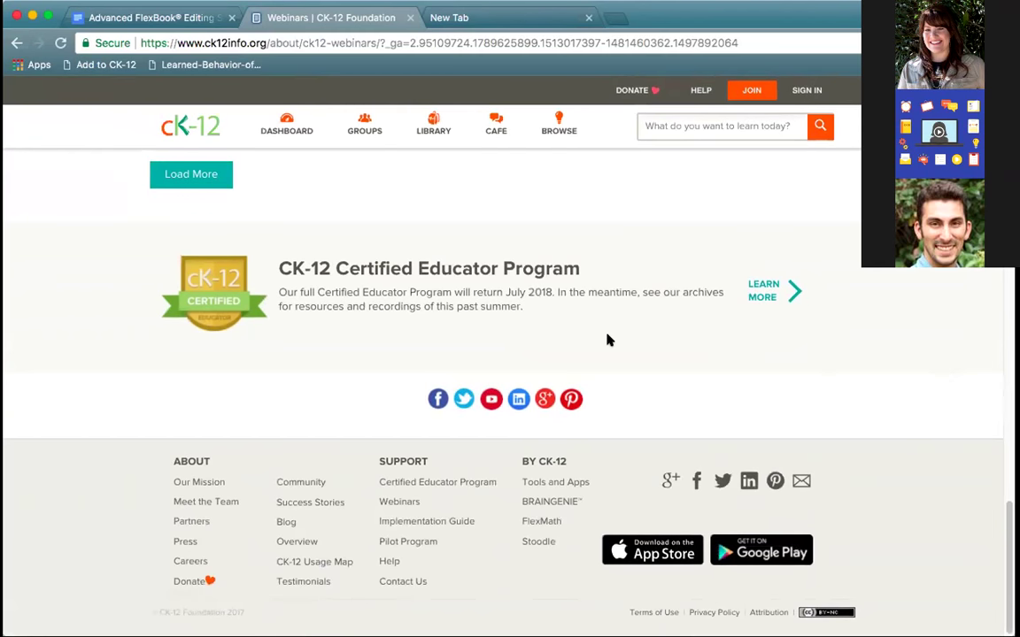
scroll(607, 340, "up", 10)
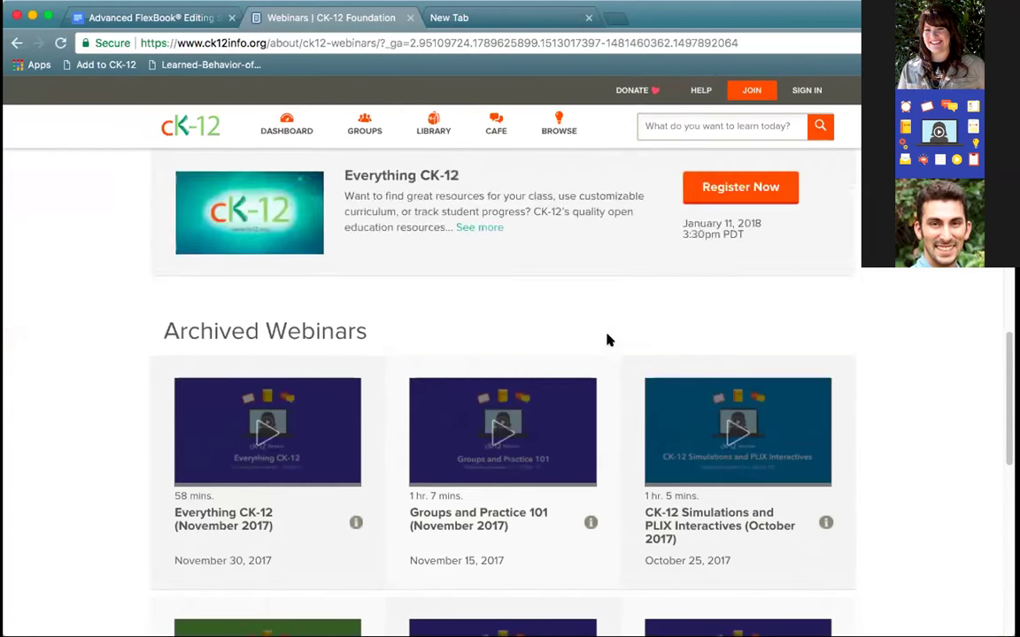
scroll(608, 340, "up", 10)
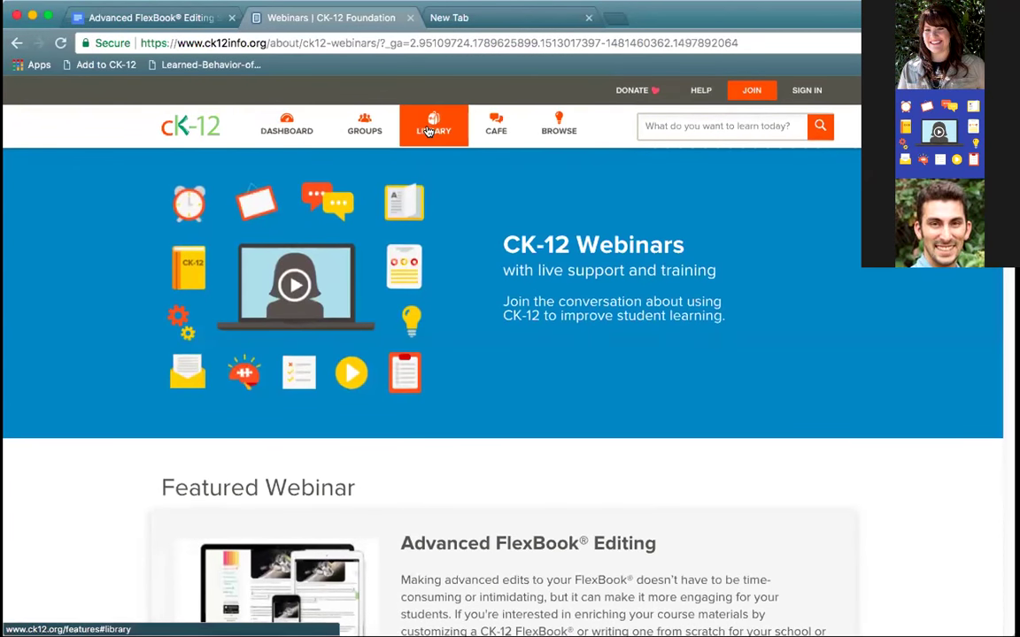
- Open the customized "CK-12 Life Science Concepts For Middle School - Demo for December 12" book from the personal library
left_click(428, 131)
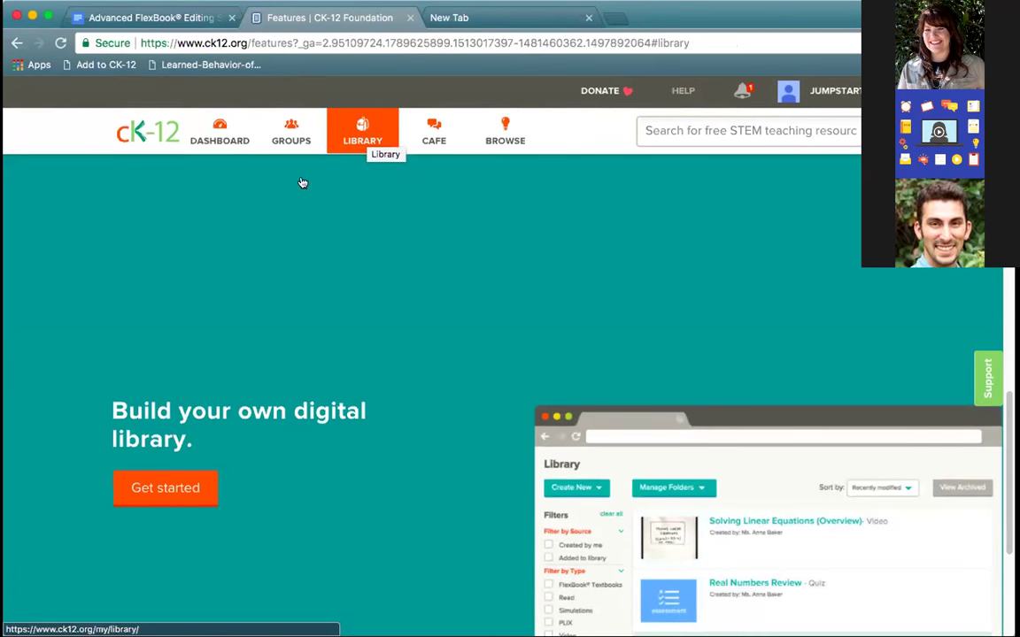
left_click(148, 133)
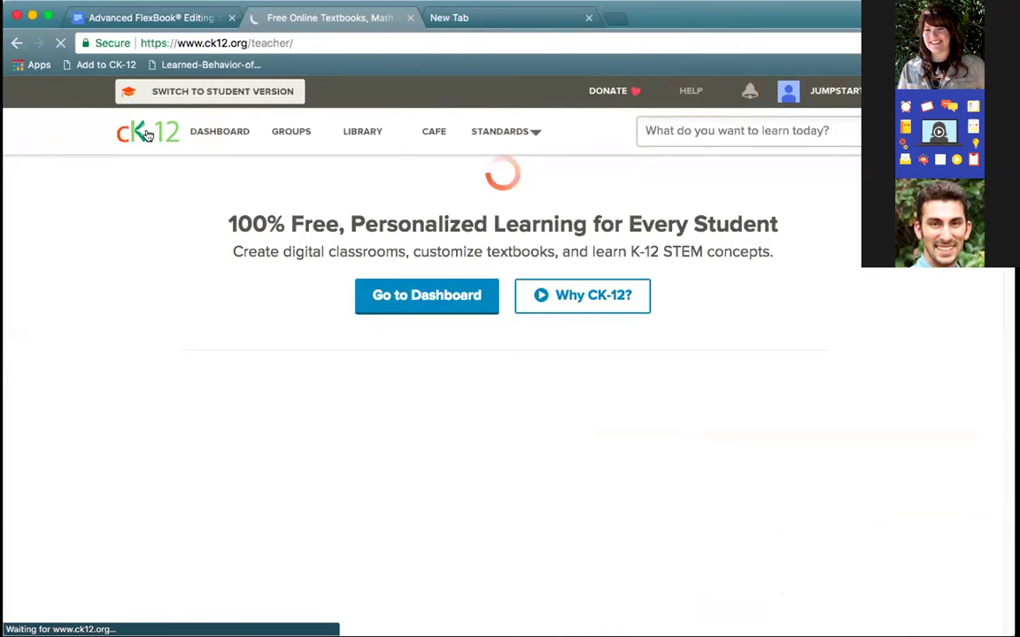
left_click(368, 138)
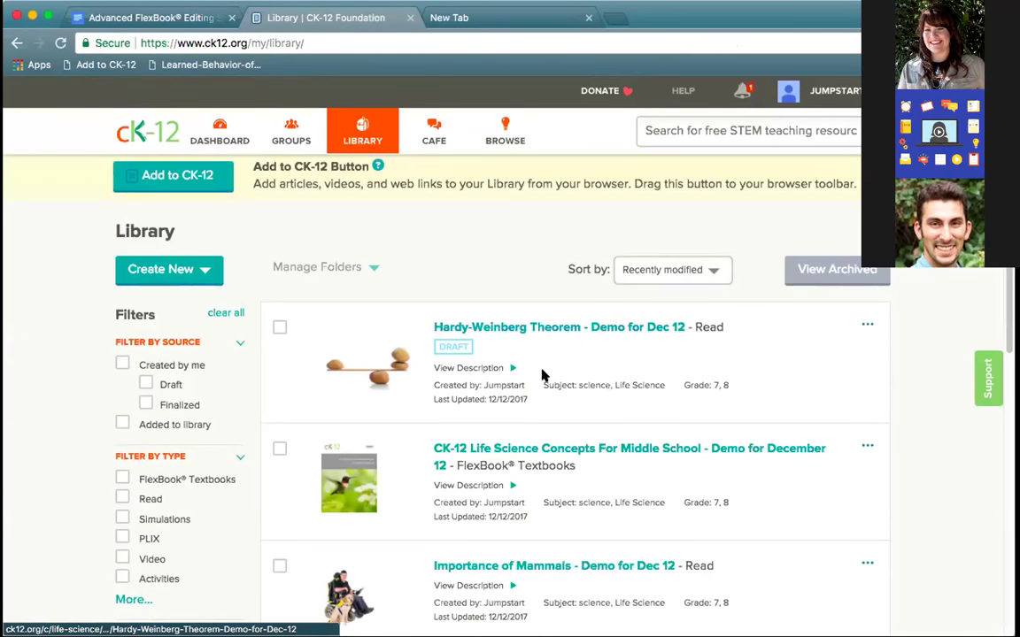
scroll(542, 453, "down", 3)
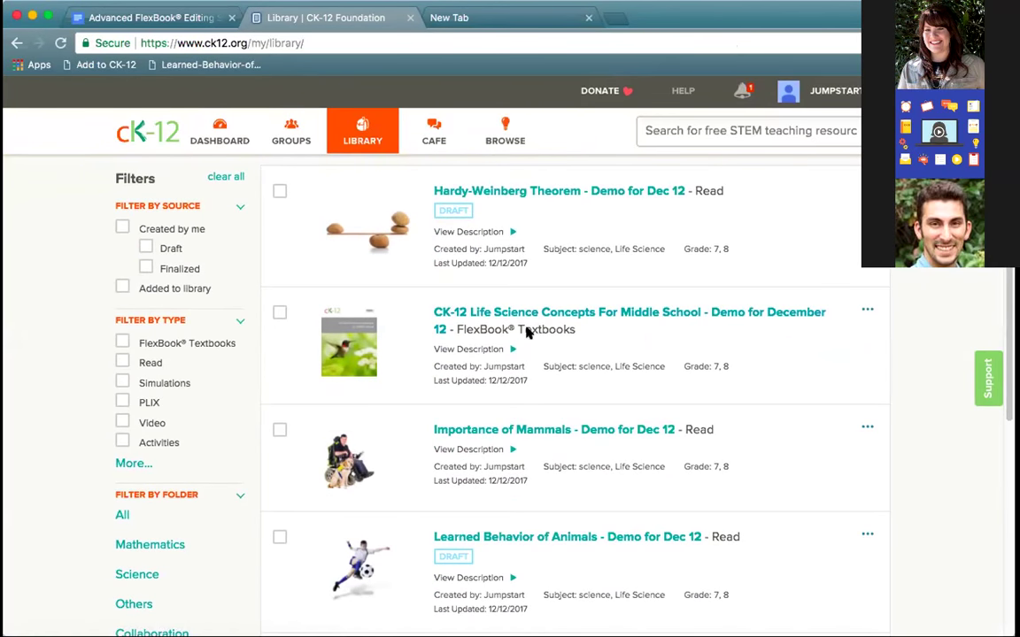
left_click(528, 316)
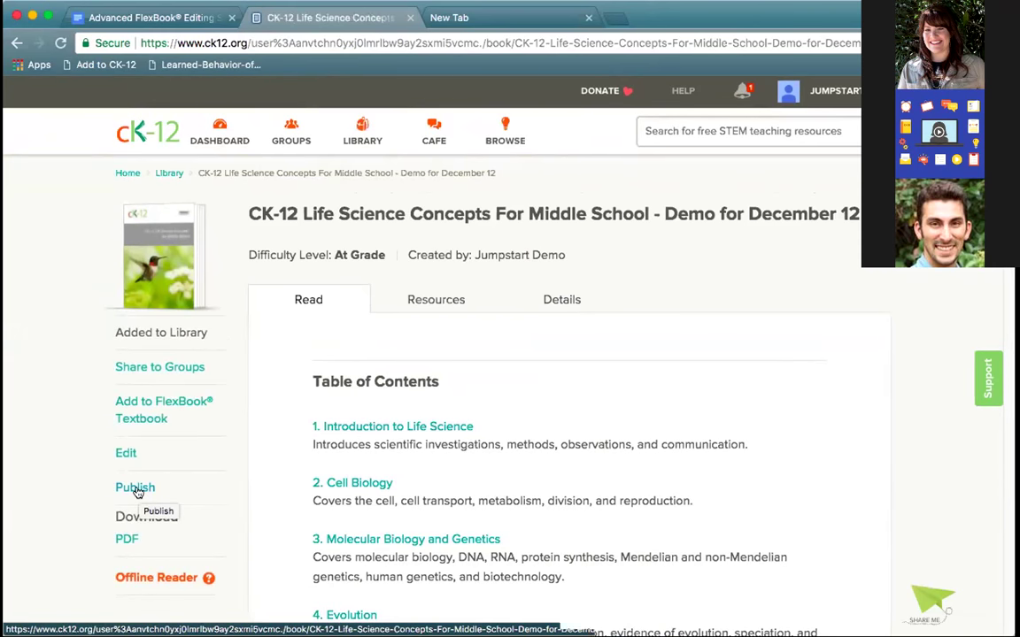
- Examine the contribution types offered in the book's publish request and cancel it without publishing
left_click(137, 491)
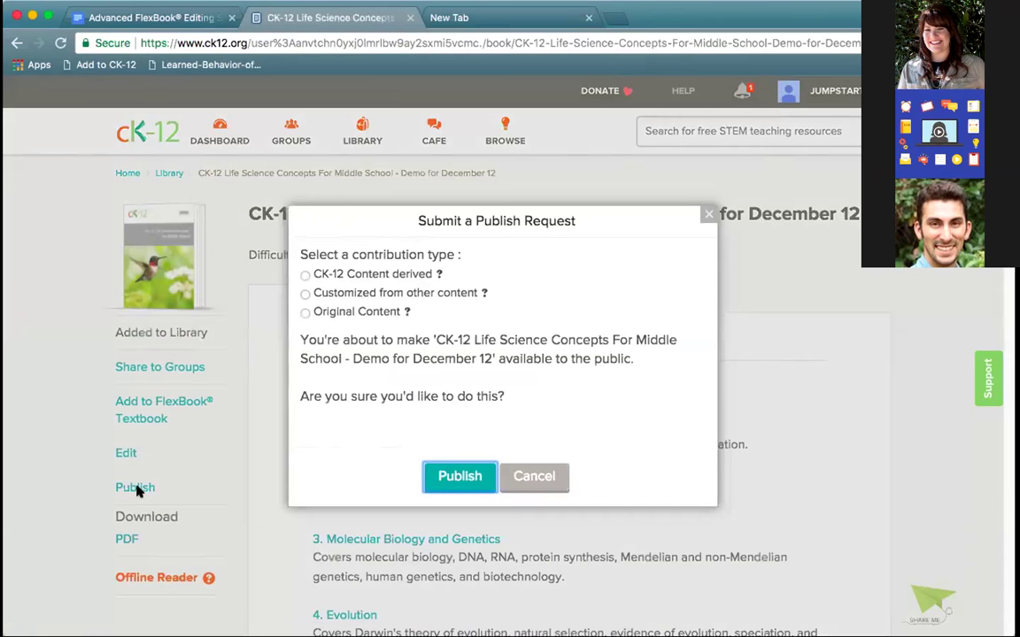
left_click(327, 276)
left_click(308, 292)
left_click(308, 314)
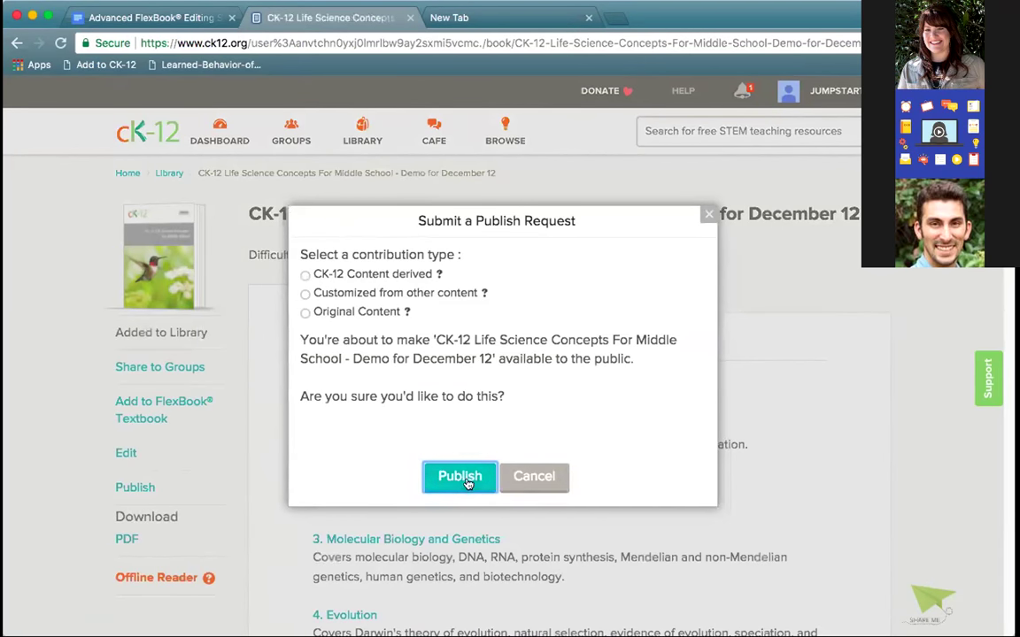
left_click(533, 477)
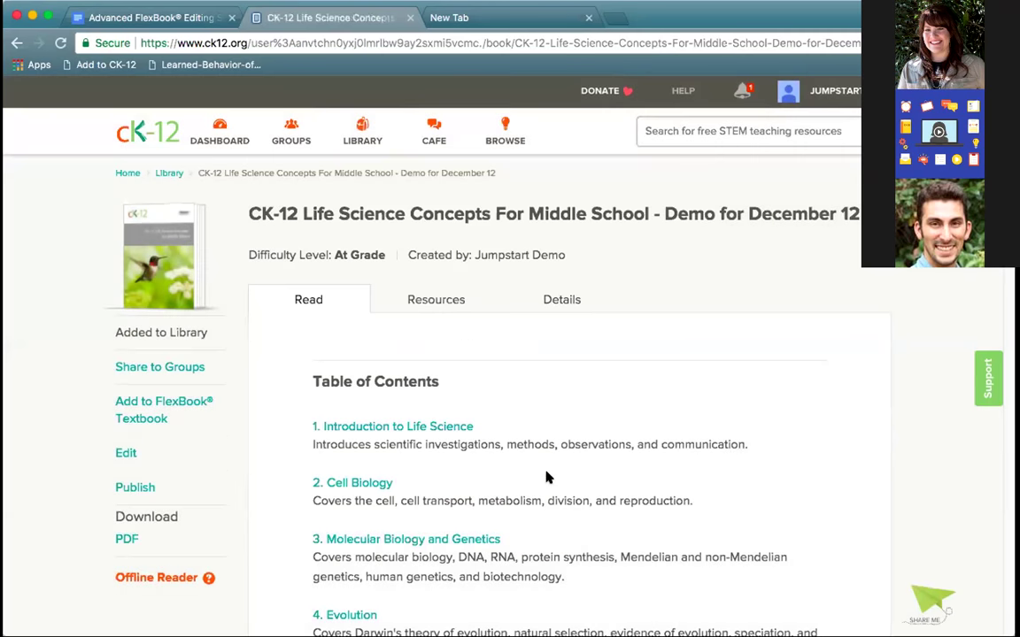
- Open the Schools section from the home page and browse the FlexBooks listed for California schools
left_click(146, 142)
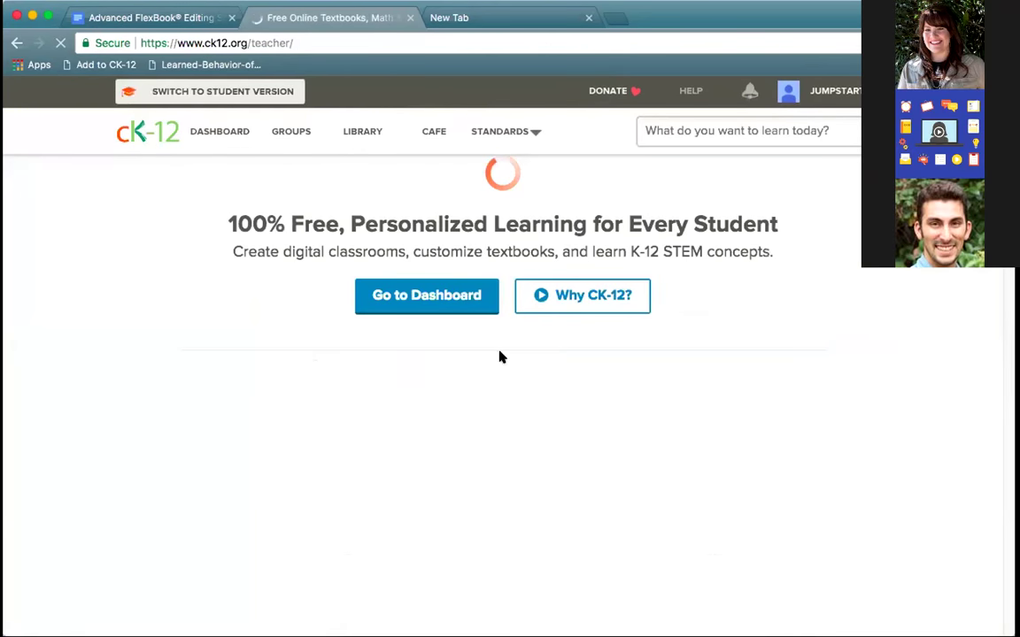
scroll(549, 421, "down", 5)
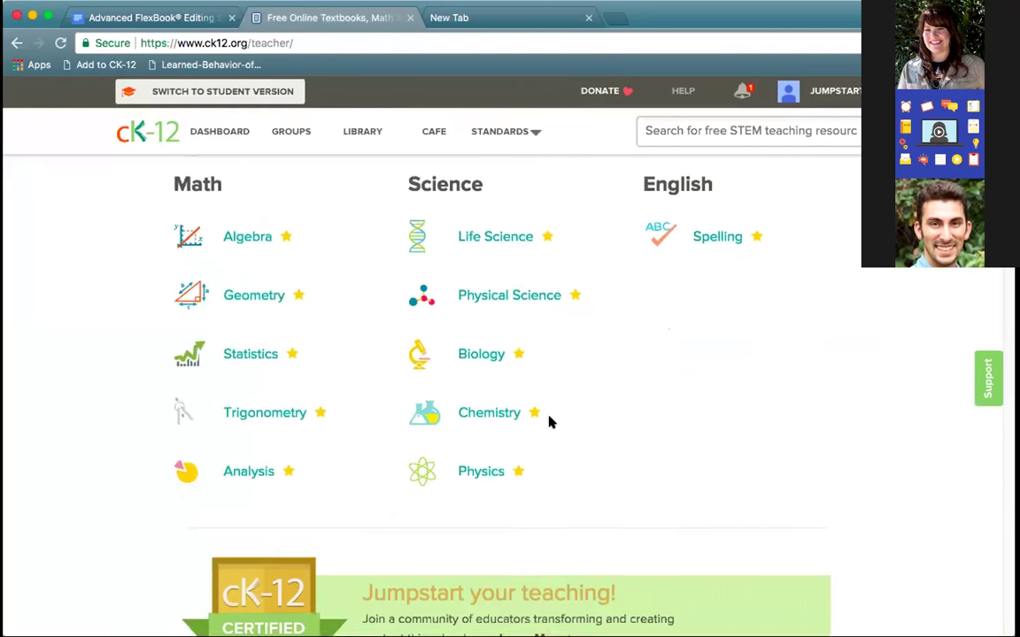
scroll(548, 422, "down", 8)
scroll(777, 484, "down", 3)
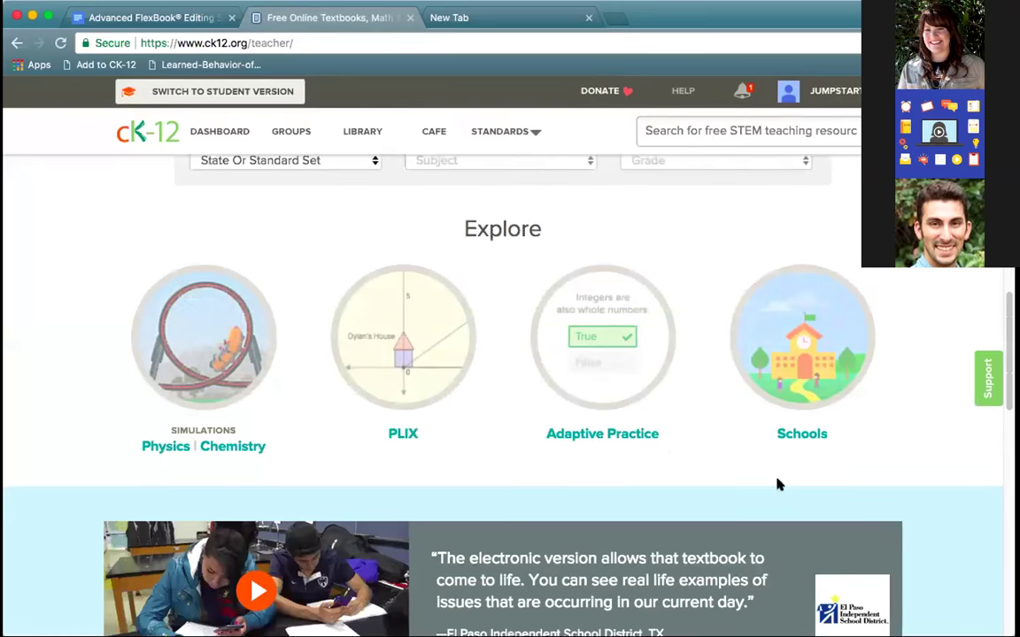
left_click(828, 340)
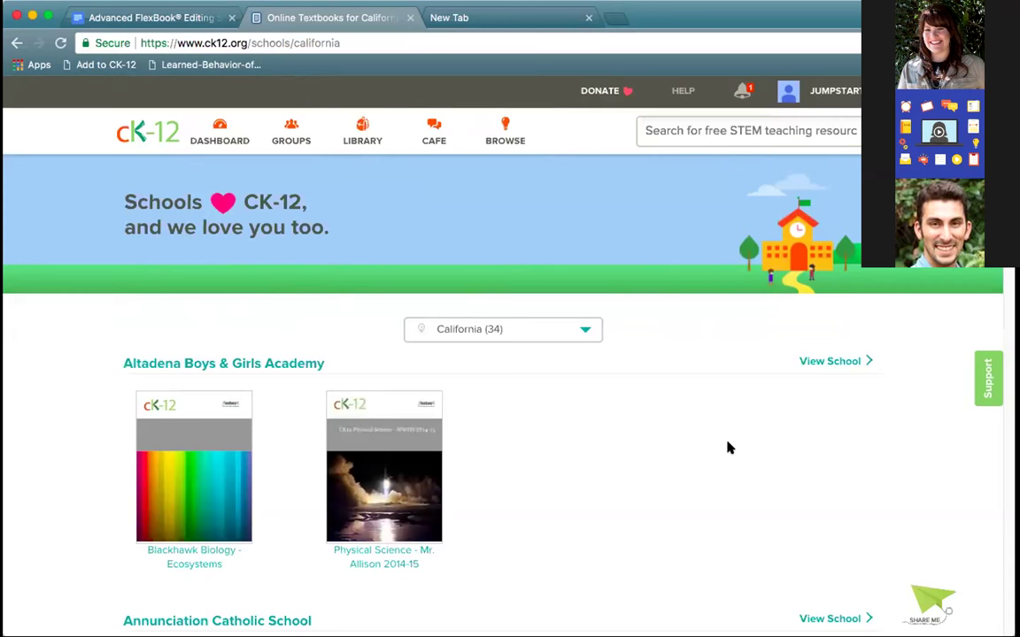
left_click(250, 41)
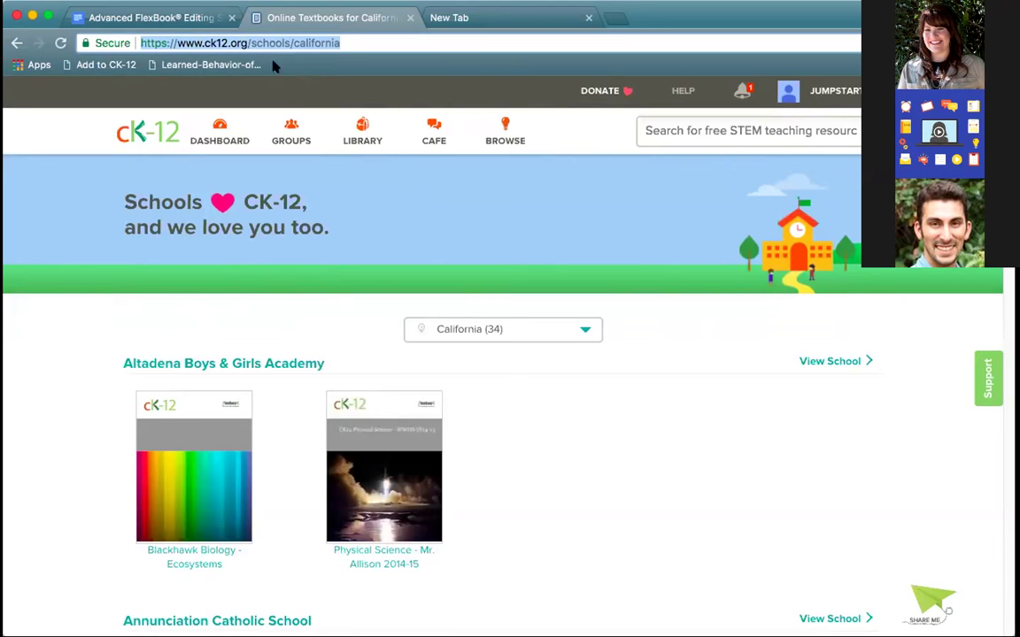
scroll(525, 446, "down", 10)
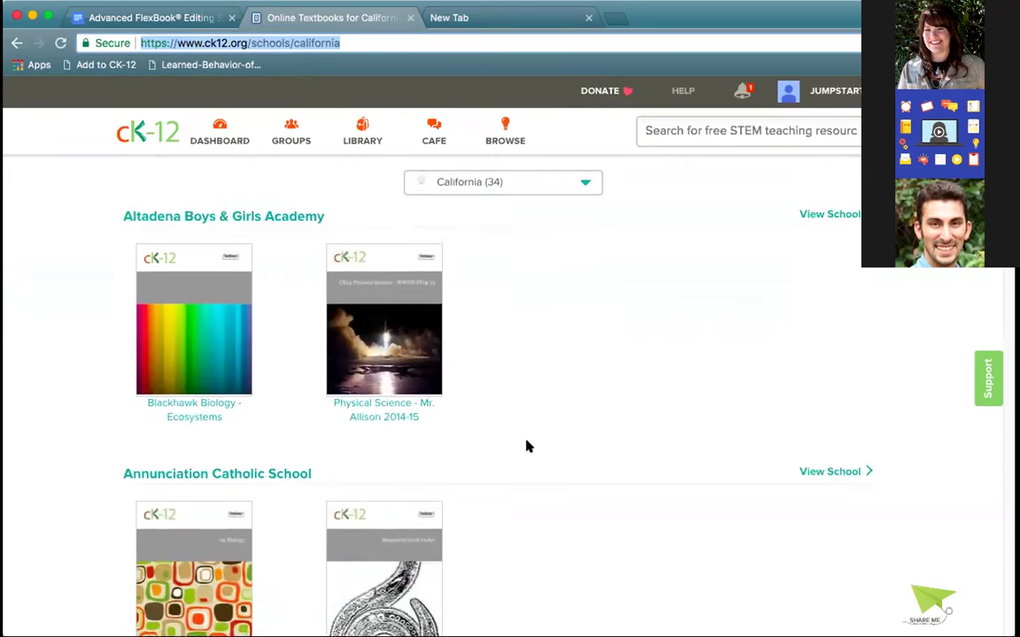
scroll(526, 446, "down", 15)
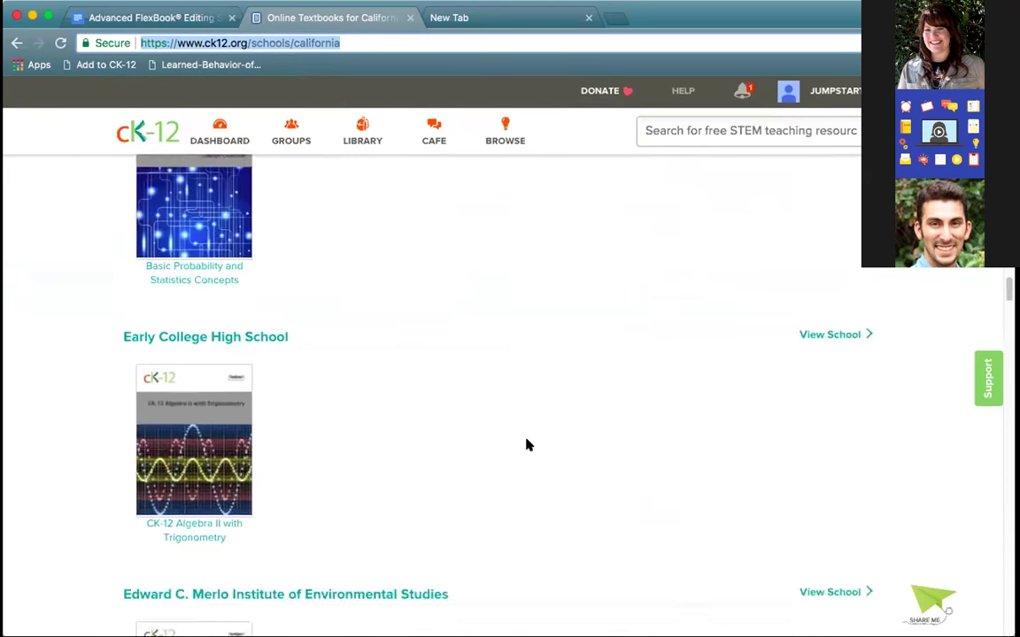
scroll(526, 437, "down", 15)
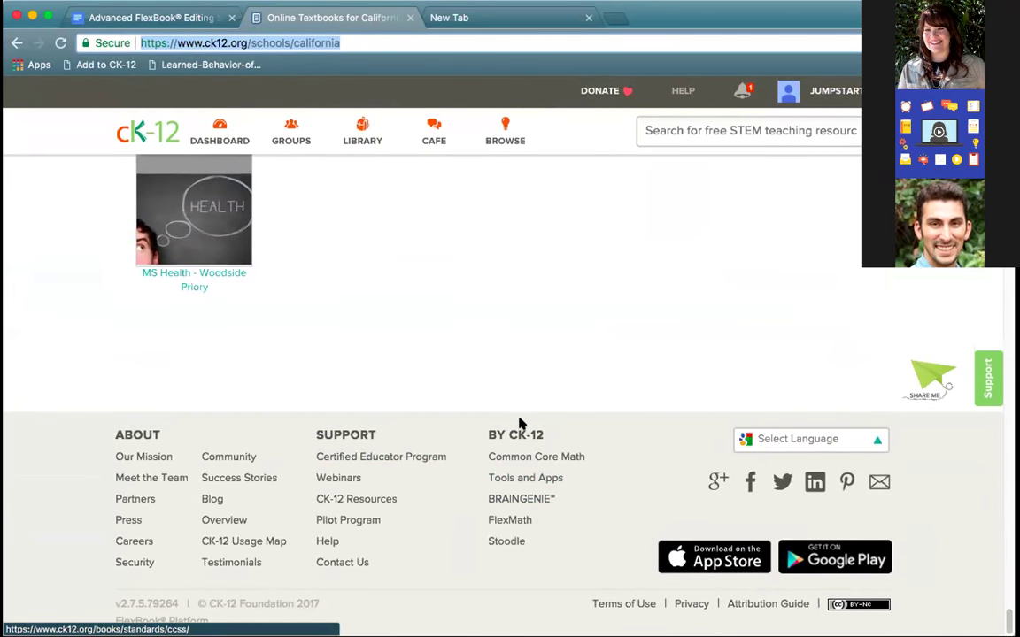
- Open the Tools and Apps page and review the mobile apps and the Google Classroom, Edmodo, Schoology and Canvas integrations
left_click(506, 478)
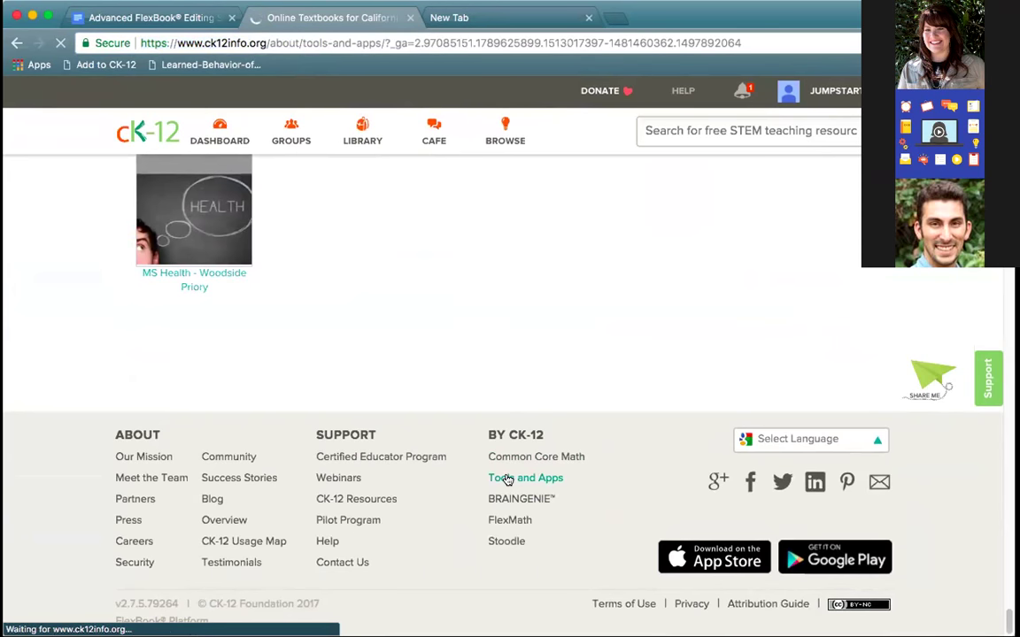
scroll(409, 450, "down", 5)
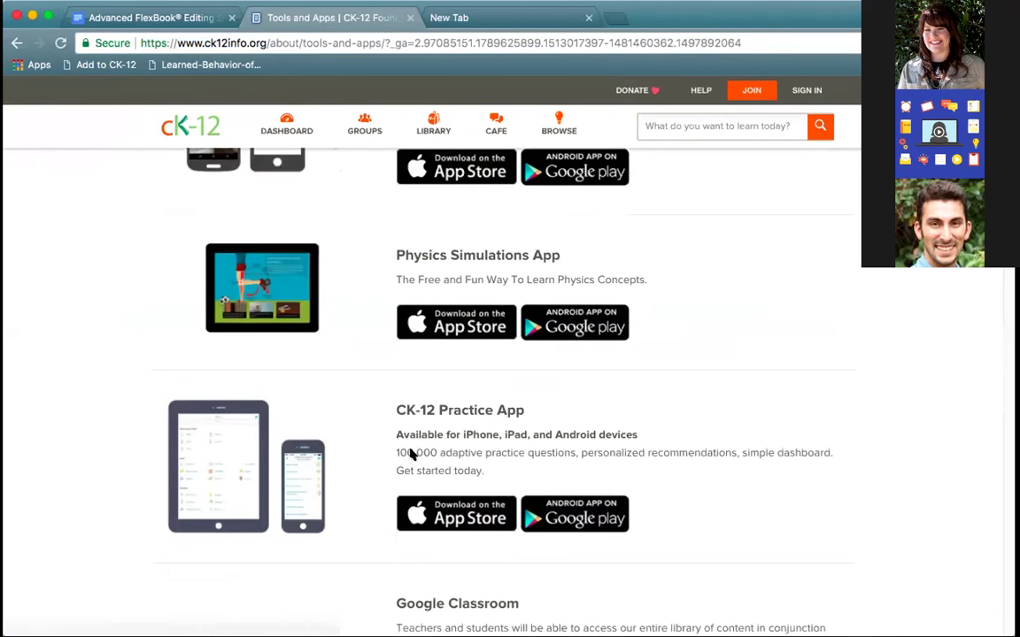
scroll(410, 454, "down", 3)
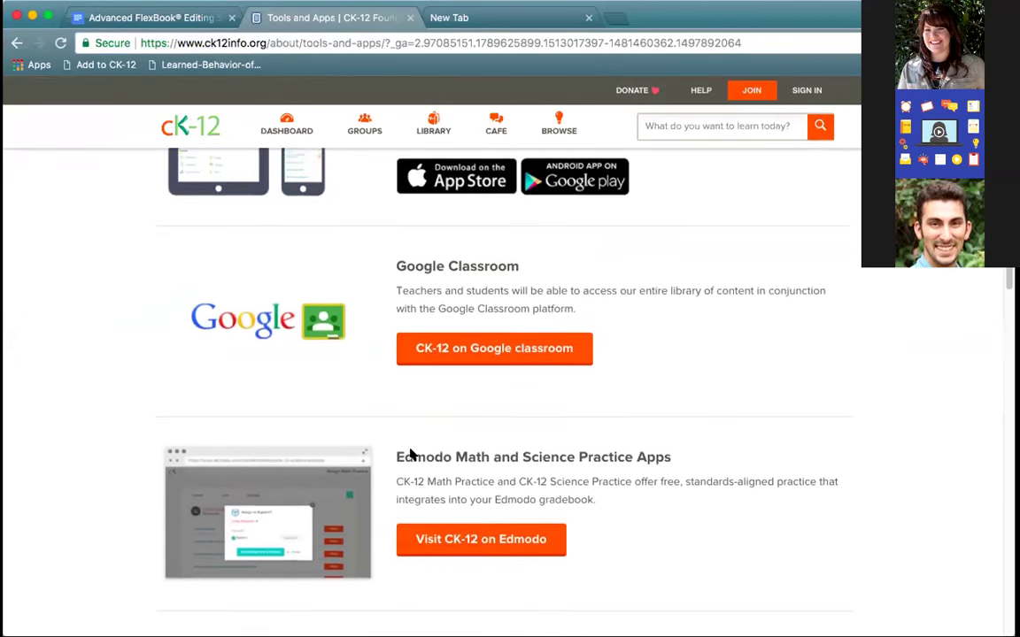
scroll(409, 454, "down", 3)
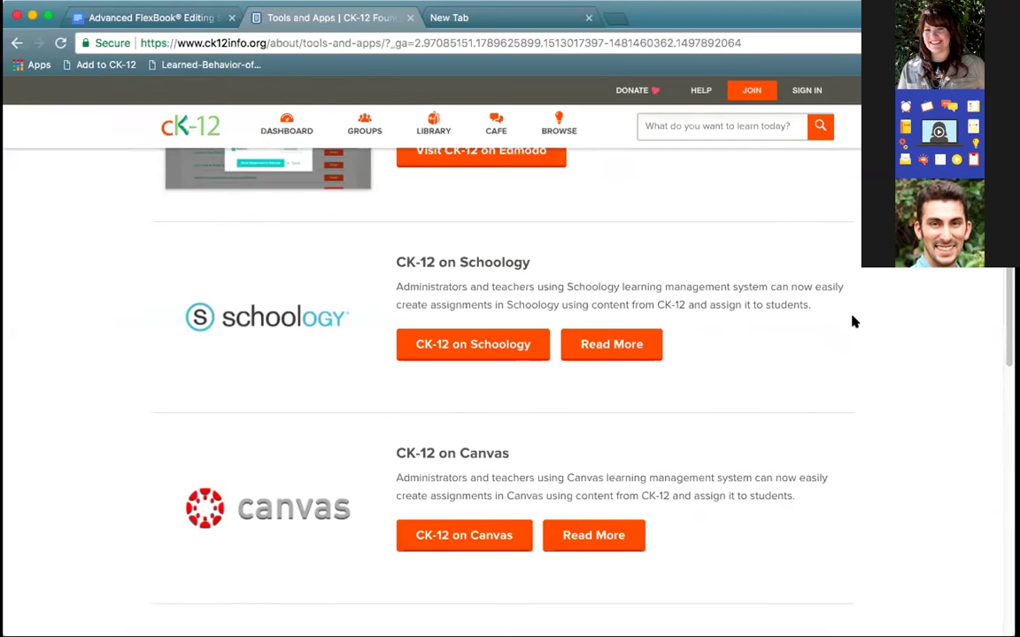
- Open the original CK-12 Life Science Concepts For Middle School book from the Life Science FlexBook textbooks and view its attached resources
left_click(190, 128)
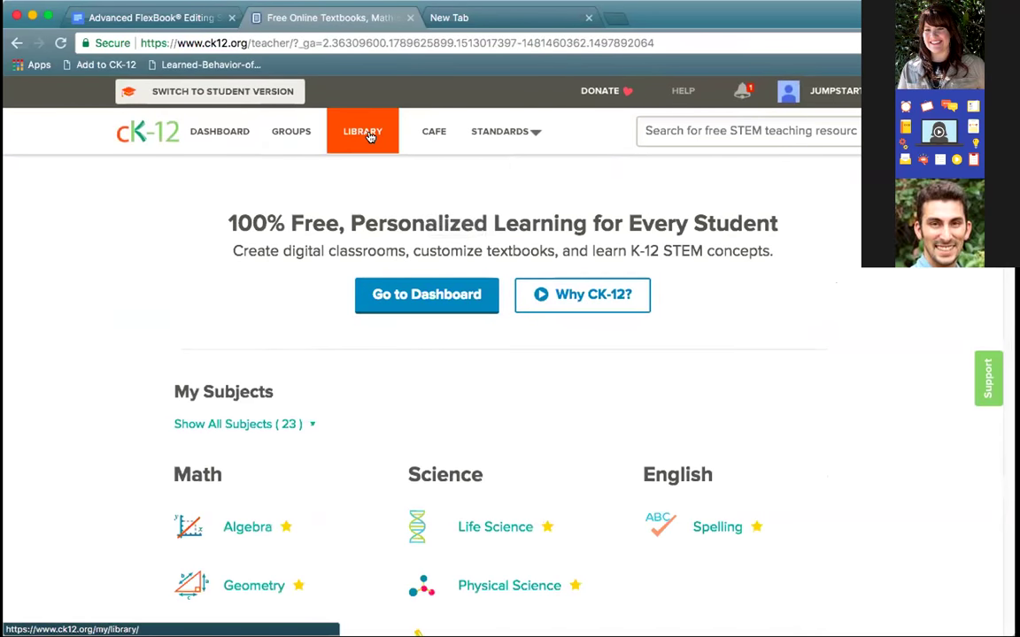
left_click(490, 532)
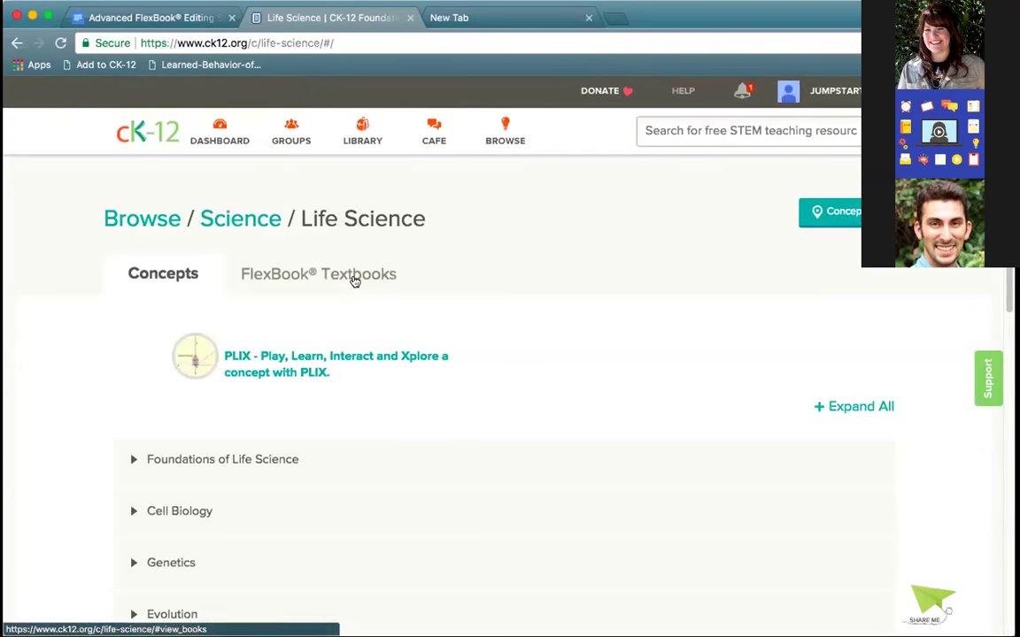
left_click(347, 273)
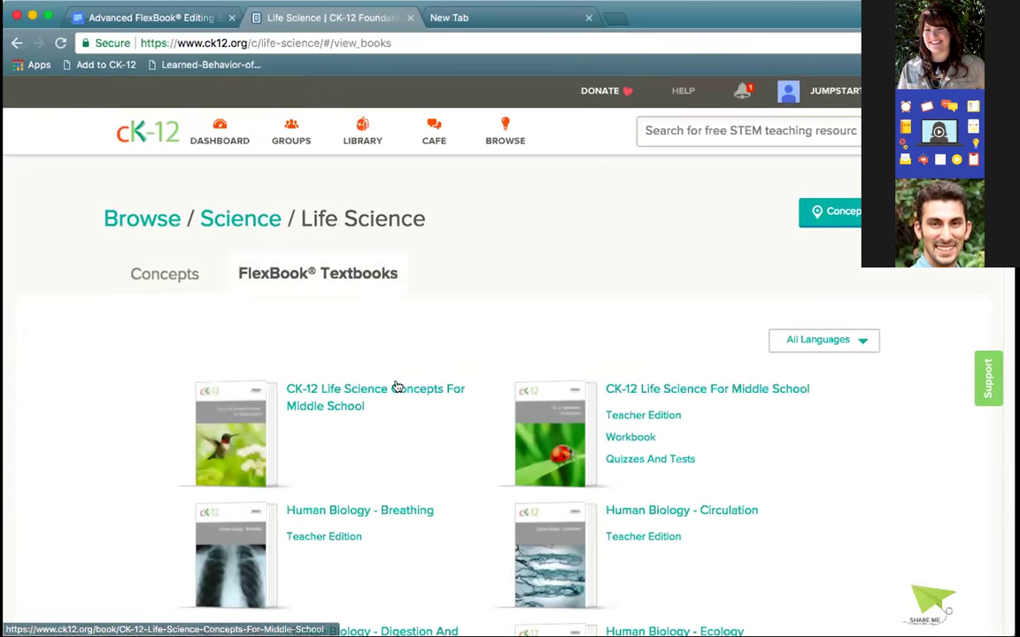
left_click(396, 387)
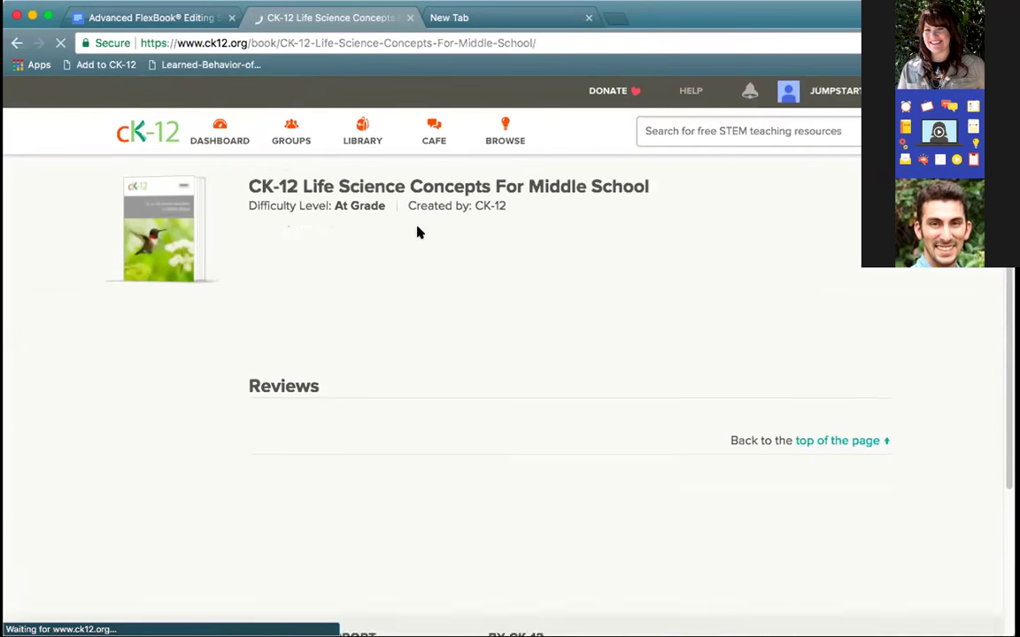
left_click(423, 281)
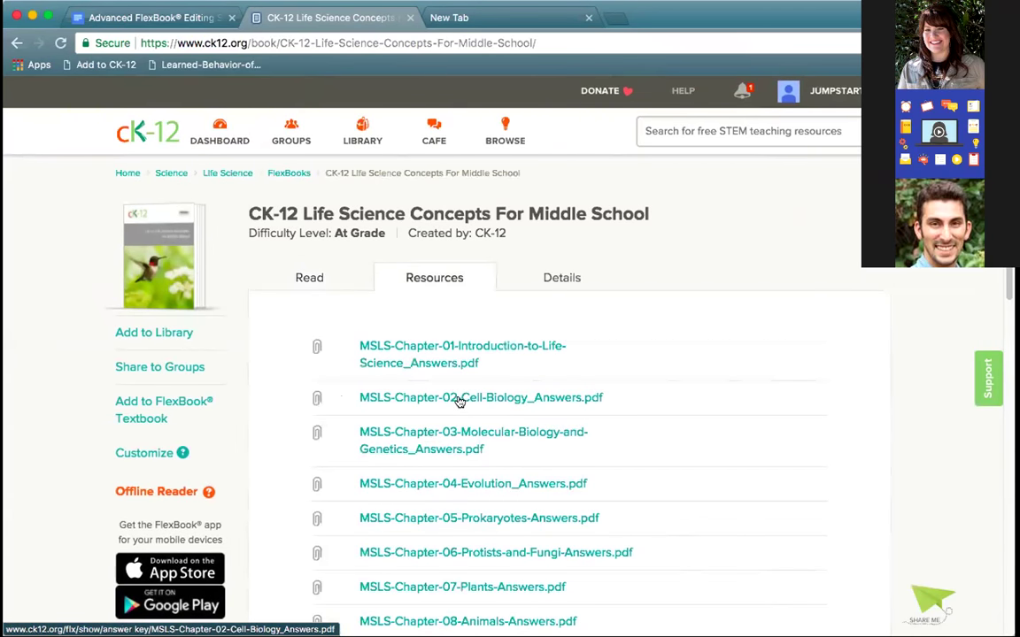
- Download the MSLS-Chapter-02-Cell-Biology_Answers.pdf answer key from the book's resources
left_click_drag(451, 398, 460, 403)
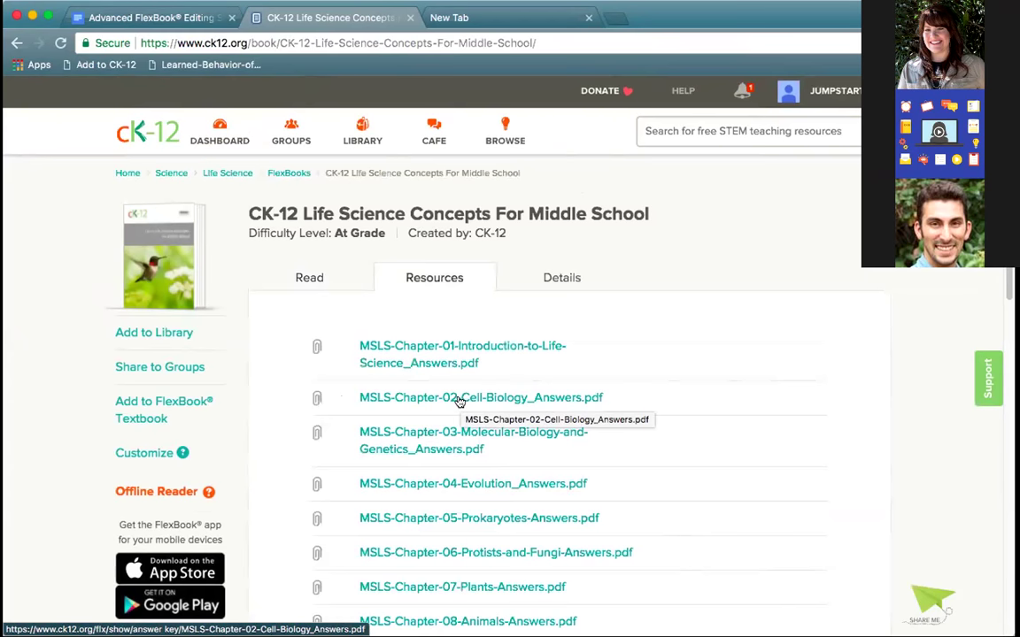
left_click(459, 403)
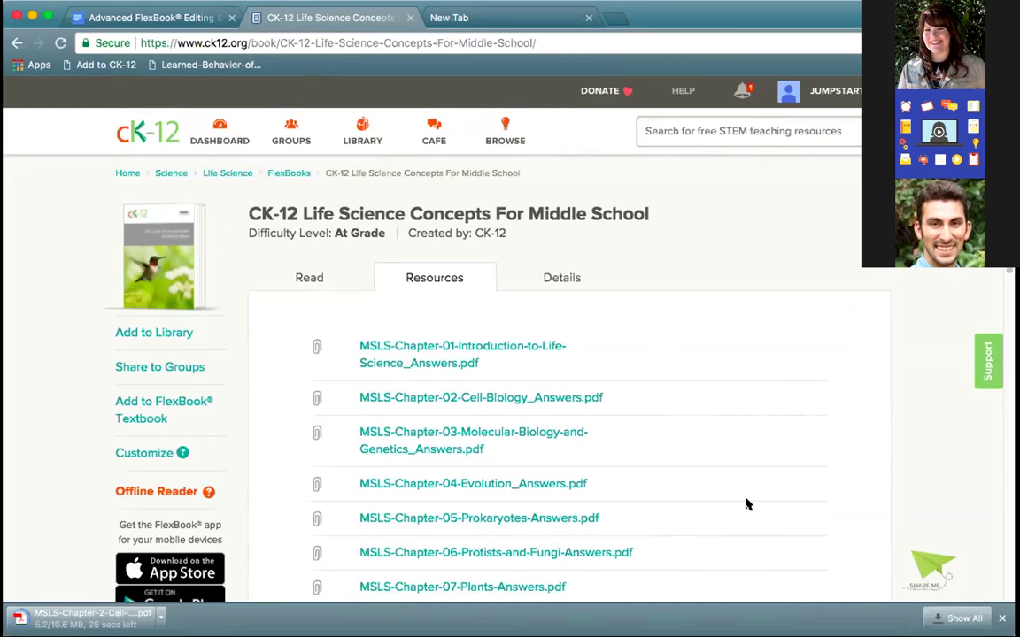
- Open the Next Generation Science standards browser from the home page and show the Middle School Physical Sciences standards
left_click(151, 133)
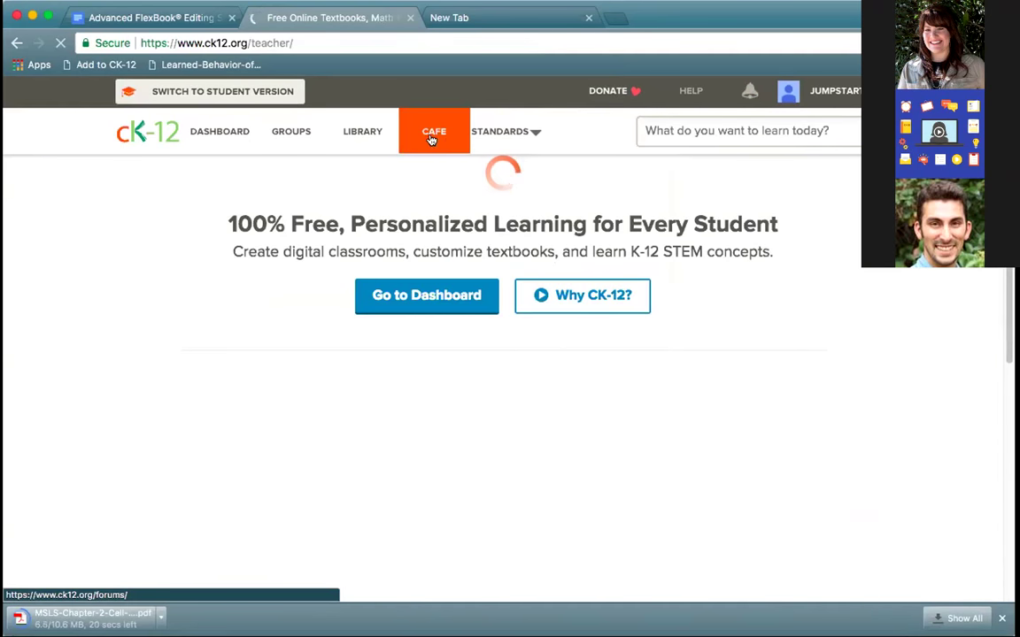
left_click(495, 138)
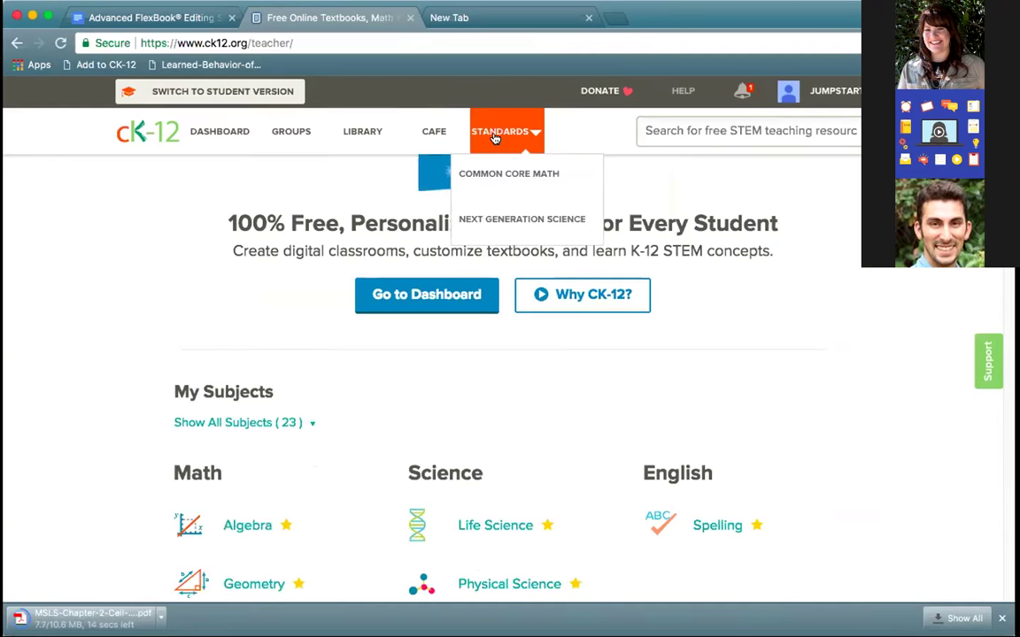
left_click(492, 219)
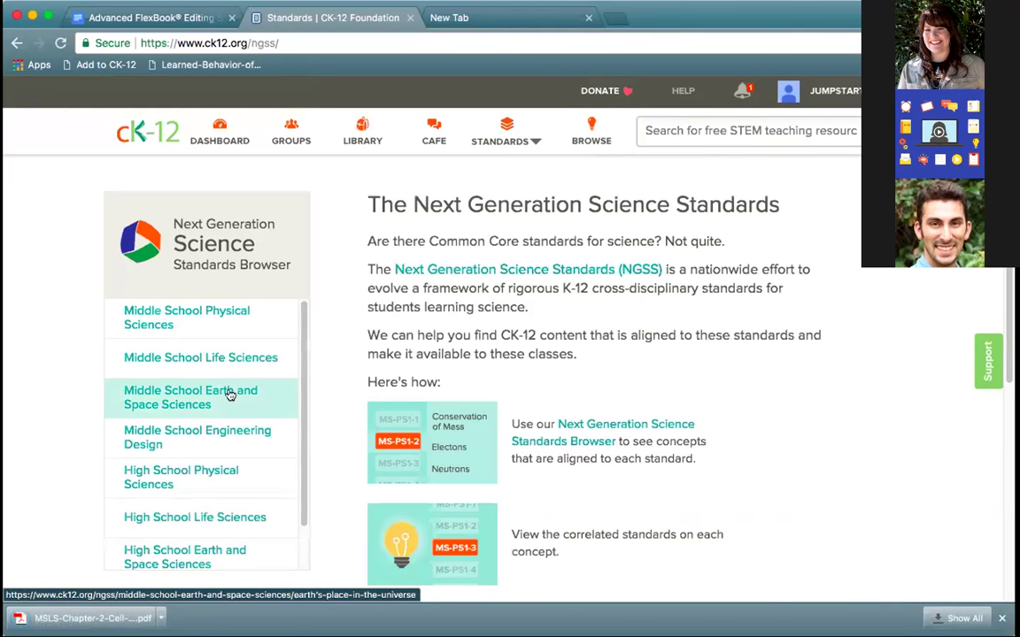
left_click(217, 310)
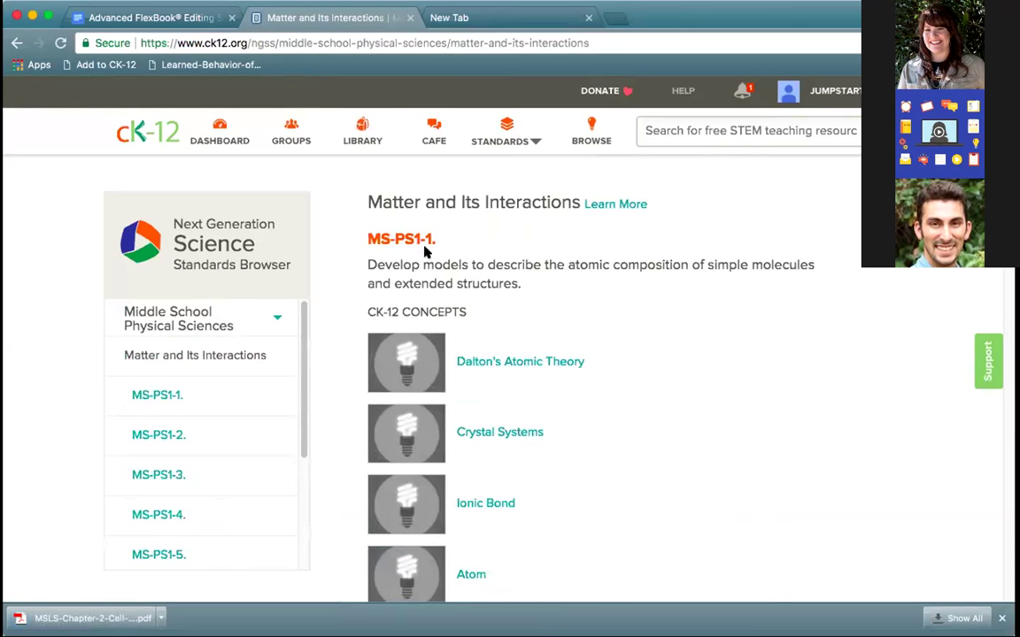
- Open the Law of Multiple Proportions concept listed under standard MS-PS1-1 in a new browser tab
scroll(595, 448, "down", 5)
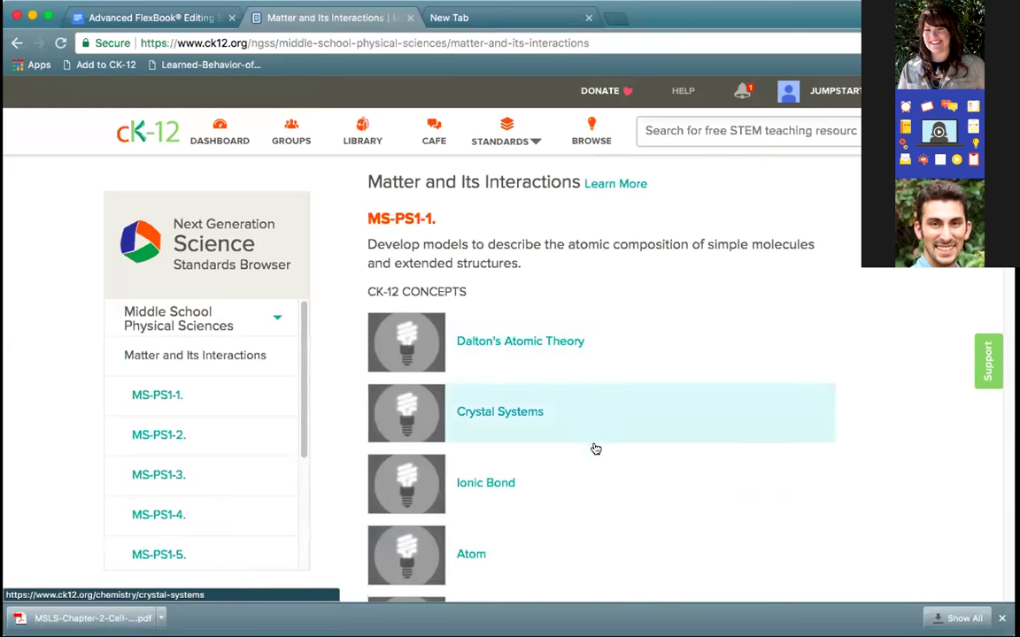
right_click(595, 449)
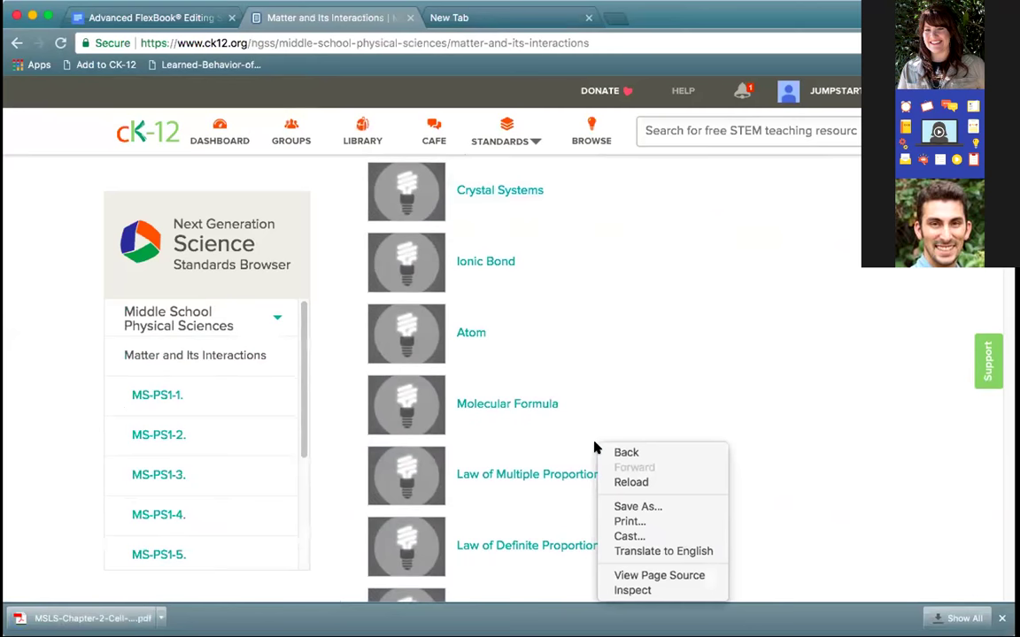
left_click(549, 461)
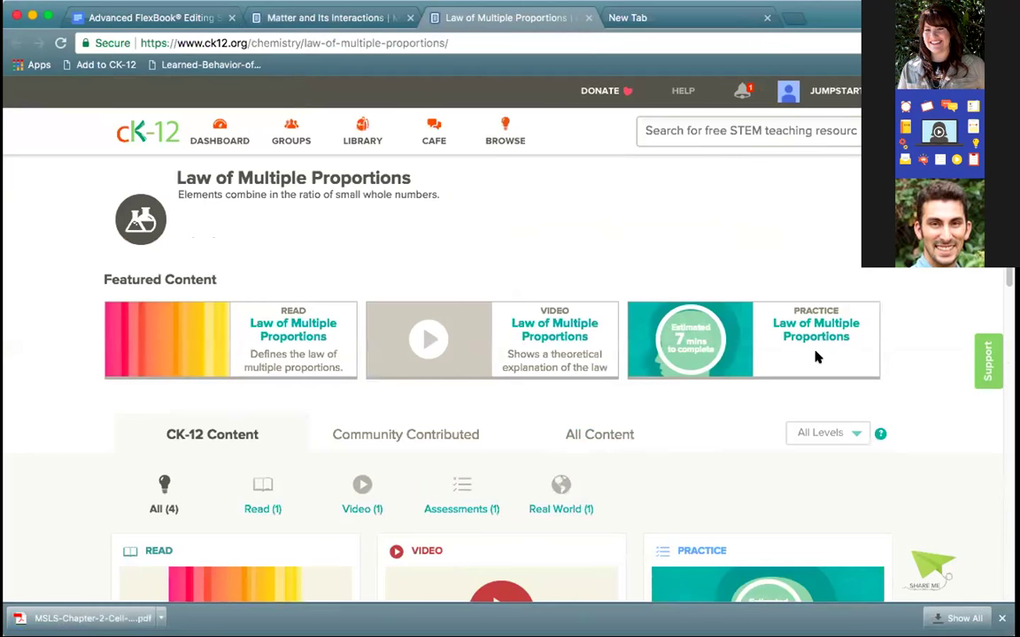
- Find standards-aligned FlexBook textbooks from the home page for NGSS, Physical Science and 10th Grade
left_click(144, 142)
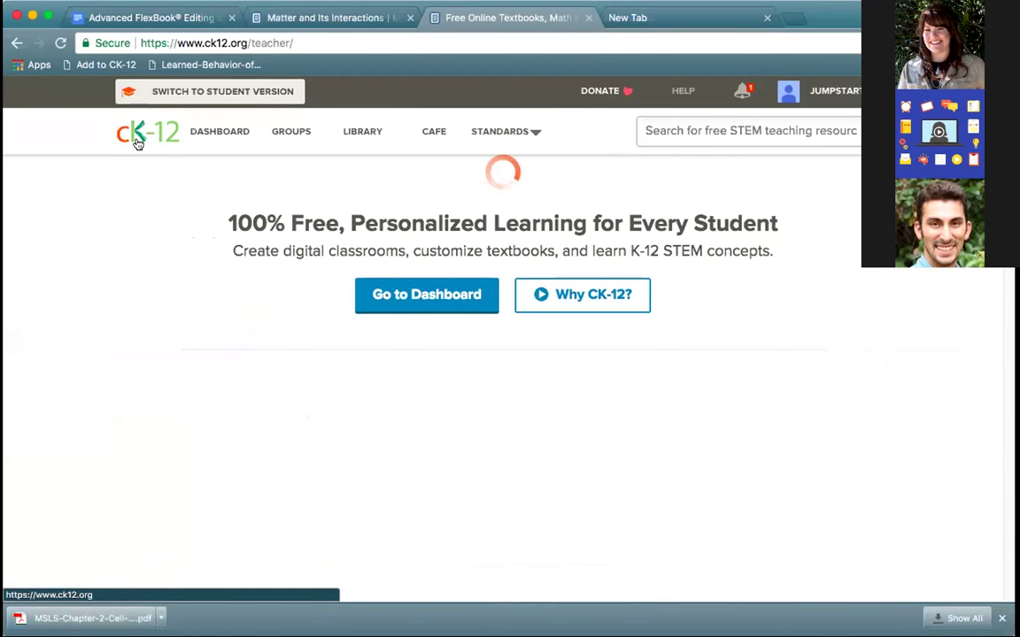
scroll(440, 426, "down", 3)
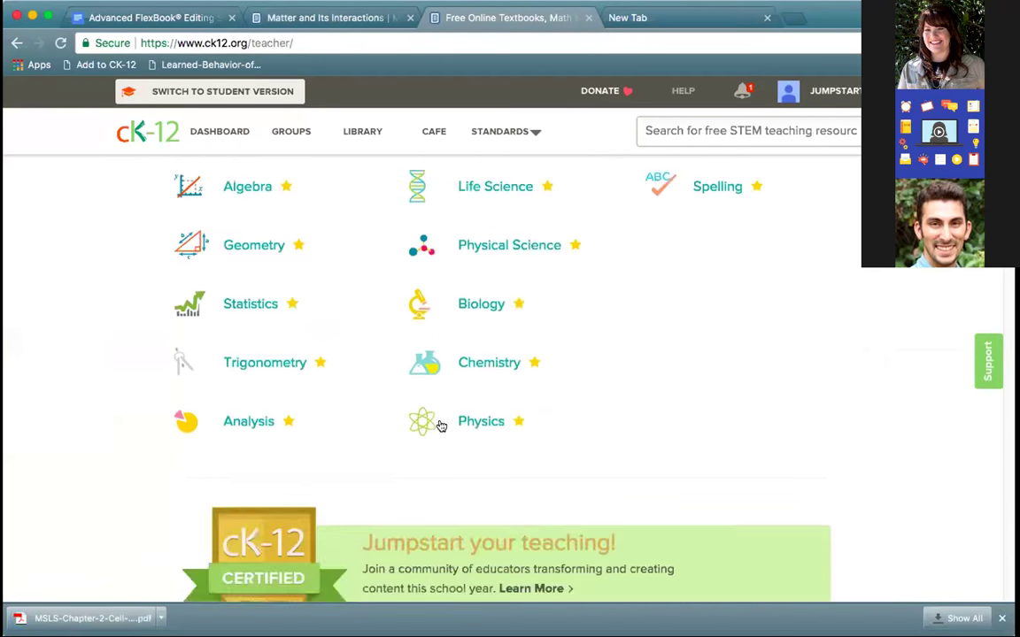
scroll(440, 424, "down", 5)
left_click(367, 420)
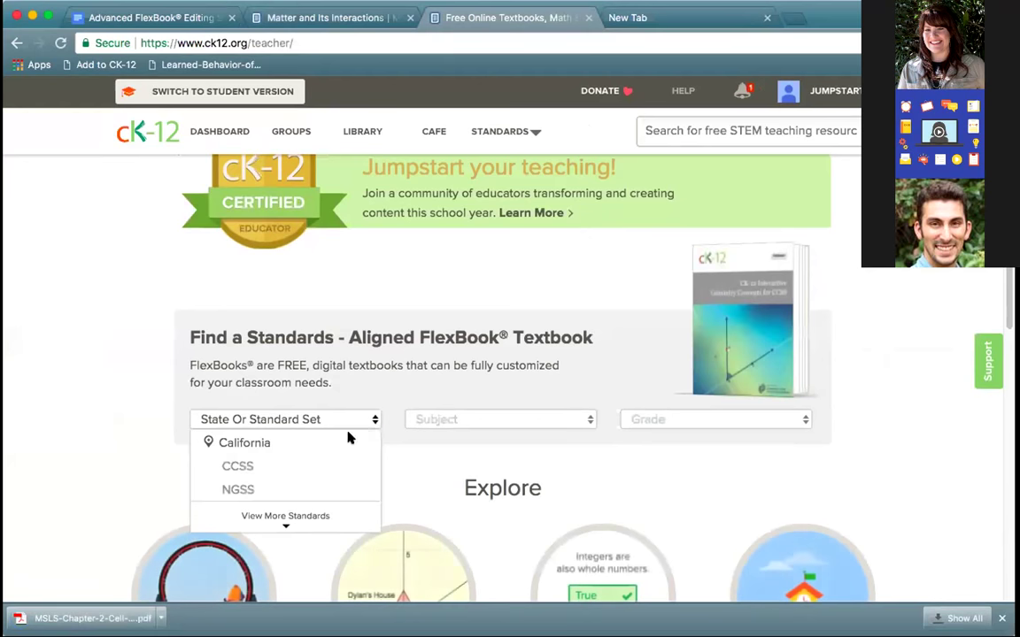
left_click(278, 492)
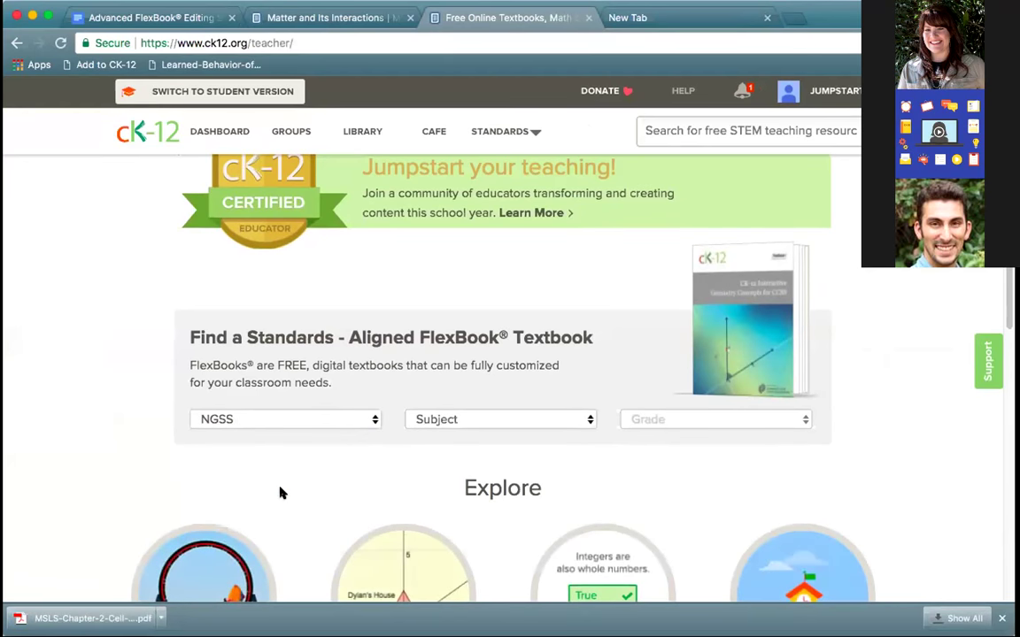
left_click(546, 417)
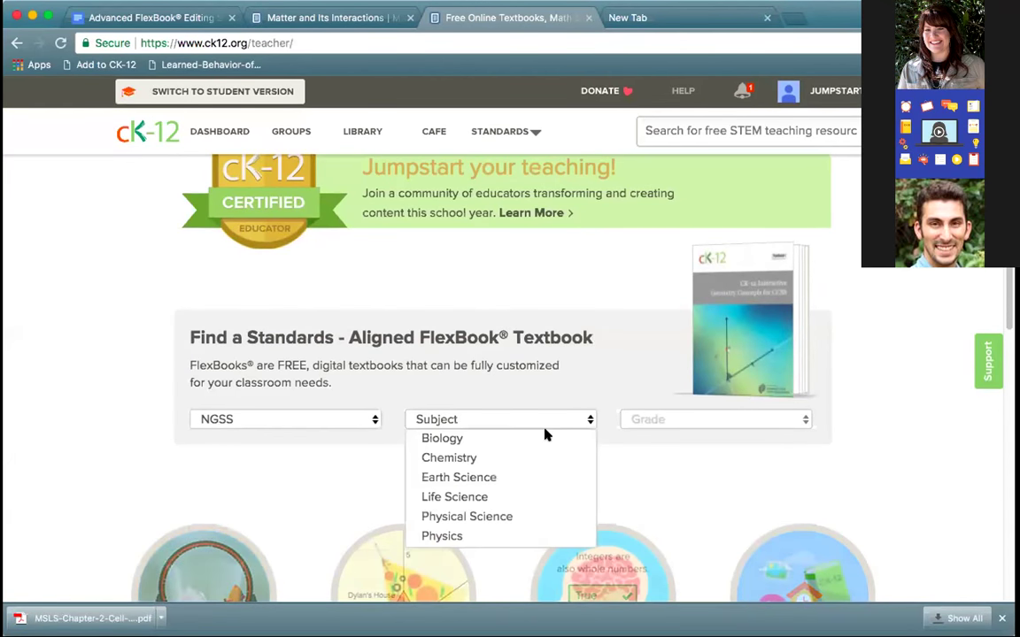
left_click(506, 518)
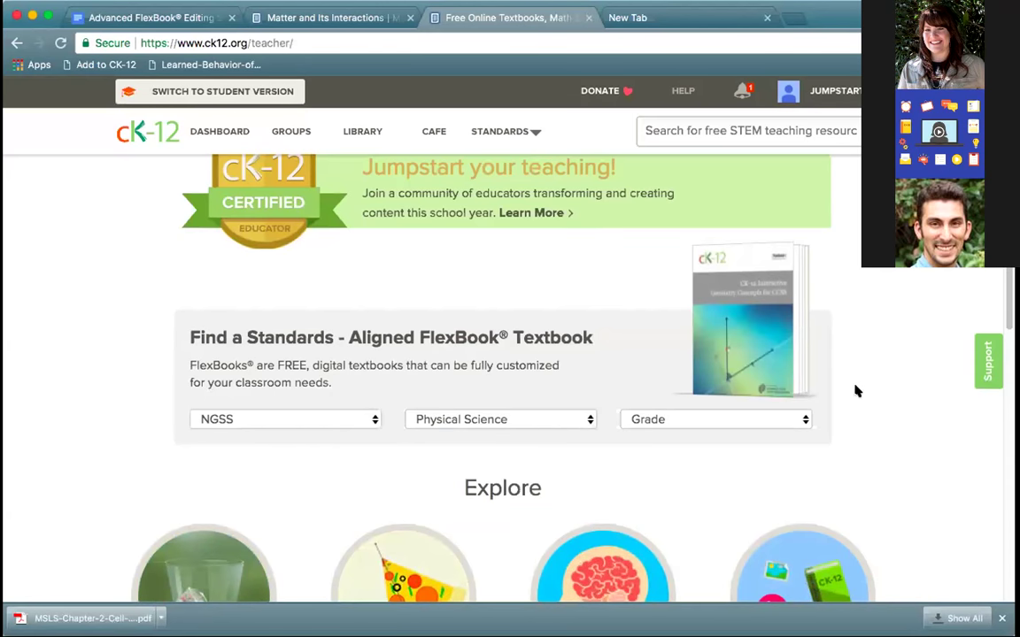
left_click(772, 421)
left_click(717, 519)
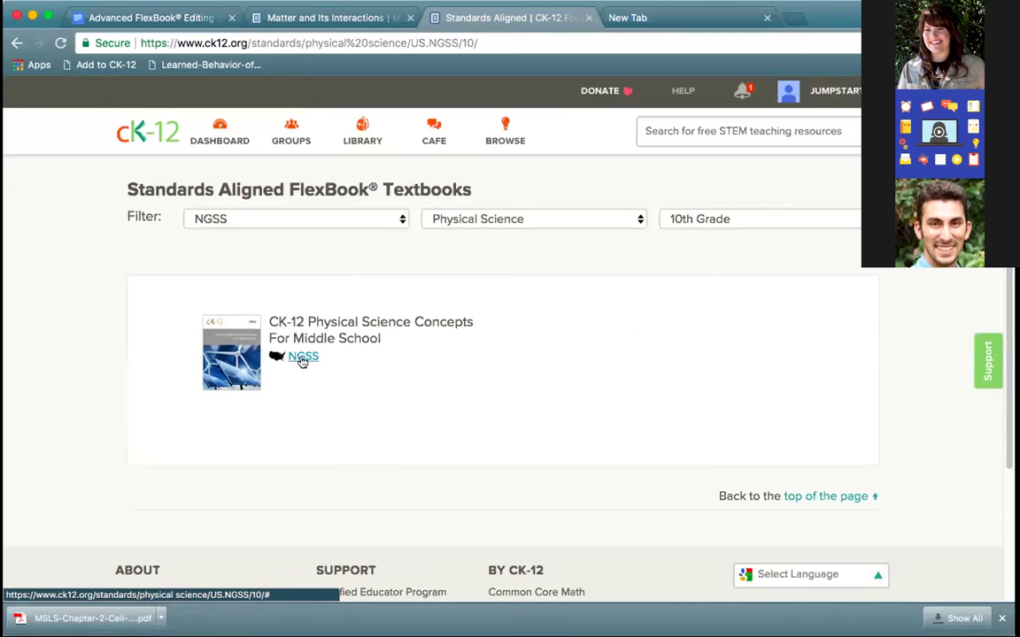
- Review the NGSS standards correlations of CK-12 Physical Science Concepts For Middle School and close them
left_click(301, 357)
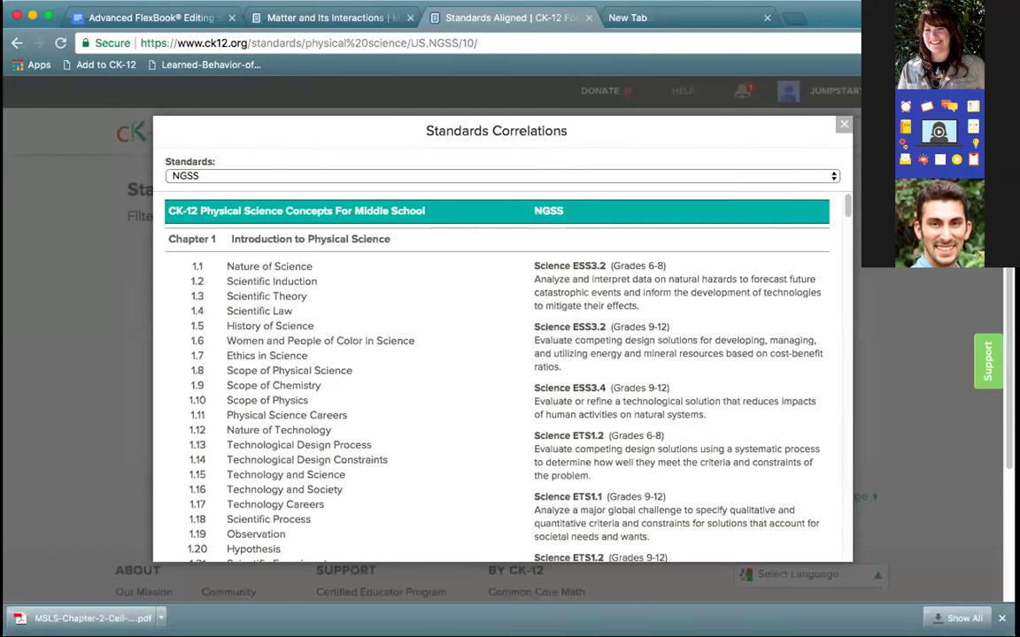
left_click(844, 124)
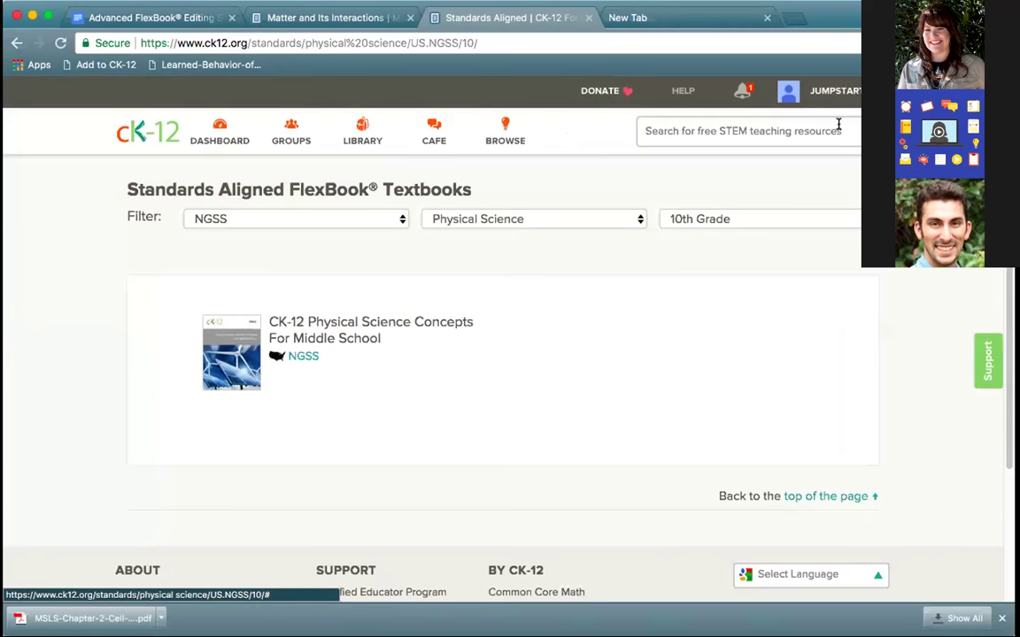
- Open the CK-12 Life Science Concepts For Middle School - Demo for December 12 FlexBook from the Library
left_click(162, 131)
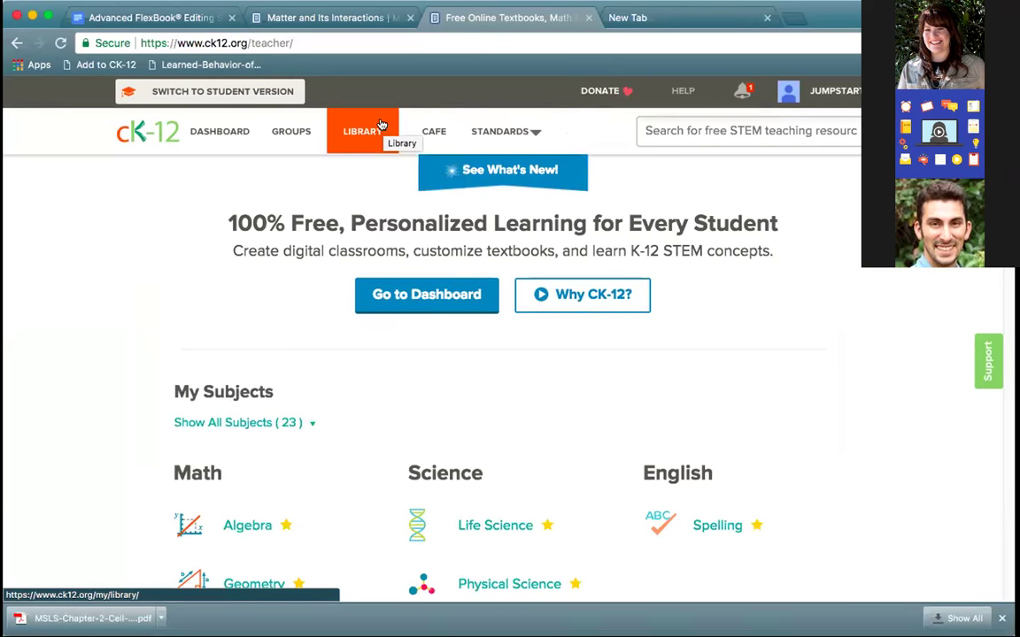
left_click(361, 132)
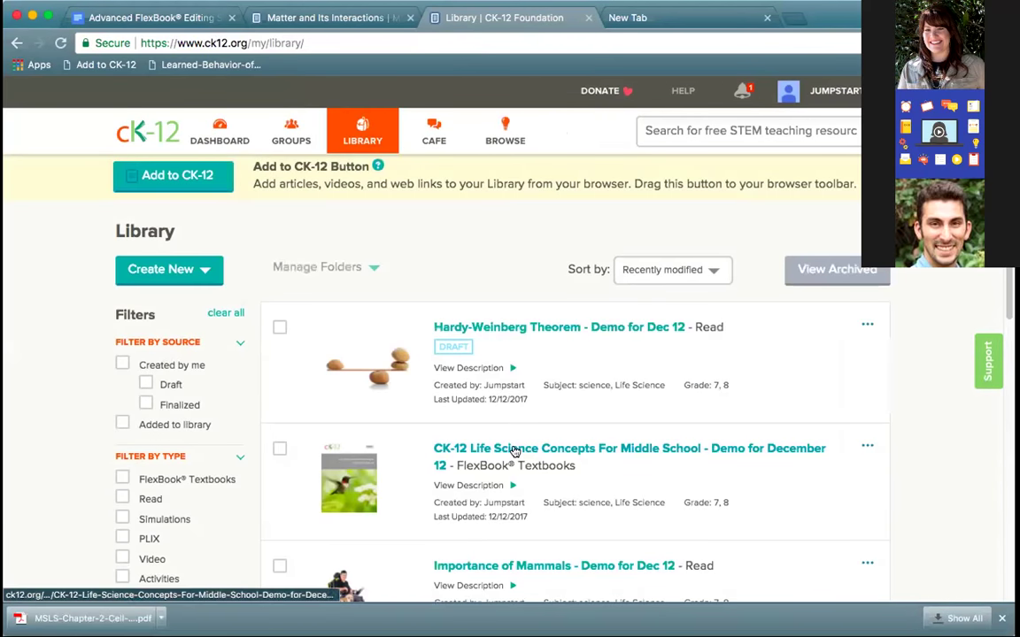
left_click(513, 450)
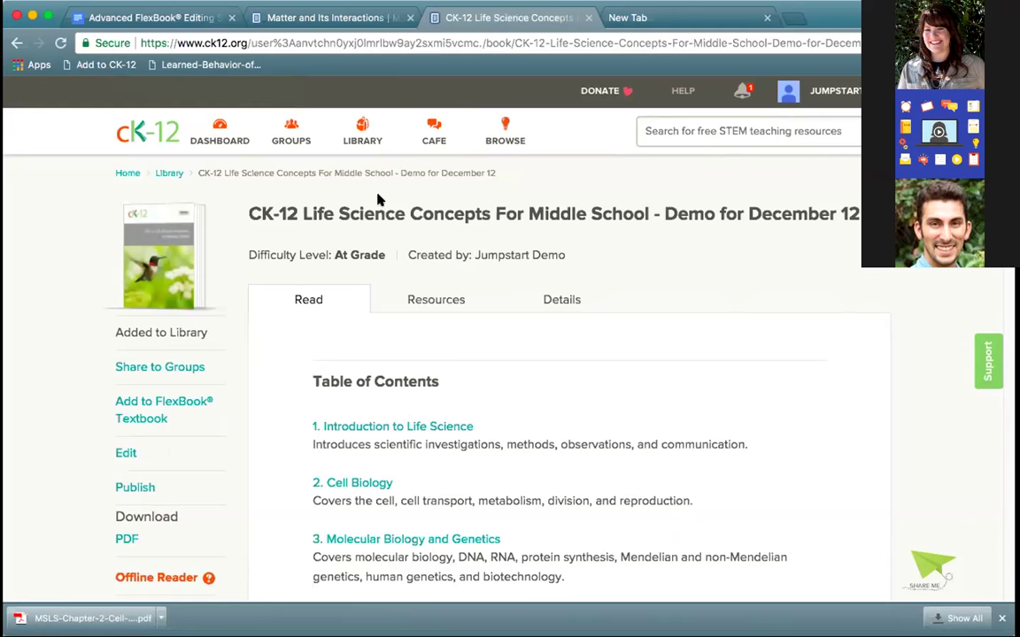
- Open the CK-12 Certified Educator Program page through the site footer and find its Session Information and Resources section
scroll(351, 352, "down", 10)
scroll(350, 352, "down", 10)
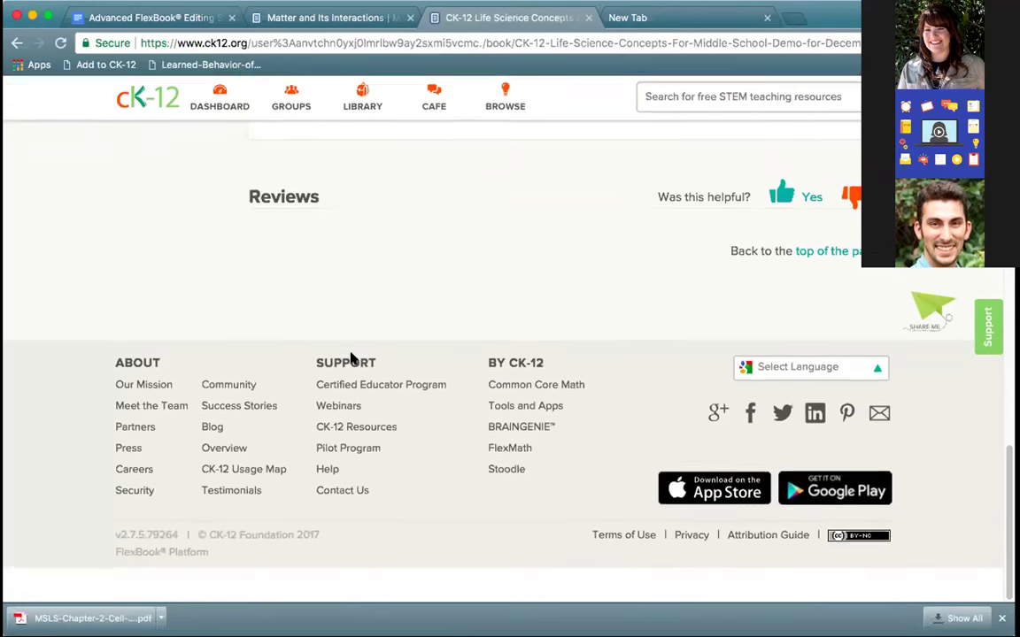
left_click(352, 421)
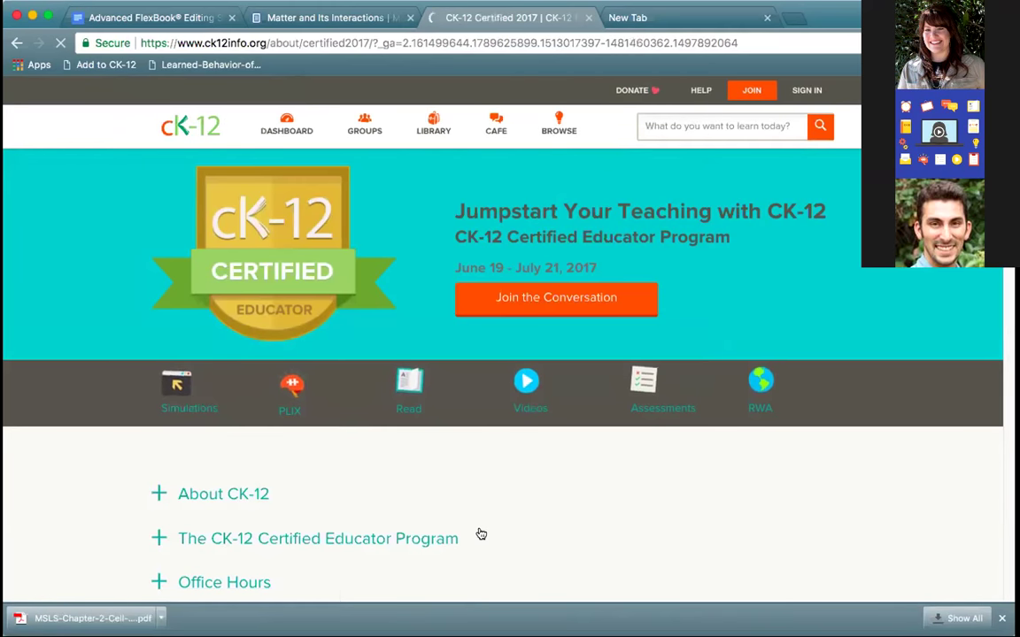
scroll(480, 531, "down", 3)
scroll(480, 531, "down", 10)
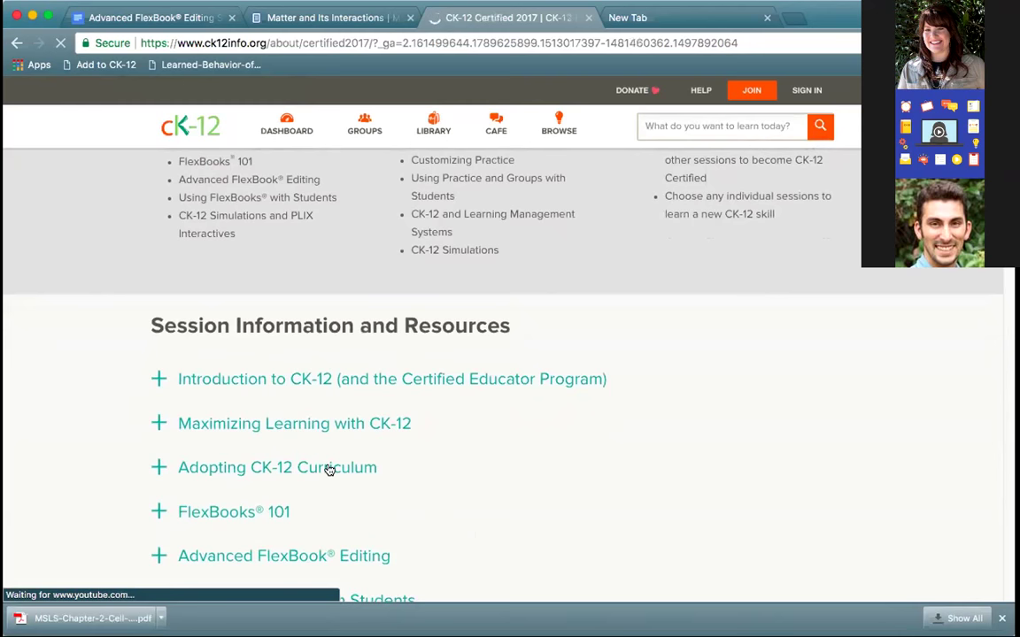
- Expand the Adopting CK-12 Curriculum session and review its useful links and help center resources
left_click(329, 469)
scroll(394, 503, "down", 4)
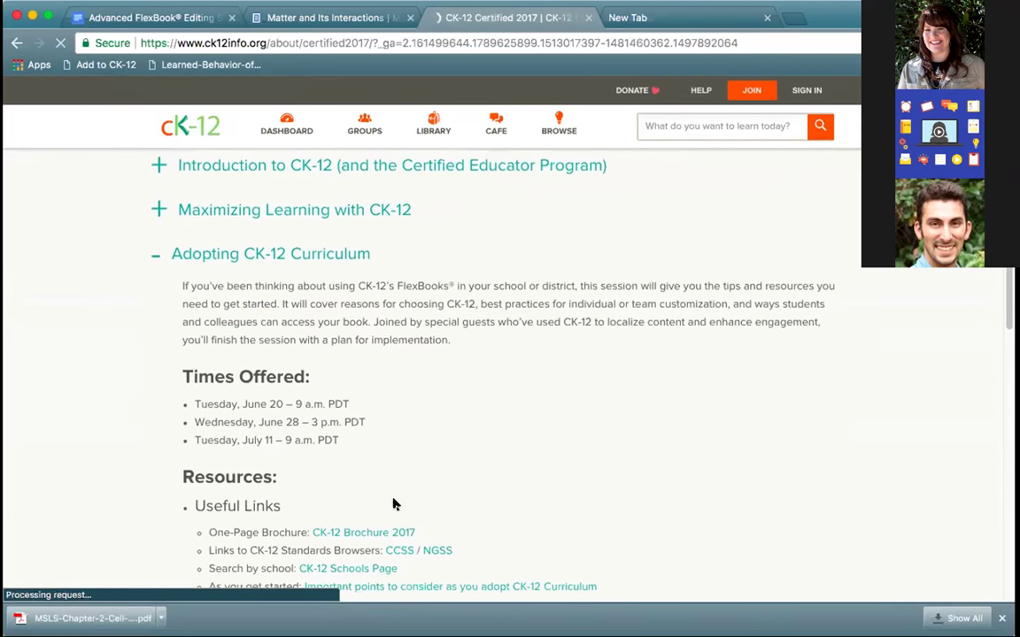
scroll(395, 504, "down", 1)
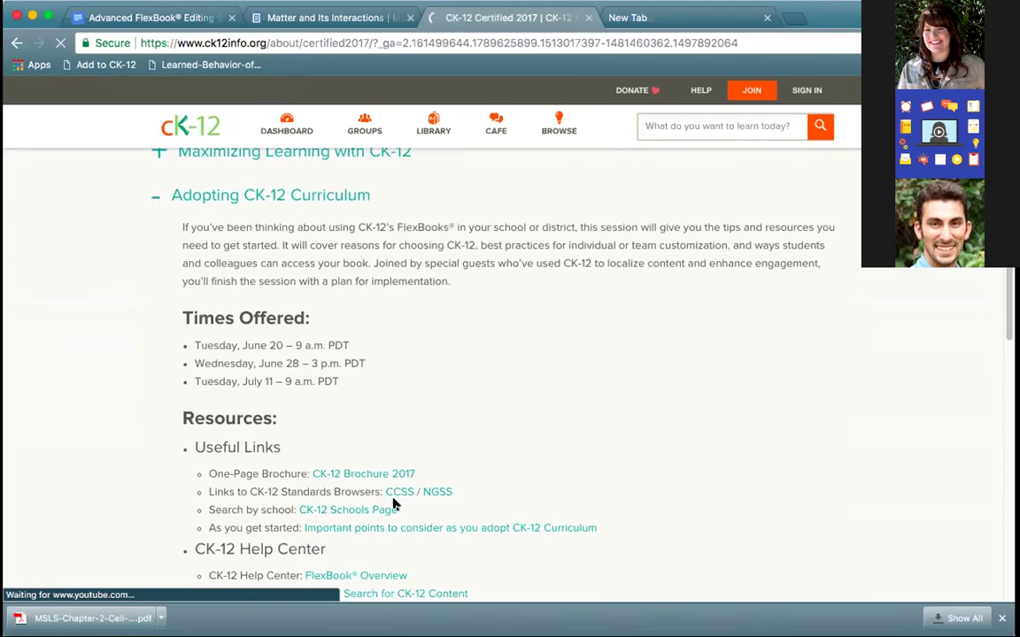
scroll(395, 502, "down", 1)
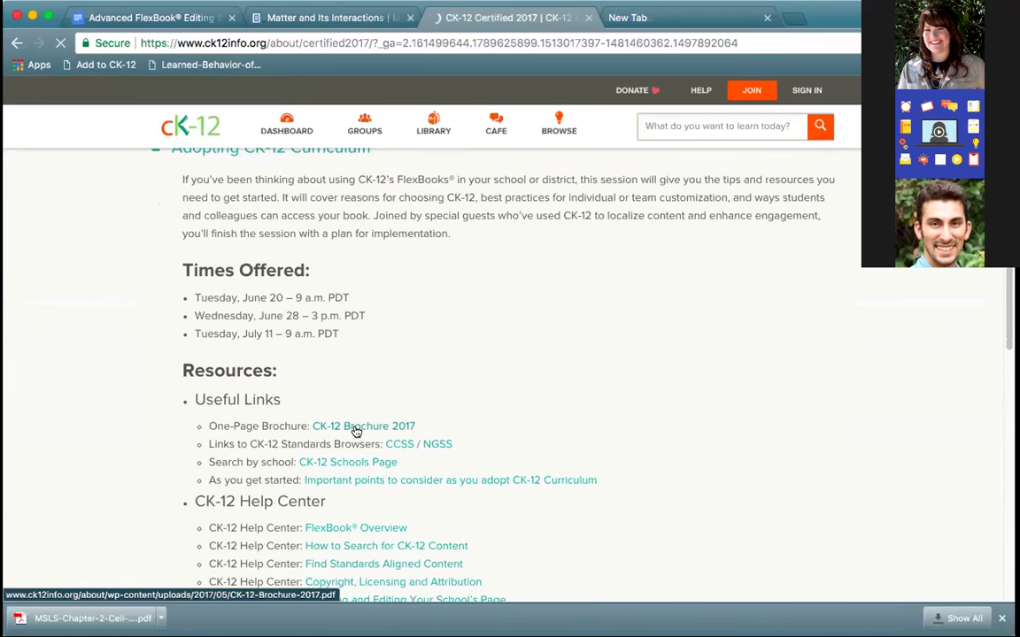
- Open the important points to consider when adopting CK-12 Curriculum and read through the getting-started questions
left_click(495, 427)
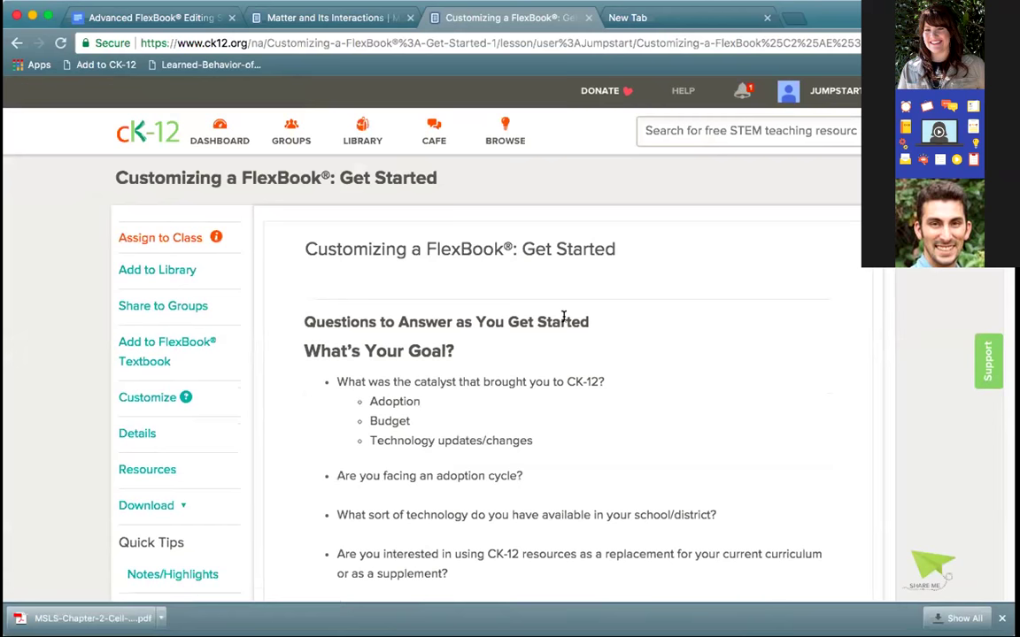
scroll(575, 408, "down", 10)
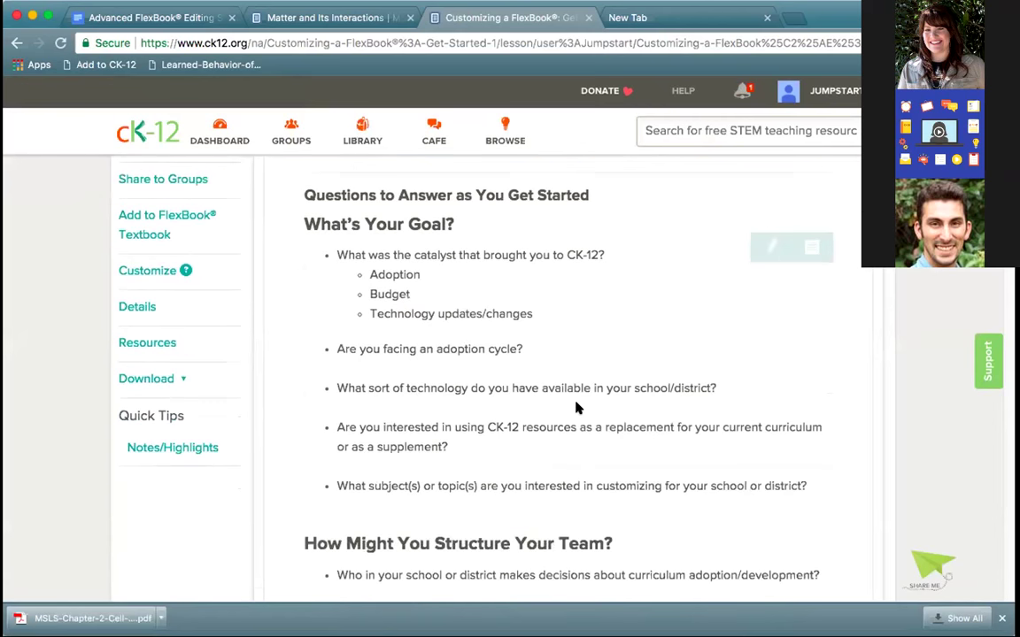
scroll(577, 408, "down", 2)
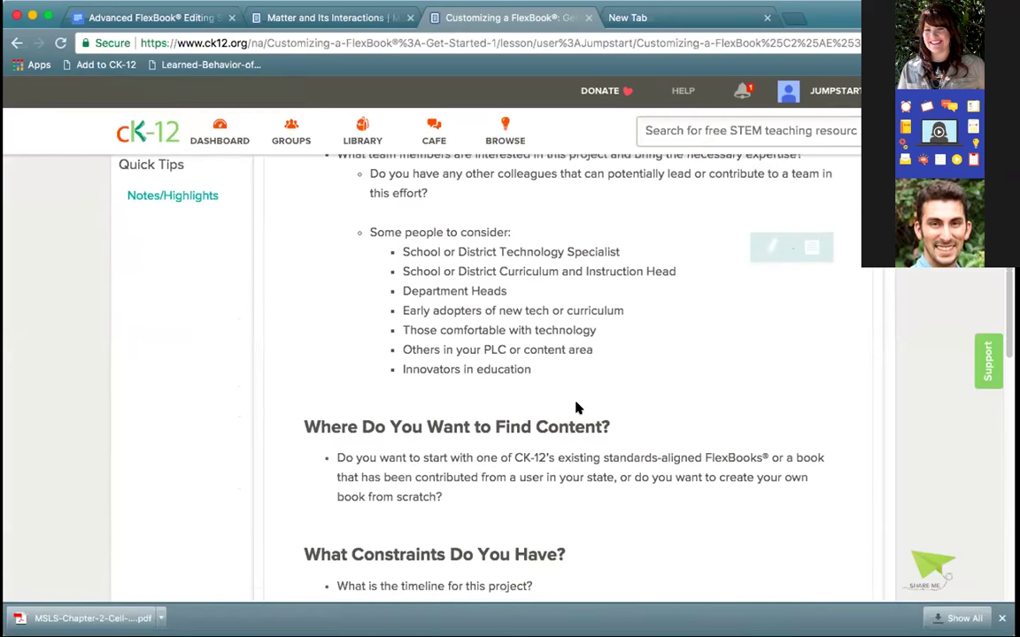